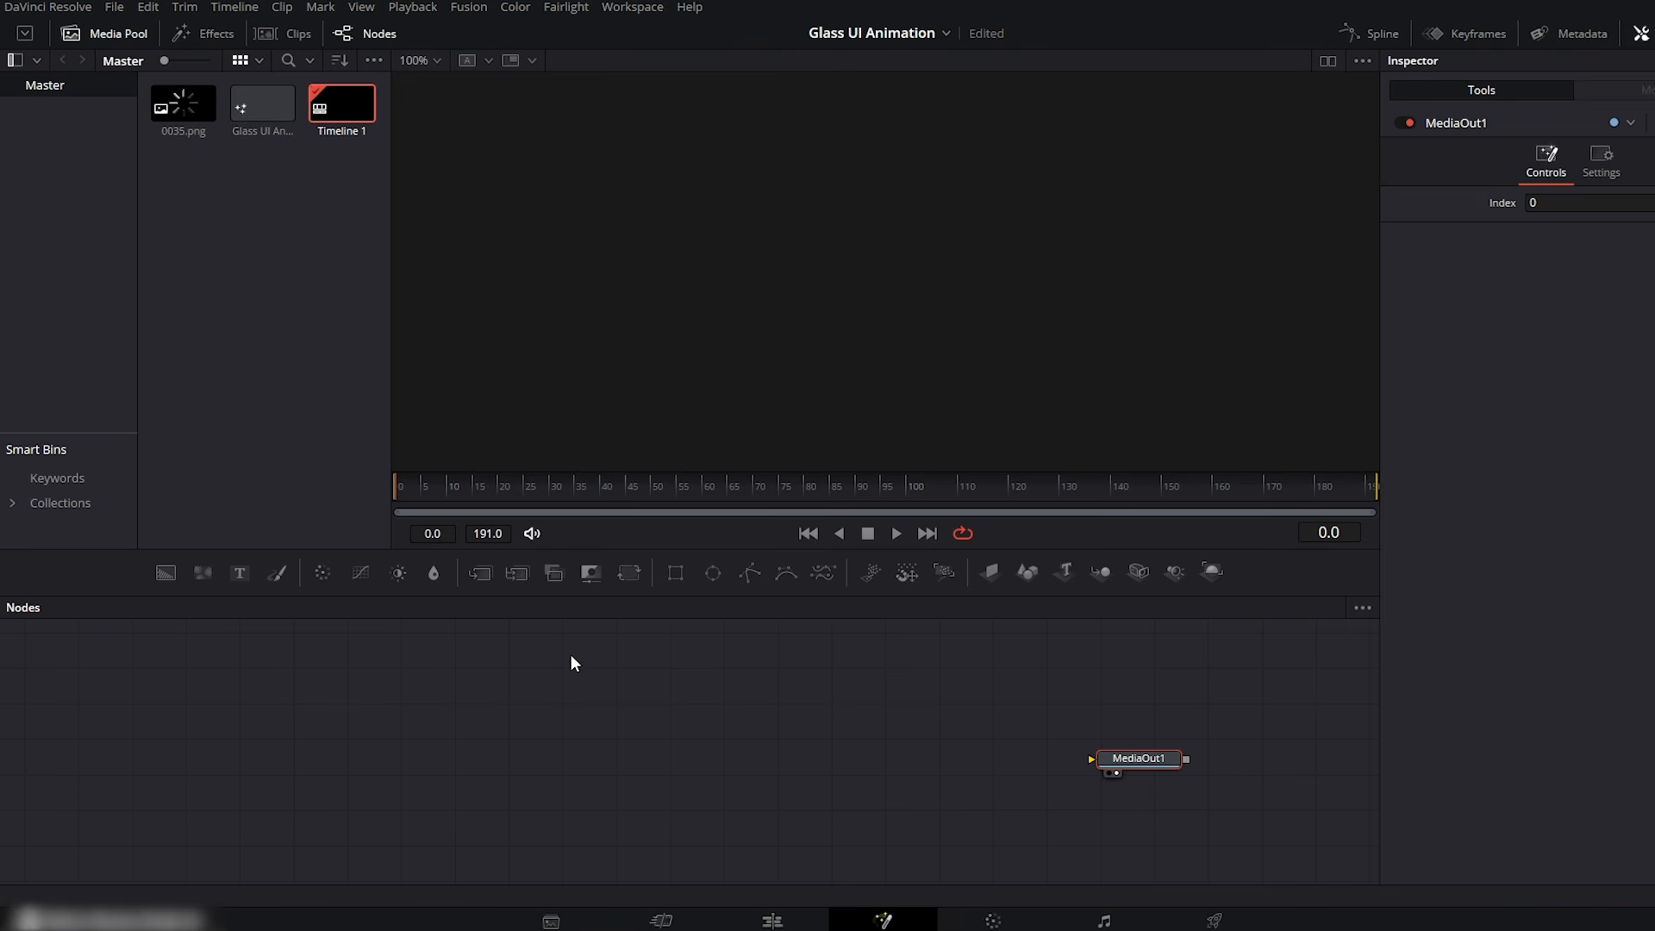
# - Add a Background node, connect it to MediaOut1 and set its type to Gradient
pyautogui.moveTo(181, 583); pyautogui.dragTo(194, 620)
pyautogui.moveTo(258, 747); pyautogui.dragTo(1113, 759)
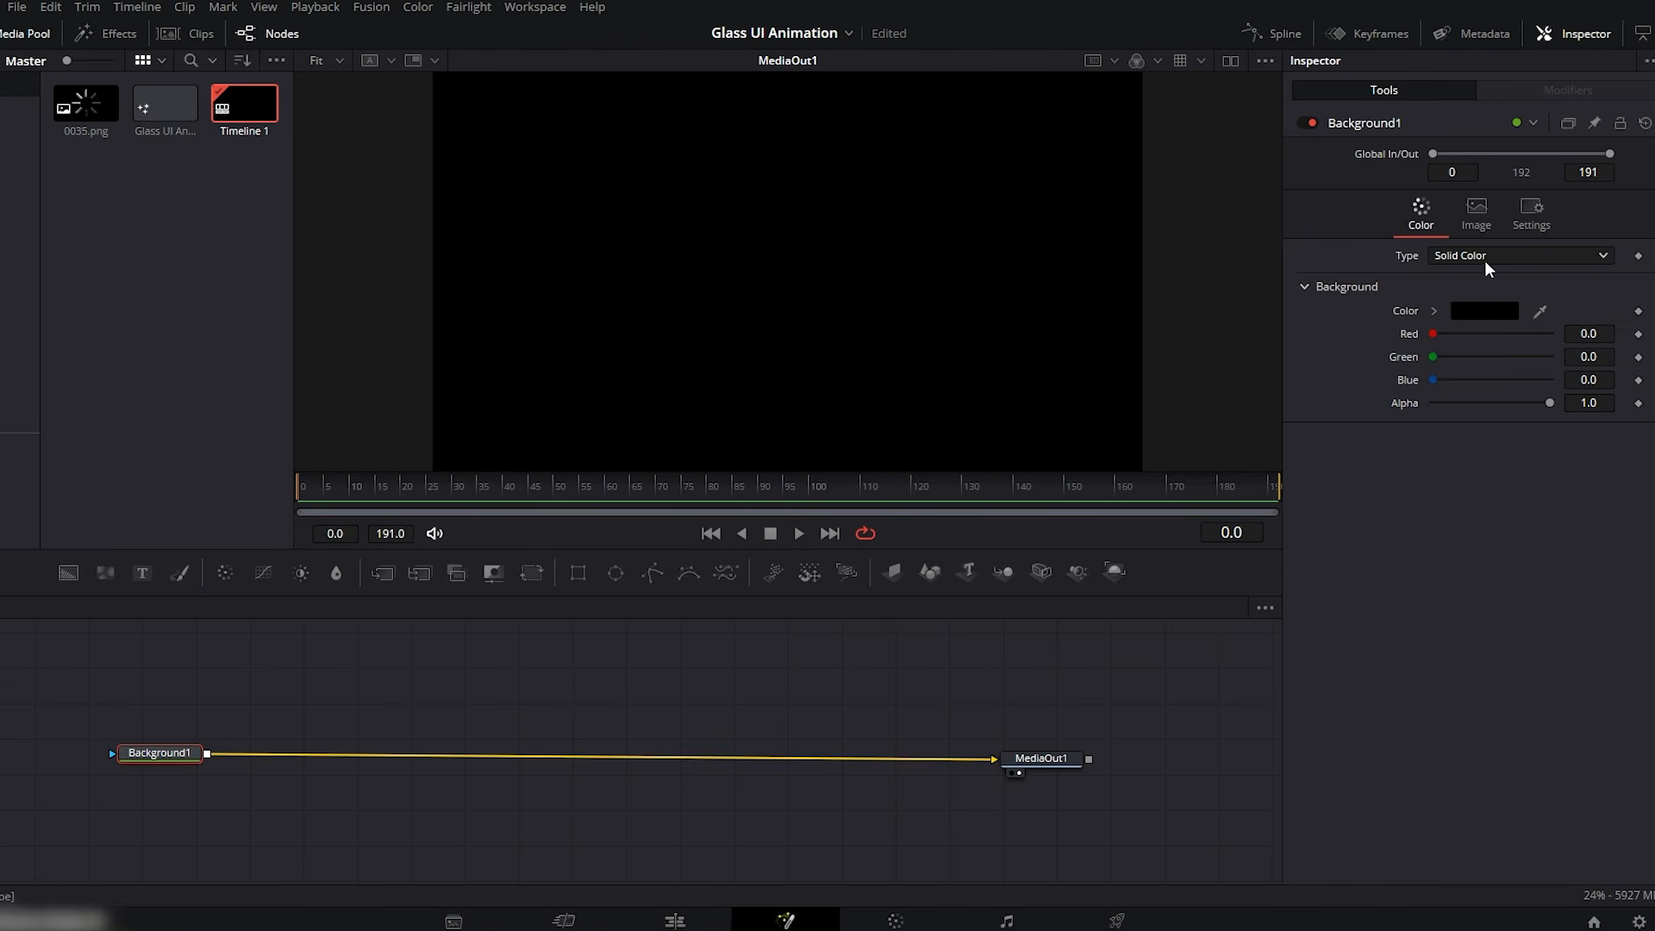
pyautogui.click(1488, 257)
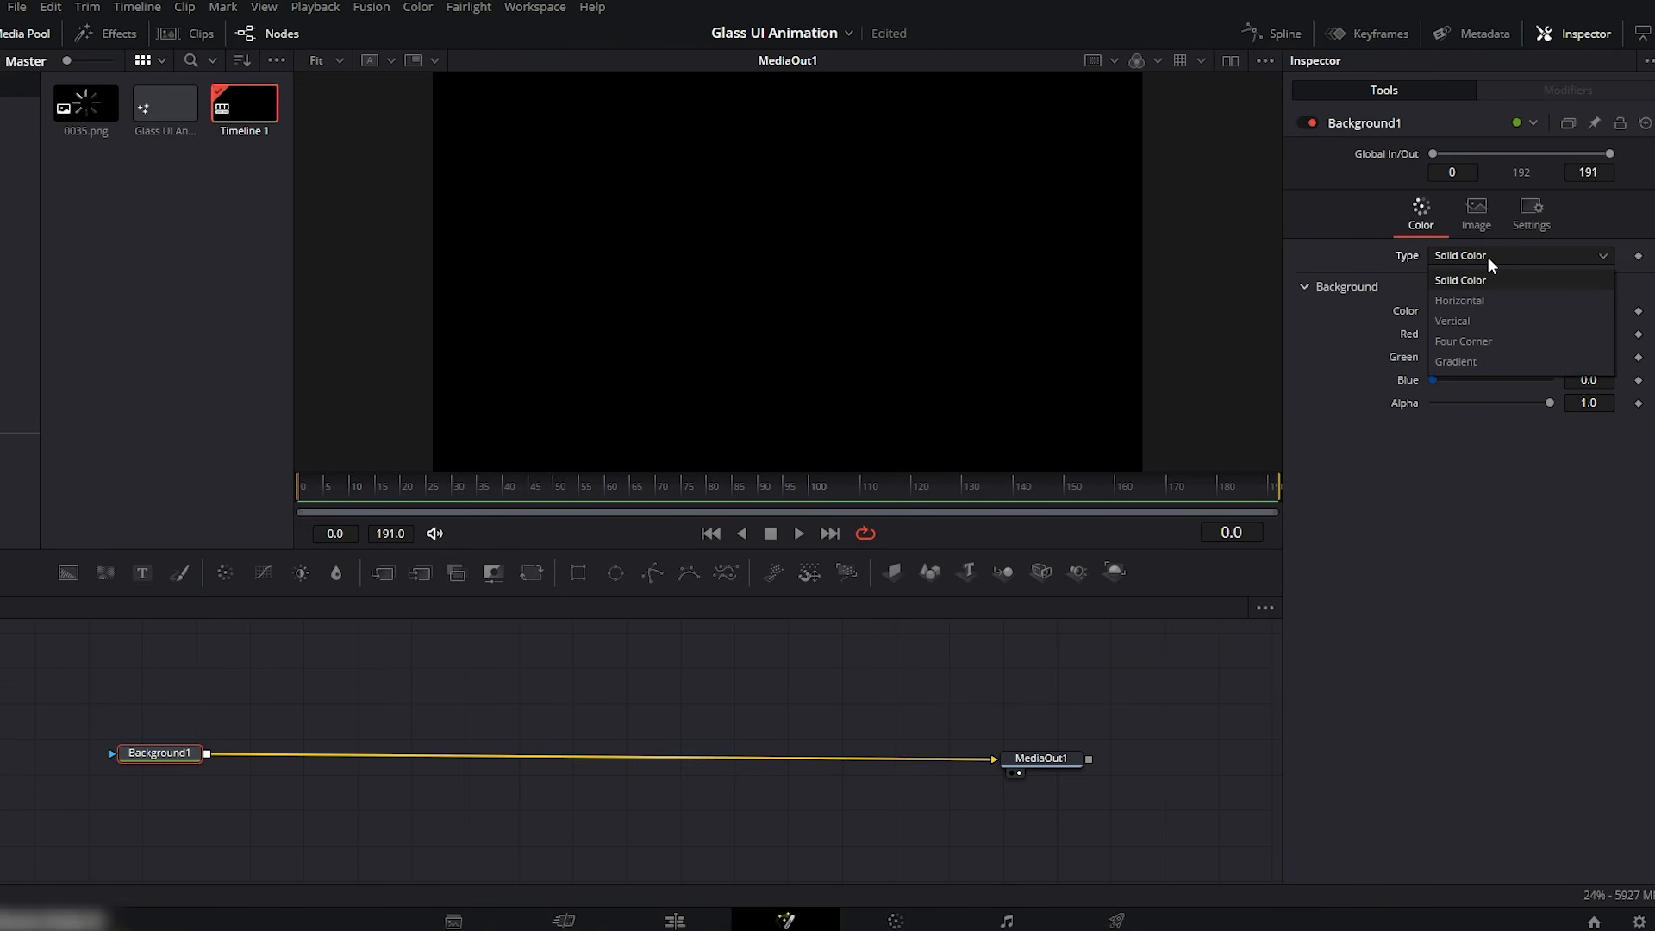
pyautogui.click(1481, 362)
# - Orient the background's linear gradient vertically, starting just below the frame and ending at its top edge
pyautogui.moveTo(1143, 270); pyautogui.dragTo(774, 74)
pyautogui.moveTo(433, 270); pyautogui.dragTo(780, 461)
pyautogui.scroll(-1, 752, 459)
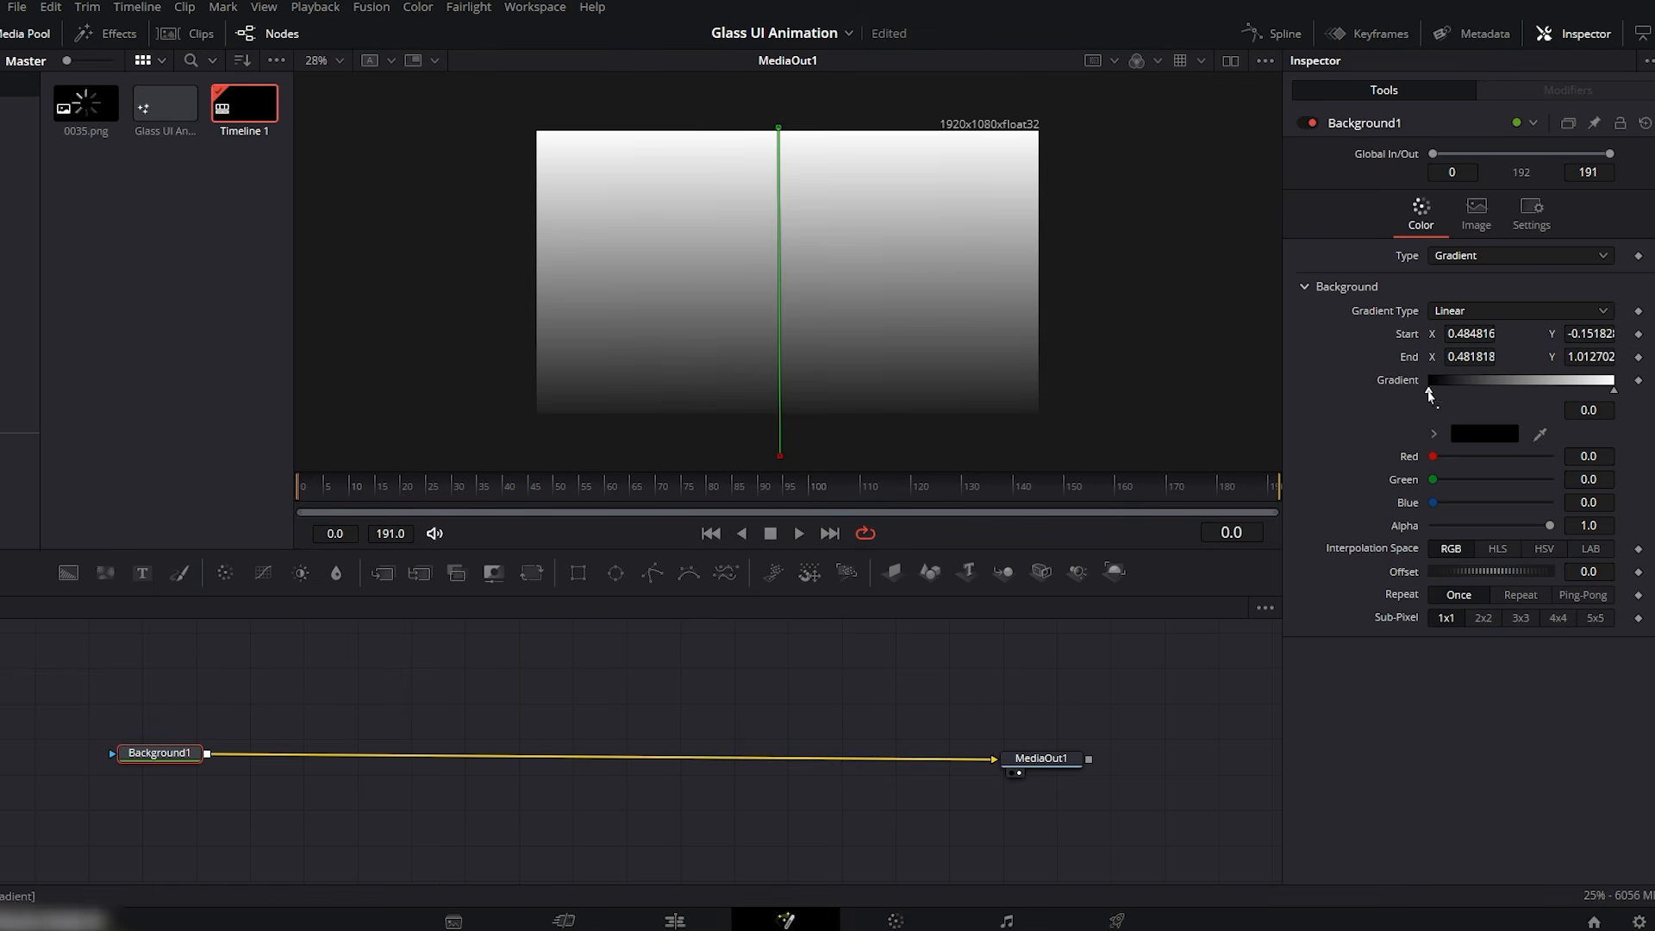
# - Set the start colour of the Background1 gradient to #14116c
pyautogui.click(1481, 435)
pyautogui.tripleClick(950, 598)
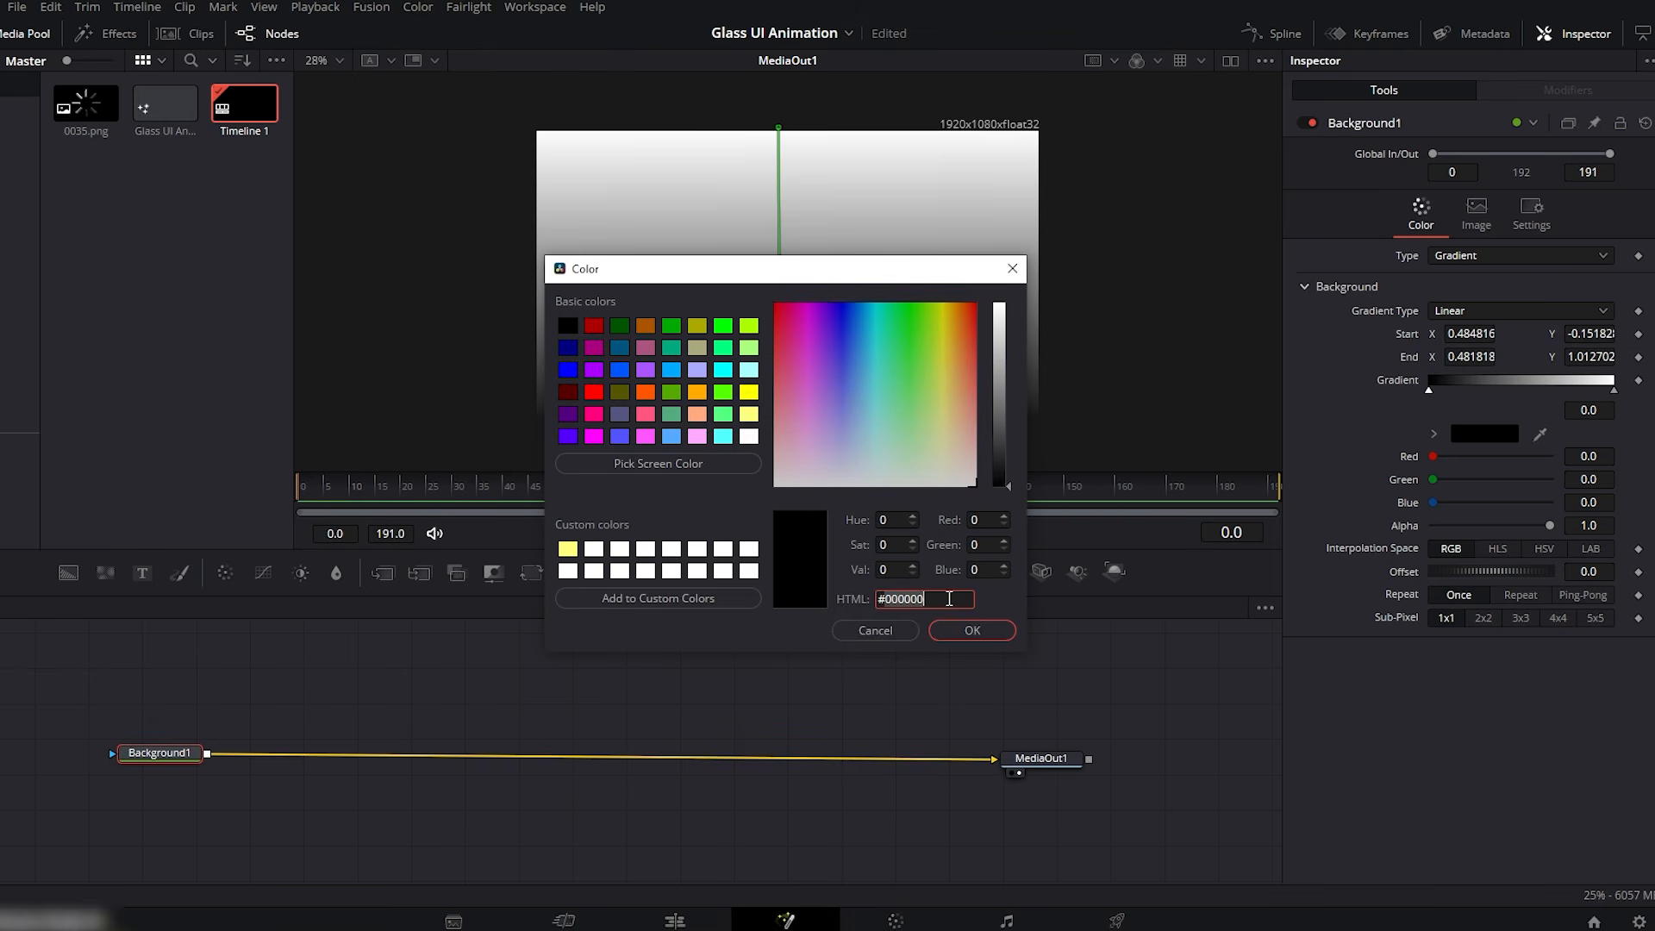
pyautogui.write('#14116c')
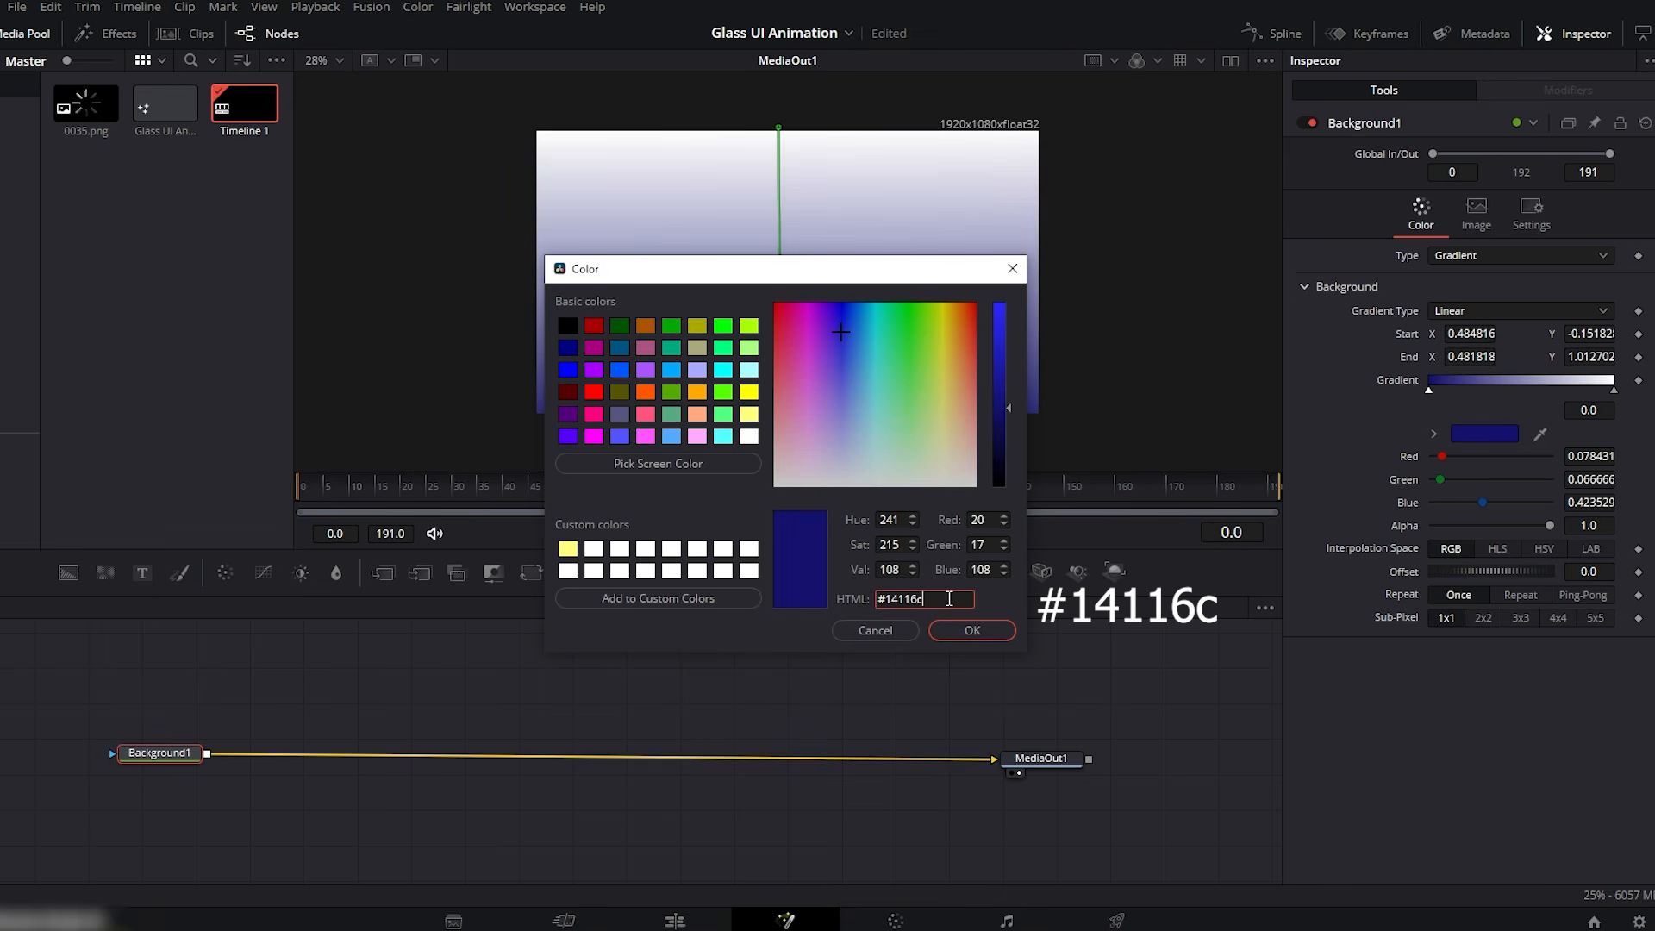
pyautogui.click(965, 629)
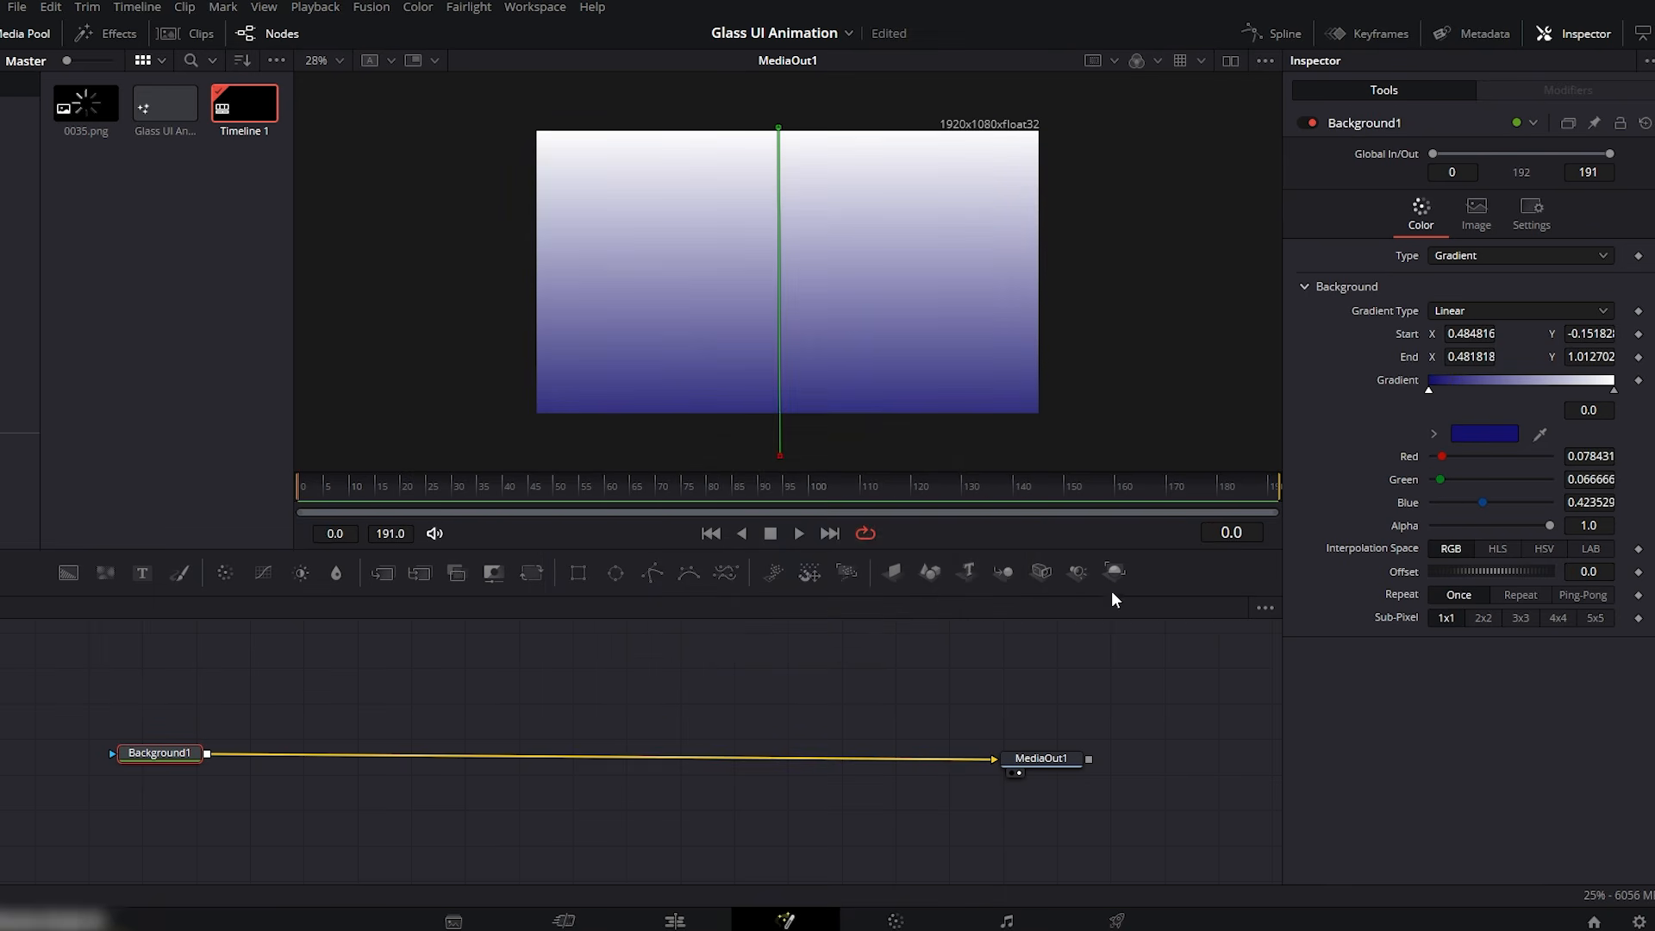
# - Darken the end colour of the Background1 gradient to a near-black with RGB about 0.051
pyautogui.click(1614, 390)
pyautogui.click(1484, 434)
pyautogui.moveTo(1001, 362); pyautogui.dragTo(1007, 476)
pyautogui.click(970, 633)
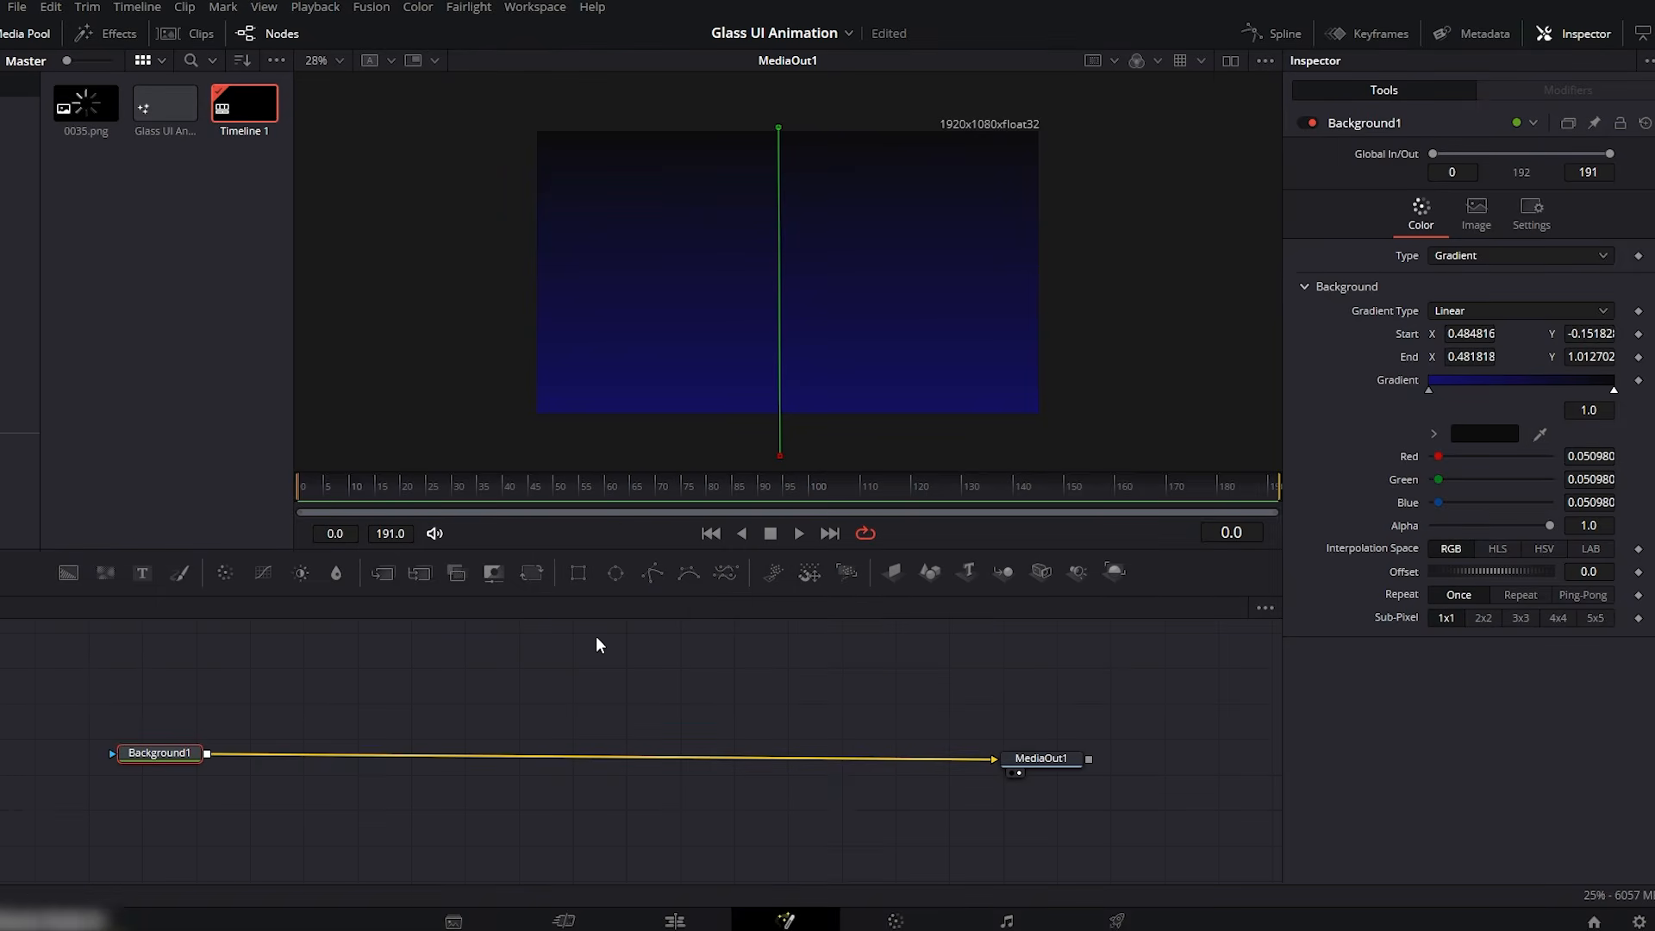
# - Merge a second Background node over the first and attach a B-Spline mask to it
pyautogui.moveTo(64, 567); pyautogui.dragTo(207, 755)
pyautogui.click(306, 700)
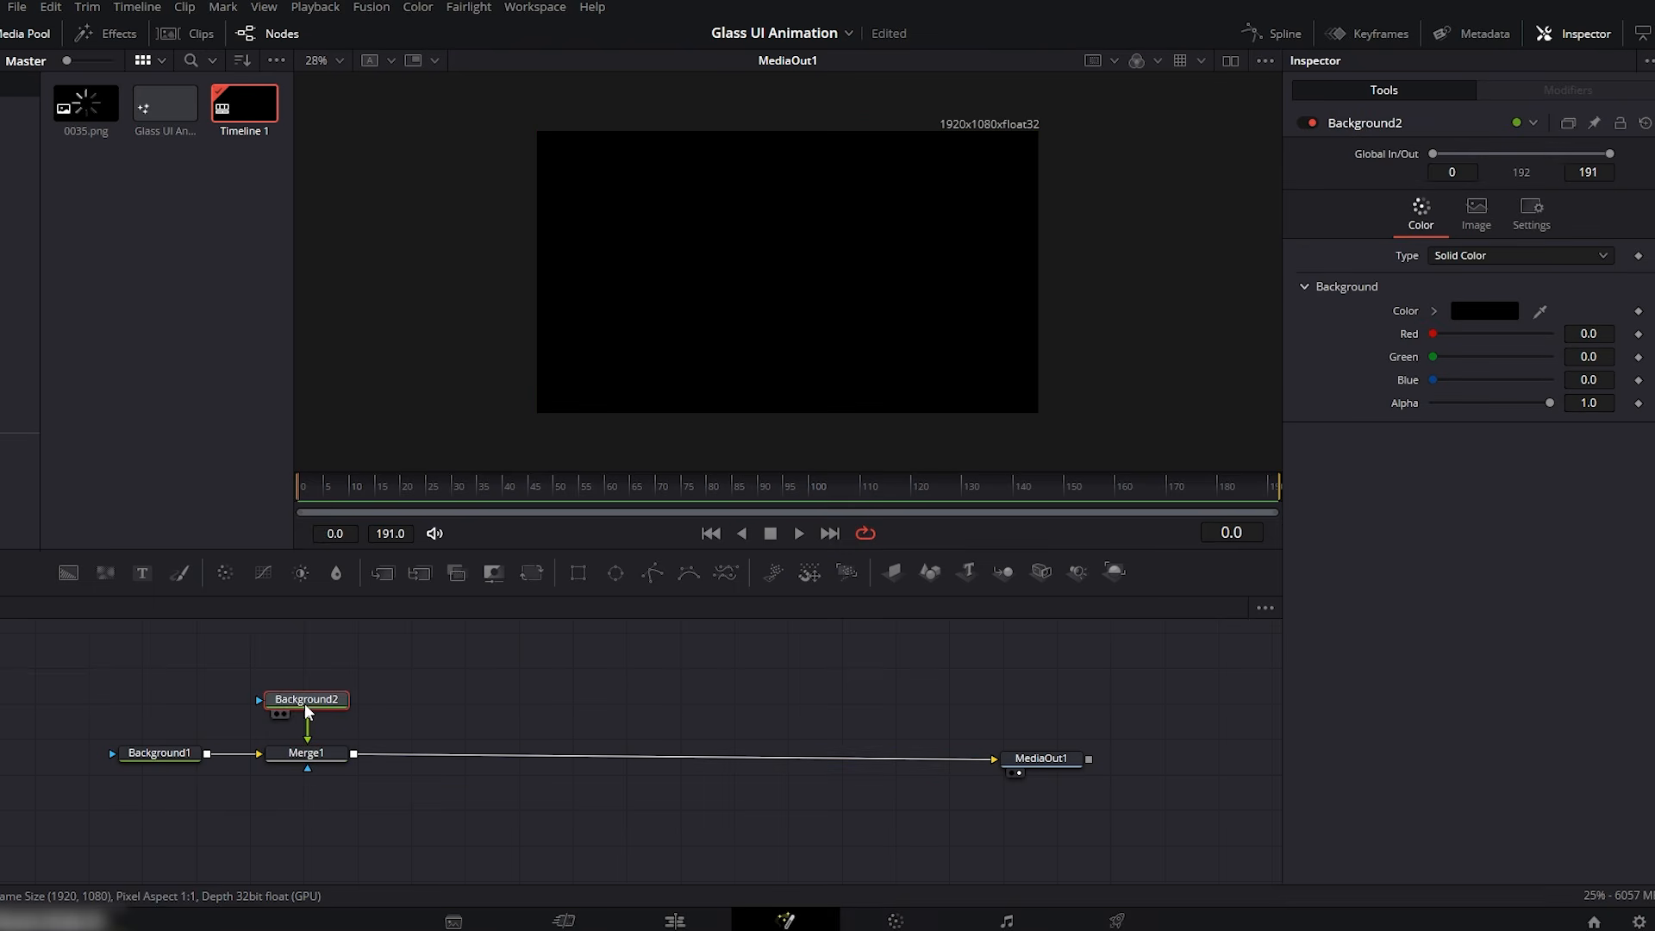
pyautogui.click(691, 574)
# - Draw a closed B-Spline from the frame's upper-right corner, down the right edge and across to the upper-left corner
pyautogui.click(1040, 124)
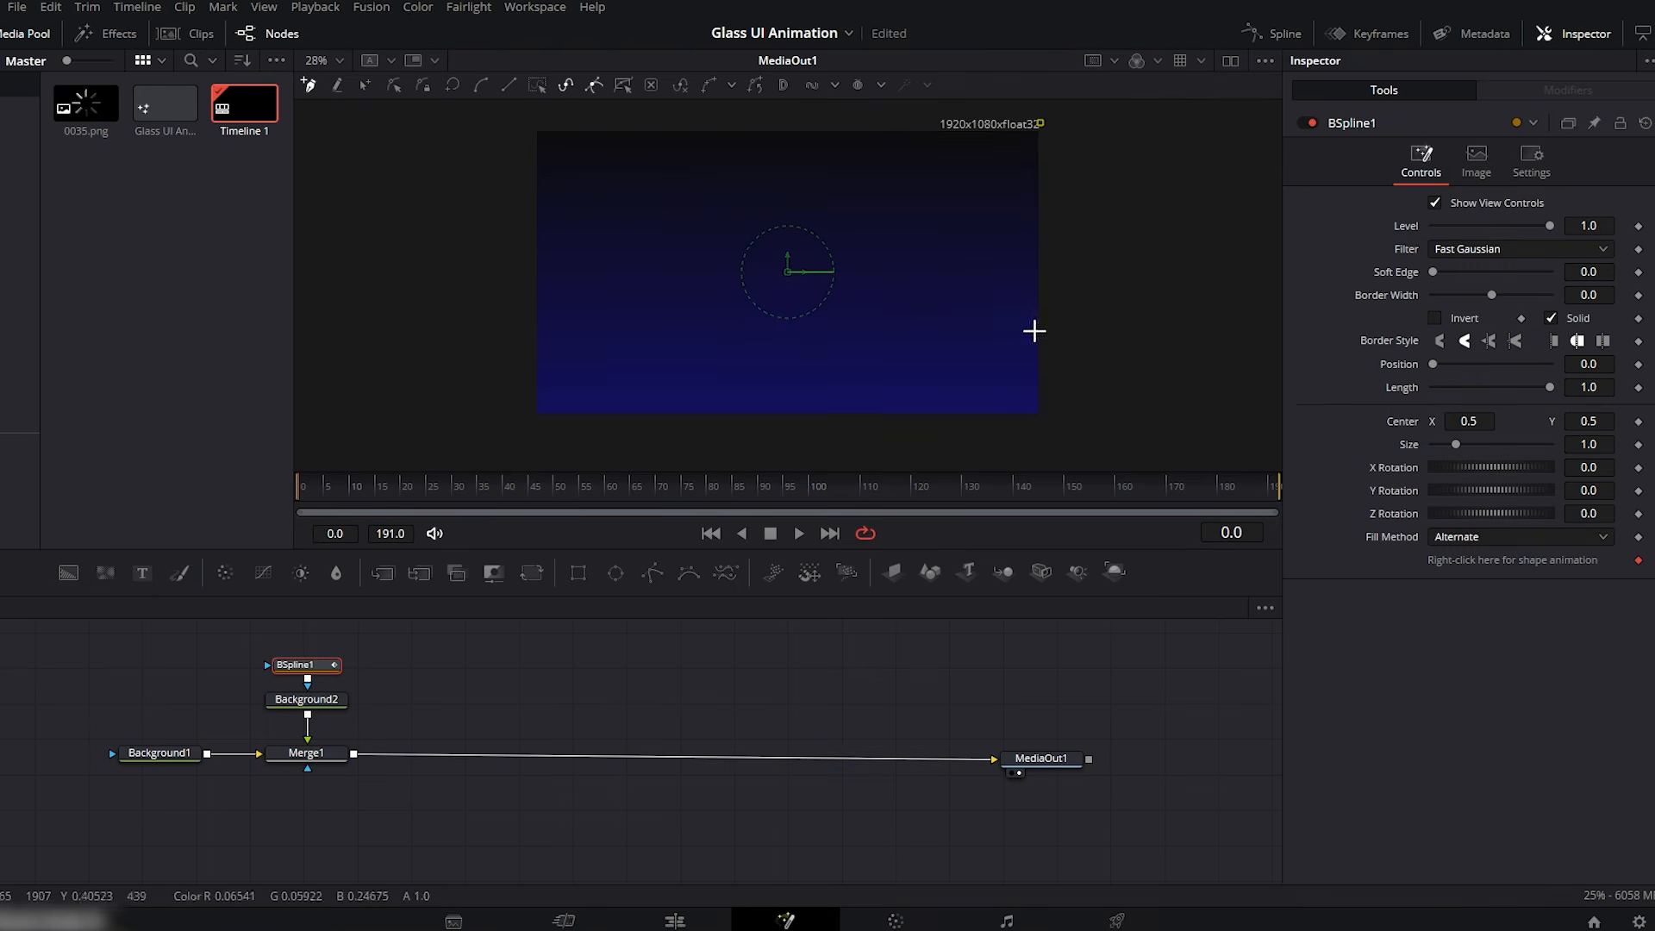
pyautogui.click(1041, 373)
pyautogui.click(514, 126)
pyautogui.click(963, 107)
pyautogui.click(1044, 122)
# - Adjust the B-Spline's lower-right, upper-left and top points so the shape covers the frame's upper-right area
pyautogui.moveTo(1054, 359)
pyautogui.mouseDown()
pyautogui.moveTo(1046, 396)
pyautogui.moveTo(1041, 382)
pyautogui.mouseUp()
pyautogui.moveTo(515, 124)
pyautogui.mouseDown()
pyautogui.moveTo(500, 129)
pyautogui.moveTo(502, 115)
pyautogui.mouseUp()
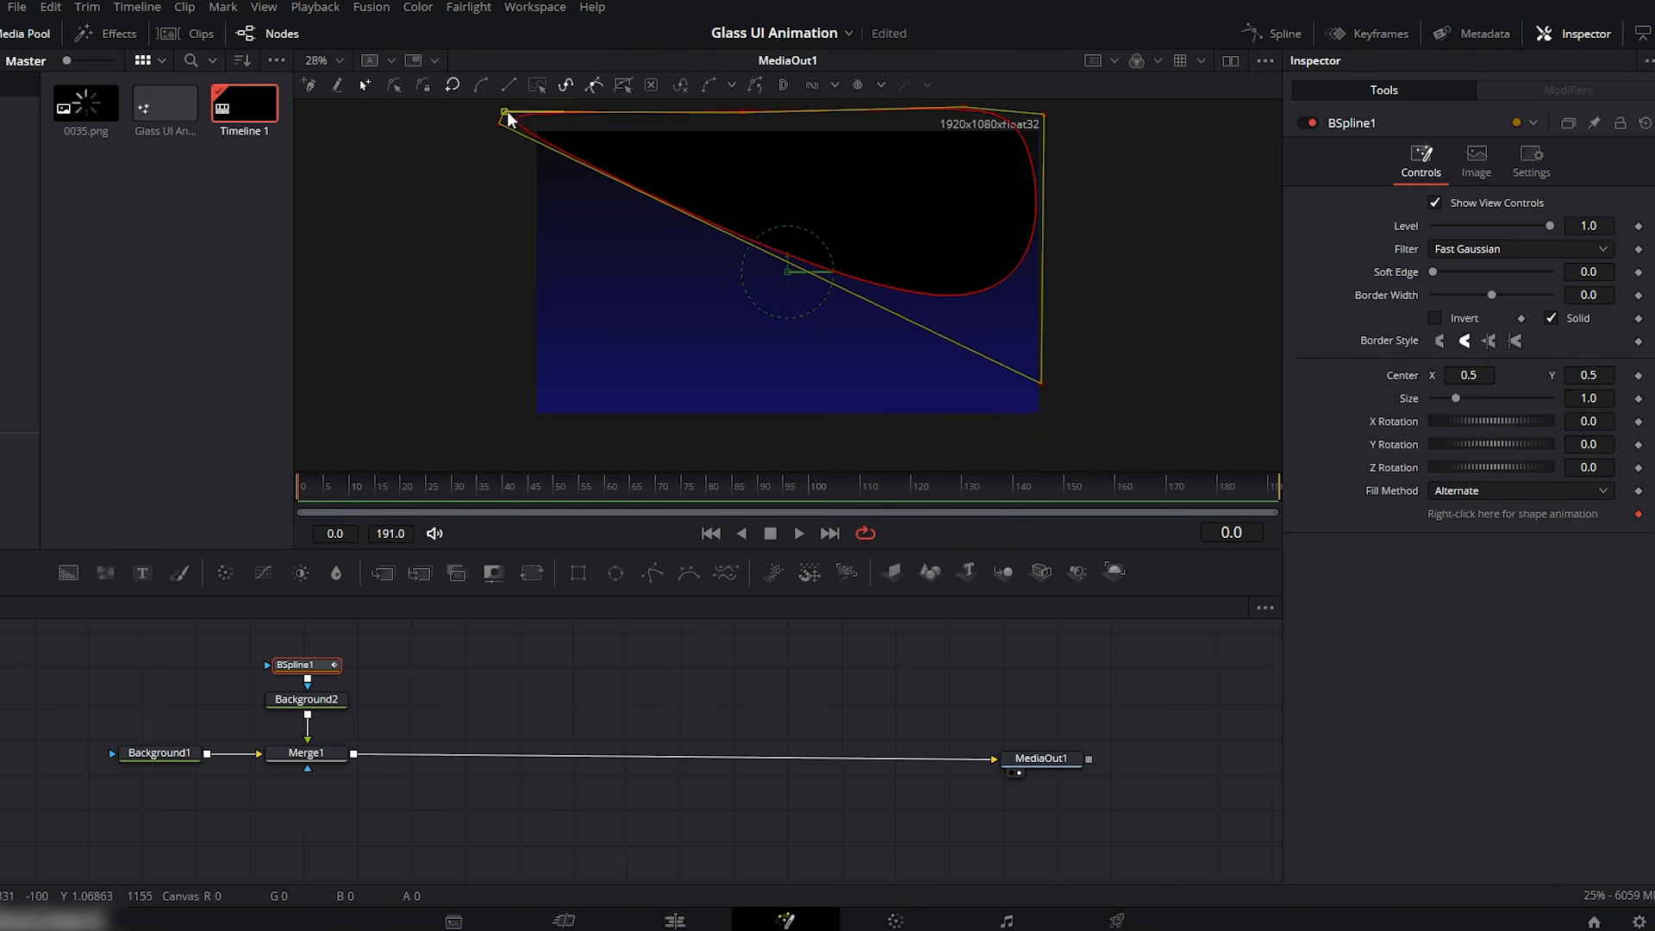
pyautogui.moveTo(965, 108); pyautogui.dragTo(1039, 107)
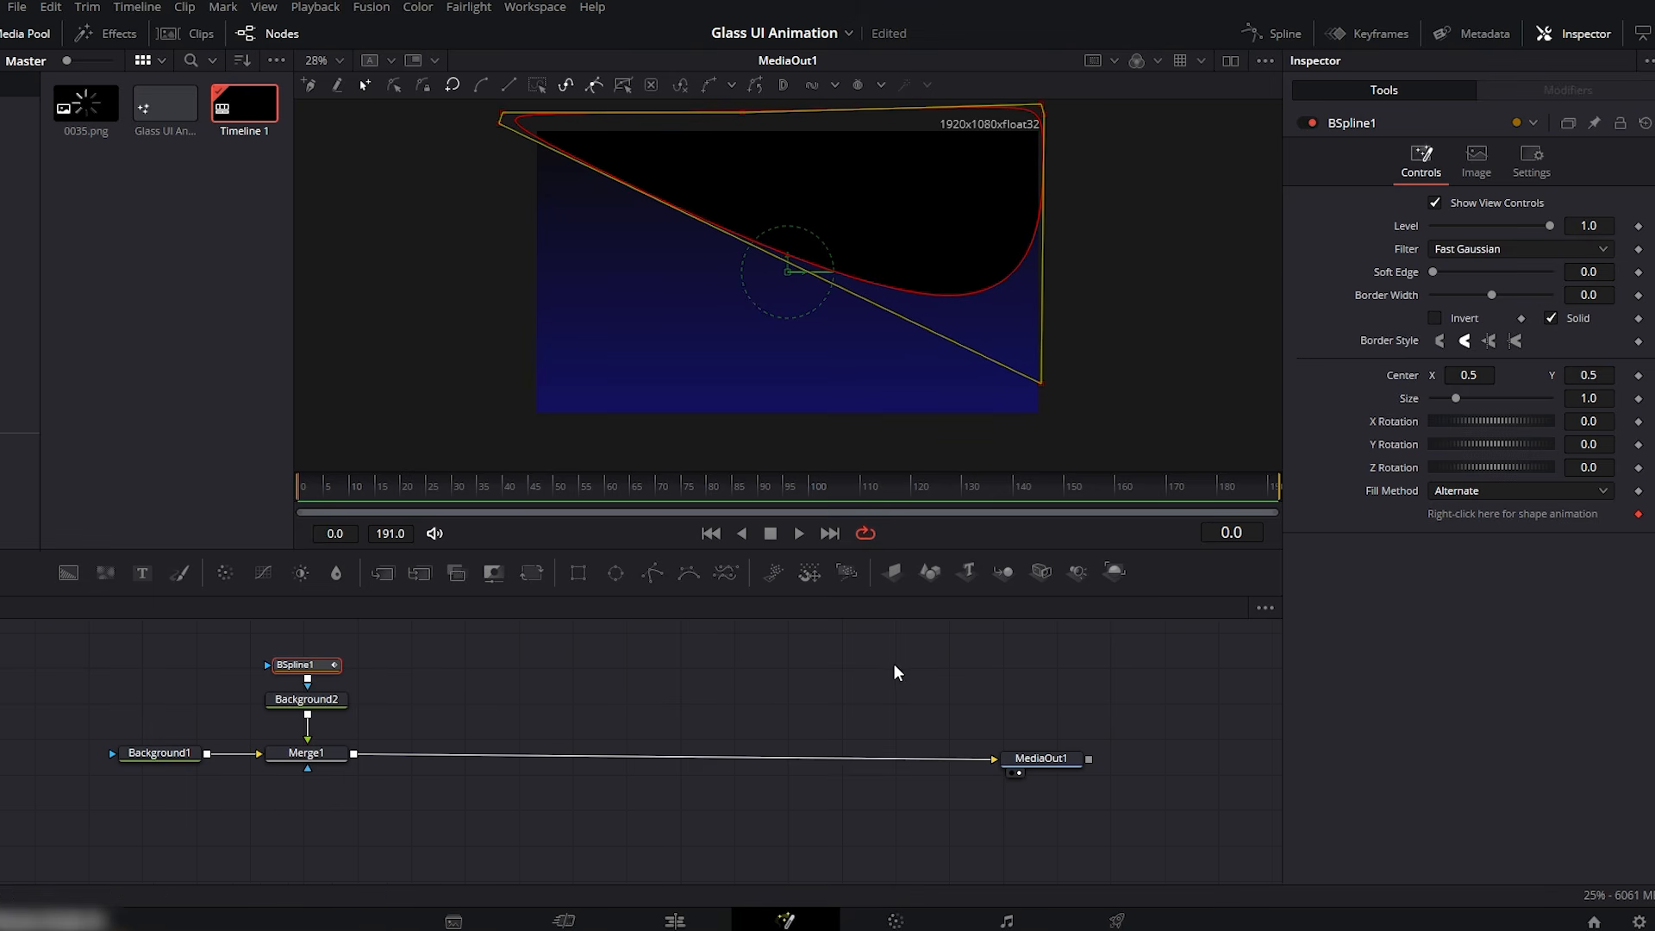
pyautogui.click(922, 666)
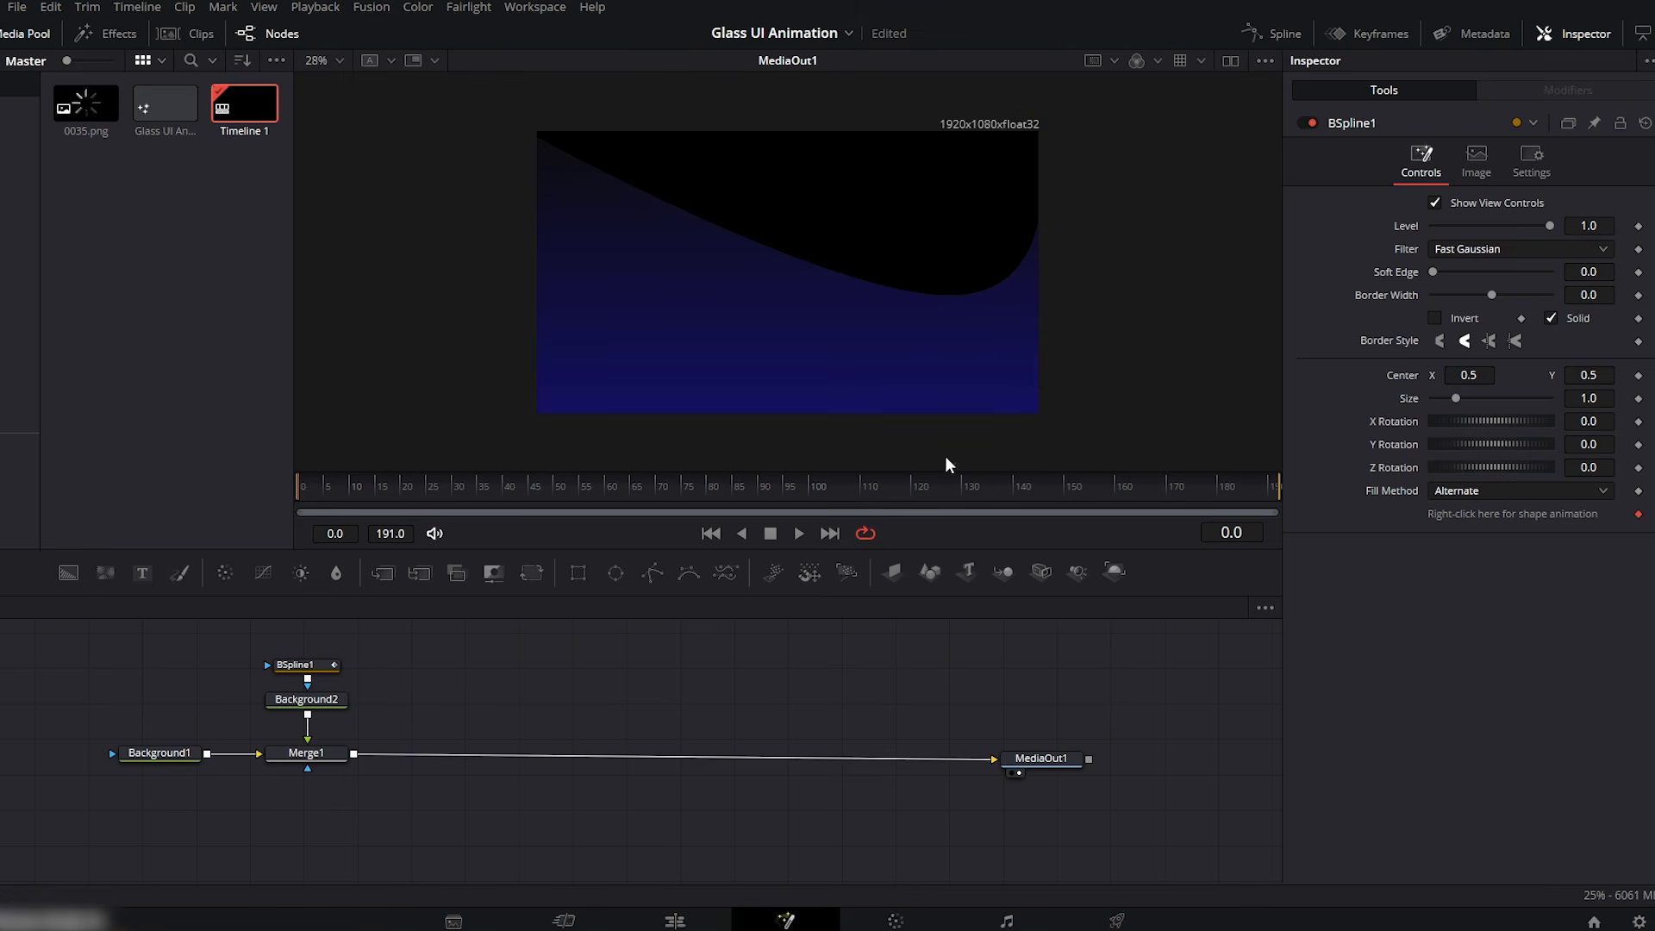
# - Make Background2 a linear gradient starting at about X -0.037, Y 0.993 and ending at about X 0.697, Y 0.775
pyautogui.click(312, 703)
pyautogui.click(1490, 257)
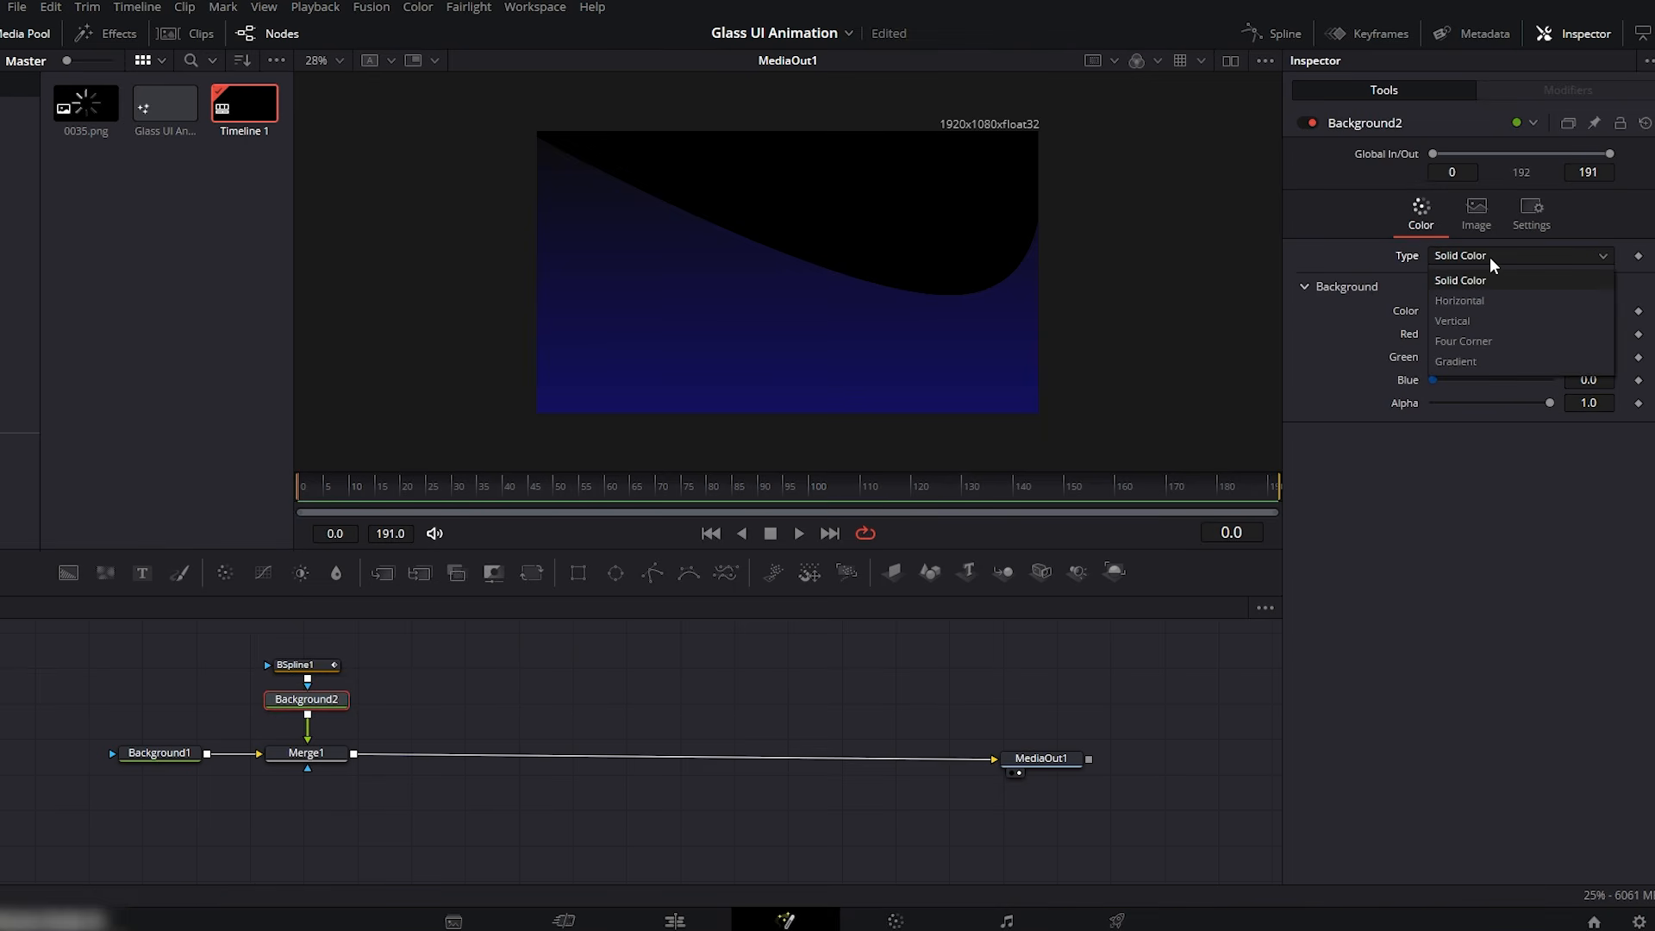
pyautogui.click(1476, 357)
pyautogui.moveTo(1039, 271); pyautogui.dragTo(887, 191)
pyautogui.moveTo(537, 271); pyautogui.dragTo(515, 132)
pyautogui.moveTo(886, 191)
pyautogui.mouseDown()
pyautogui.moveTo(904, 193)
pyautogui.moveTo(888, 194)
pyautogui.mouseUp()
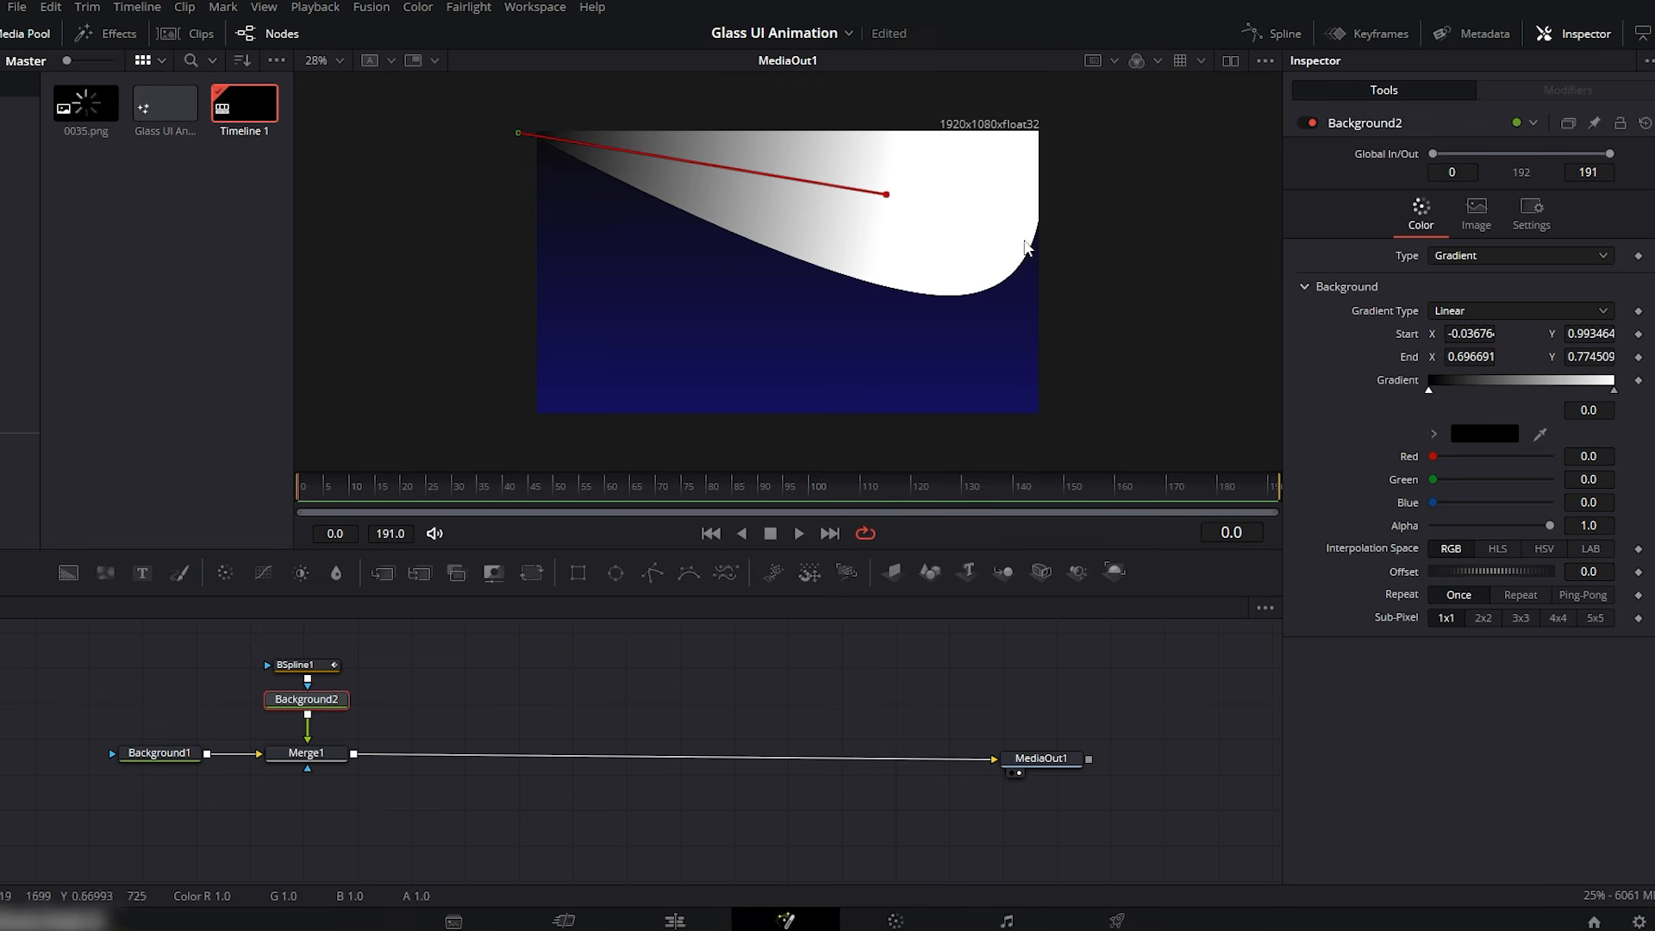
# - Set the start colour of the Background2 gradient to grey #565656
pyautogui.click(1428, 389)
pyautogui.click(1485, 434)
pyautogui.click(1008, 422)
pyautogui.moveTo(1007, 423); pyautogui.dragTo(1007, 424)
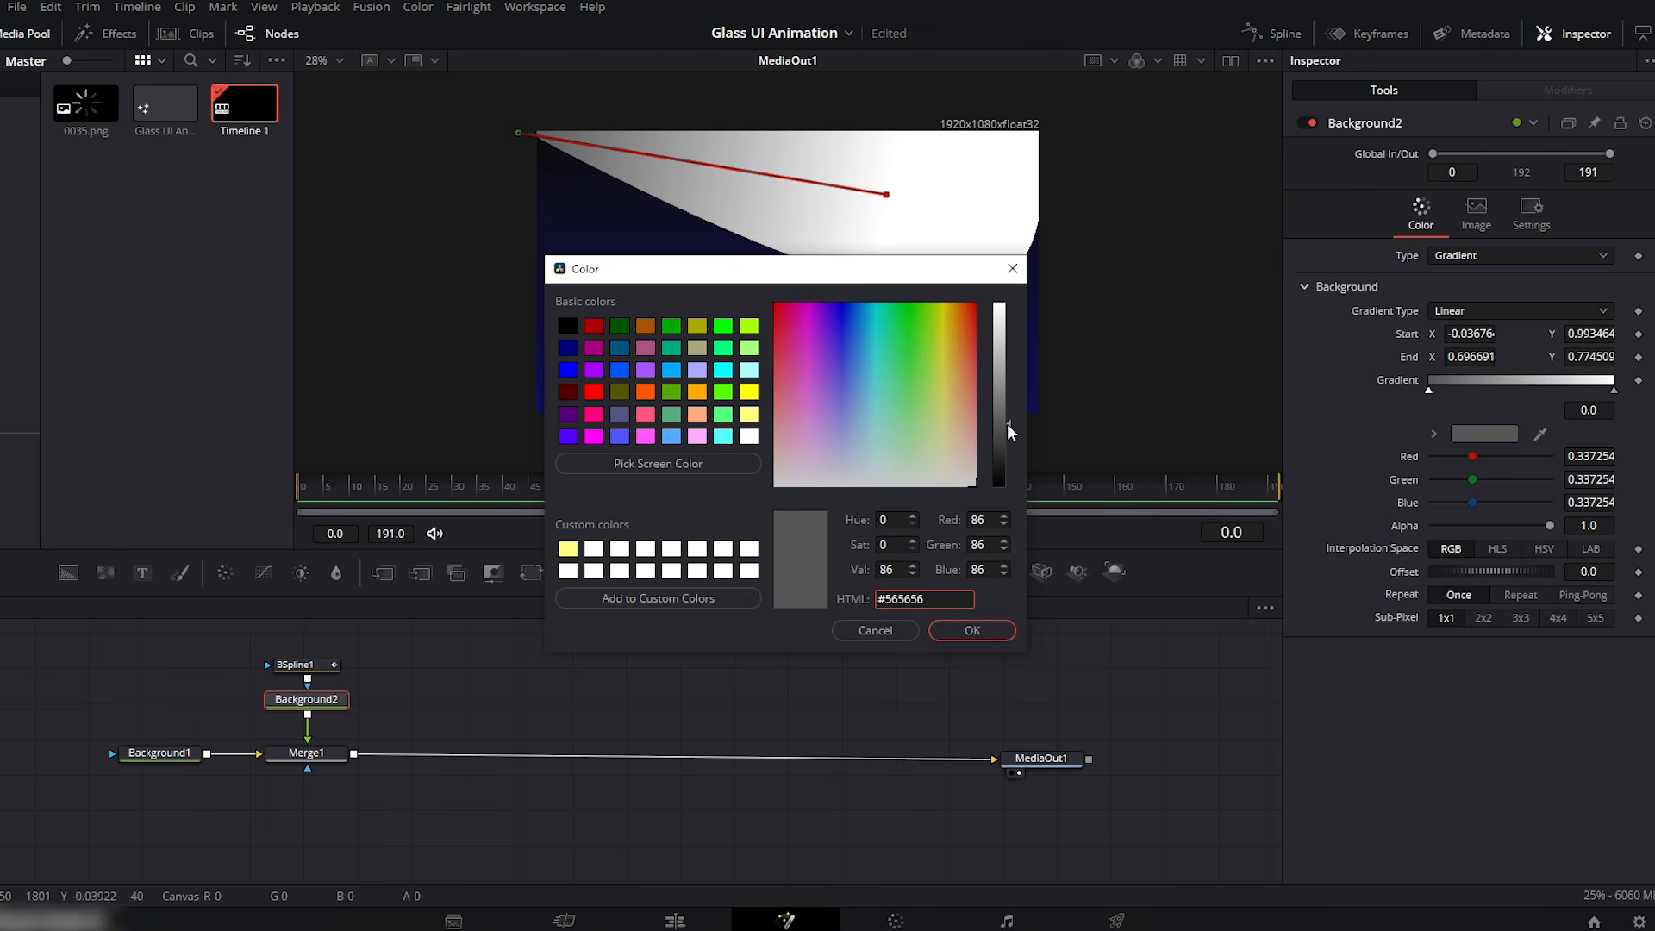
pyautogui.click(972, 630)
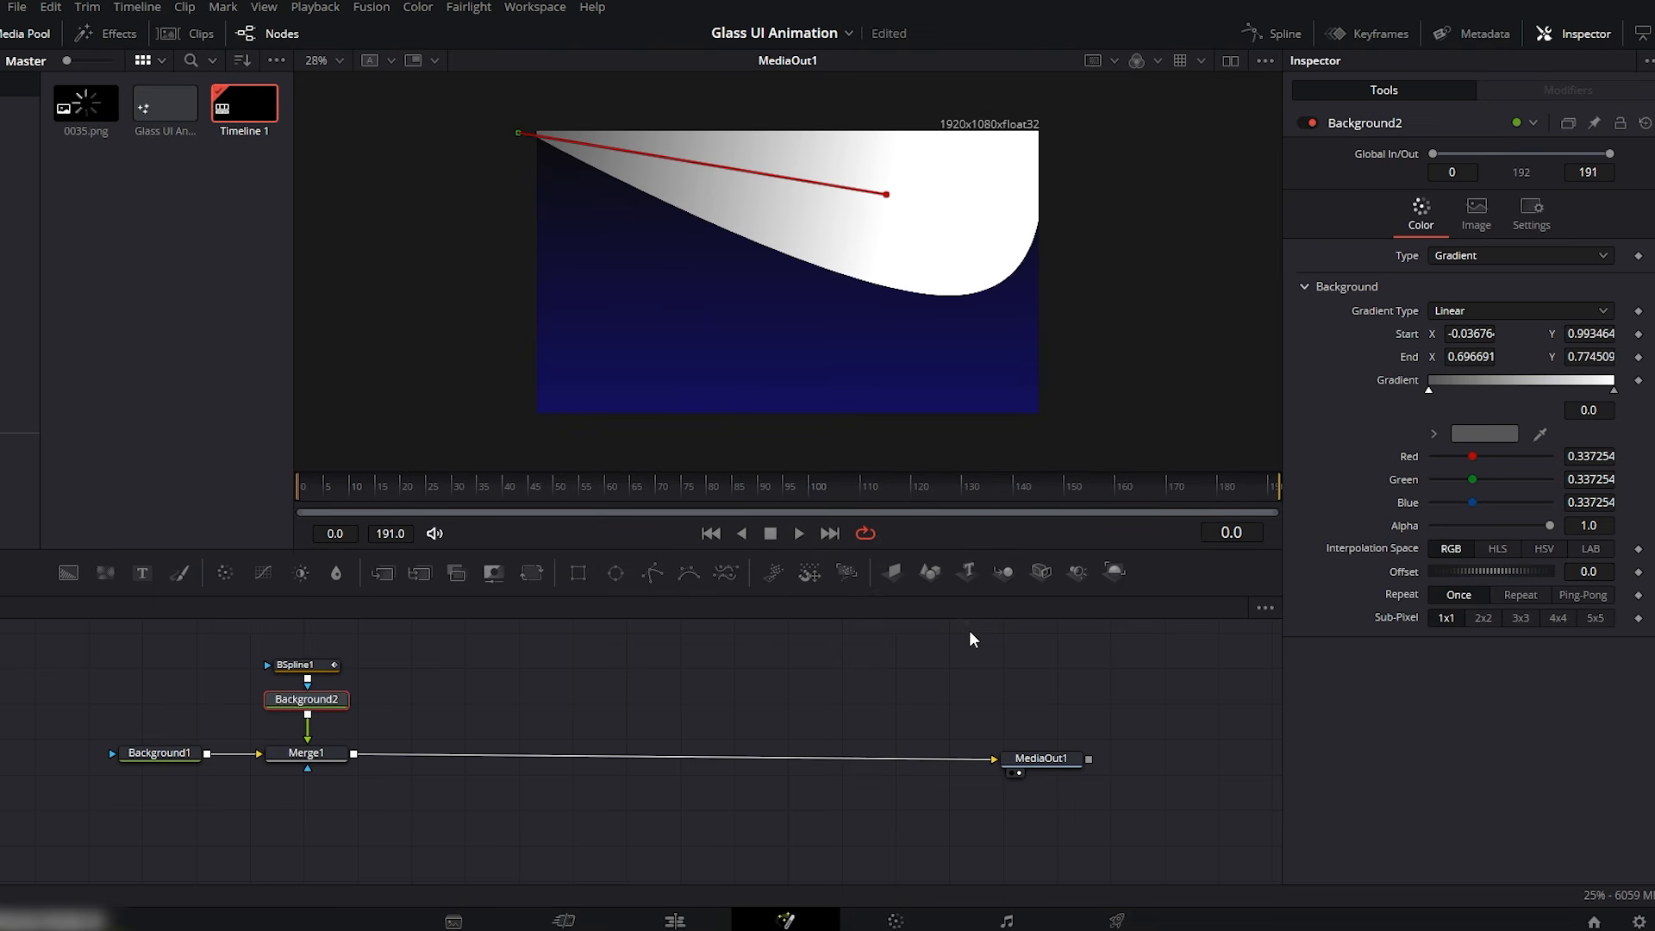
# - Set the end colour of the Background2 gradient to purple #2b0234
pyautogui.click(1614, 392)
pyautogui.click(1485, 434)
pyautogui.tripleClick(928, 599)
pyautogui.write('#2b0234')
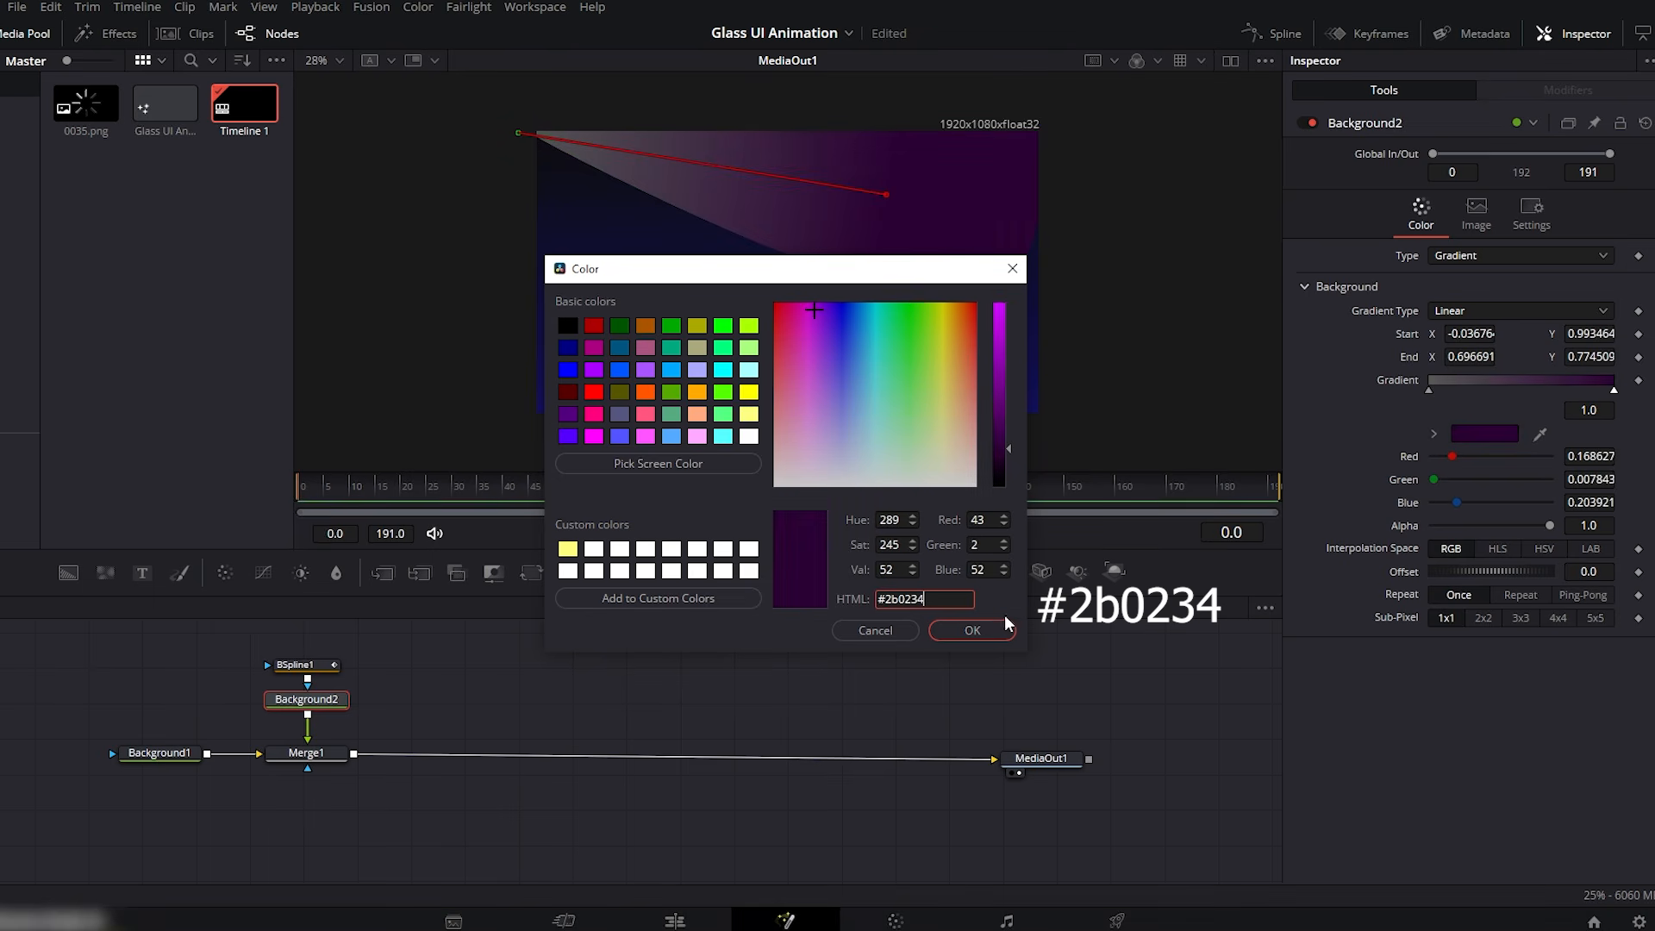
pyautogui.click(981, 635)
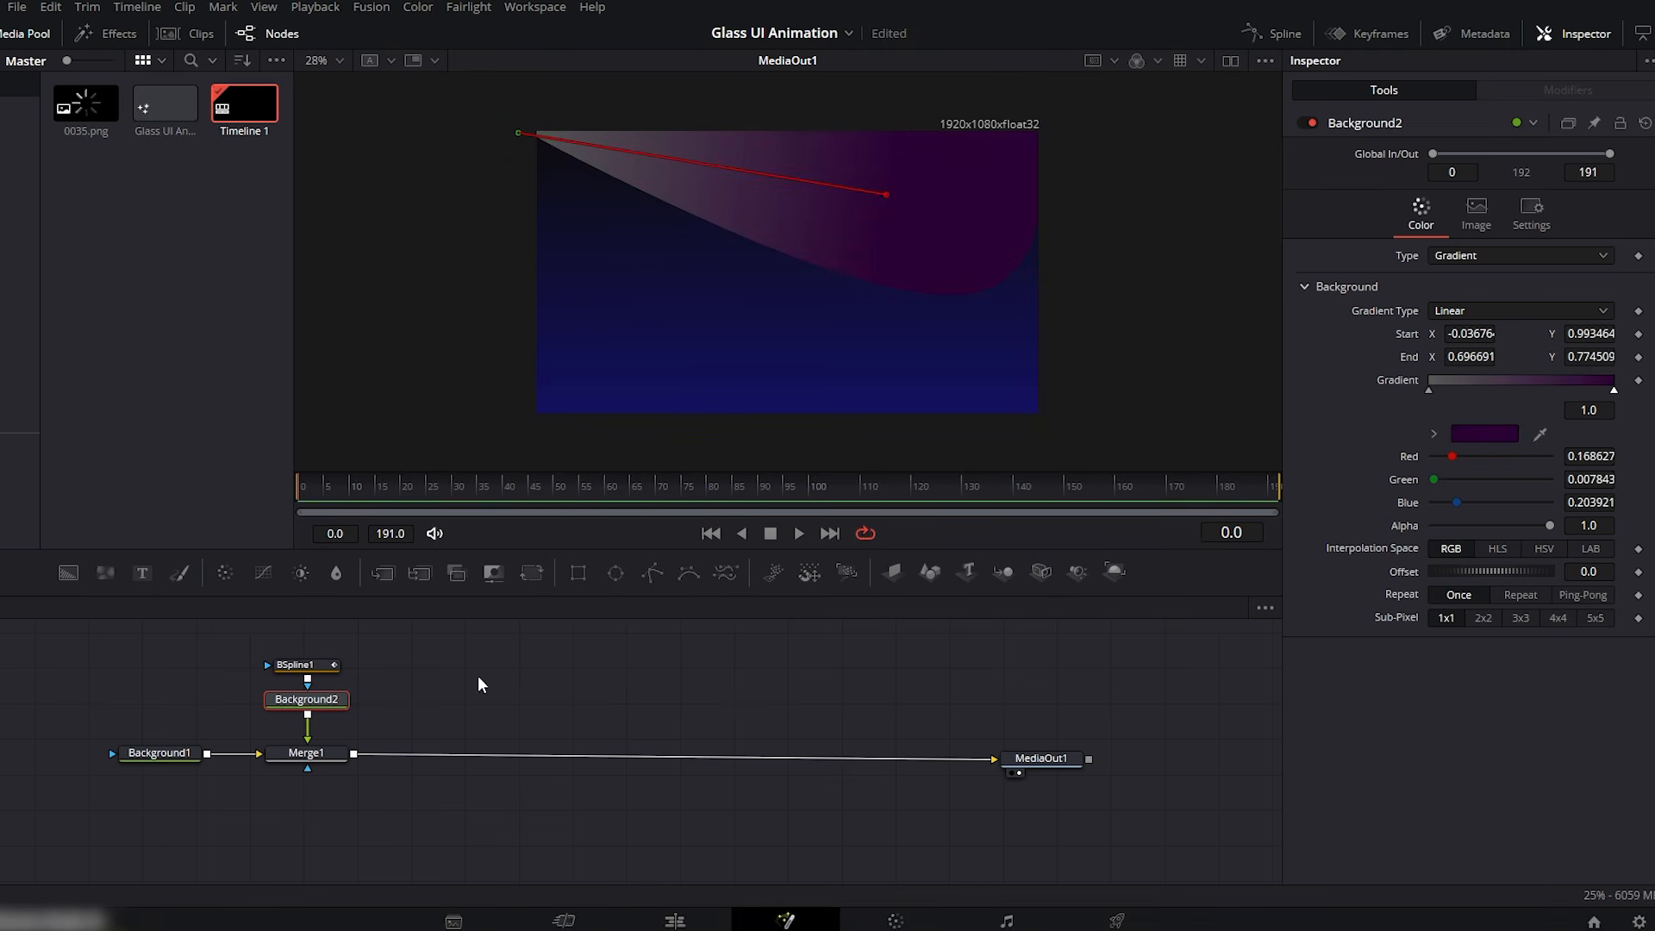
# - Move the Background1, Merge1 and MediaOut1 row down and insert an Edge Detect node after Background2
pyautogui.moveTo(1164, 790); pyautogui.dragTo(155, 738)
pyautogui.moveTo(320, 753); pyautogui.dragTo(319, 840)
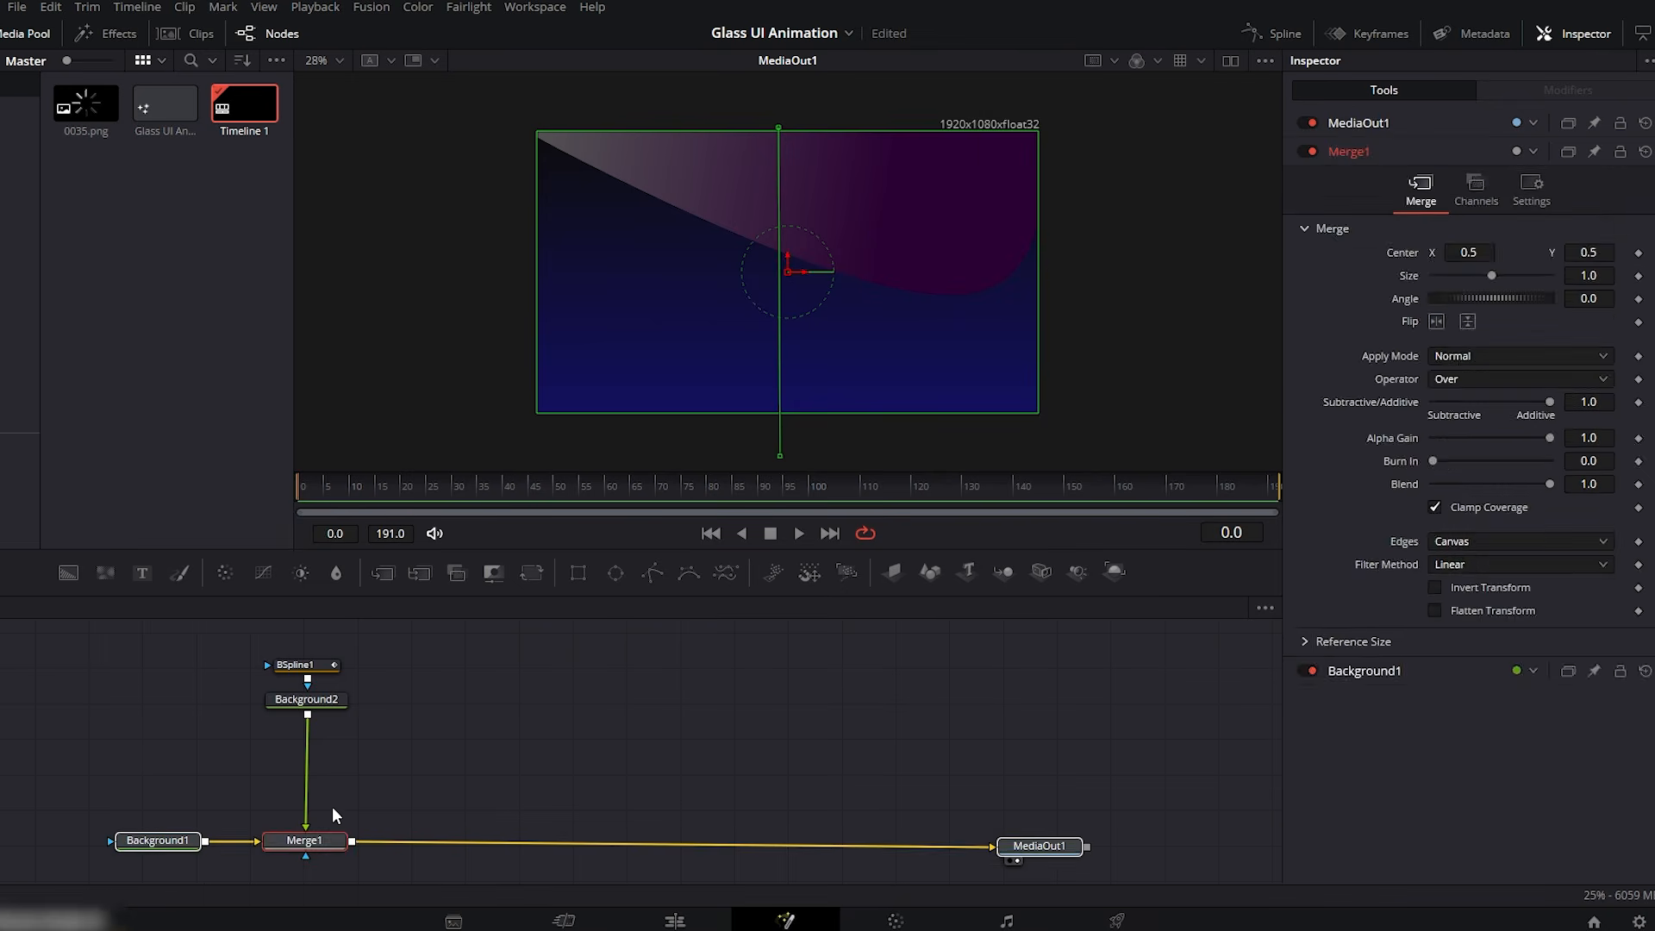
pyautogui.click(323, 698)
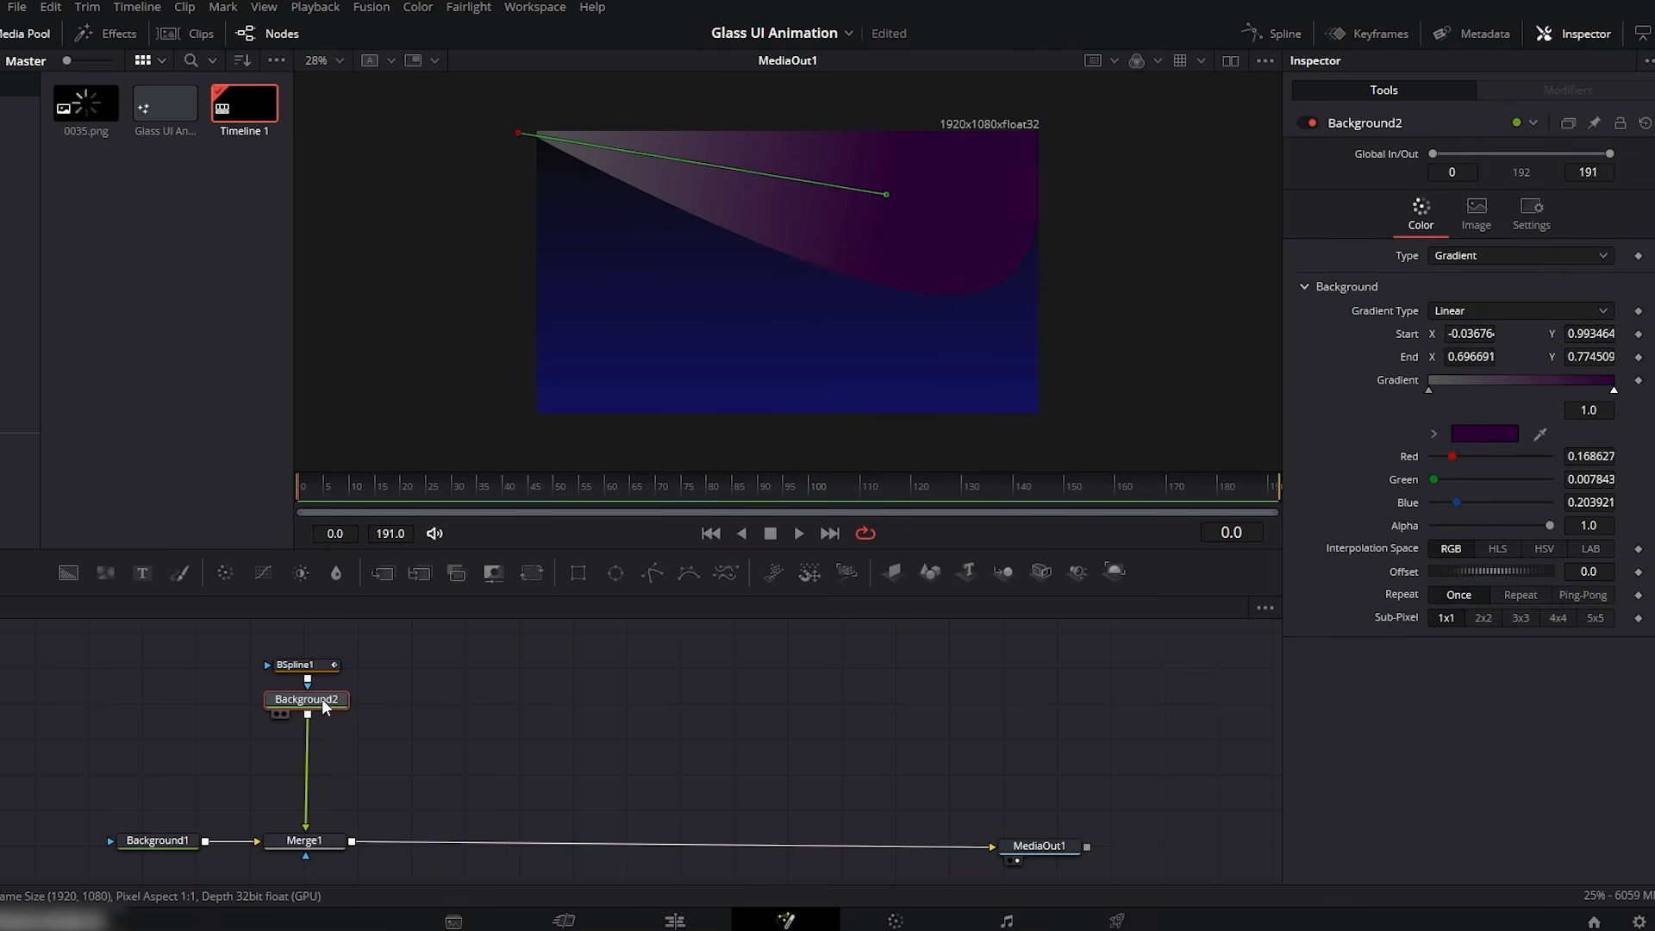
pyautogui.hotkey('ctrl', 'shift', 'space')
pyautogui.write('ed')
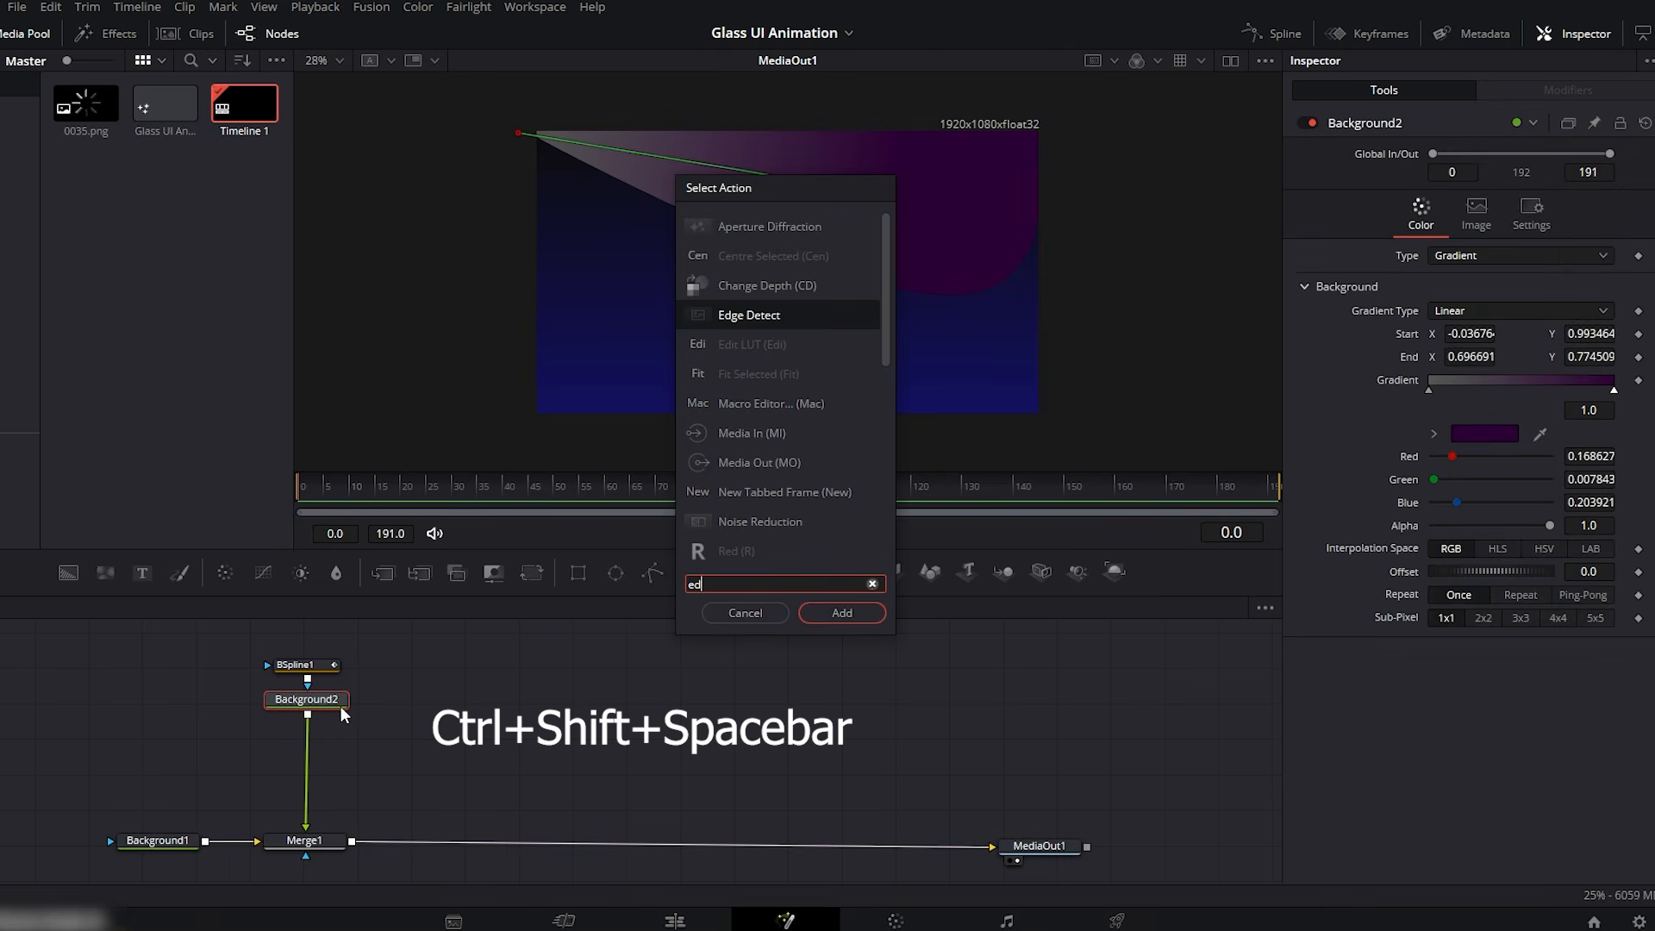
pyautogui.click(835, 613)
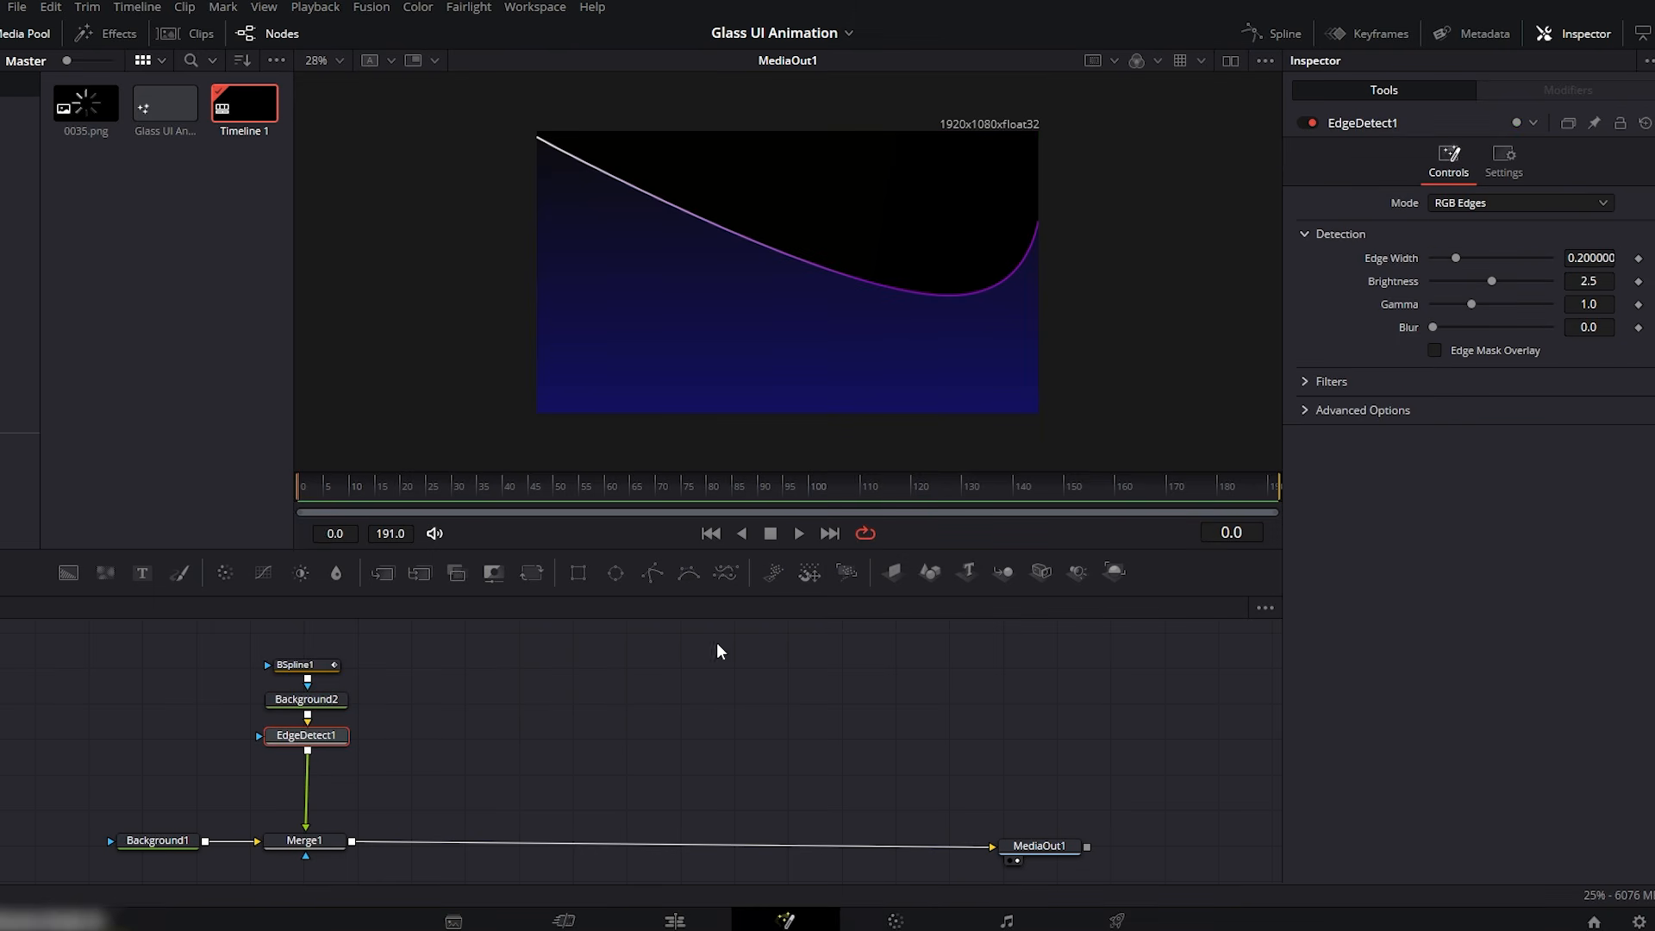
# - Enable Edge Mask Overlay on EdgeDetect1 and set edge width 0.205, brightness 2.953 and blur 0.362
pyautogui.click(1437, 350)
pyautogui.moveTo(1458, 259); pyautogui.dragTo(1459, 259)
pyautogui.moveTo(1433, 327); pyautogui.dragTo(1479, 327)
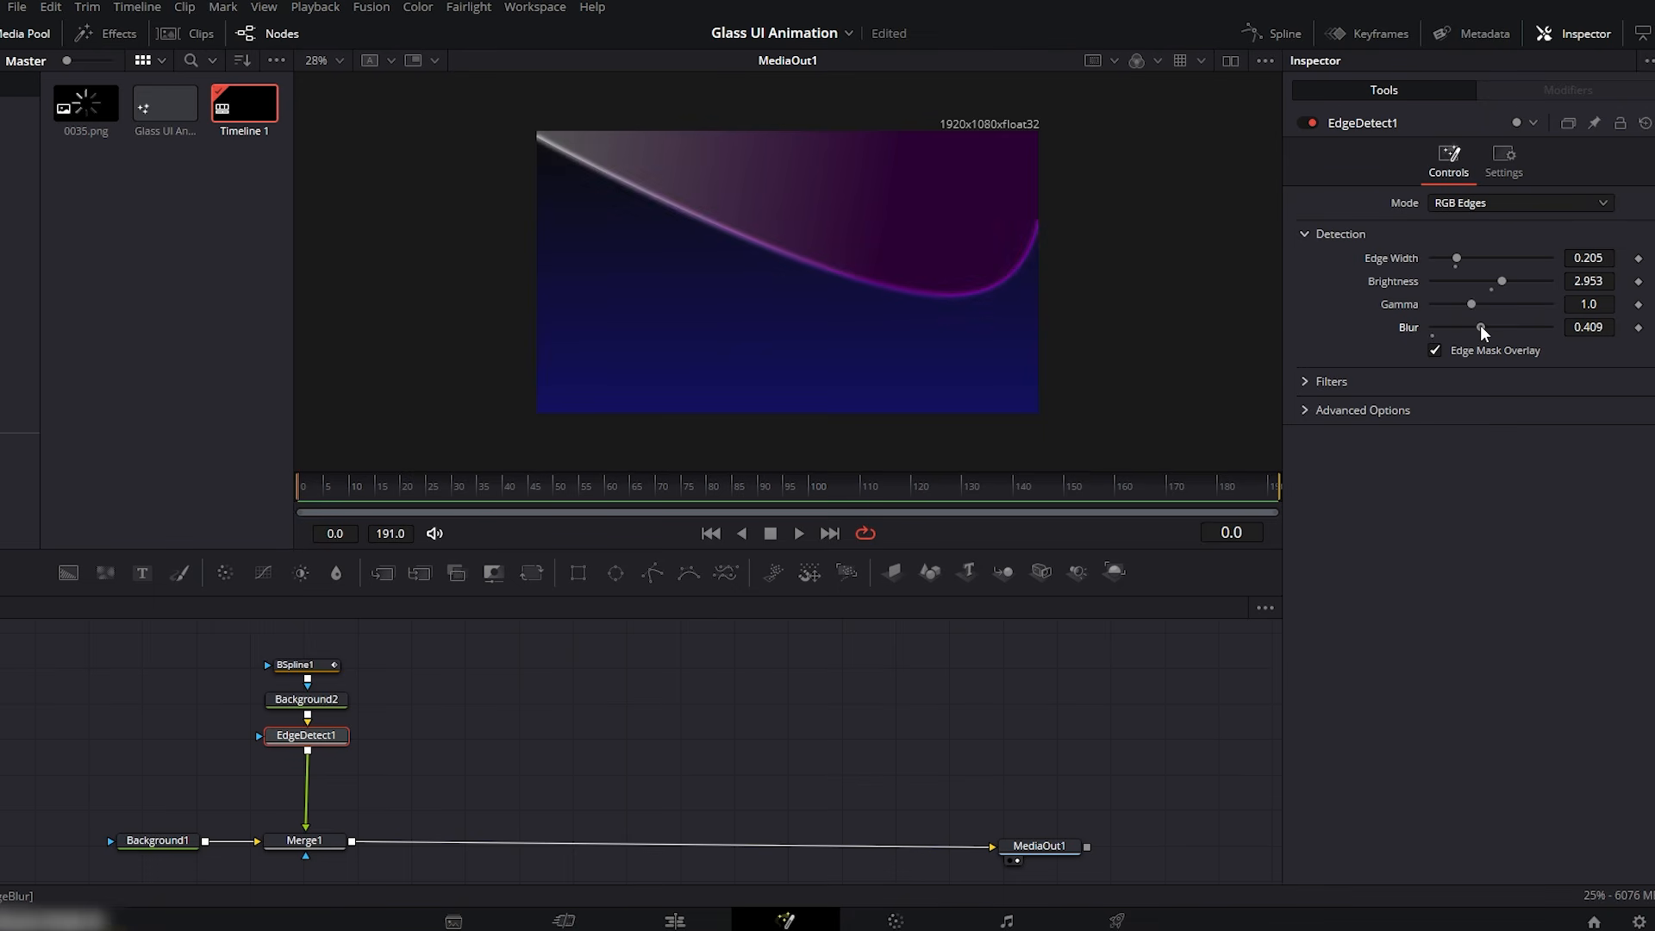
pyautogui.scroll(2, 1123, 333)
pyautogui.moveTo(1477, 328); pyautogui.dragTo(1474, 327)
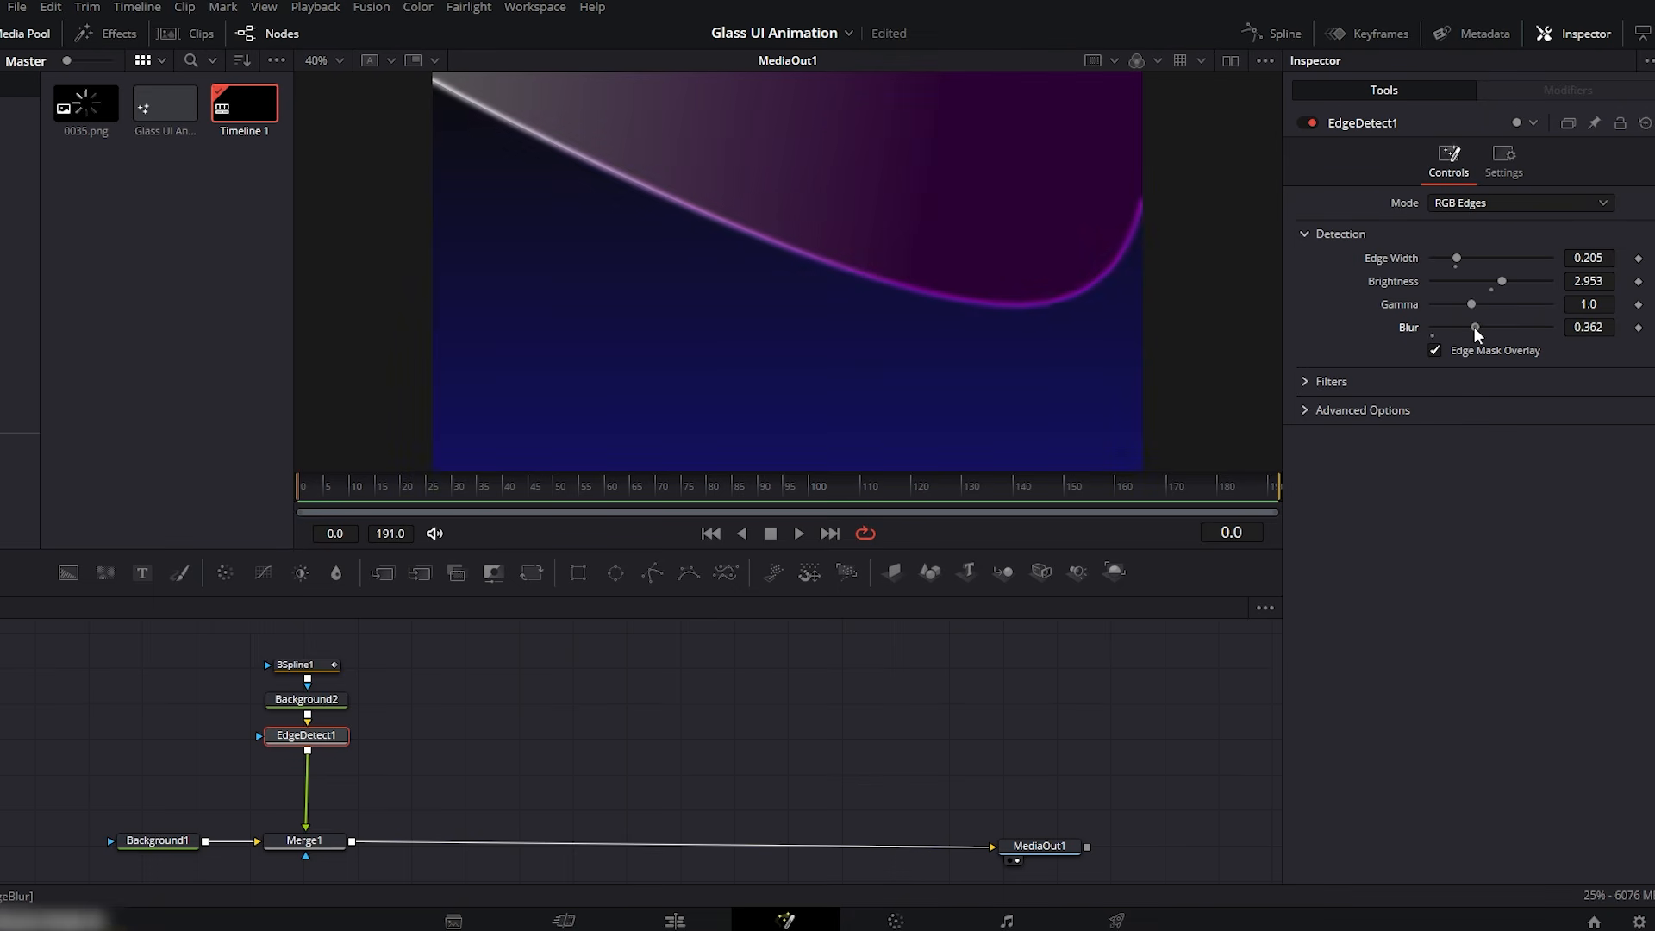
# - Duplicate the B-Spline, Background2, Edge Detect and Merge1 nodes and place the copy between Merge1 and MediaOut1
pyautogui.moveTo(358, 658); pyautogui.dragTo(285, 872)
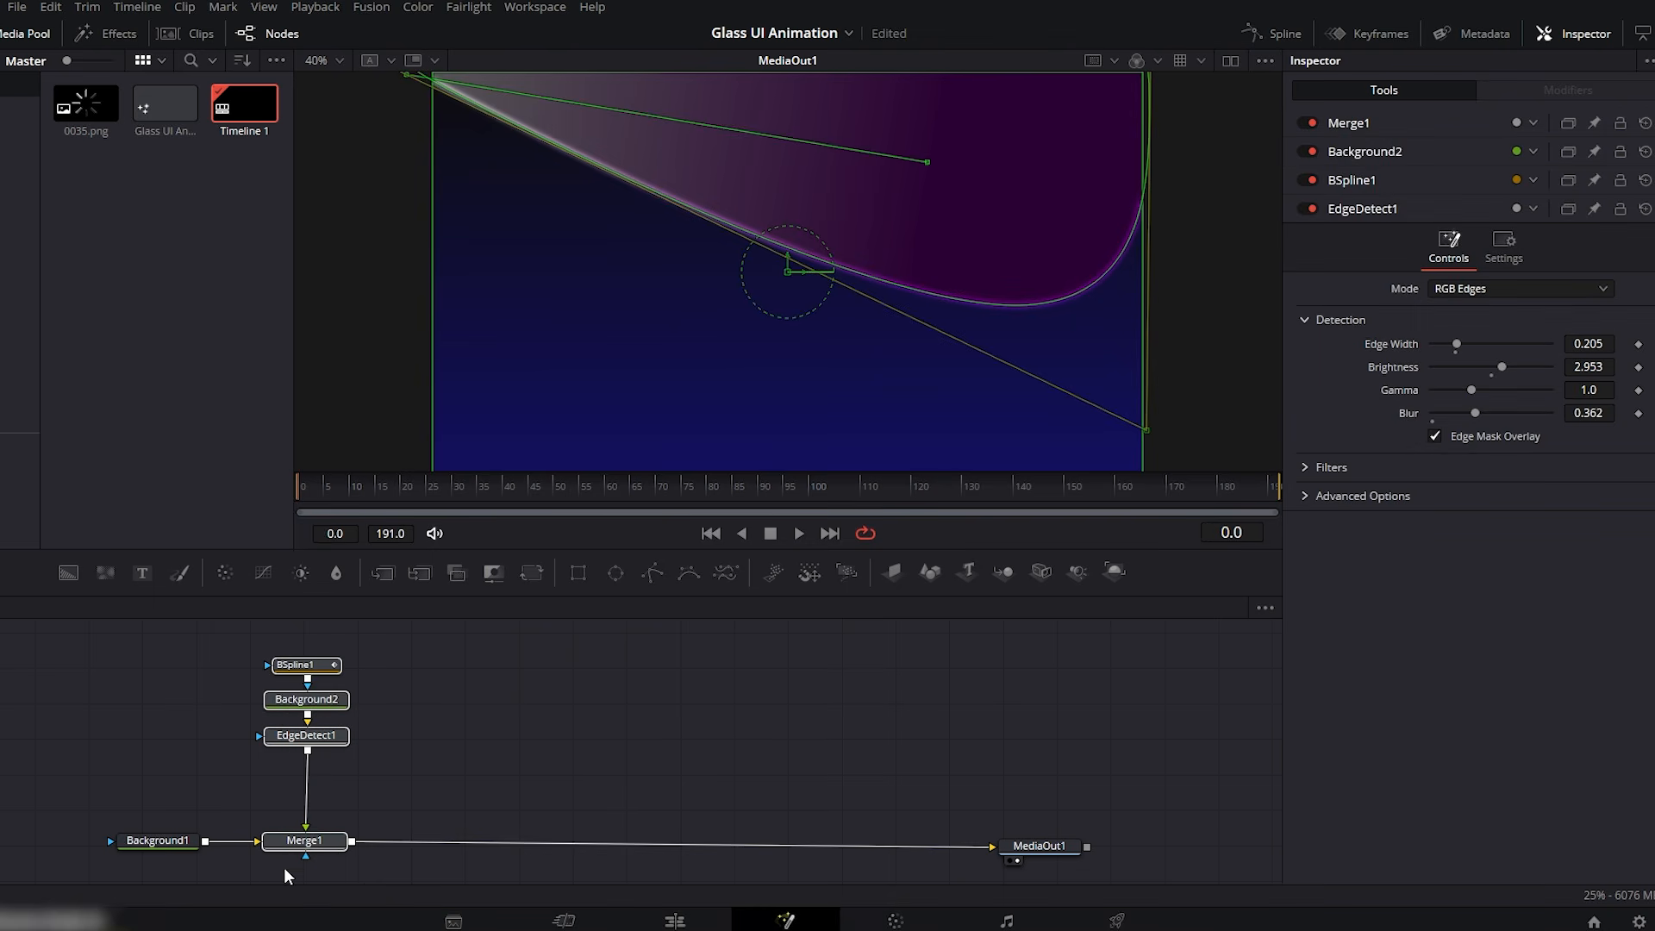
pyautogui.click(469, 708)
pyautogui.hotkey('ctrl', 'v')
pyautogui.moveTo(471, 848); pyautogui.dragTo(460, 803)
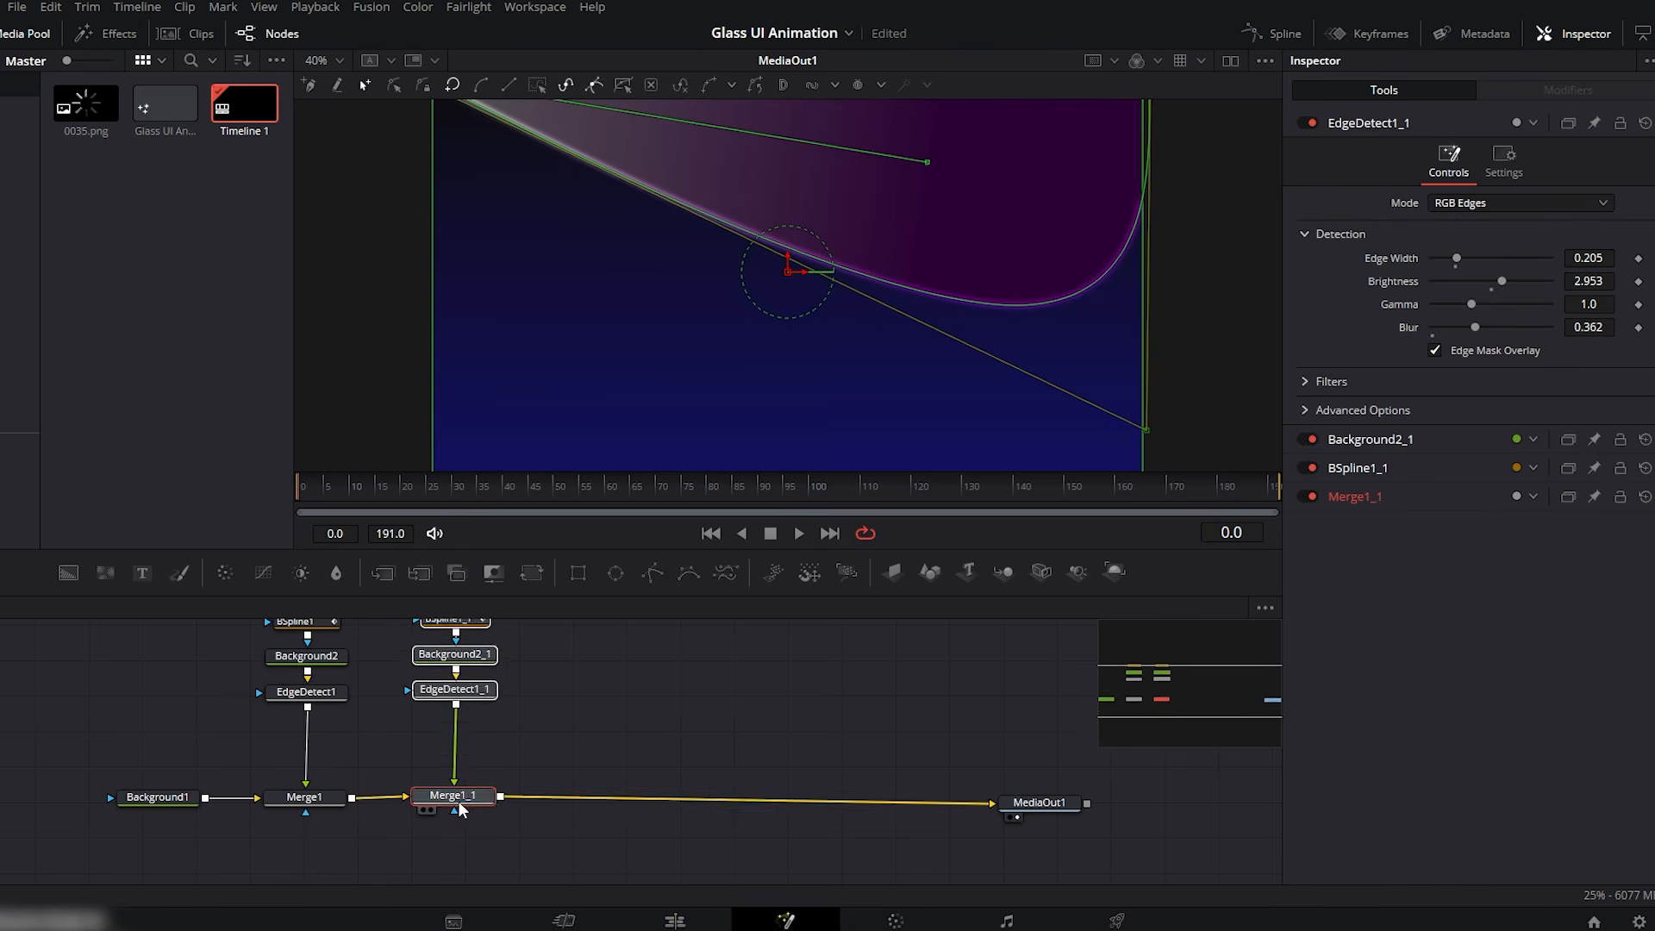
pyautogui.click(636, 728)
pyautogui.scroll(2, 636, 733)
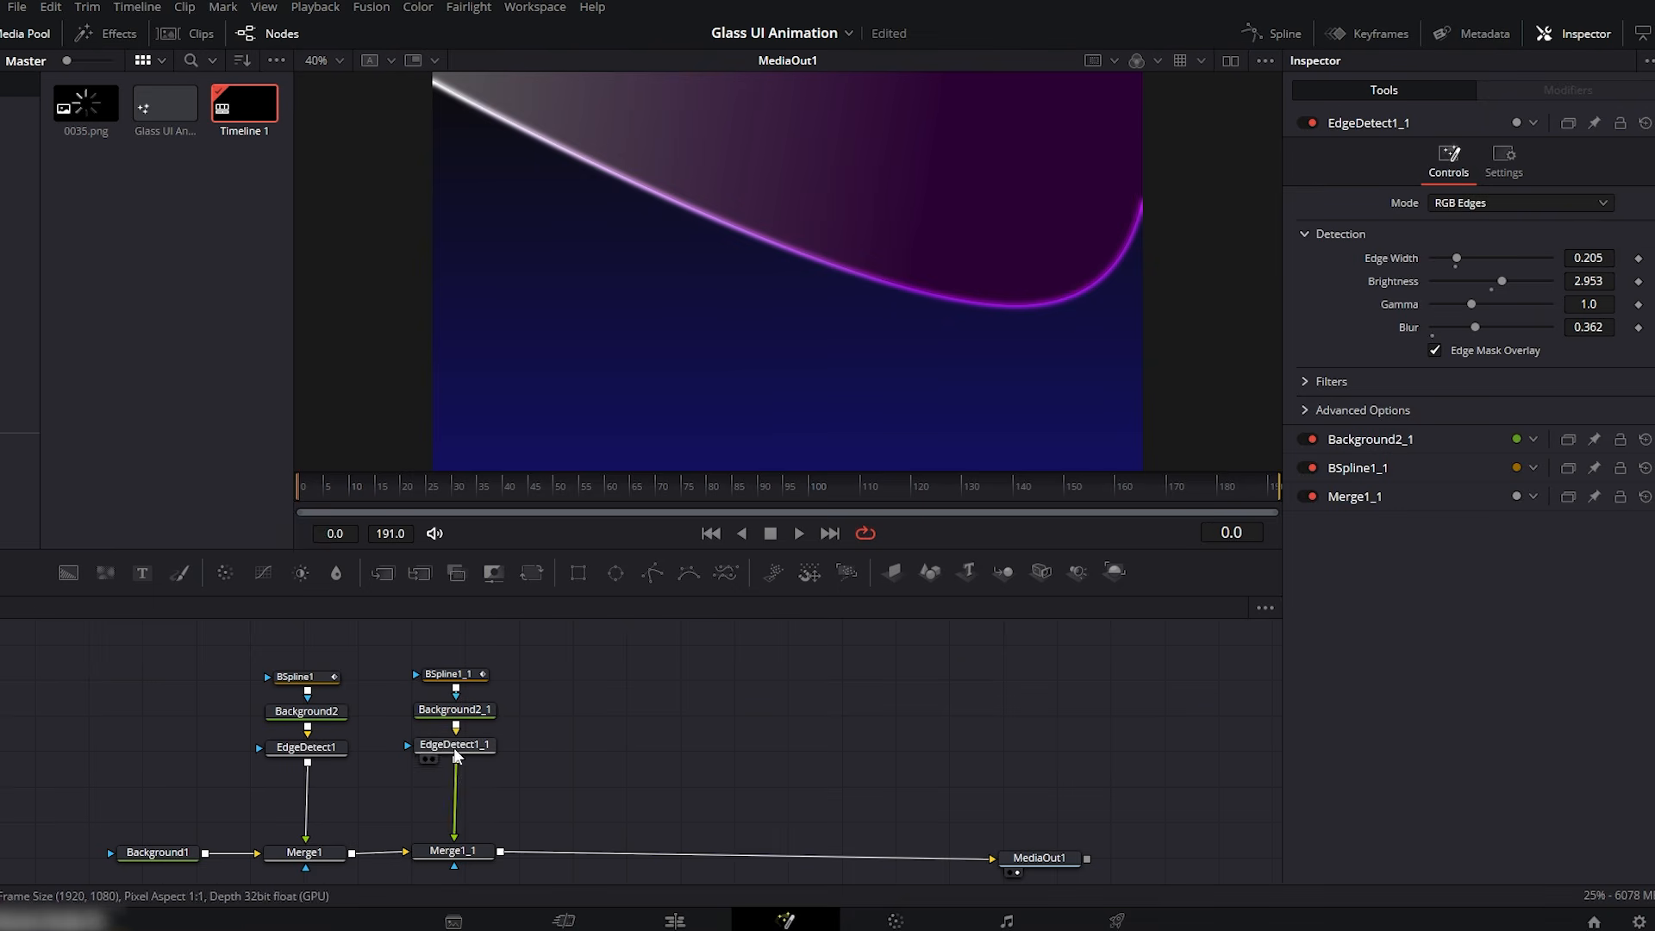
# - Set the Z Rotation of the duplicated B-Spline mask to 180
pyautogui.click(446, 674)
pyautogui.click(1597, 468)
pyautogui.press('Tab')
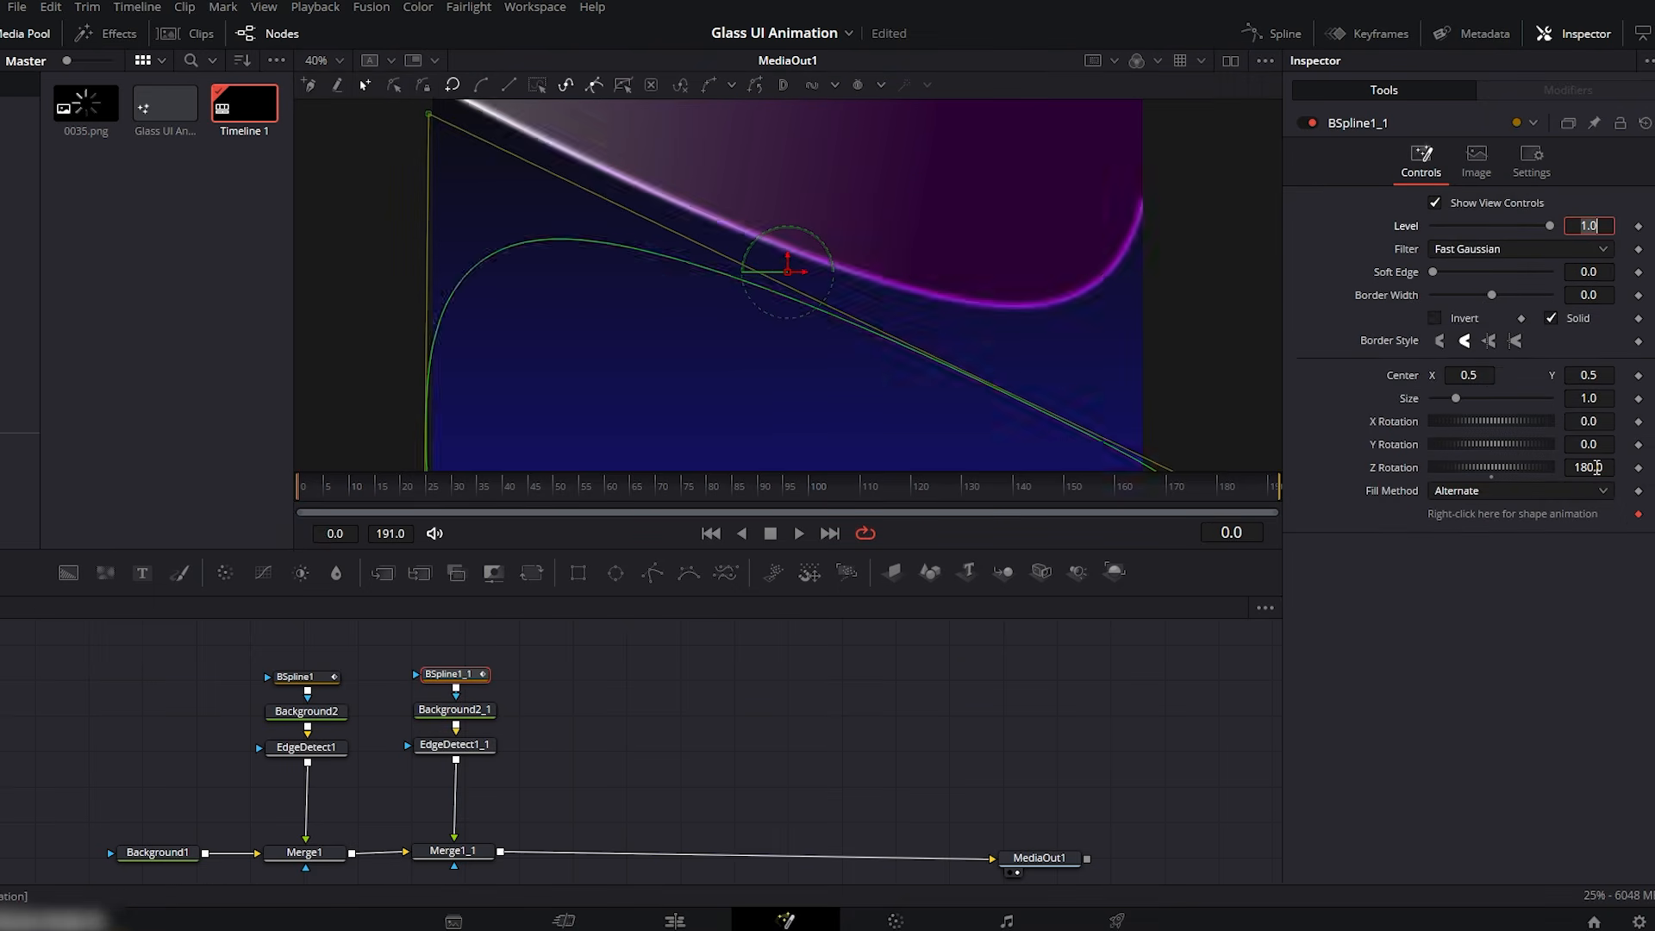
pyautogui.click(1331, 652)
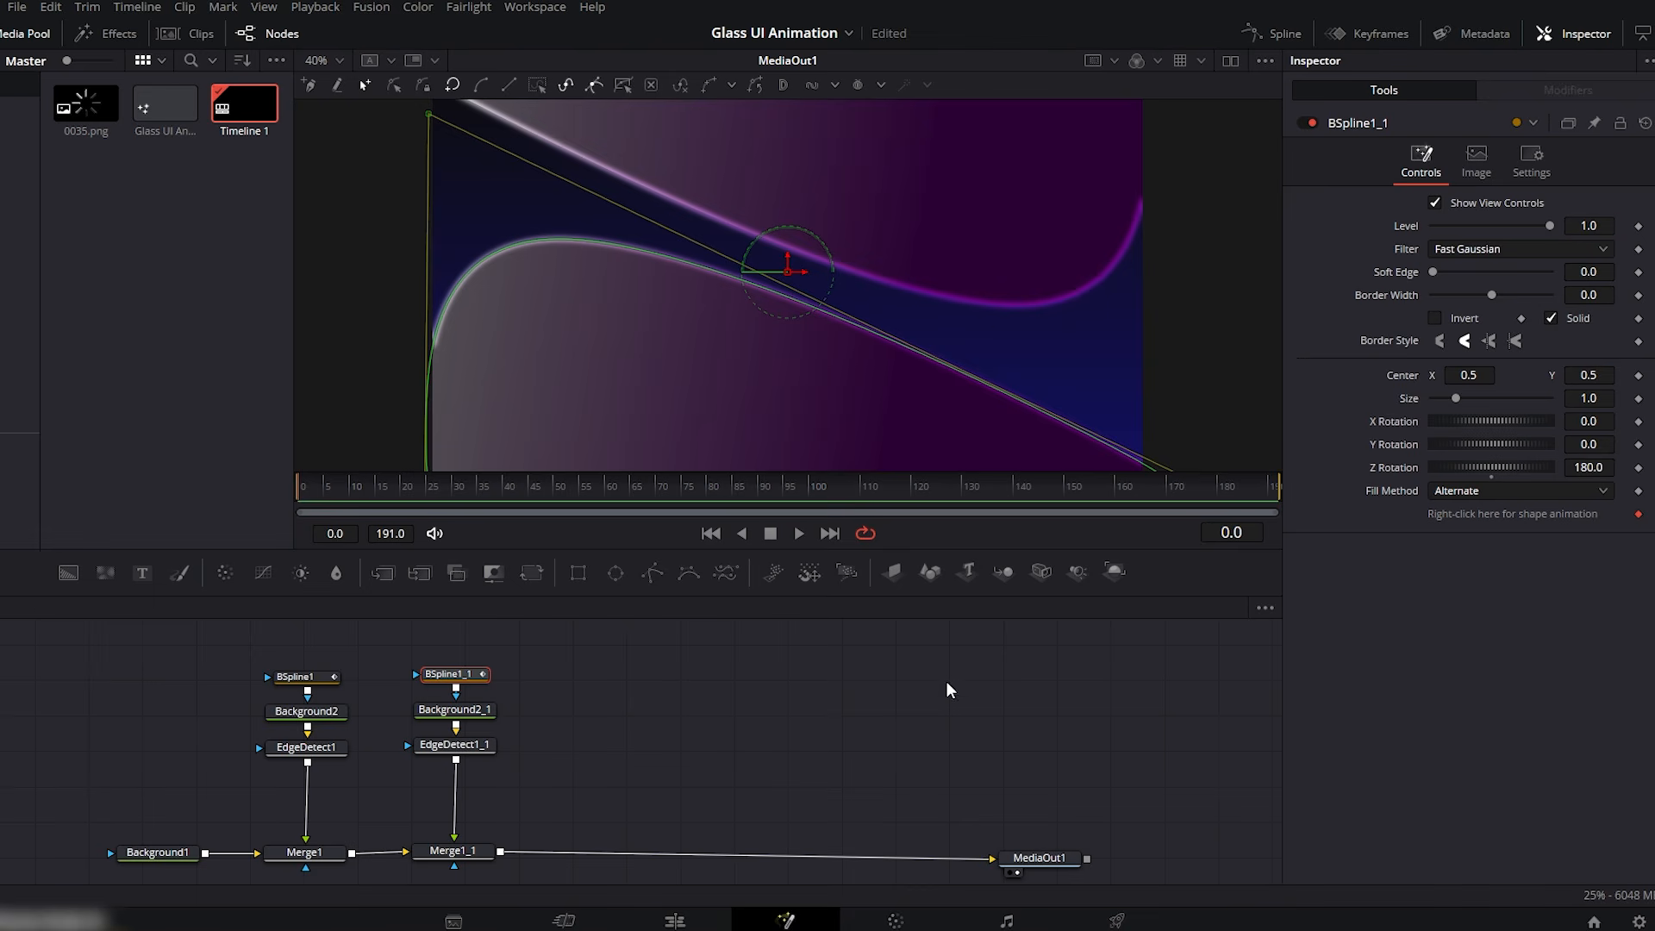
pyautogui.hotkey('ctrl', 'f')
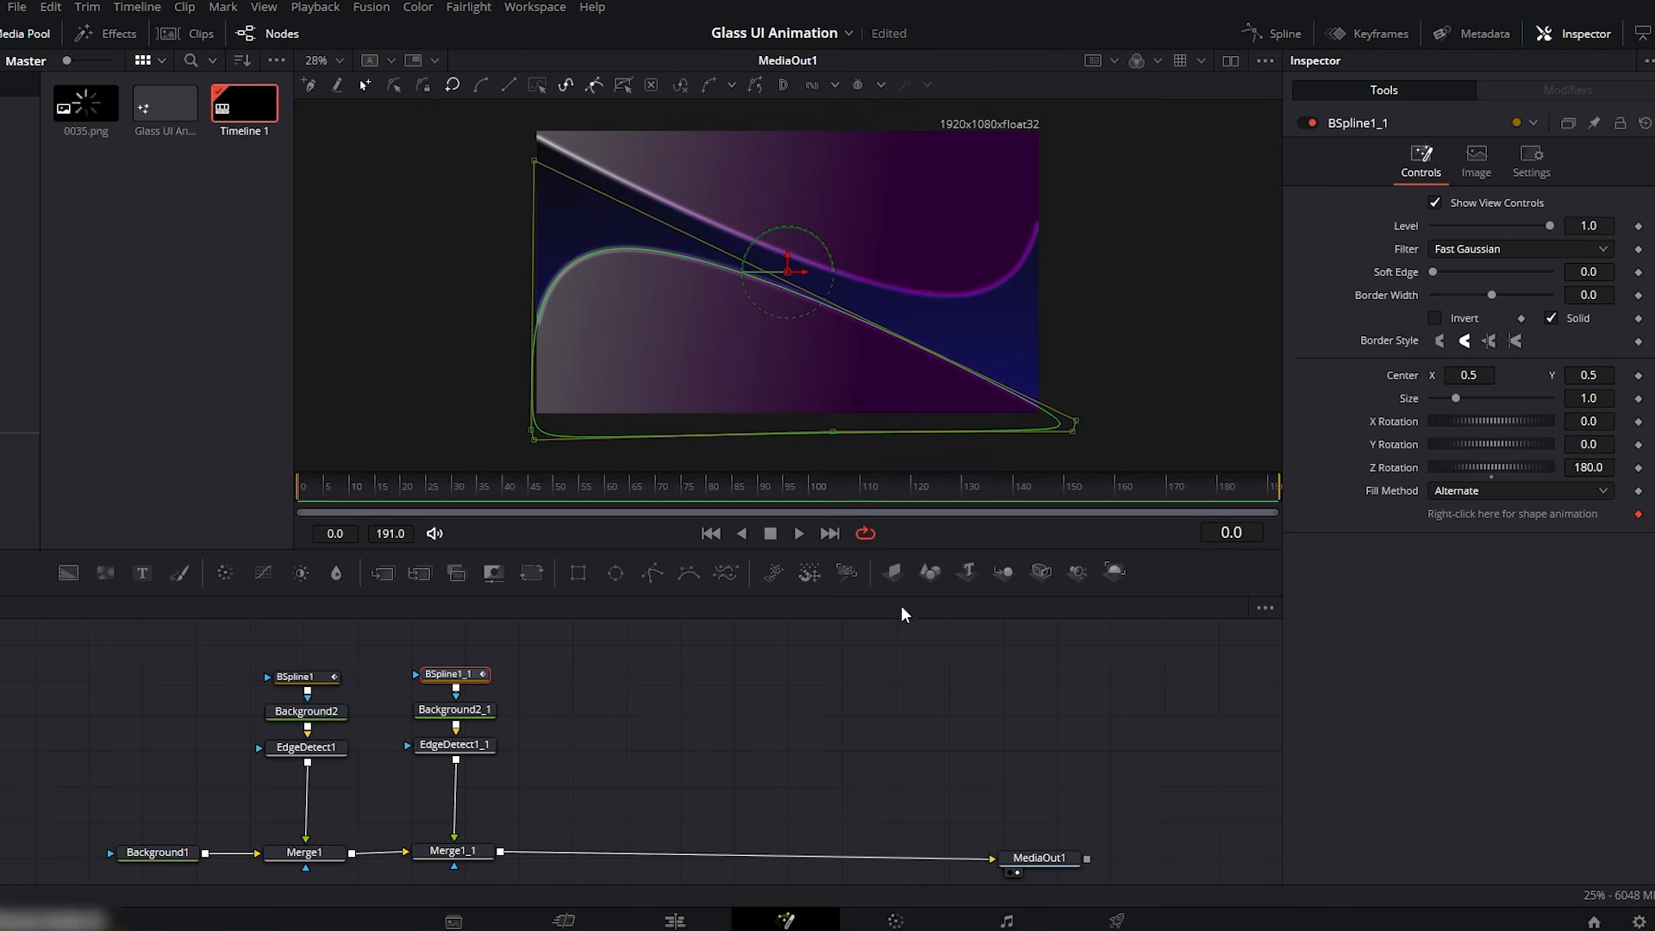
pyautogui.click(932, 638)
# - Keyframe the original B-Spline mask's Center at frame 0 with X set to 0.822
pyautogui.moveTo(415, 490); pyautogui.dragTo(295, 493)
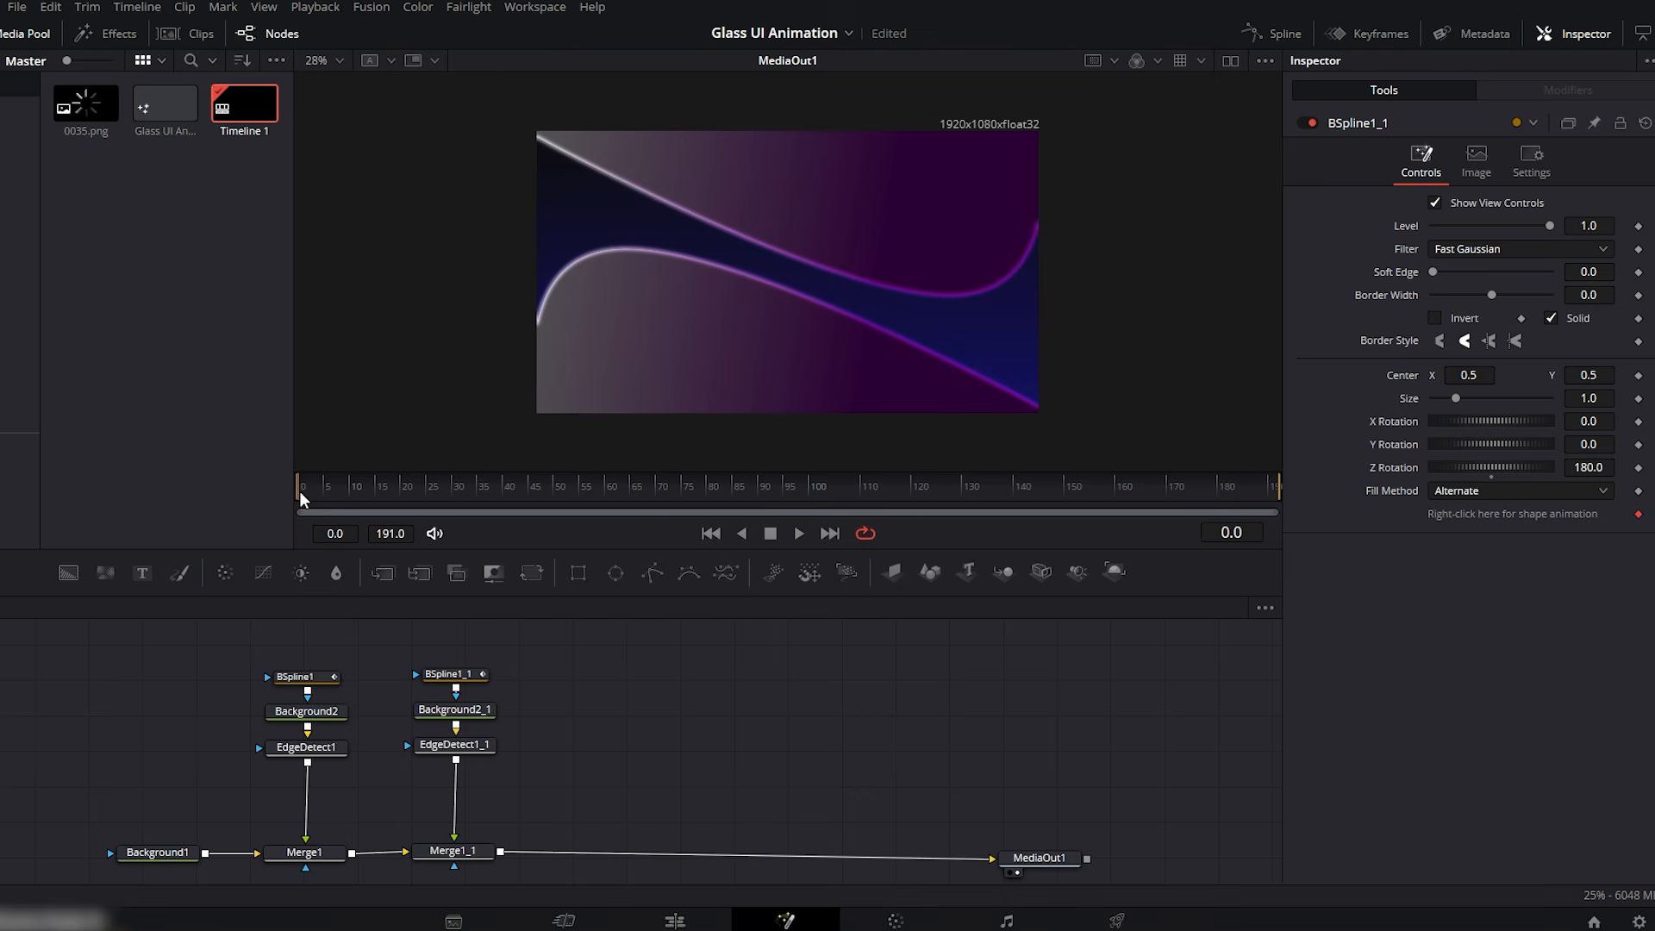
pyautogui.click(306, 677)
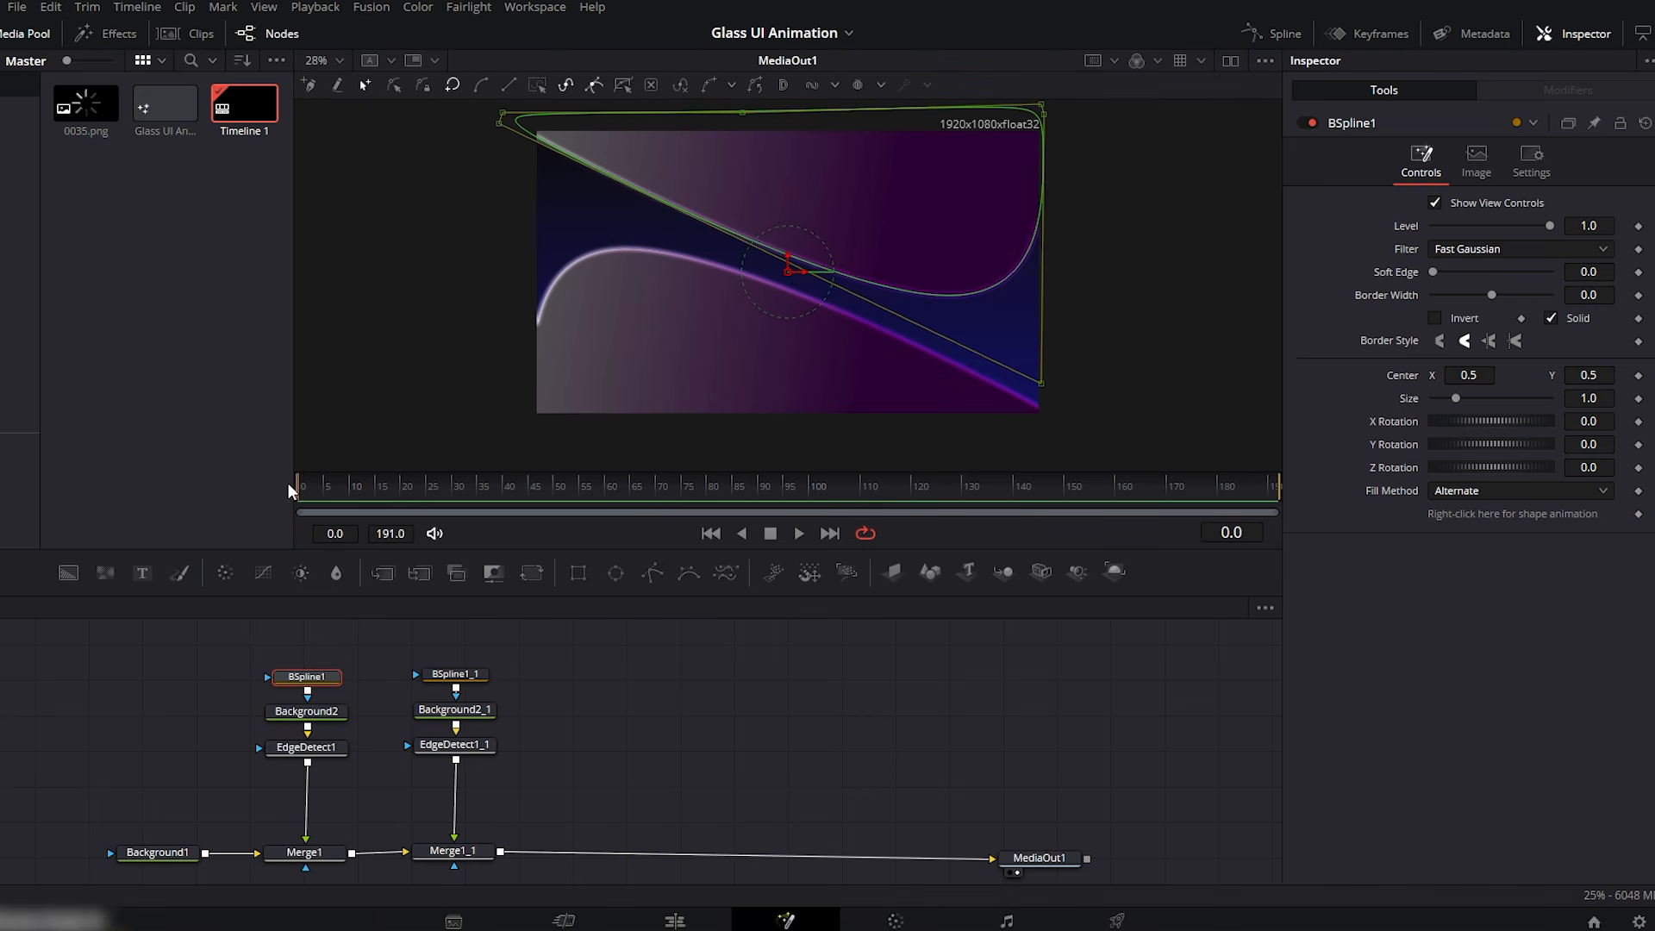
pyautogui.moveTo(1466, 375); pyautogui.dragTo(1544, 375)
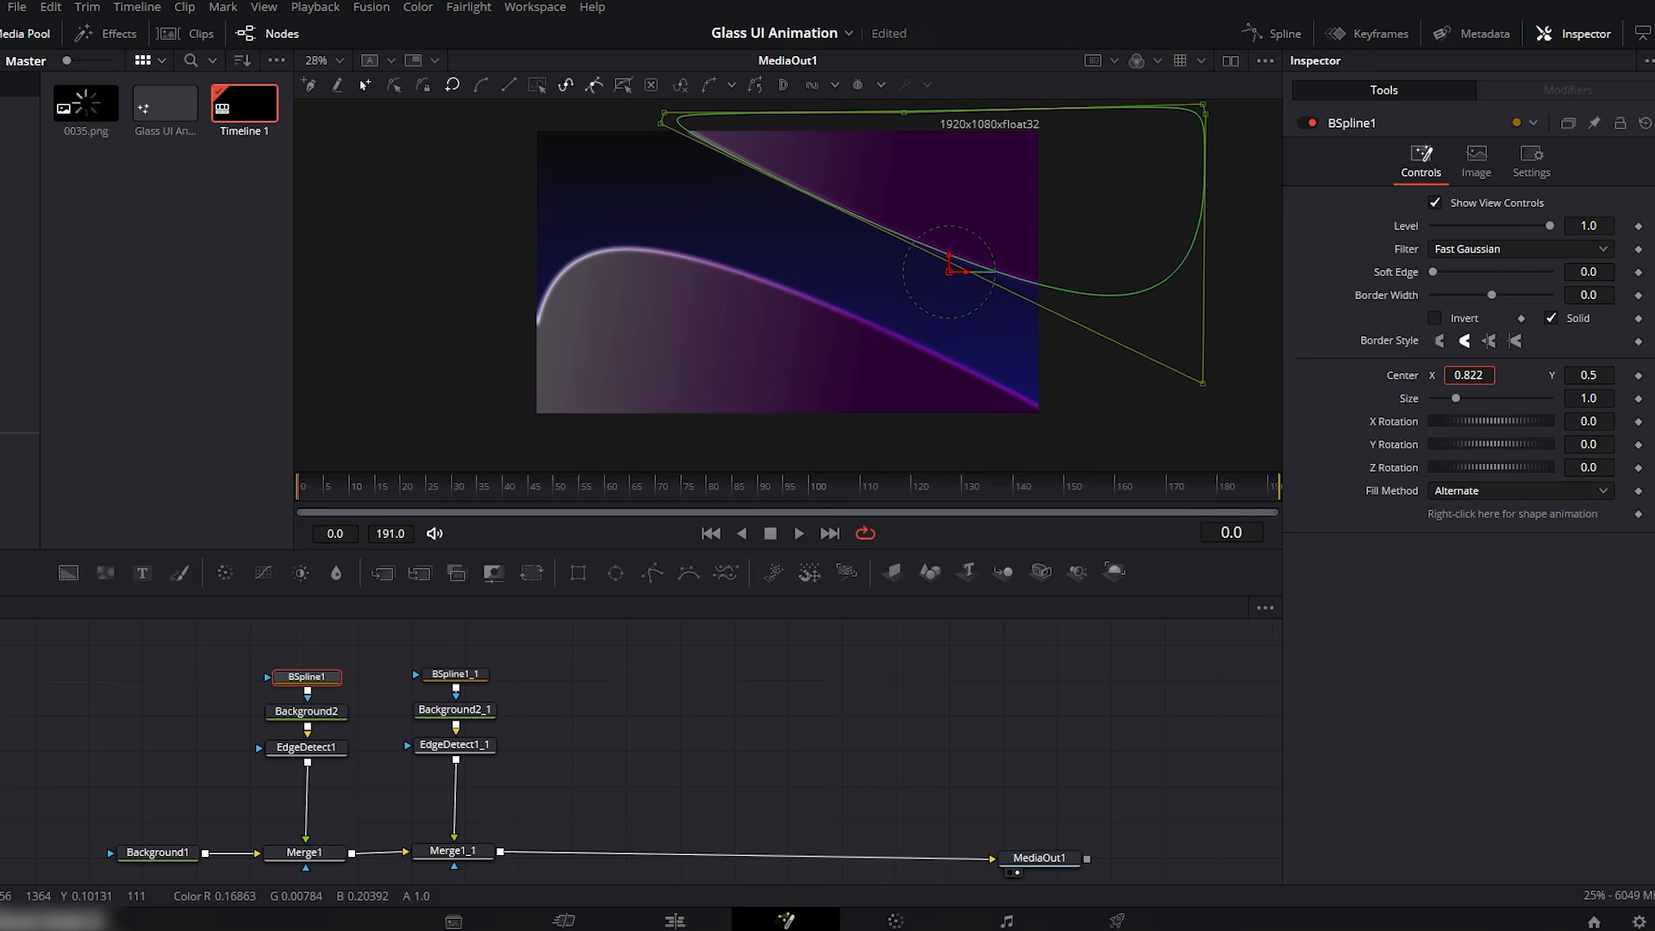
pyautogui.click(1639, 376)
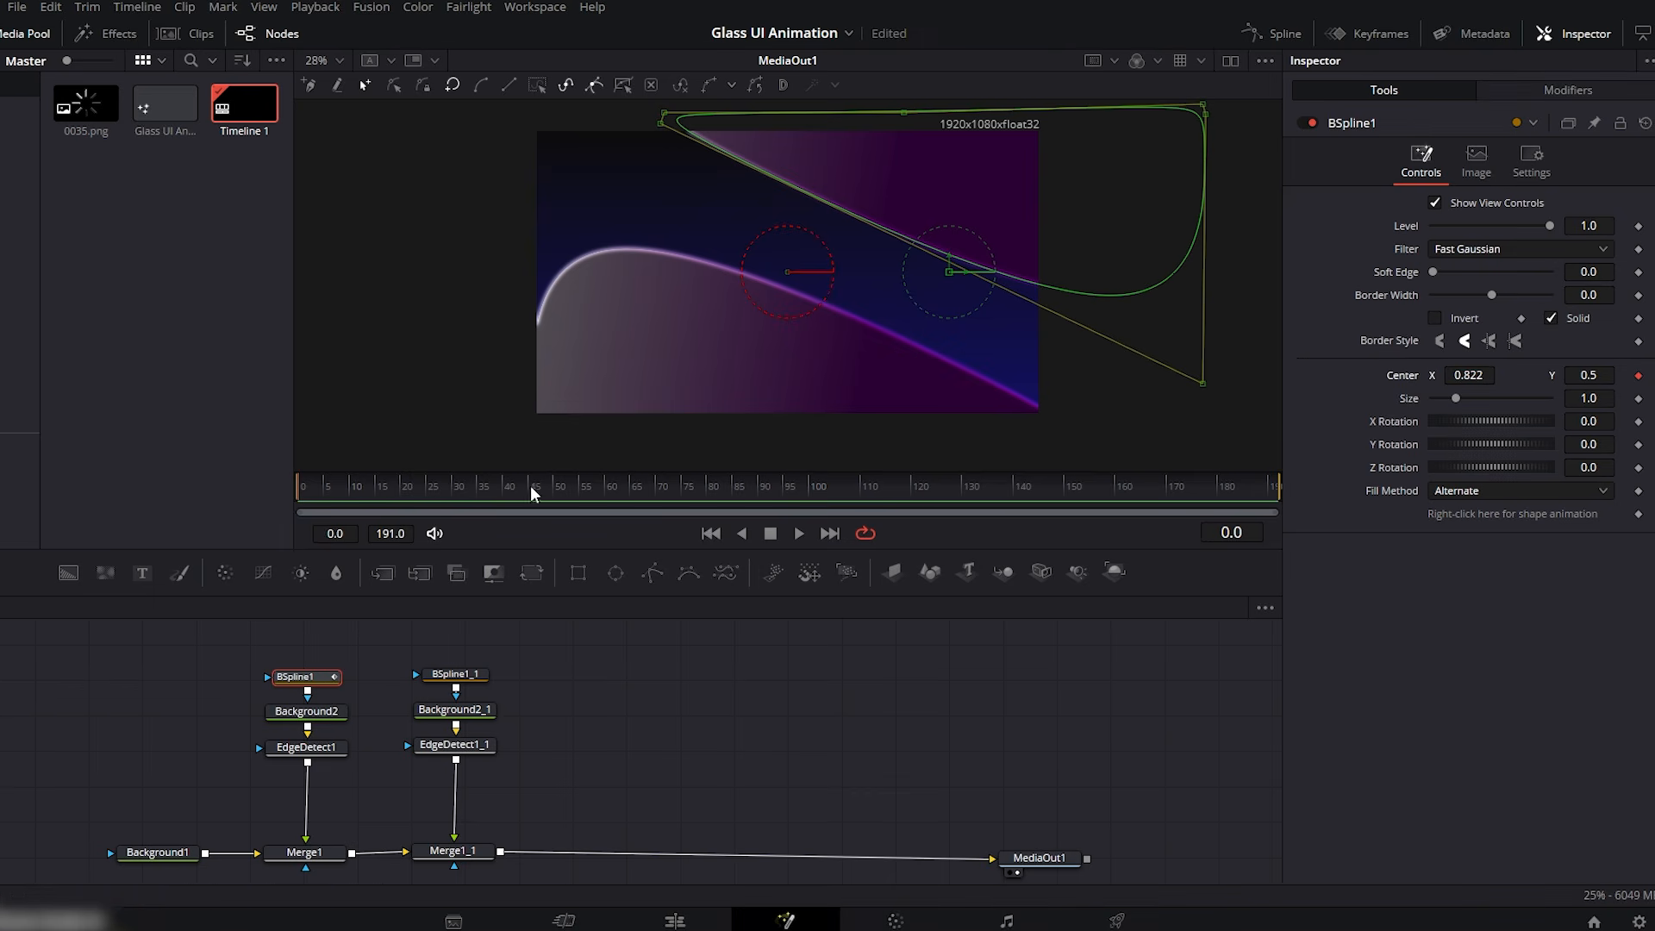
# - Set the original B-Spline mask's Center X to 0.5 at frame 25
pyautogui.click(350, 487)
pyautogui.click(428, 486)
pyautogui.click(1470, 376)
pyautogui.press('BackSpace')
pyautogui.write('0.5')
pyautogui.press('Return')
# - Keyframe the duplicated B-Spline mask's Center at frame 0 with X set to 0.206
pyautogui.click(454, 674)
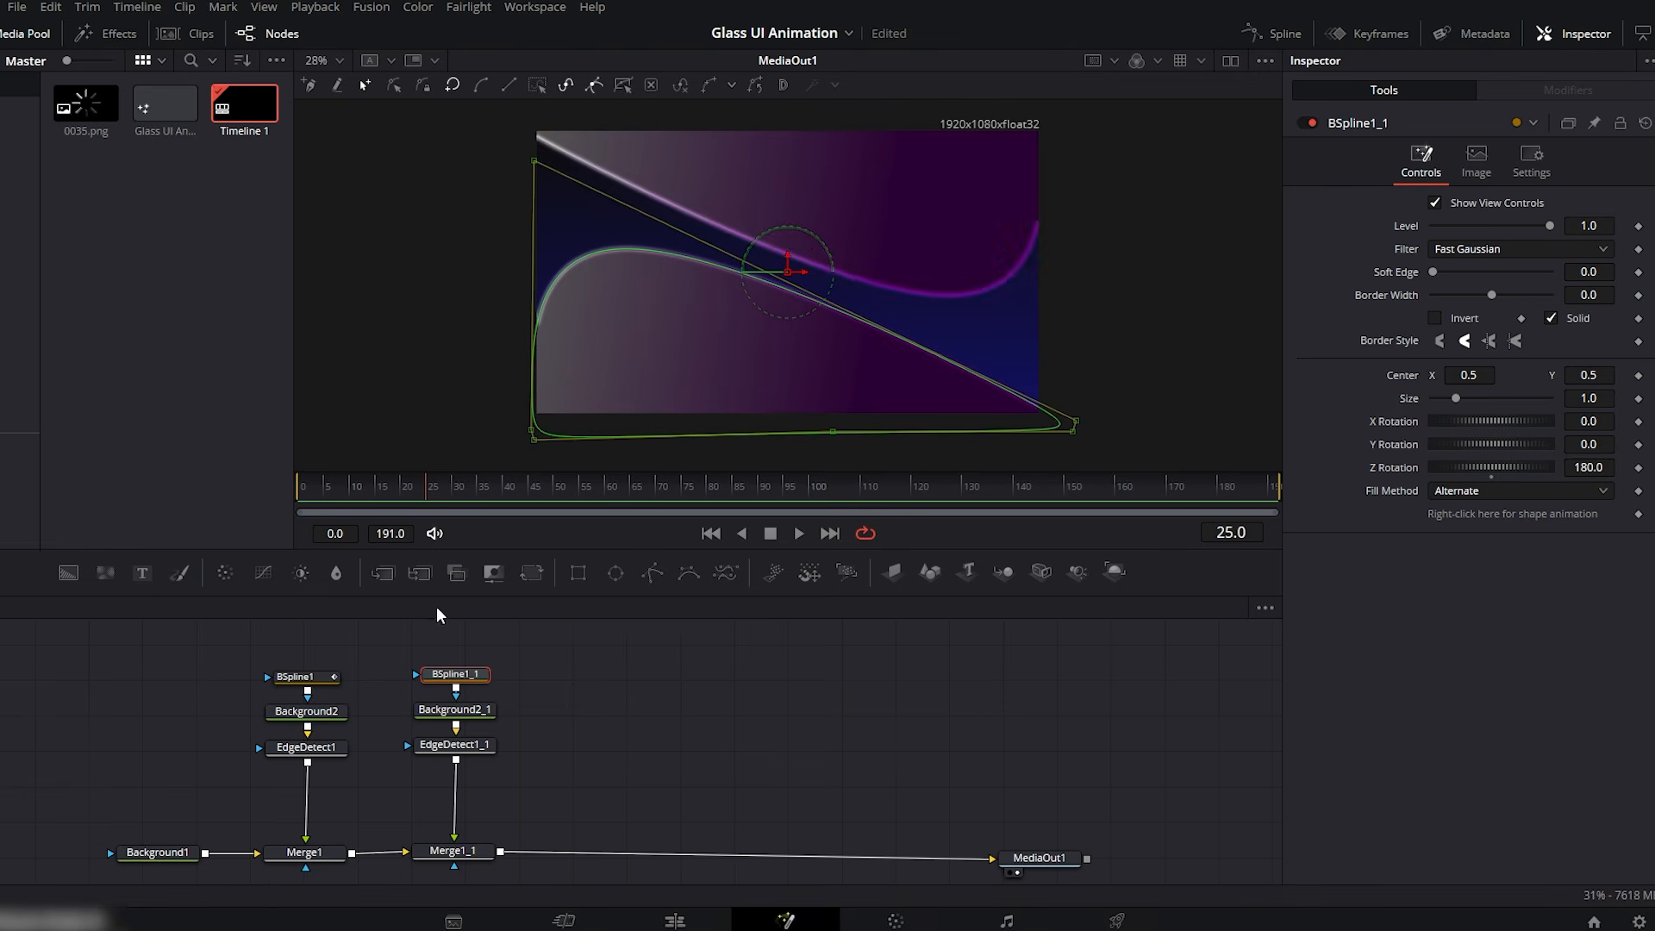
pyautogui.moveTo(403, 492); pyautogui.dragTo(302, 498)
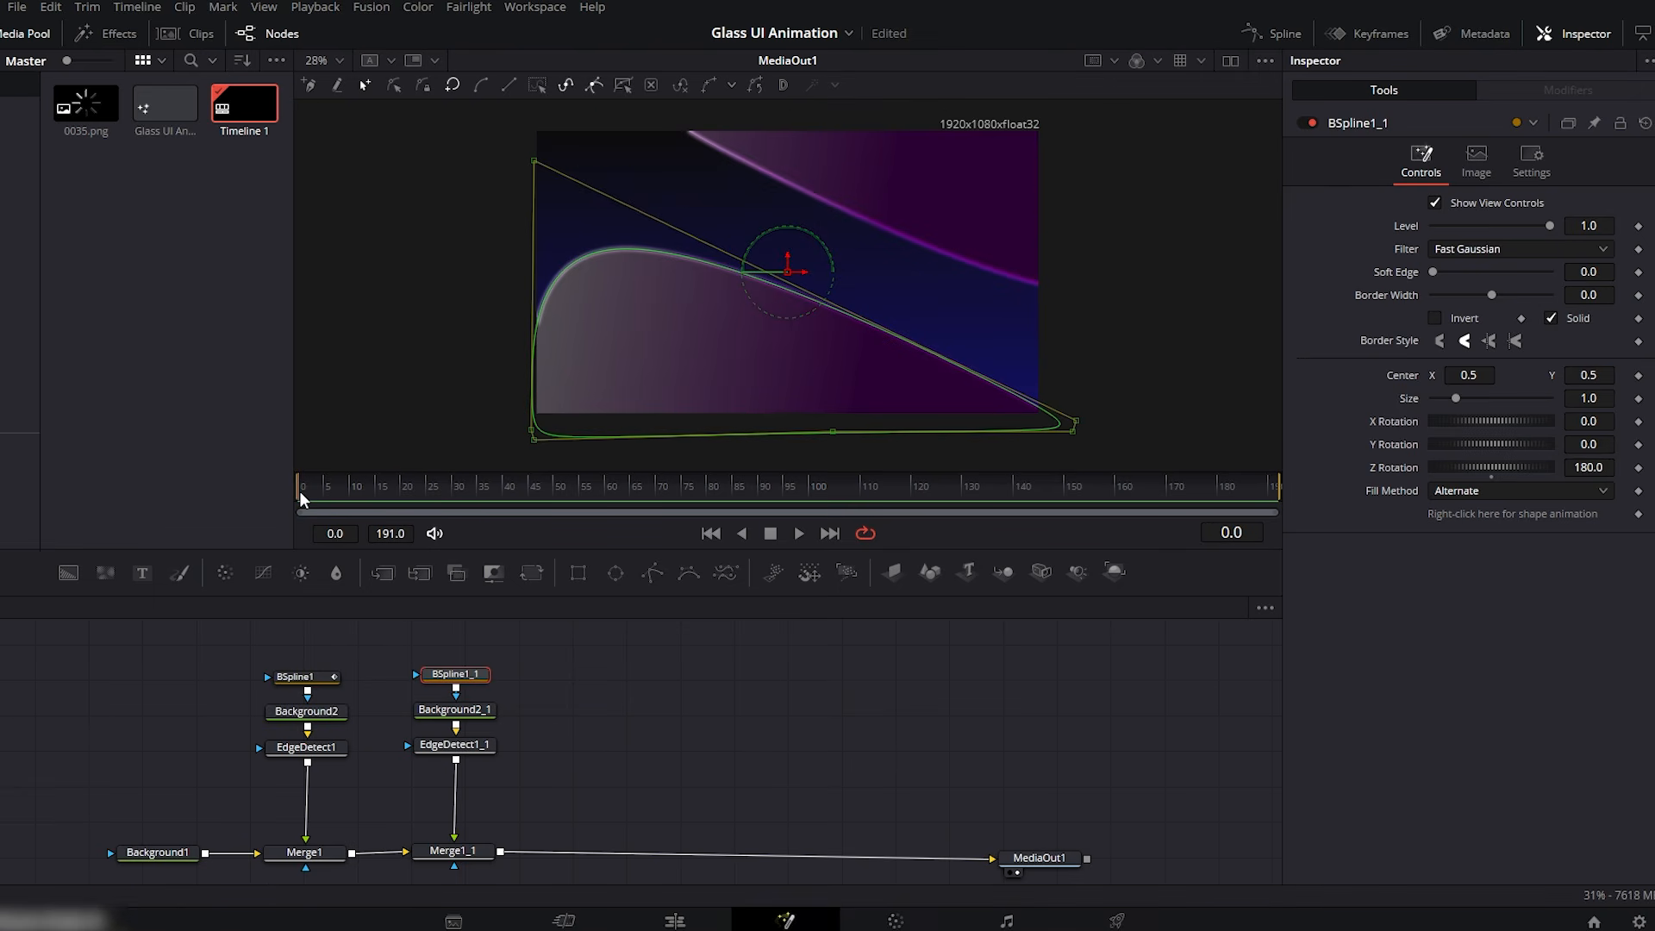
pyautogui.moveTo(1468, 375); pyautogui.dragTo(1376, 375)
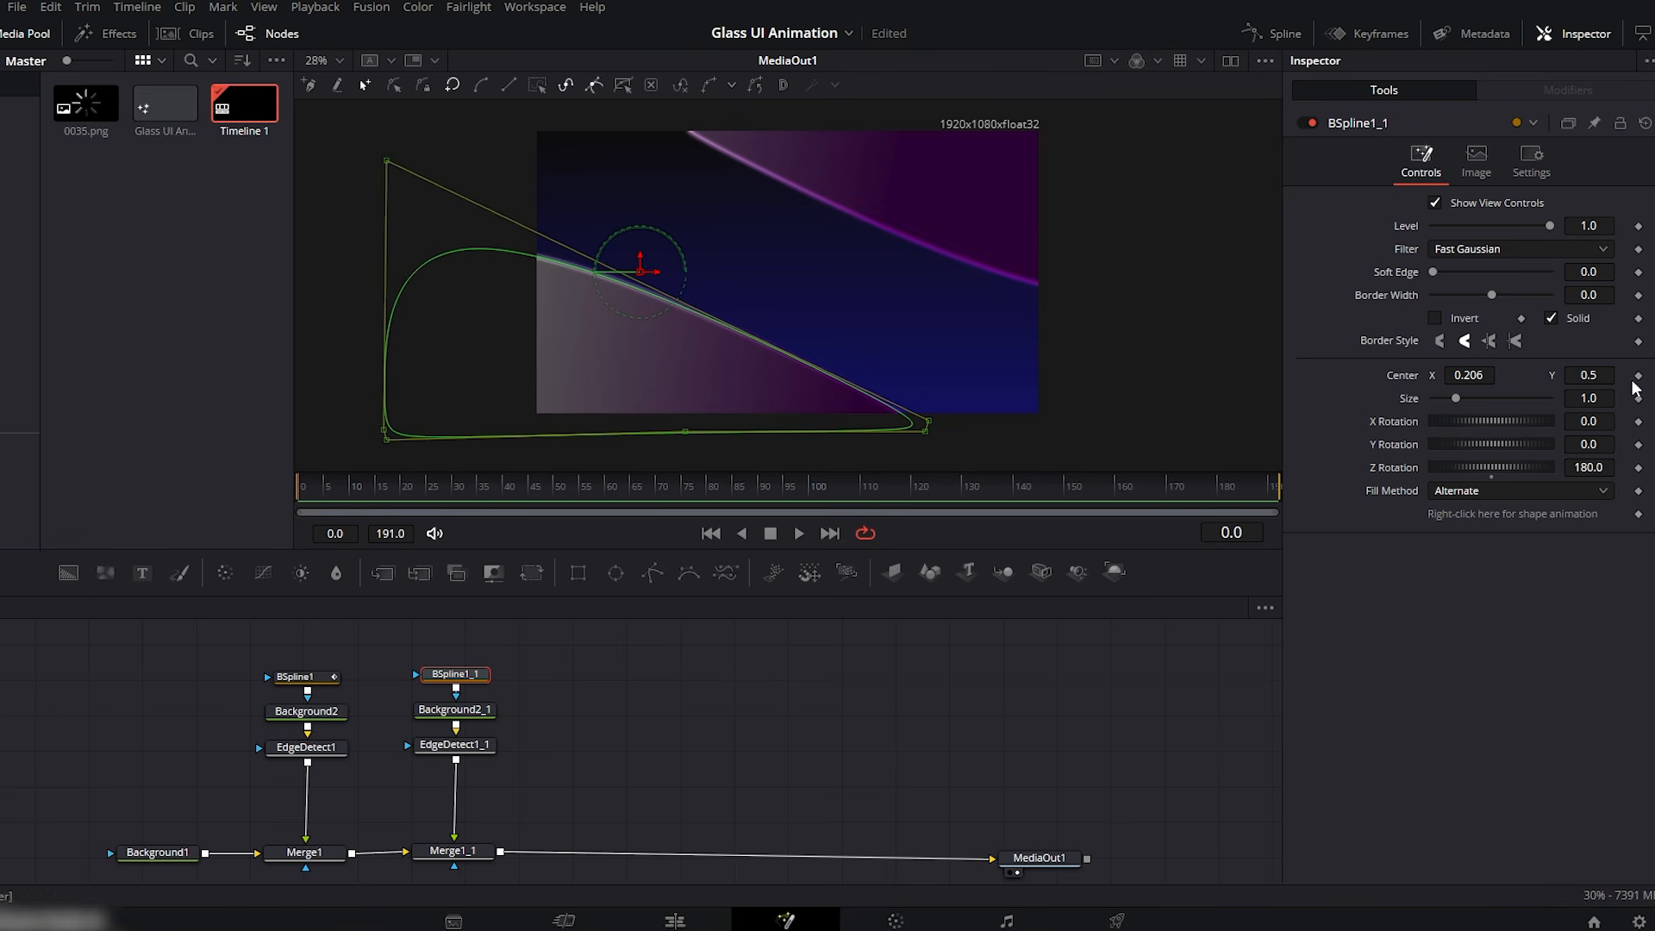
pyautogui.click(1639, 375)
# - Set the duplicated B-Spline mask's Center X to 0.5 at frame 25
pyautogui.moveTo(418, 493); pyautogui.dragTo(429, 500)
pyautogui.click(1468, 376)
pyautogui.write('0.5')
pyautogui.press('Tab')
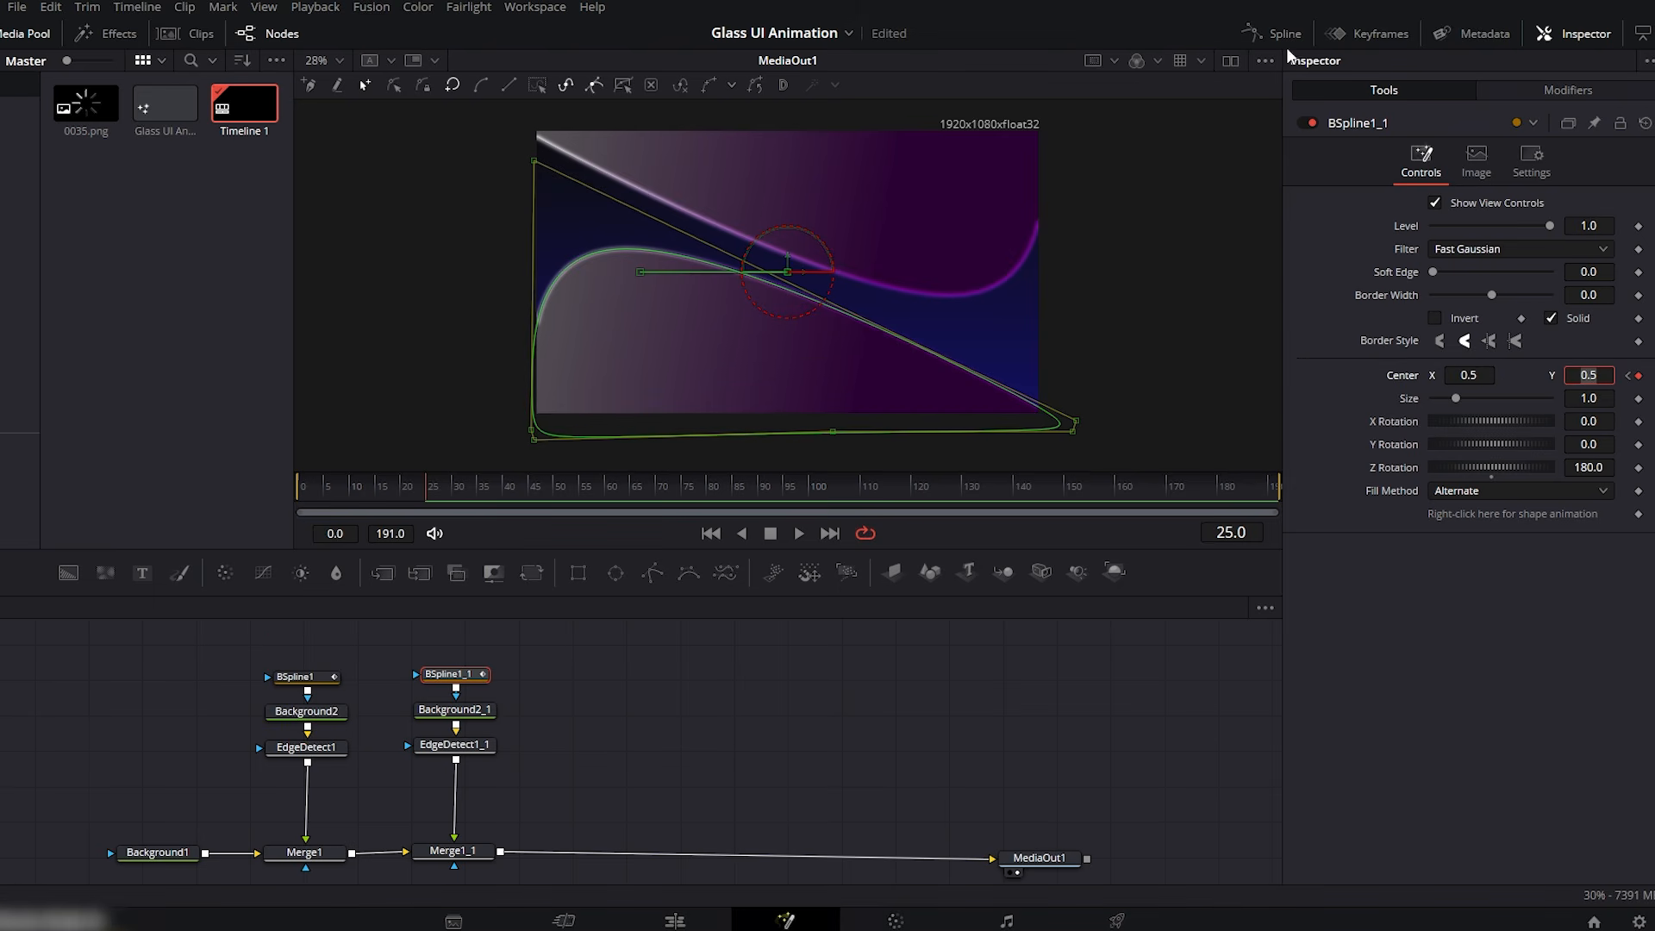
# - Smooth both keyframes on the duplicated B-Spline's Center displacement curve and raise the first keyframe's handle slightly
pyautogui.click(1276, 33)
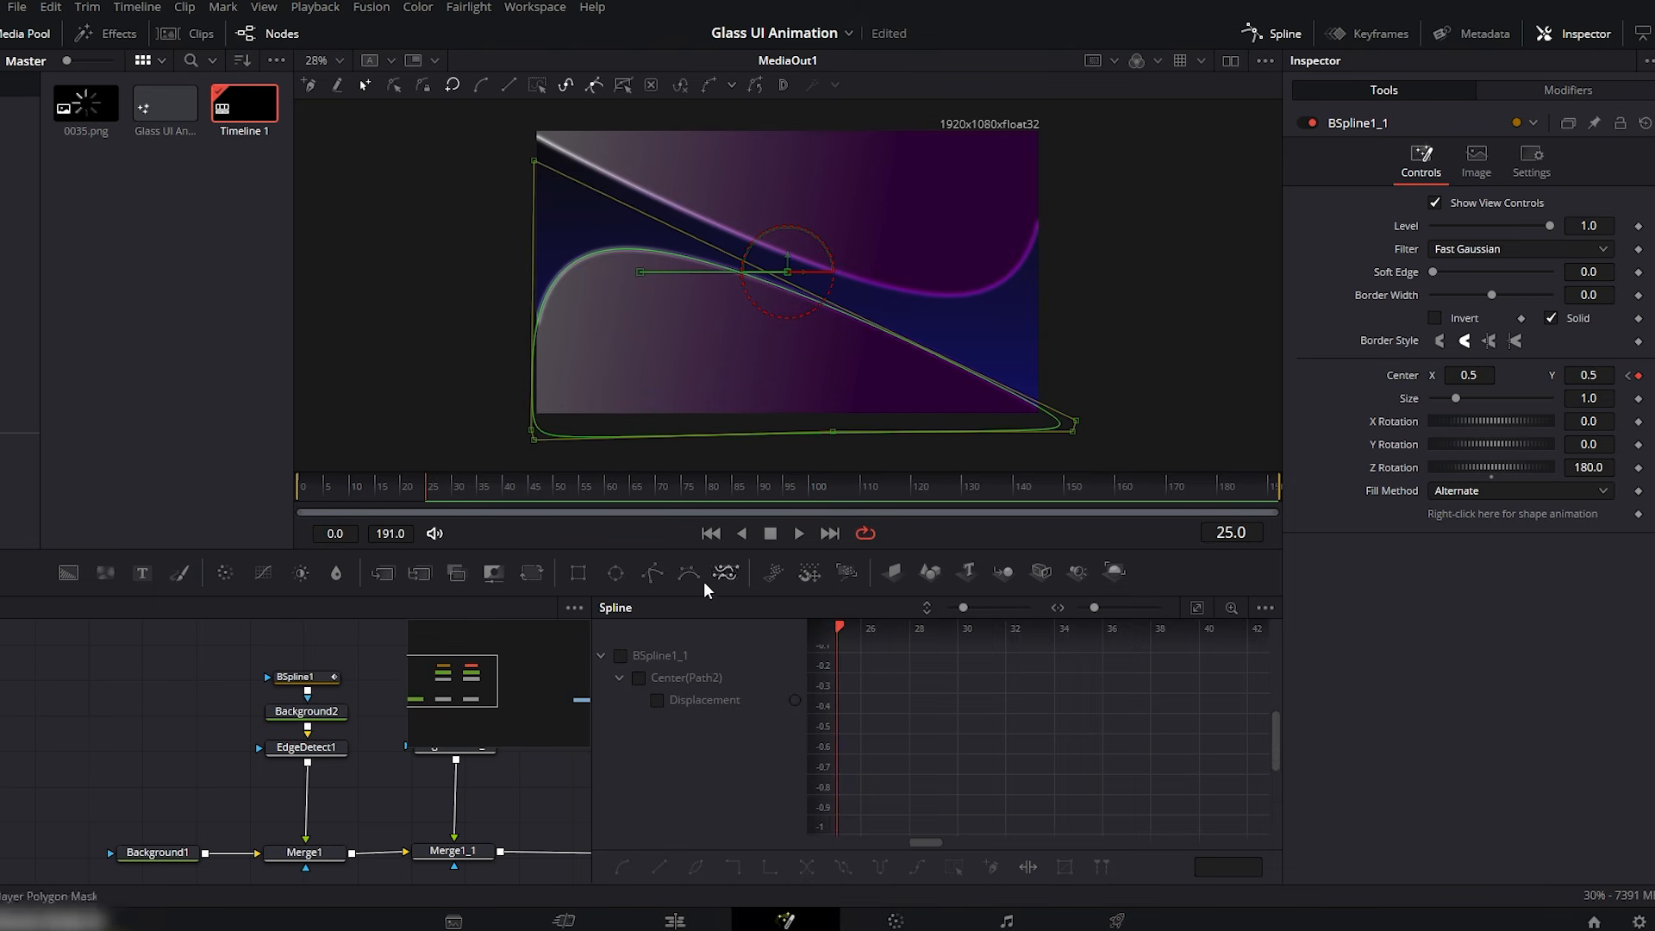
pyautogui.click(622, 655)
pyautogui.click(1195, 608)
pyautogui.moveTo(1244, 649); pyautogui.dragTo(861, 835)
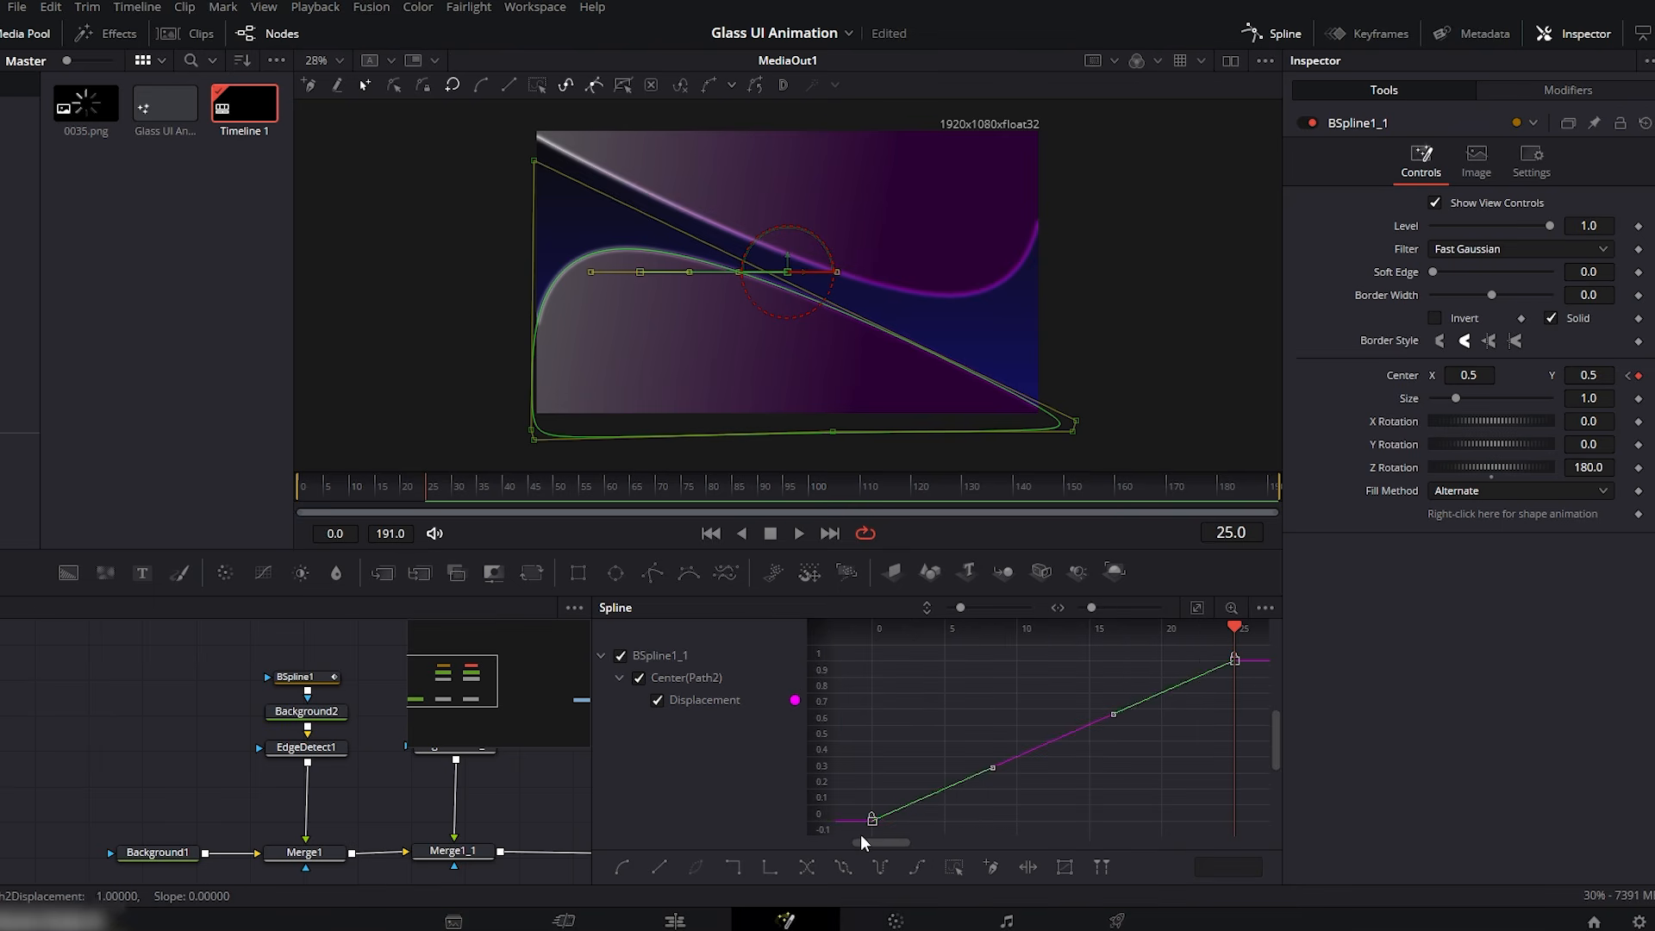
pyautogui.hotkey('shift', 's')
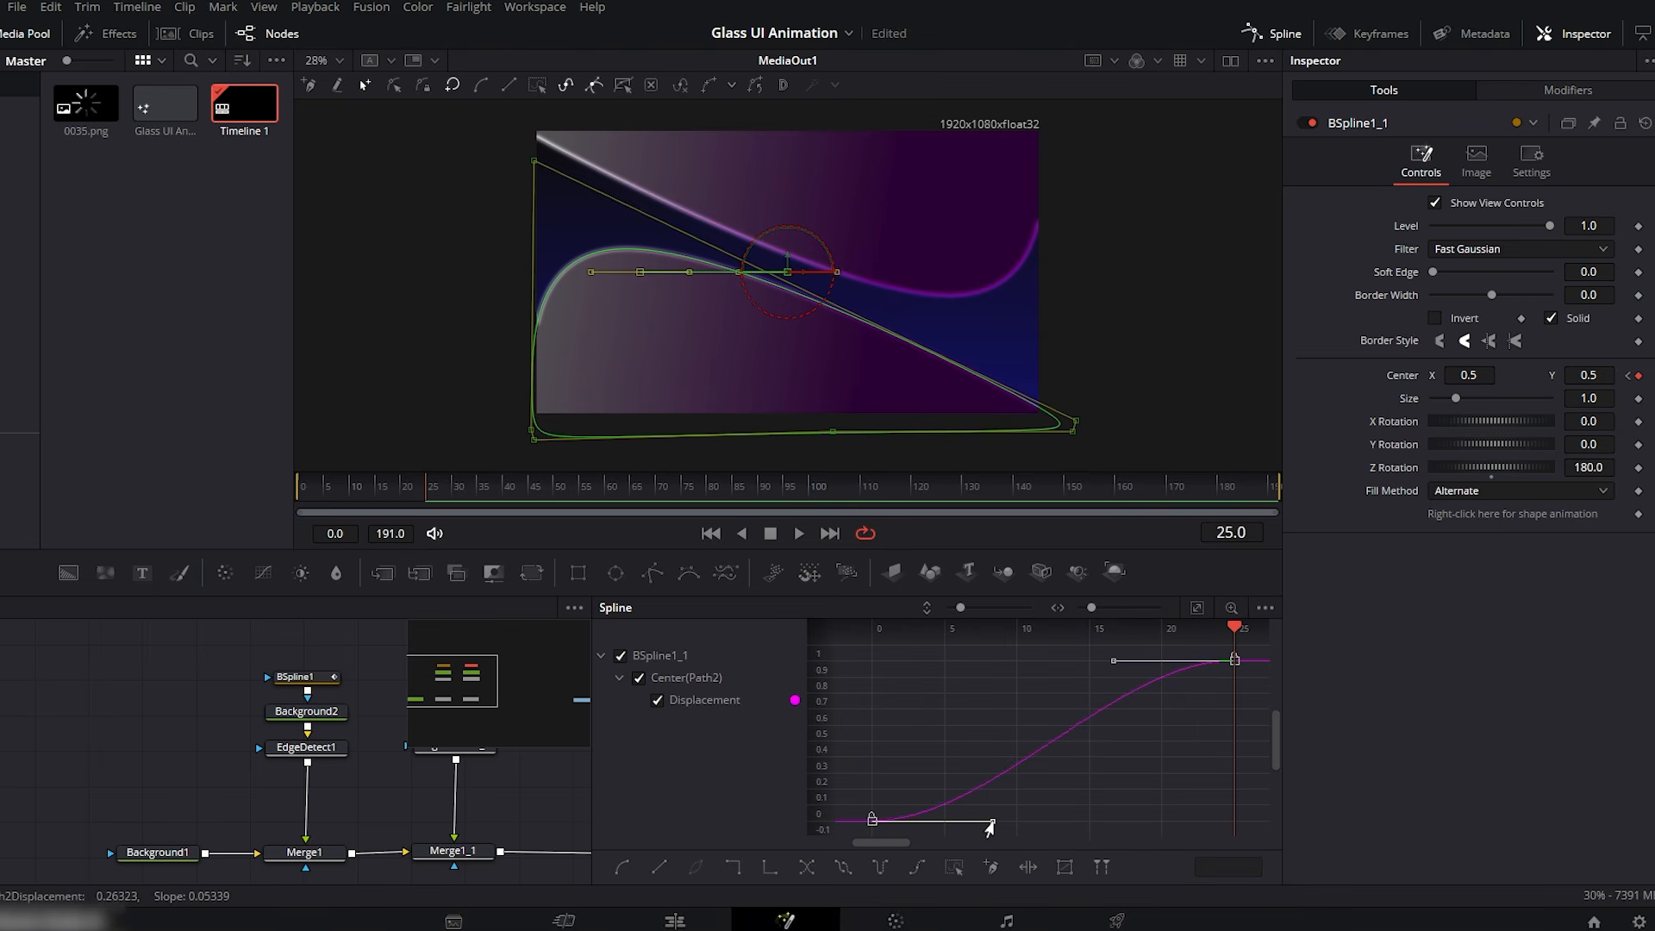
pyautogui.moveTo(991, 826); pyautogui.dragTo(996, 799)
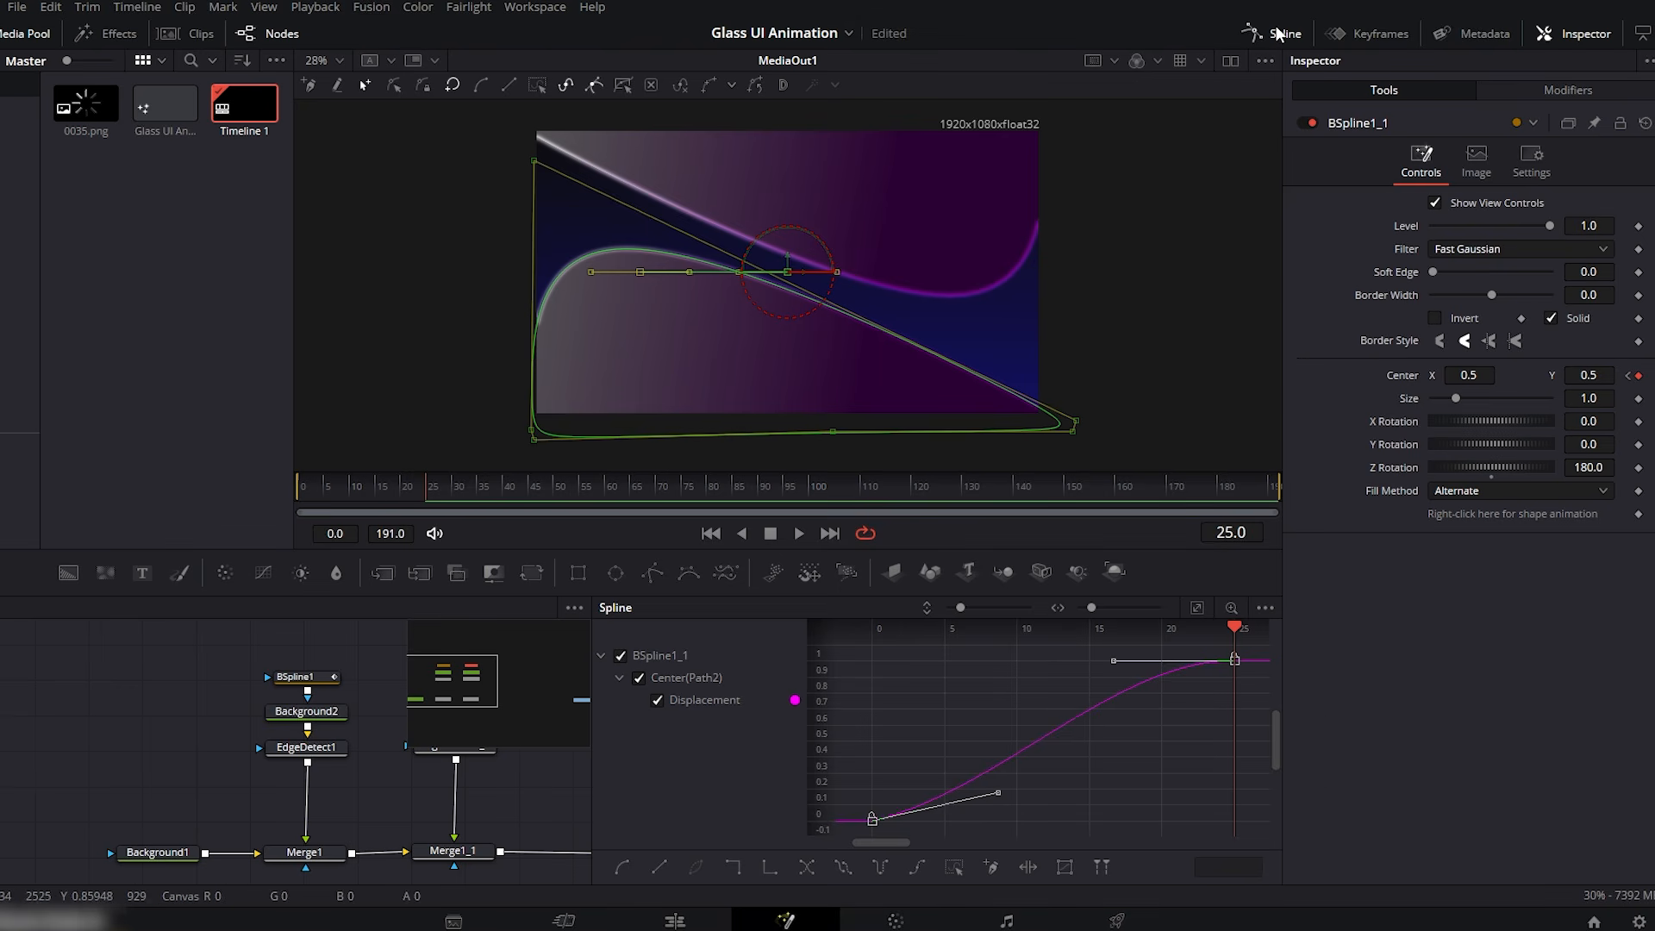
pyautogui.click(1275, 34)
# - Play the animation from frame 0 to check how the two shapes slide in
pyautogui.moveTo(388, 489); pyautogui.dragTo(270, 491)
pyautogui.click(798, 536)
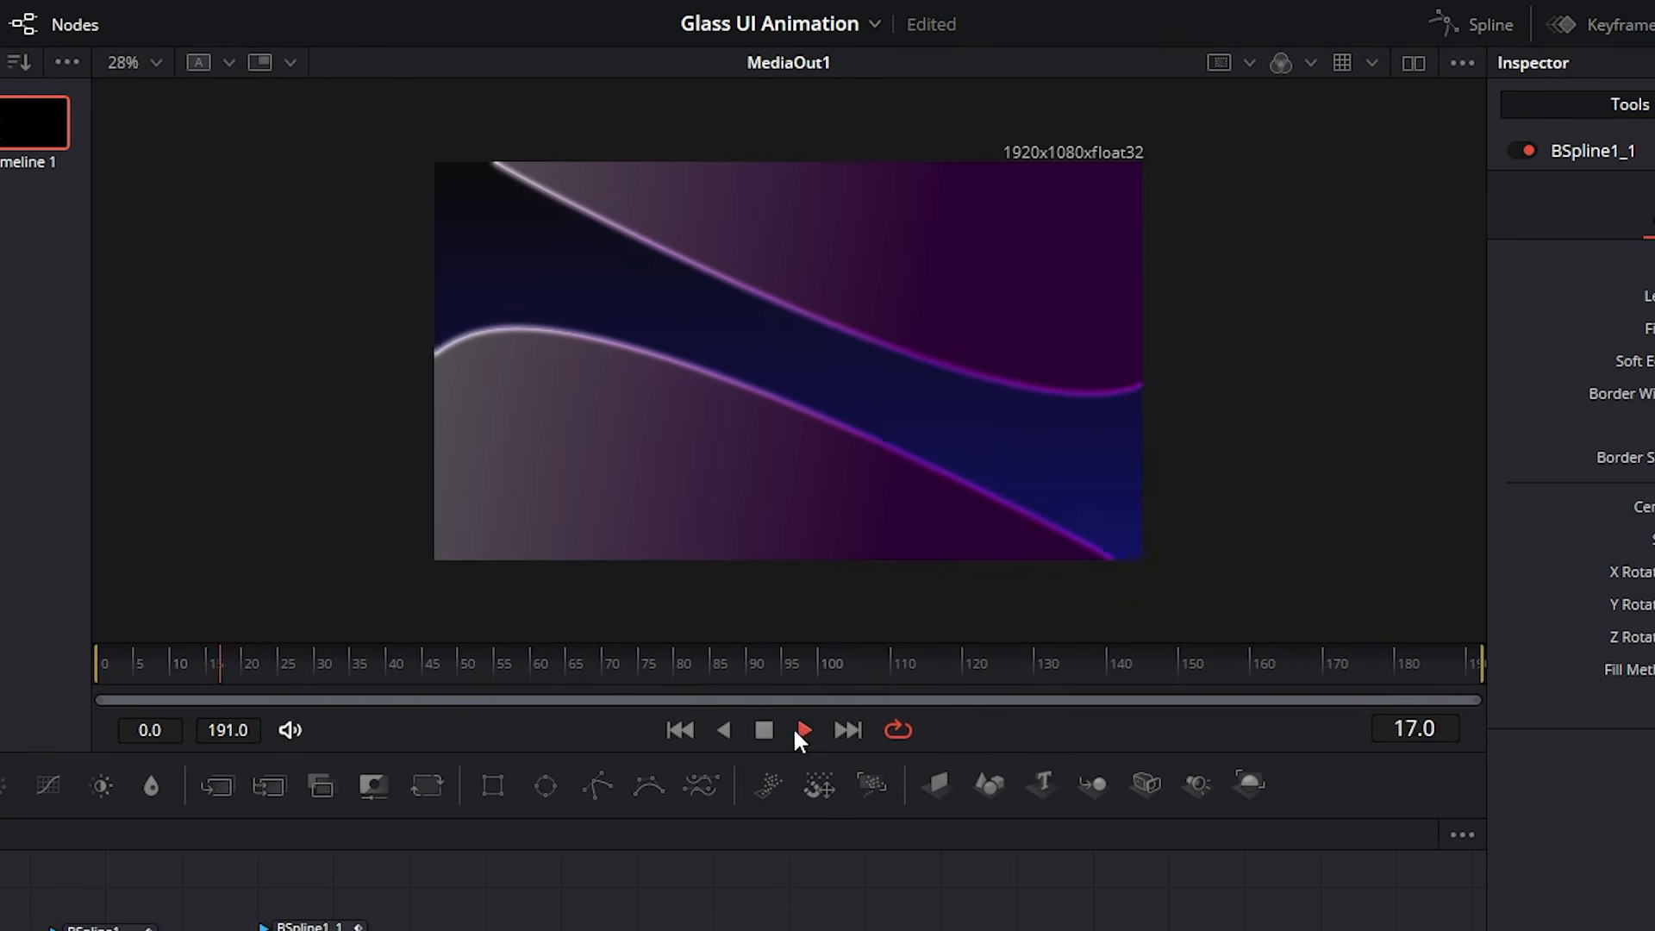
pyautogui.click(772, 733)
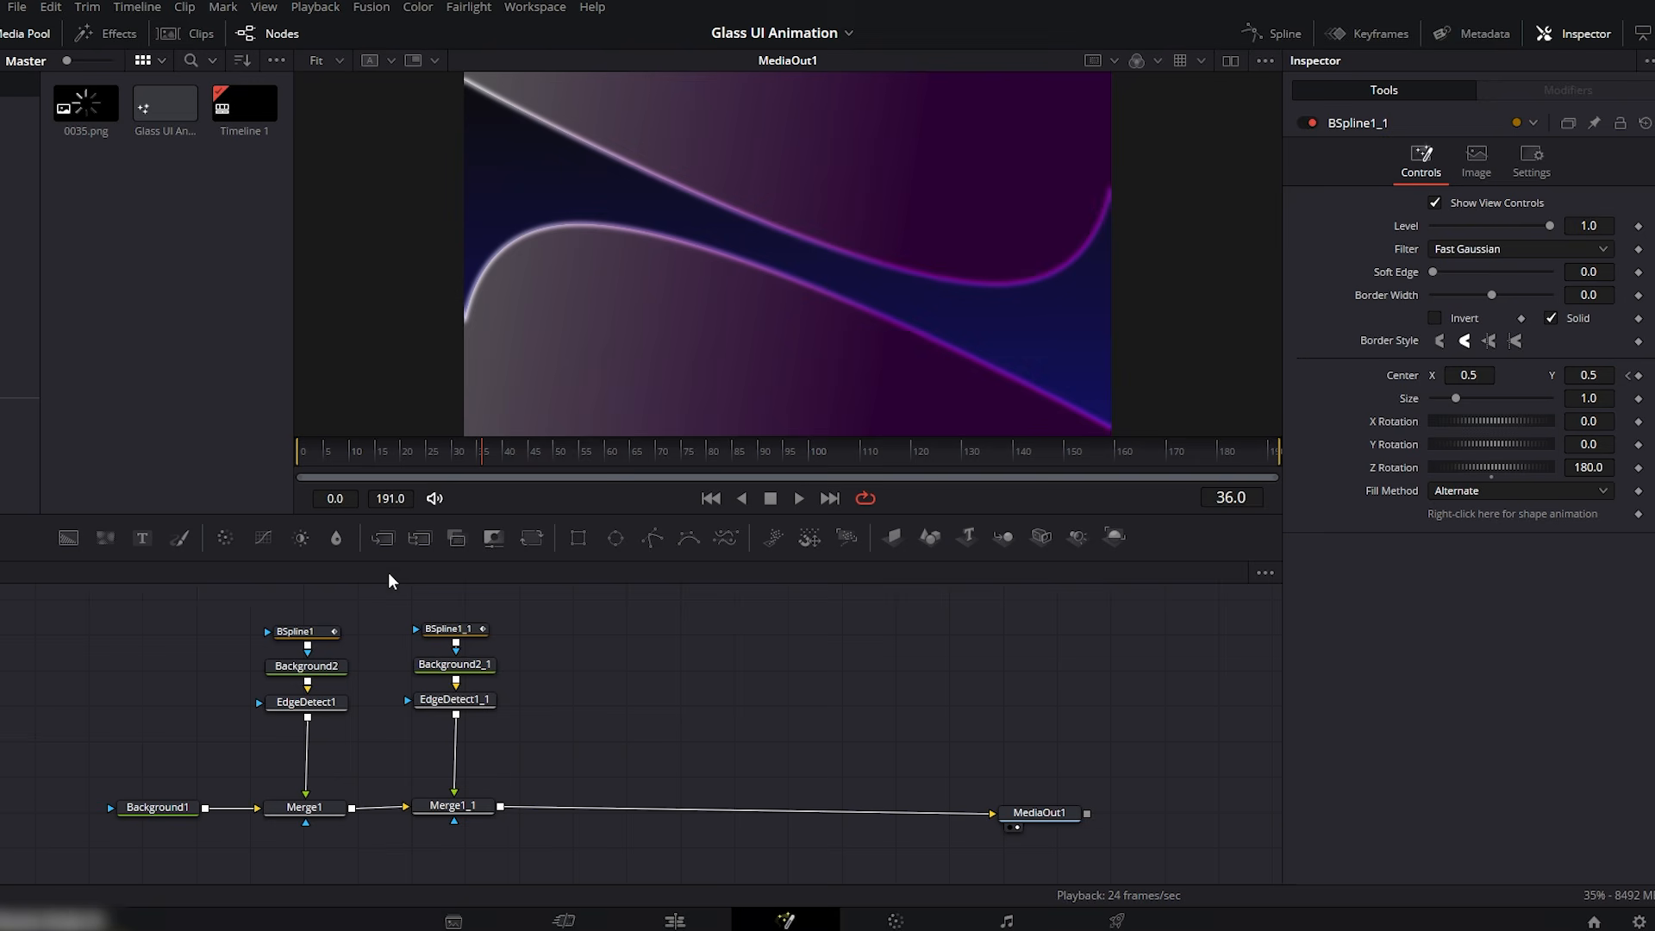
# - Insert a Merge node between Merge1_1 and MediaOut1 and feed a new Displace node into its foreground
pyautogui.moveTo(385, 543); pyautogui.dragTo(472, 633)
pyautogui.moveTo(559, 817); pyautogui.dragTo(609, 810)
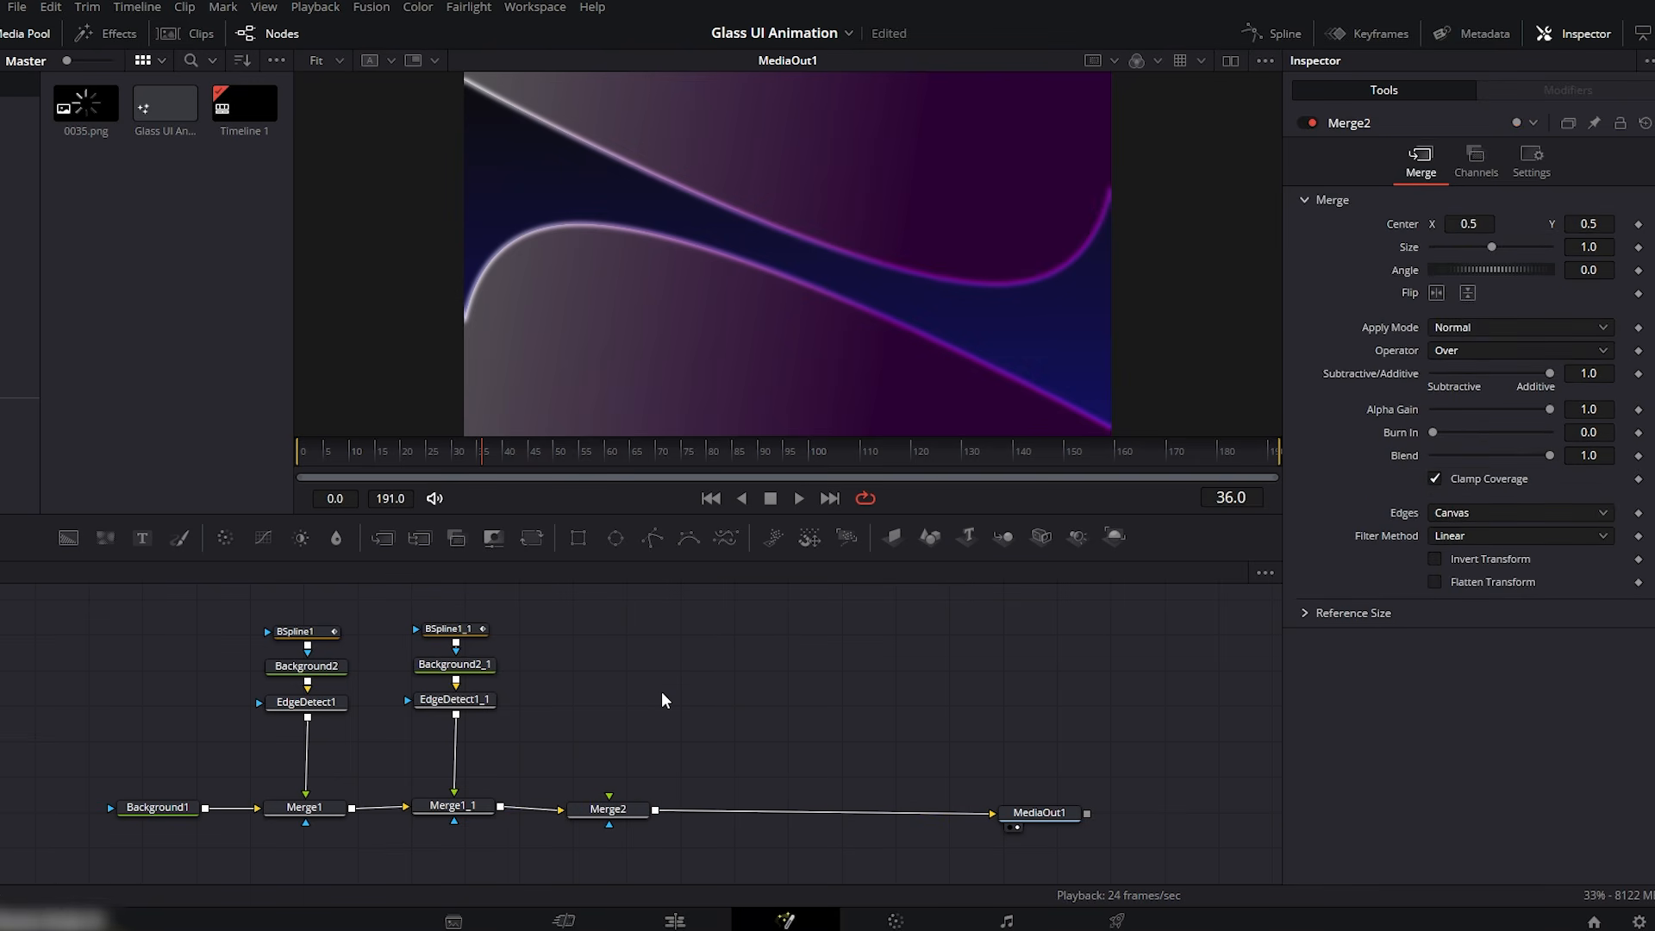
pyautogui.hotkey('shift', 'space')
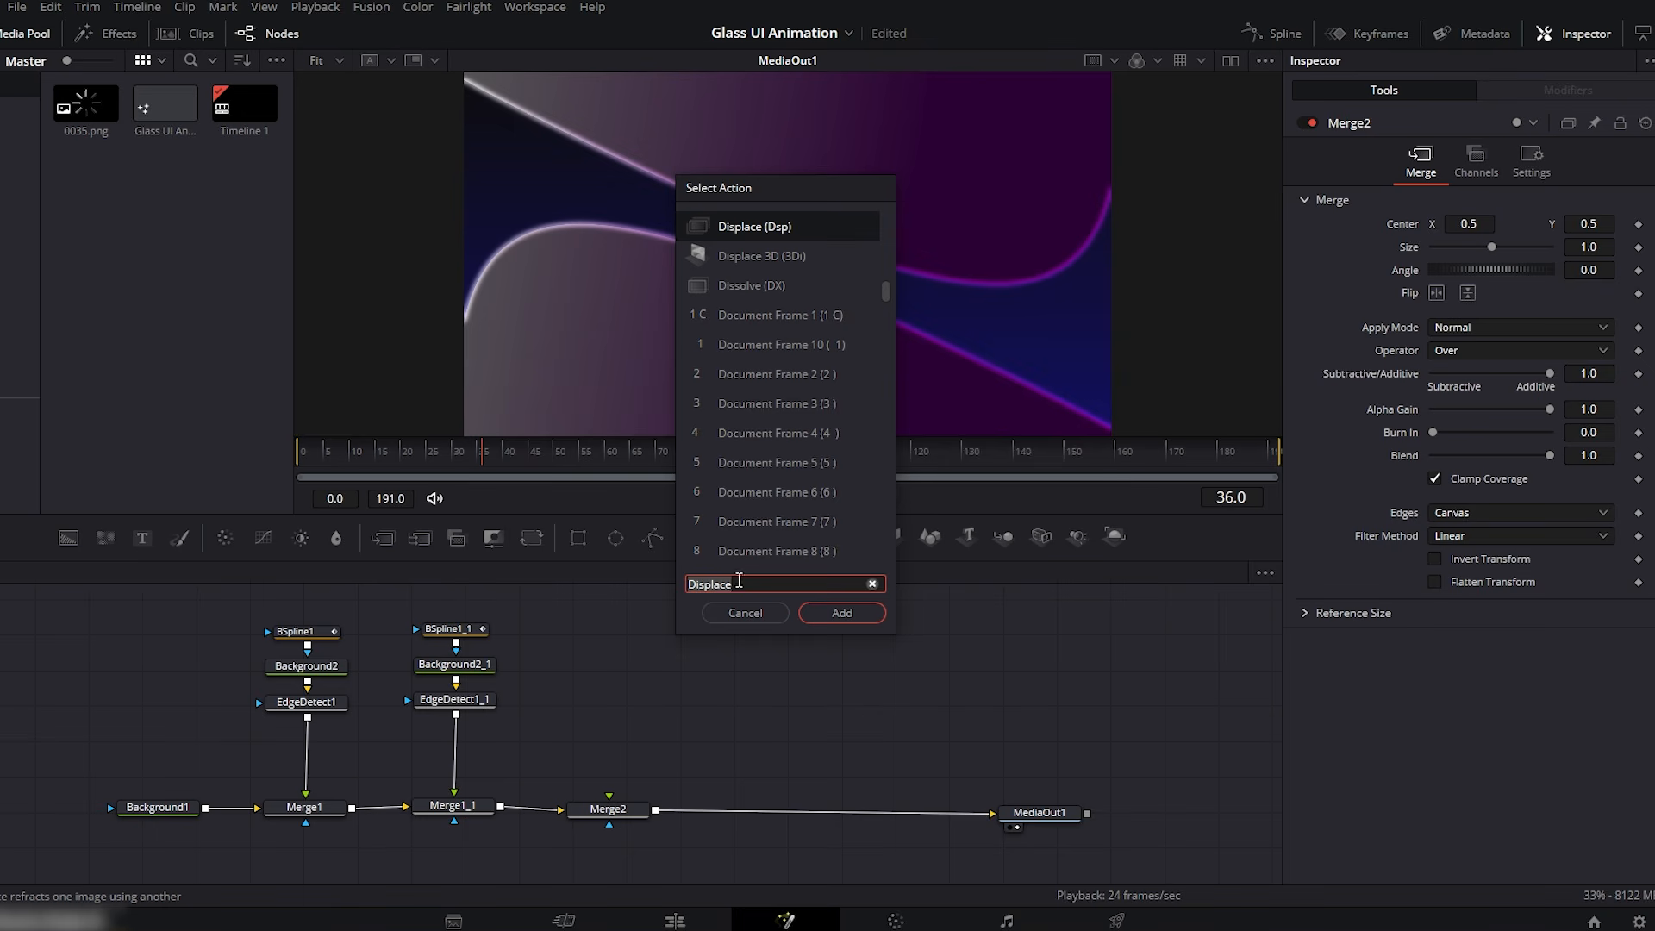
pyautogui.click(845, 613)
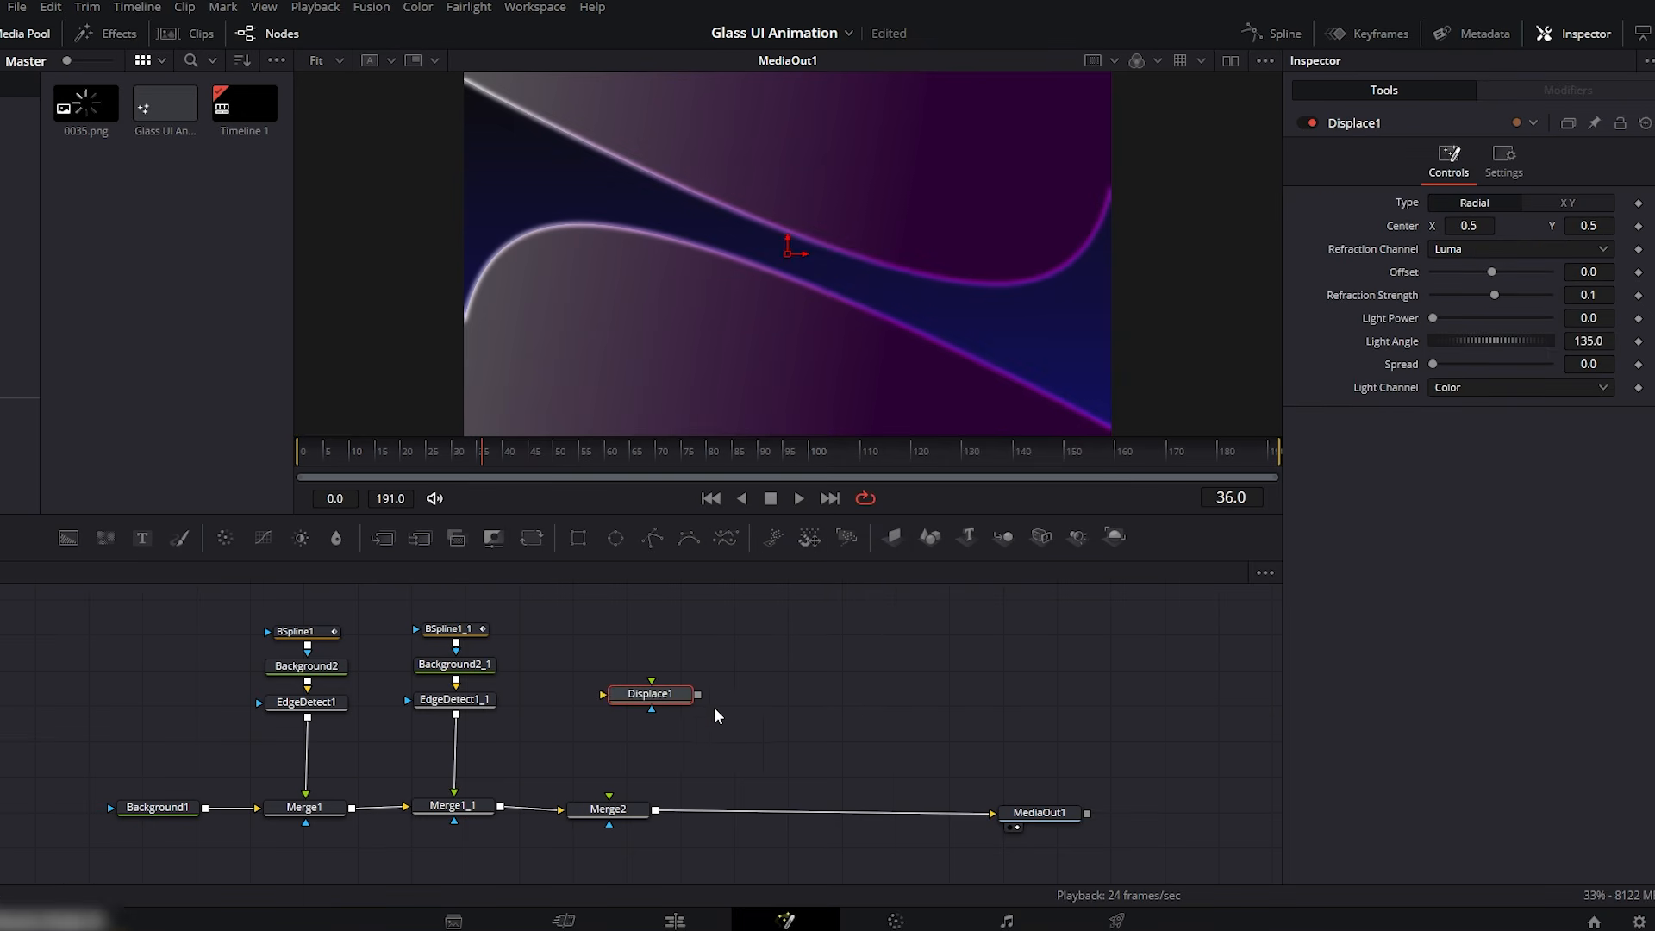
pyautogui.moveTo(697, 694); pyautogui.dragTo(615, 719)
# - Mask Displace1 with a new Rectangle of Width 0.725, Height 0.648 and Corner Radius 0.237
pyautogui.moveTo(578, 538); pyautogui.dragTo(771, 719)
pyautogui.moveTo(657, 719); pyautogui.dragTo(784, 726)
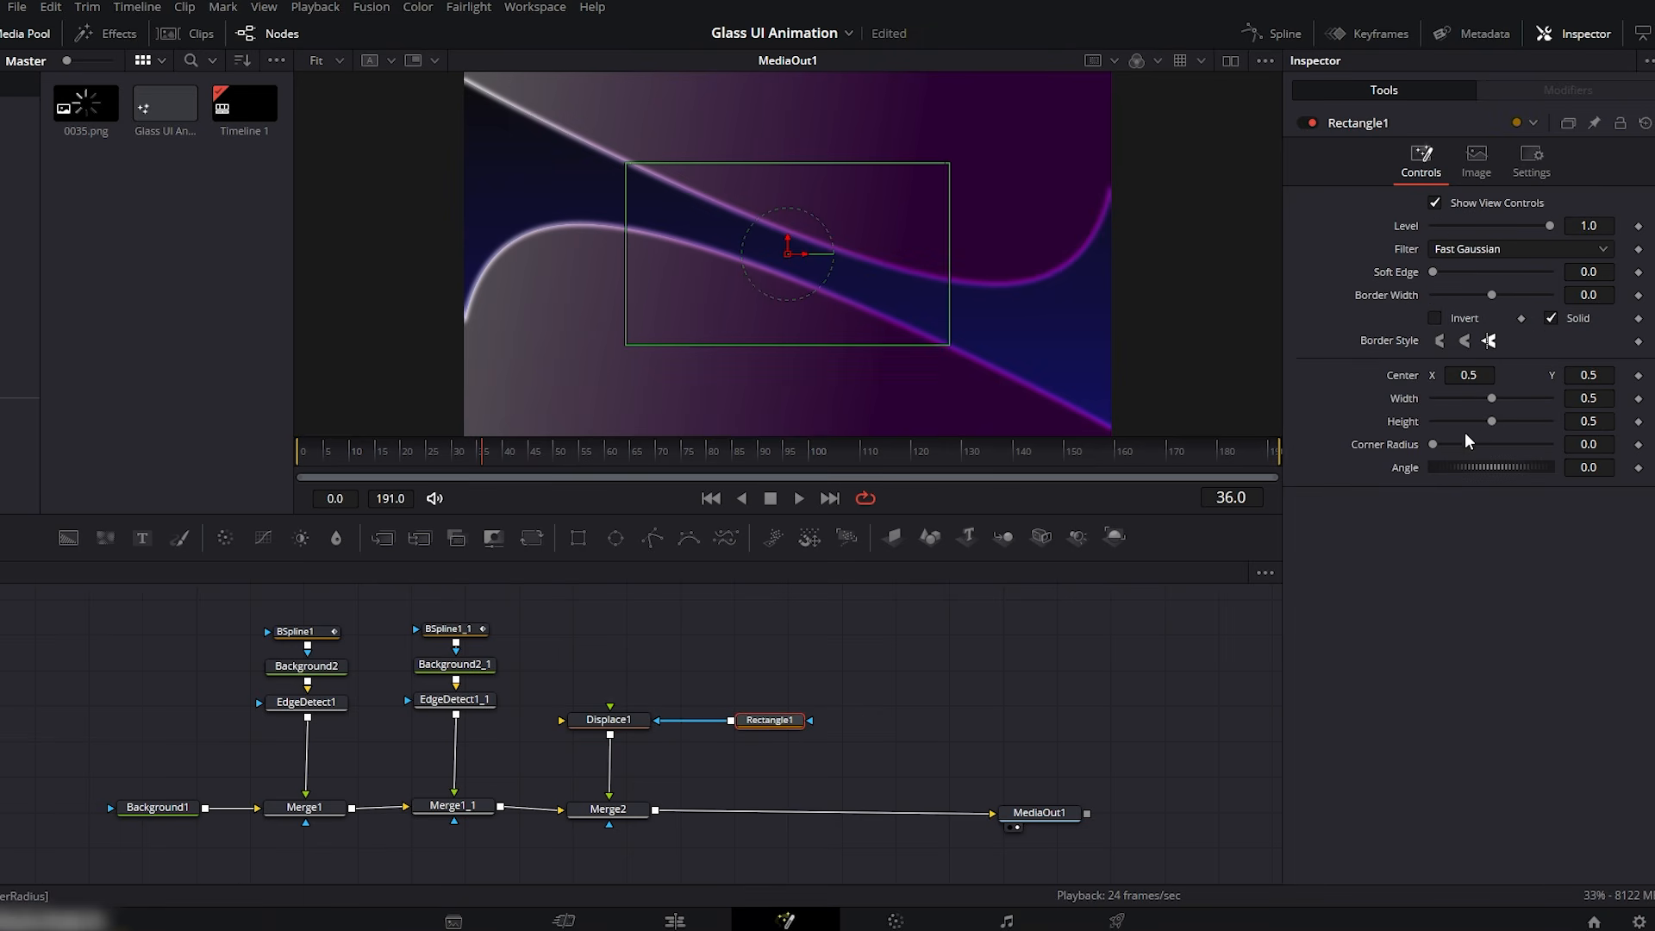
pyautogui.moveTo(1435, 445); pyautogui.dragTo(1508, 421)
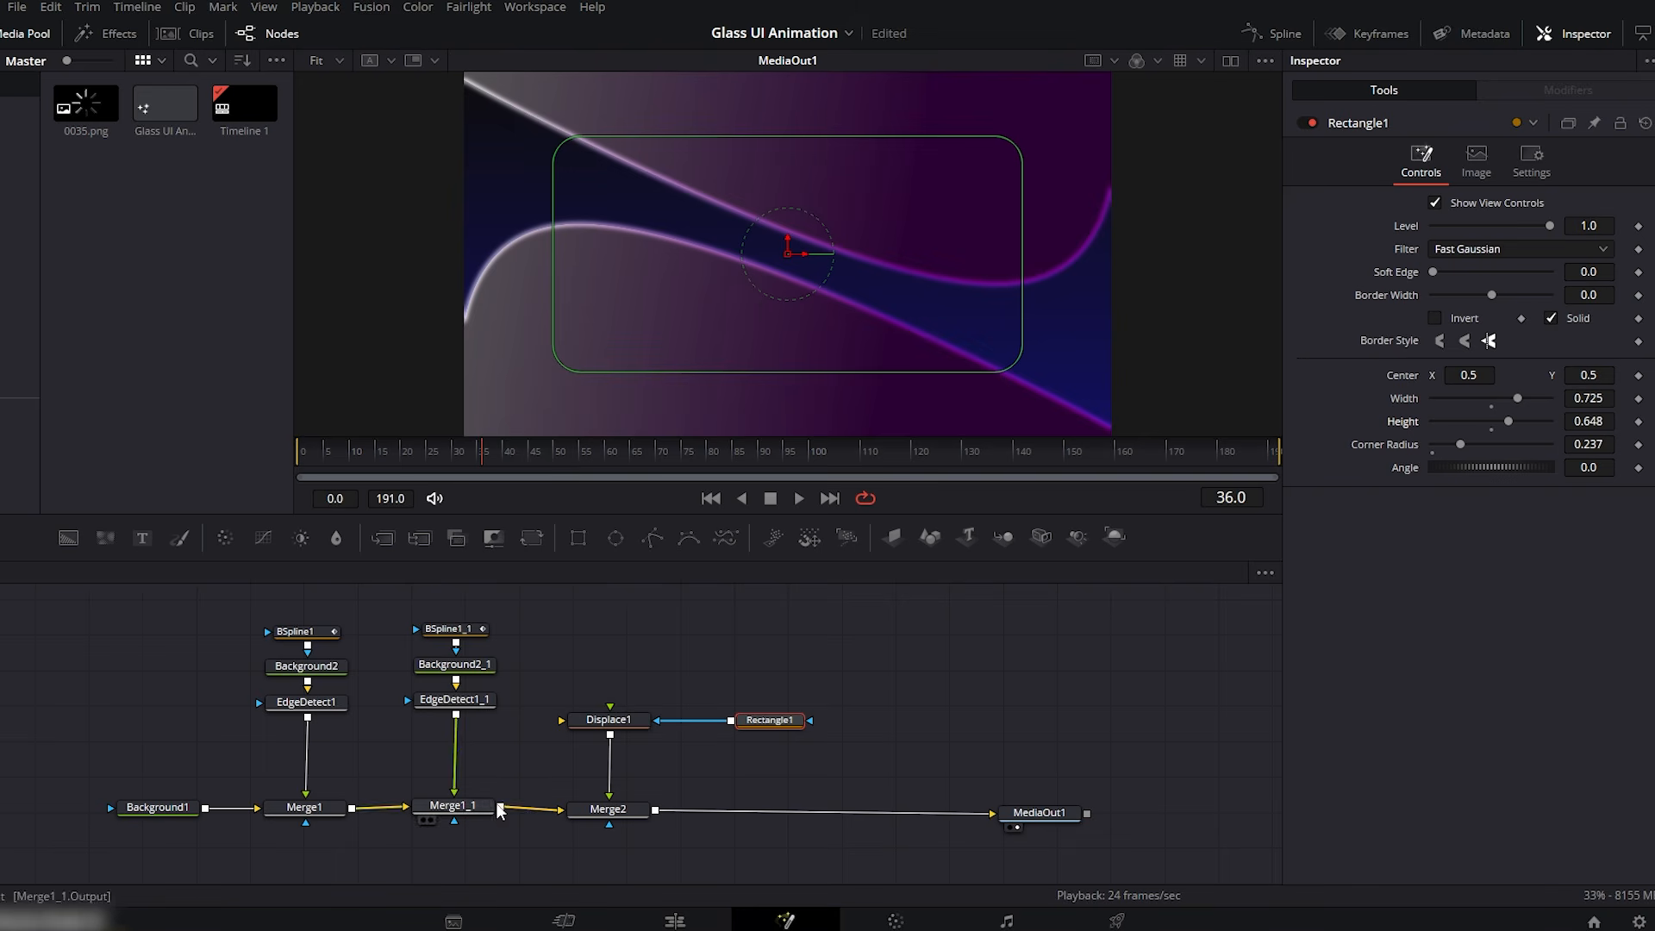
# - Connect Merge1_1's output to Displace1's input and use Rectangle1 as Merge2's effect mask too
pyautogui.moveTo(548, 743); pyautogui.dragTo(562, 727)
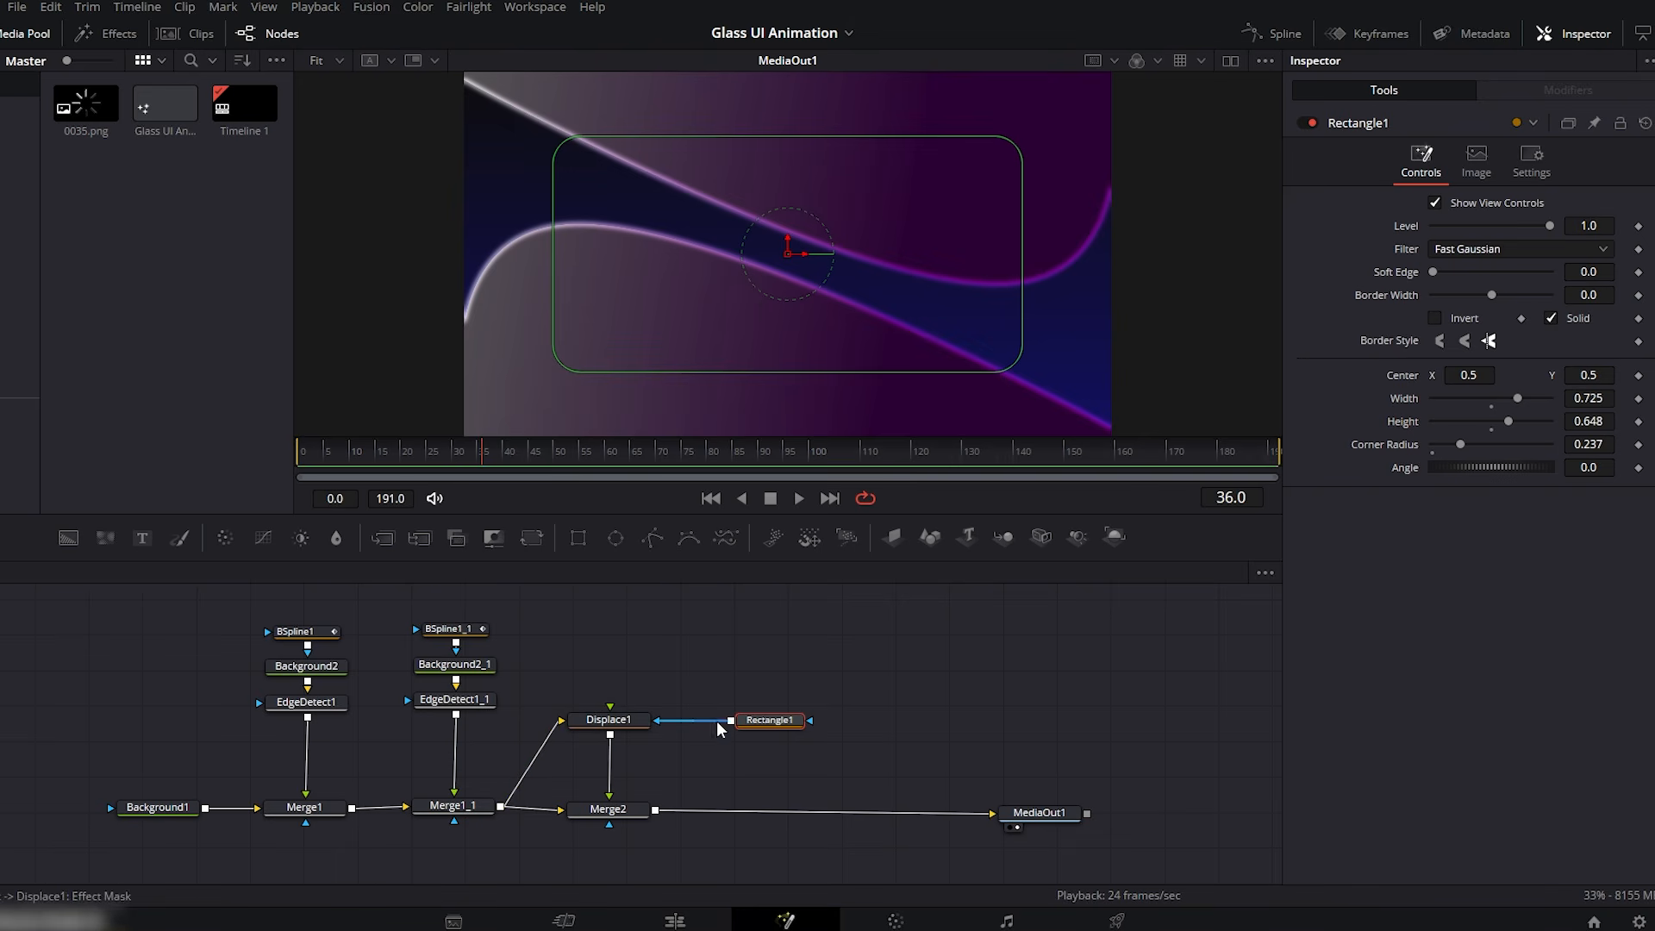
pyautogui.moveTo(732, 724); pyautogui.dragTo(611, 823)
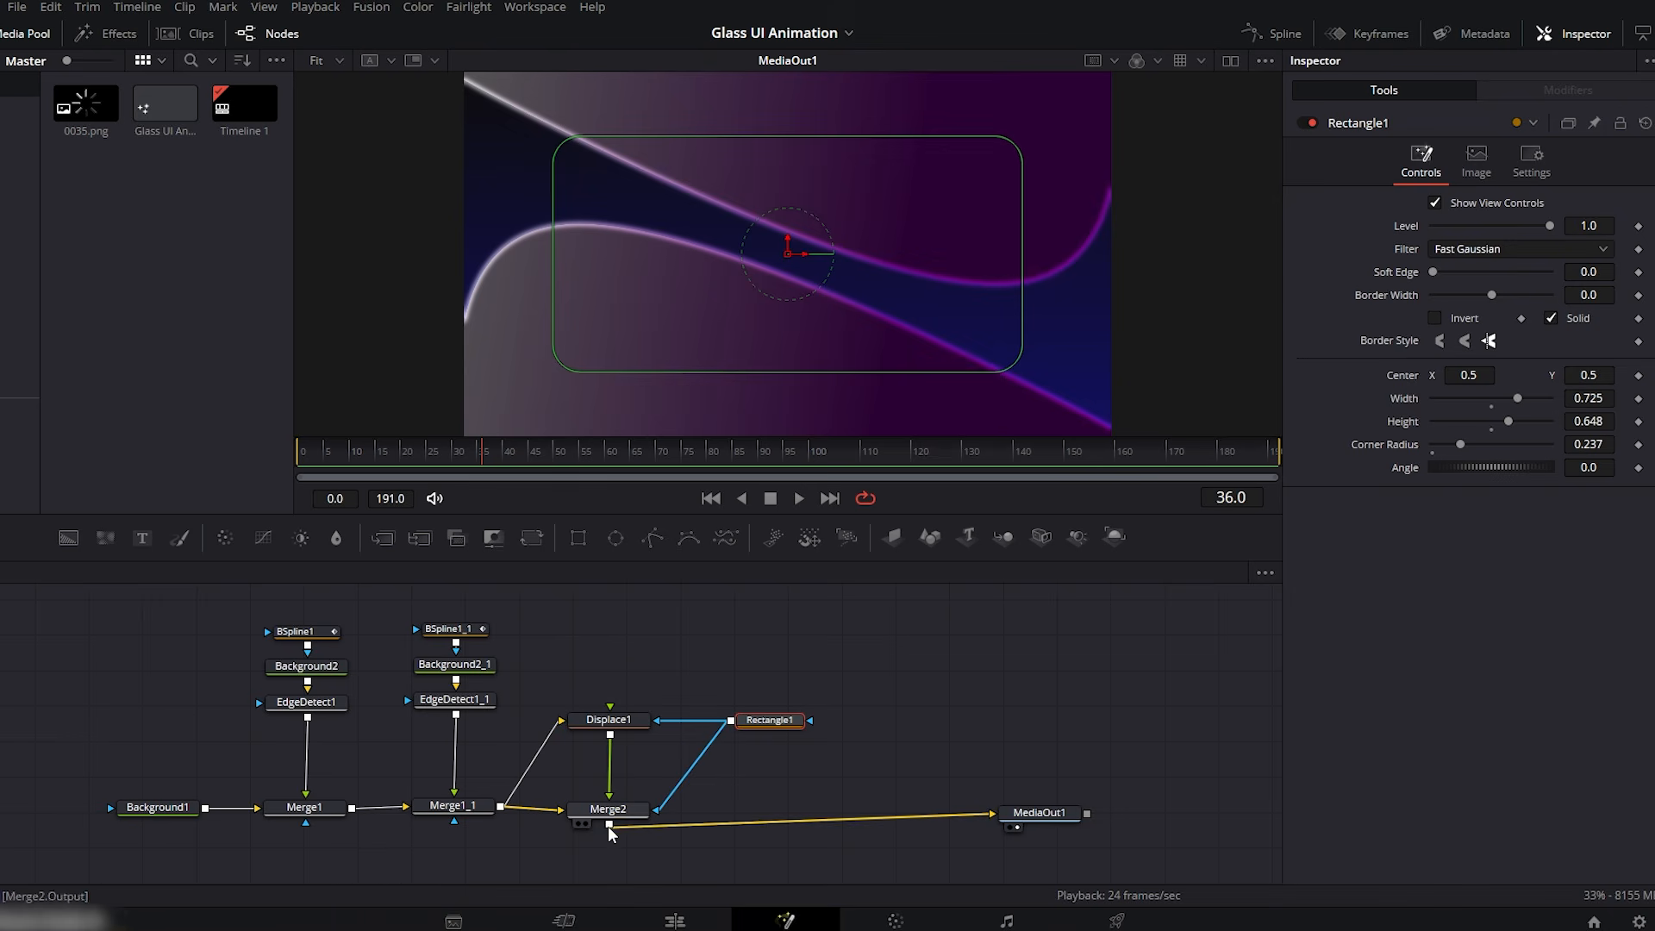
pyautogui.moveTo(1048, 815); pyautogui.dragTo(1076, 827)
pyautogui.click(769, 722)
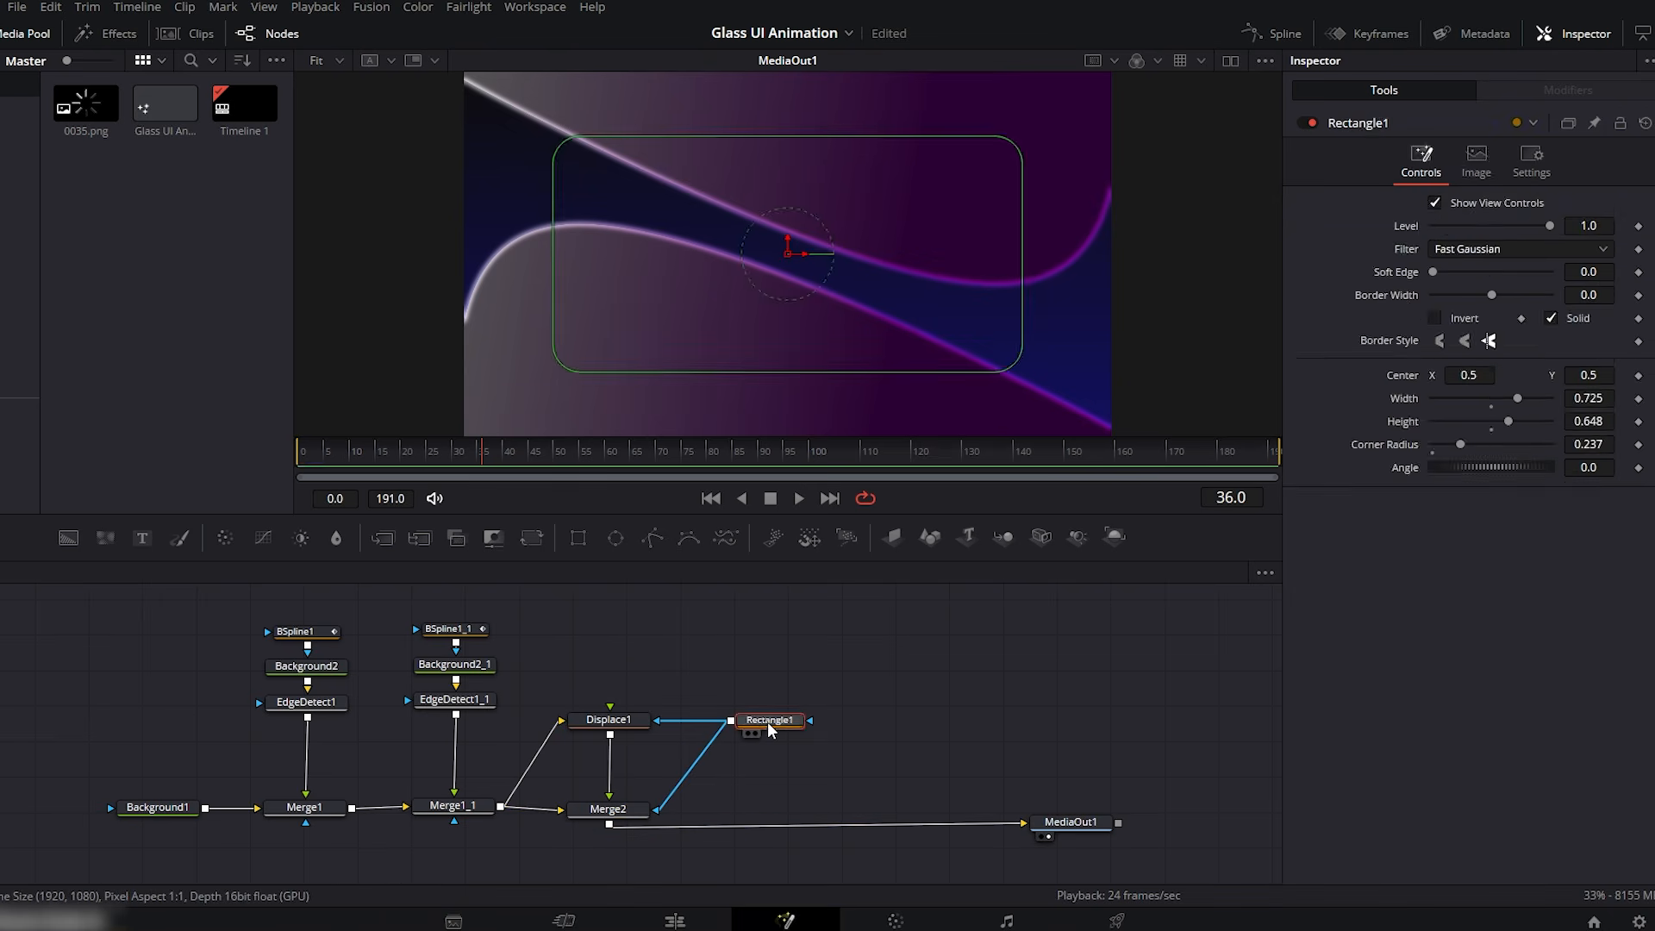
# - Set Displace1's Offset to -1.0 and its Light Power to 4.35
pyautogui.click(608, 720)
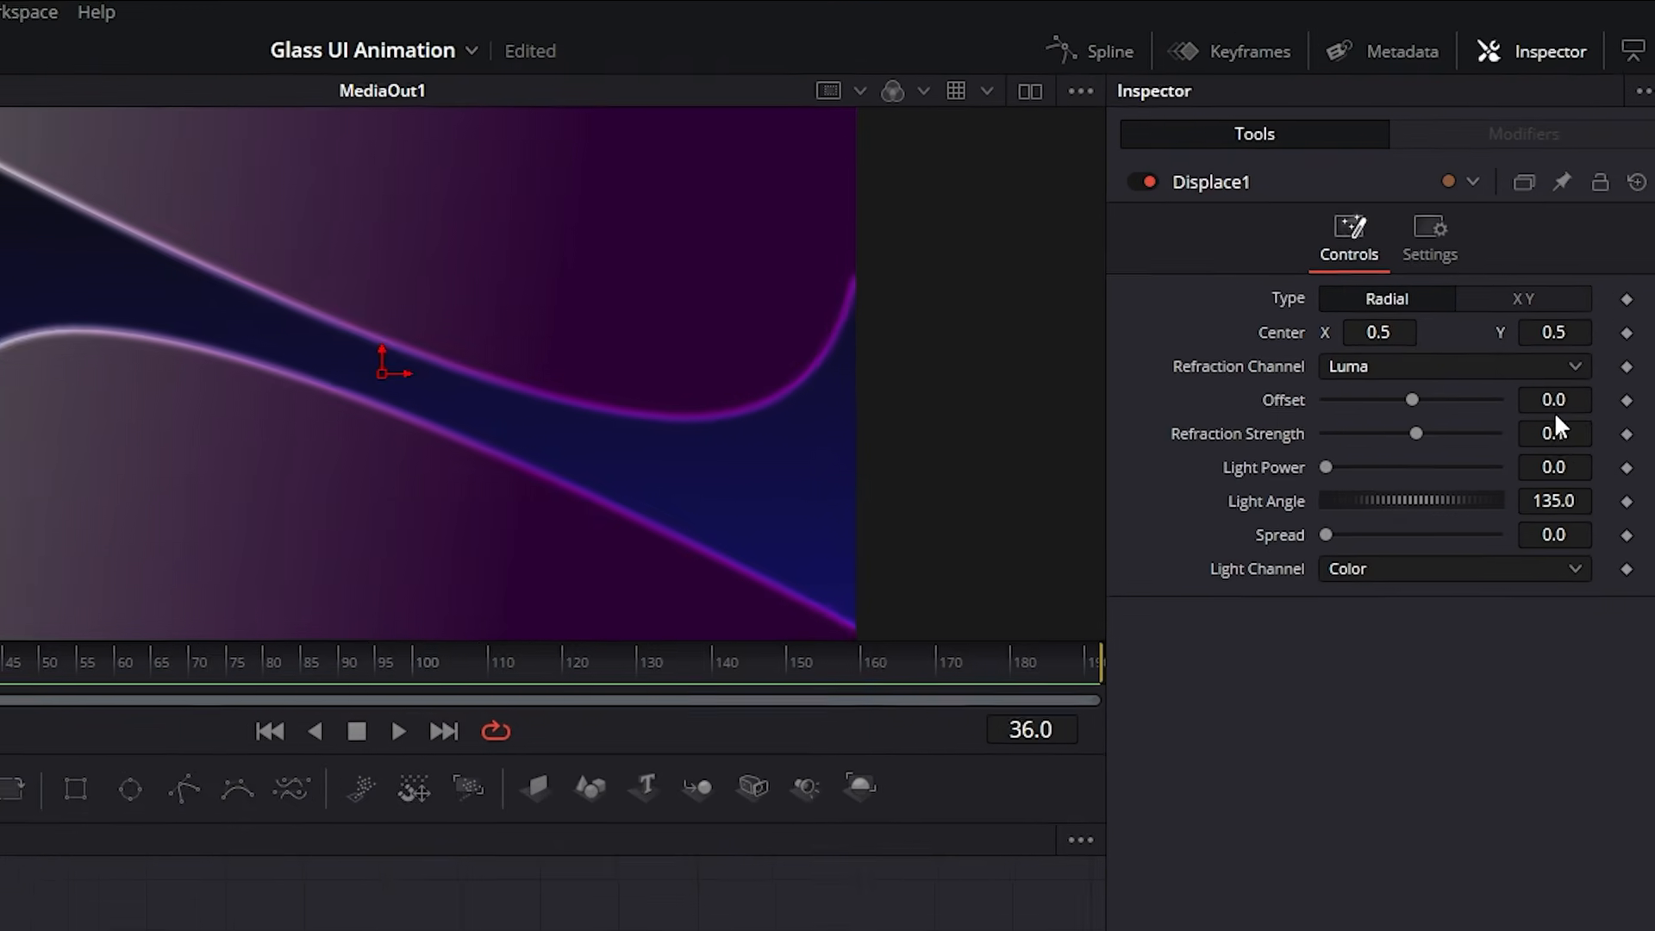
pyautogui.click(1587, 333)
pyautogui.write('-')
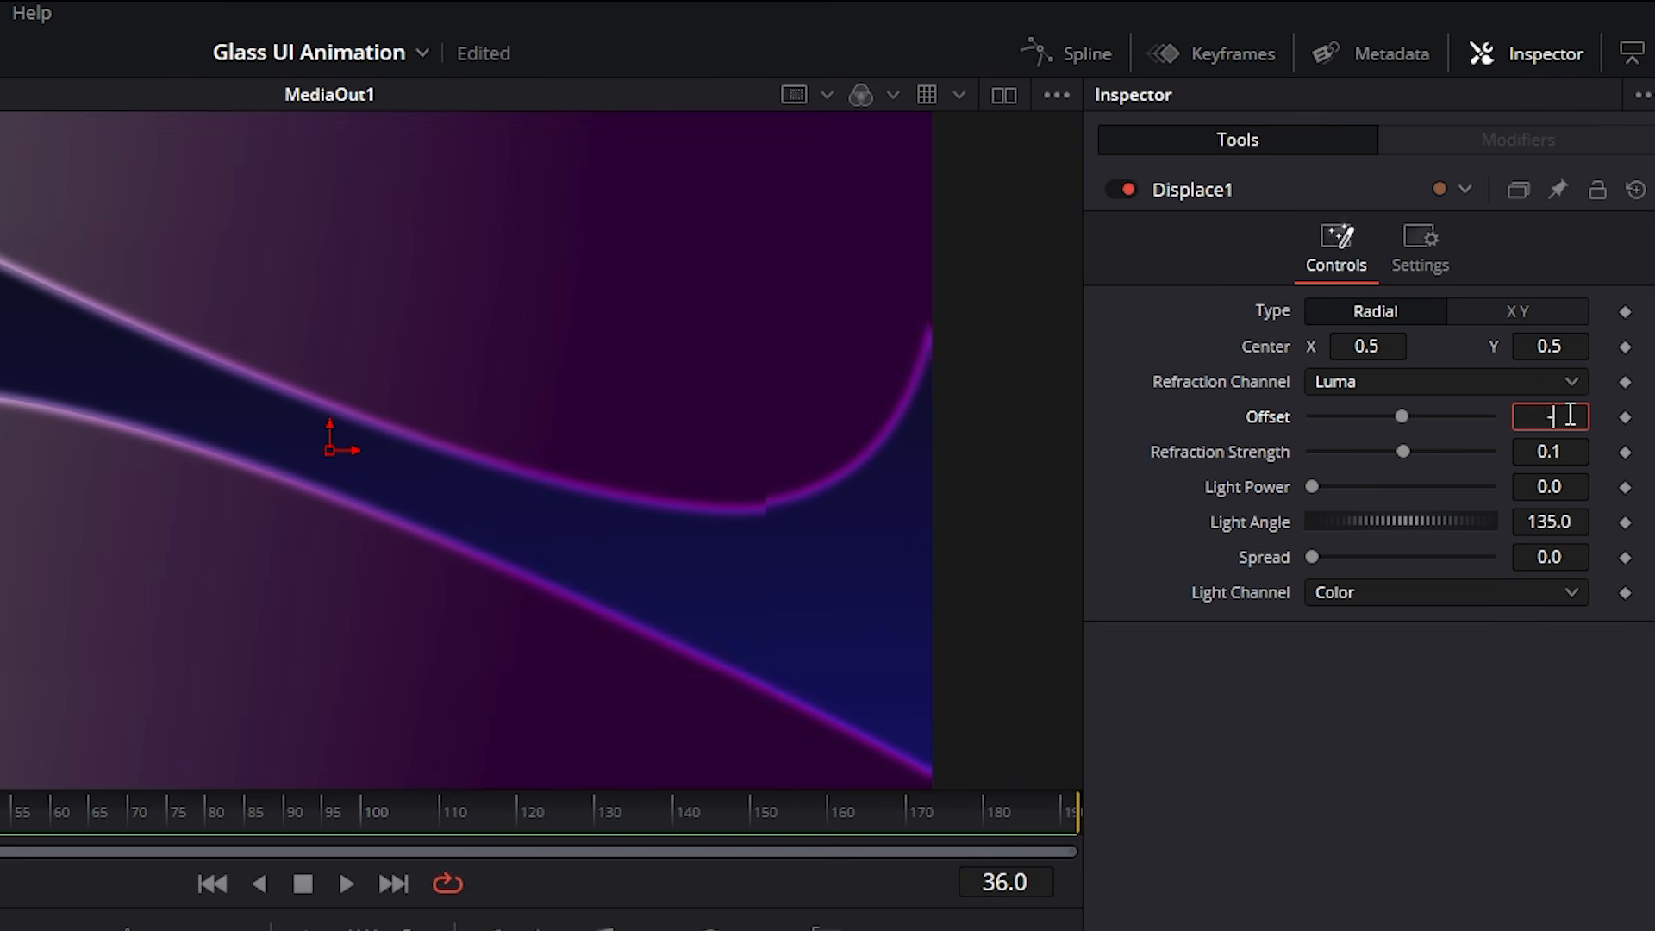
pyautogui.write('1.0')
pyautogui.press('Tab')
pyautogui.click(1548, 488)
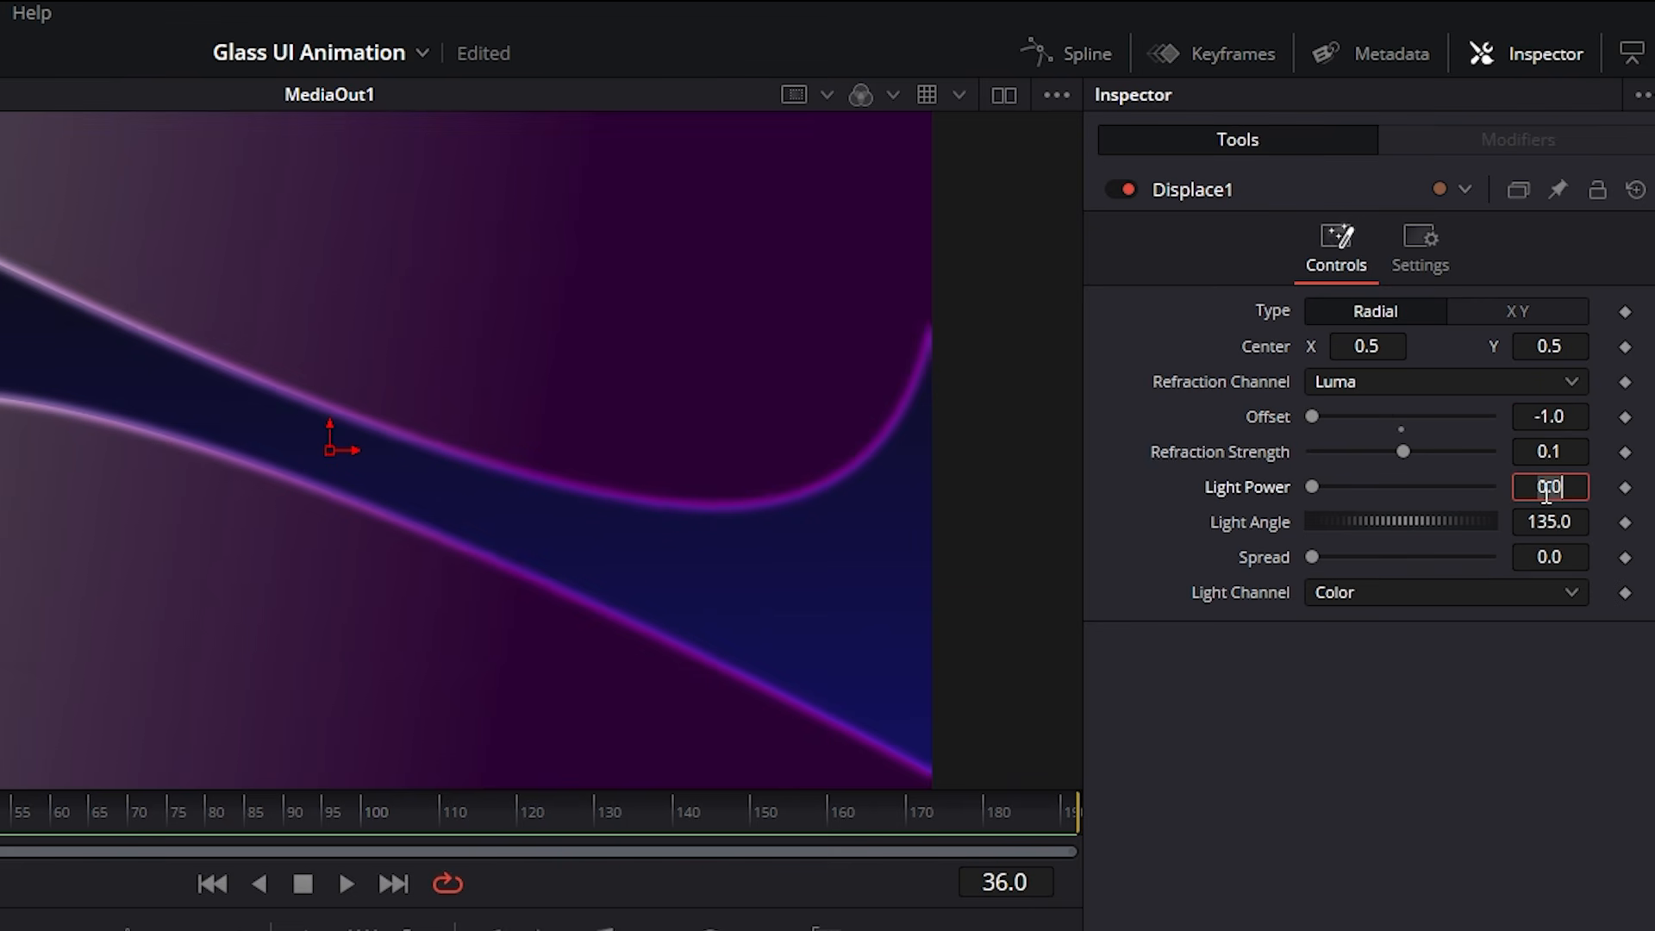
pyautogui.write('4.35')
pyautogui.press('Tab')
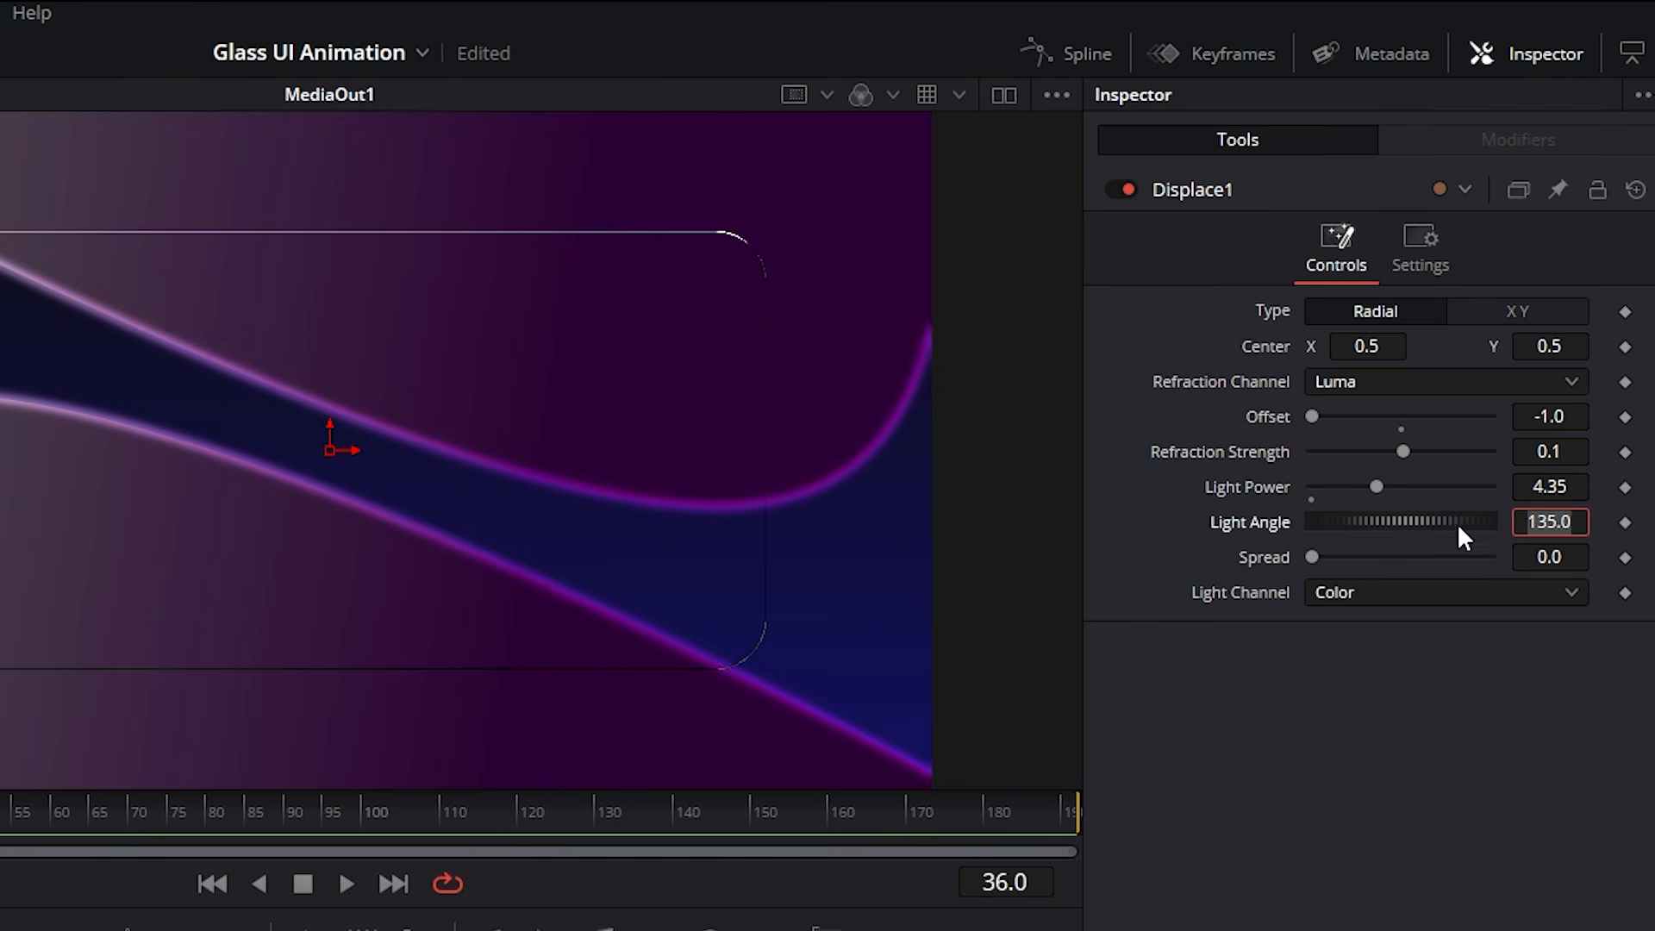
# - Set Displace1's Light Angle to 205.4 and its Spread to 1.228
pyautogui.moveTo(1351, 523); pyautogui.dragTo(1391, 522)
pyautogui.click(1539, 558)
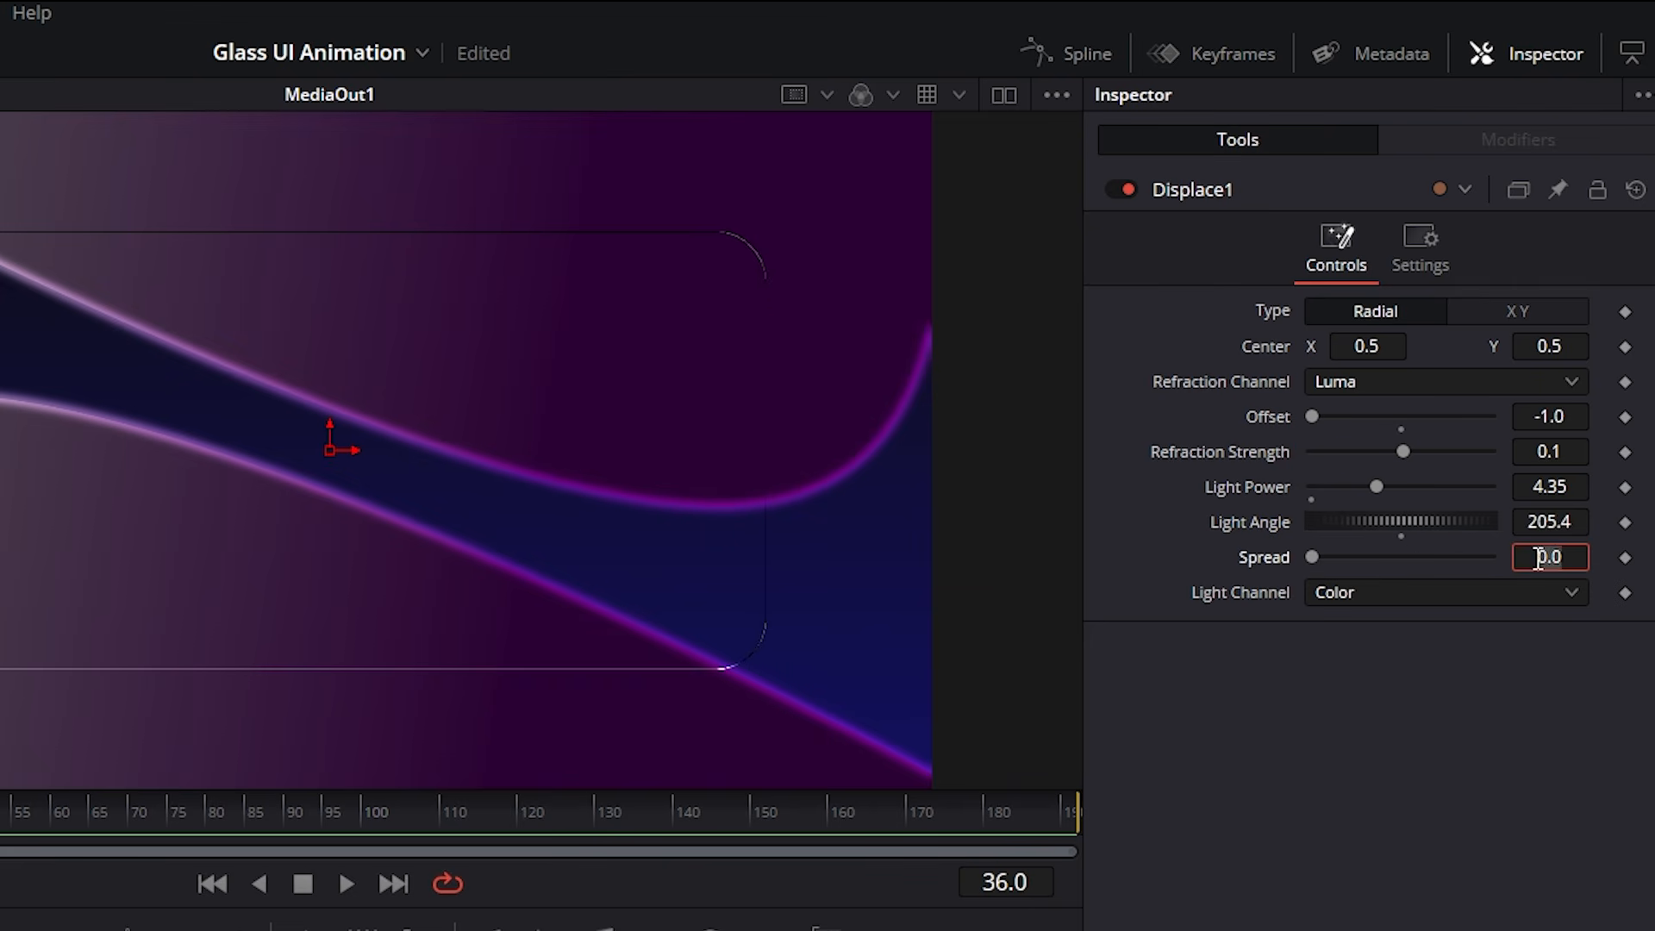
pyautogui.write('1.22')
pyautogui.press('Tab')
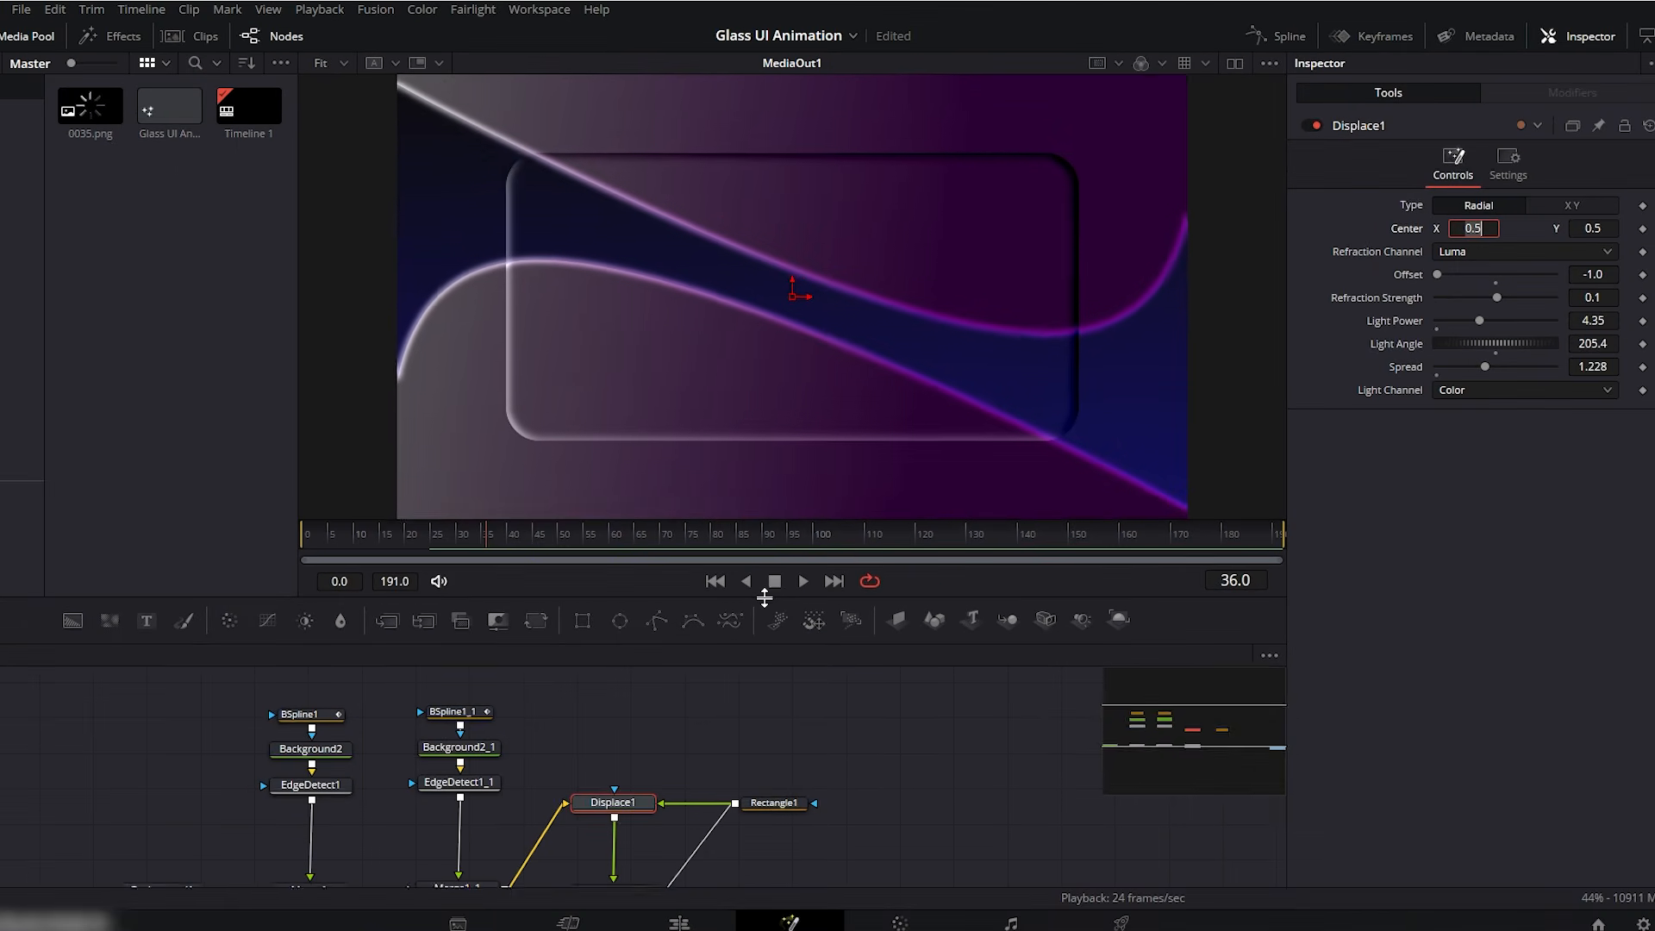
# - Make room after Merge1_1 and insert a Gaussian Blur there with Strength 0.46
pyautogui.moveTo(764, 598); pyautogui.dragTo(763, 519)
pyautogui.moveTo(808, 622); pyautogui.dragTo(156, 838)
pyautogui.moveTo(305, 819); pyautogui.dragTo(112, 835)
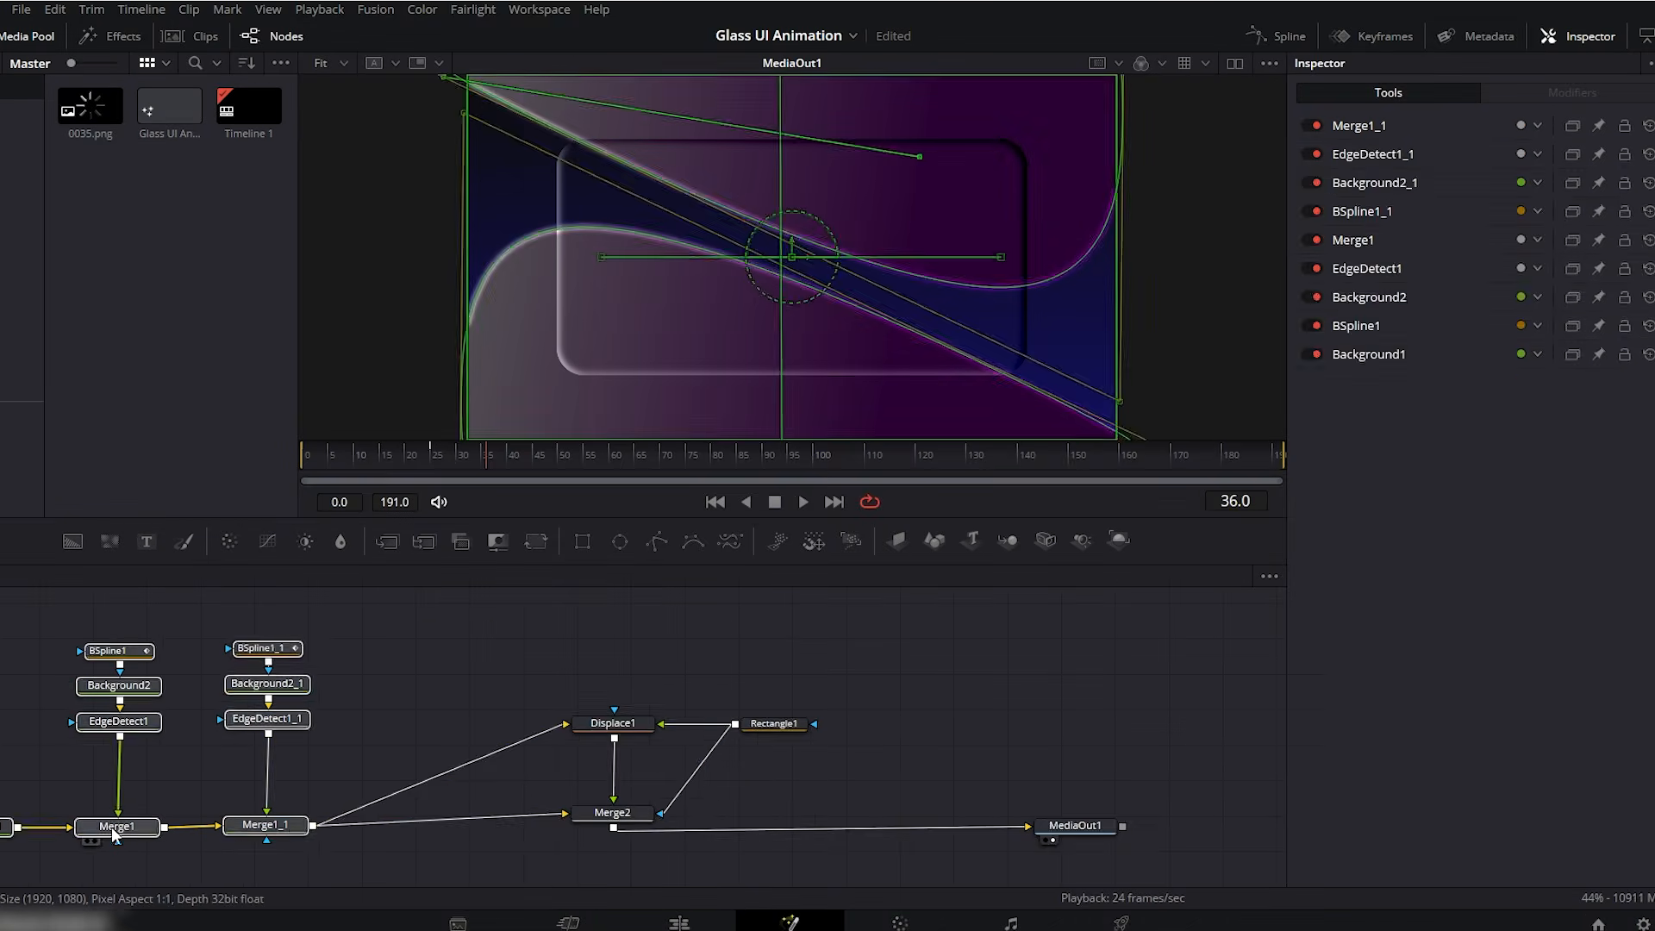
pyautogui.click(285, 830)
pyautogui.hotkey('shift', 'space')
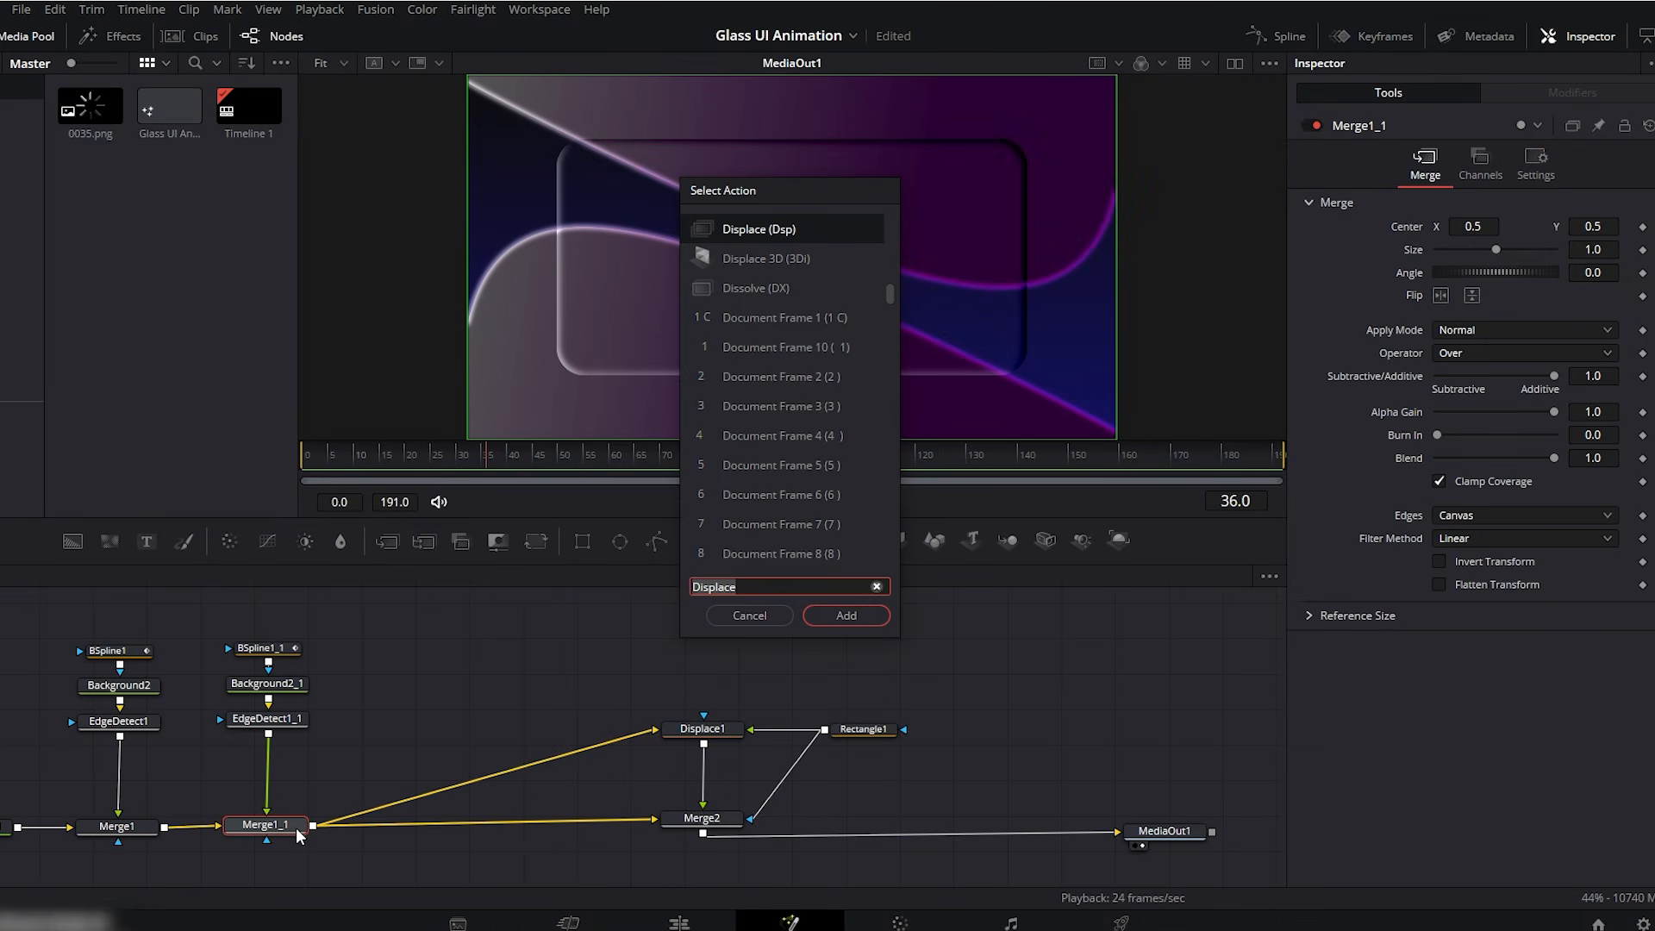
pyautogui.write('gau')
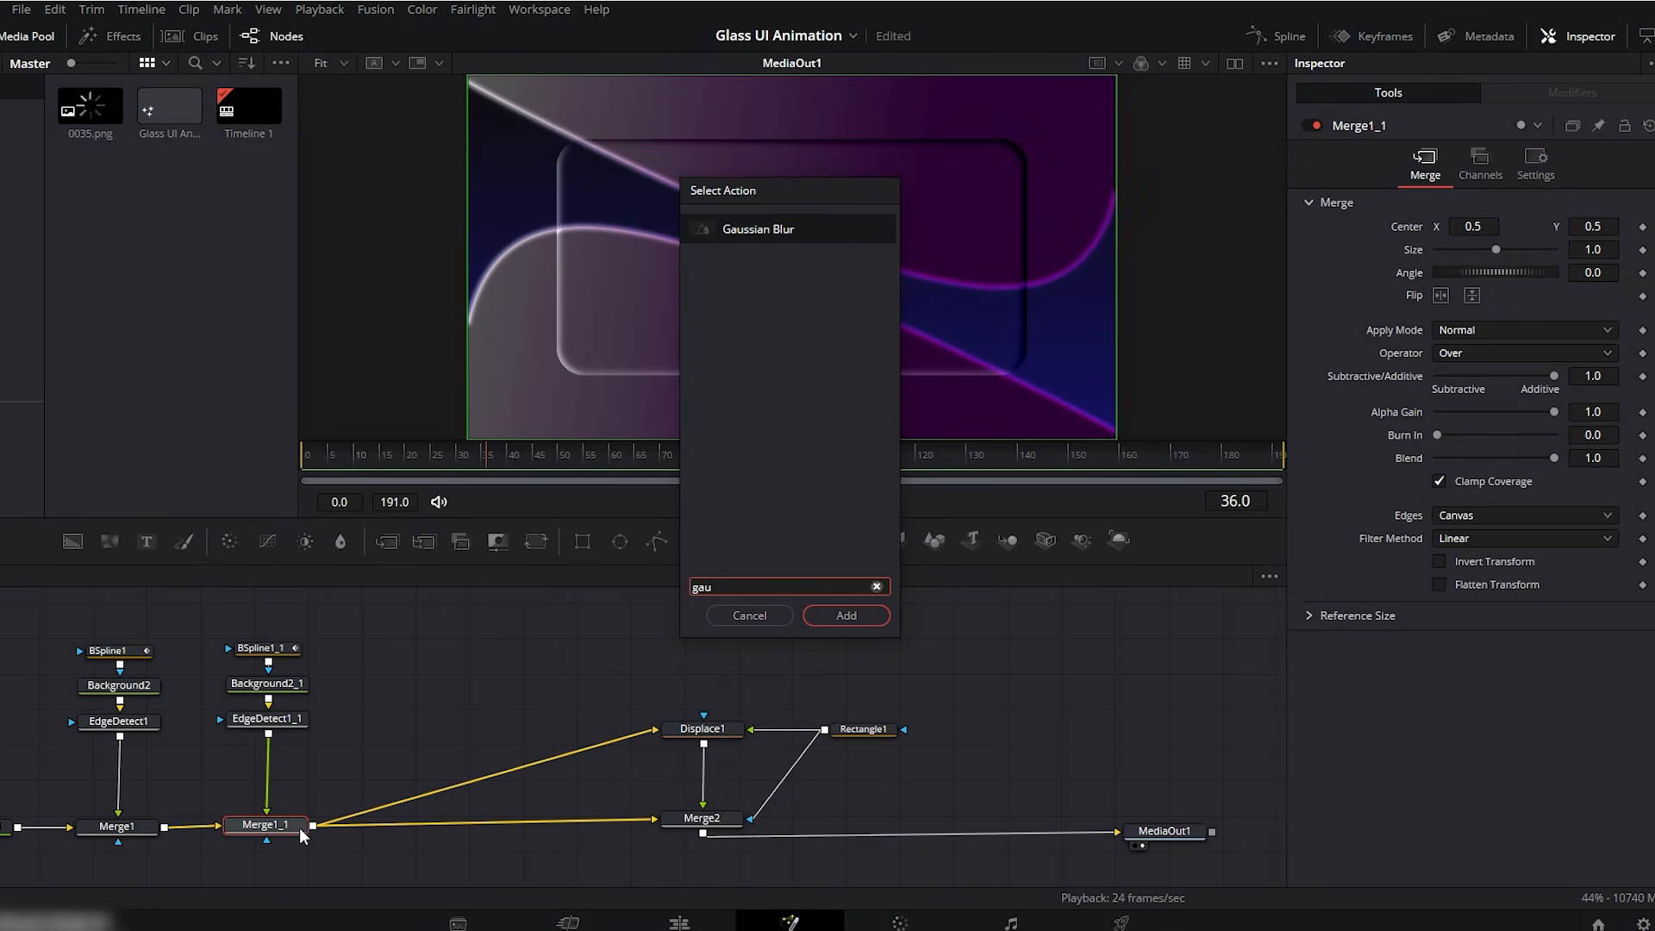
pyautogui.press('Return')
pyautogui.moveTo(1575, 206); pyautogui.dragTo(1621, 206)
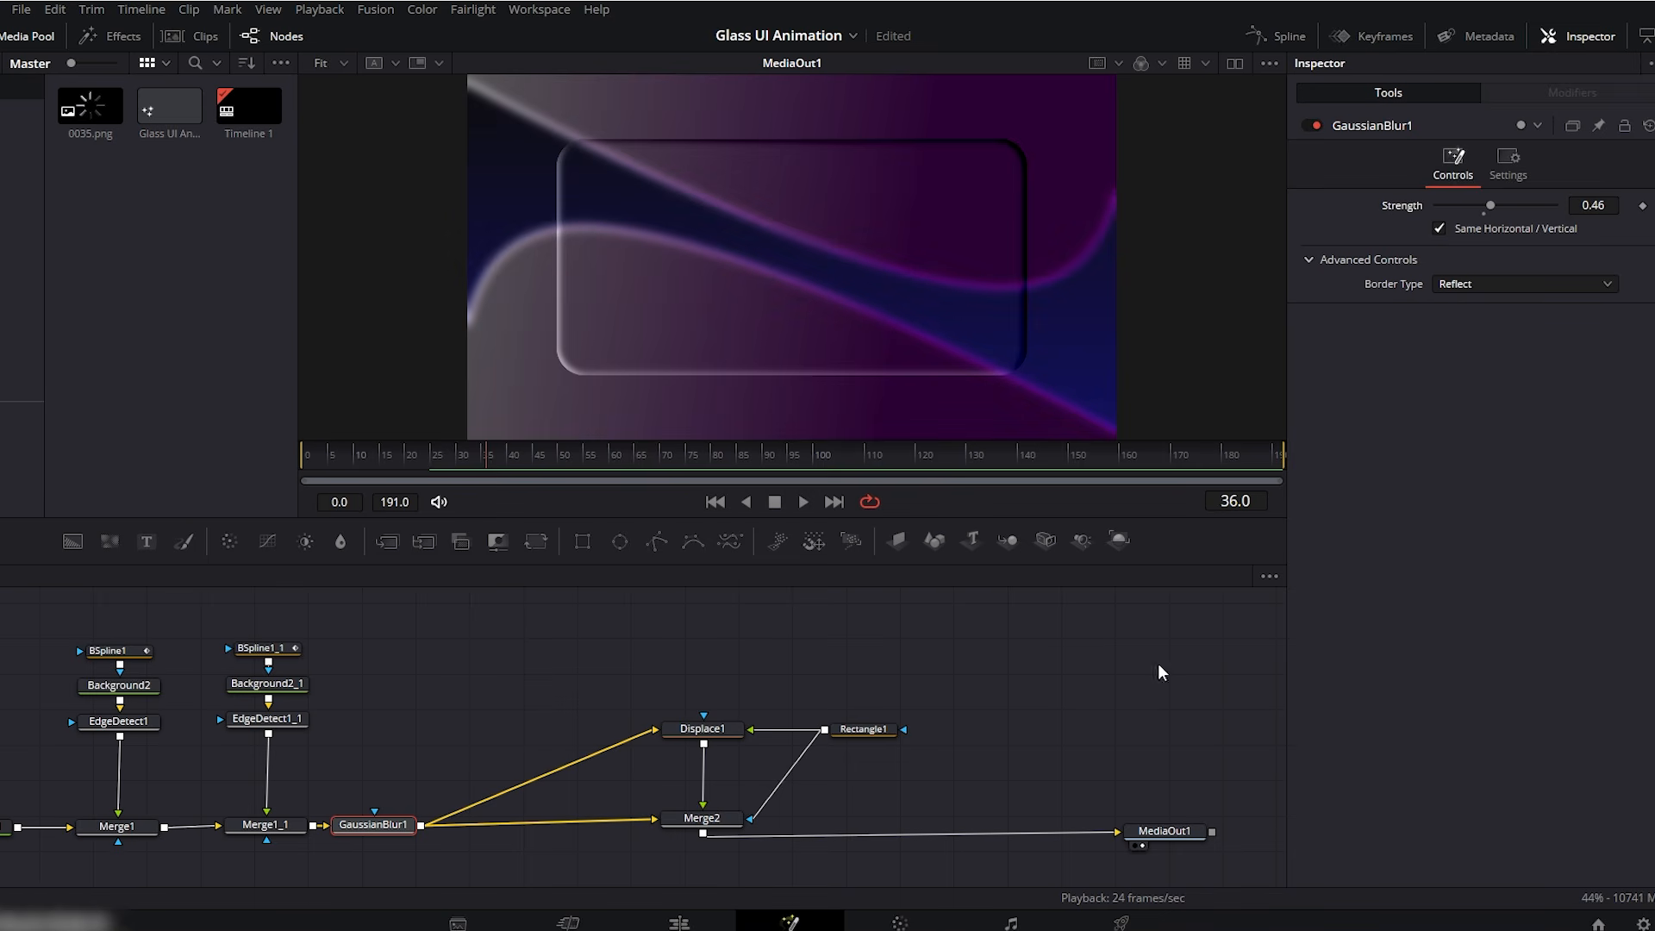
# - Move Displace1, Merge2 and Rectangle1 closer to the Gaussian Blur and add 0035.png to the node graph beside them
pyautogui.moveTo(877, 664); pyautogui.dragTo(541, 826)
pyautogui.click(767, 658)
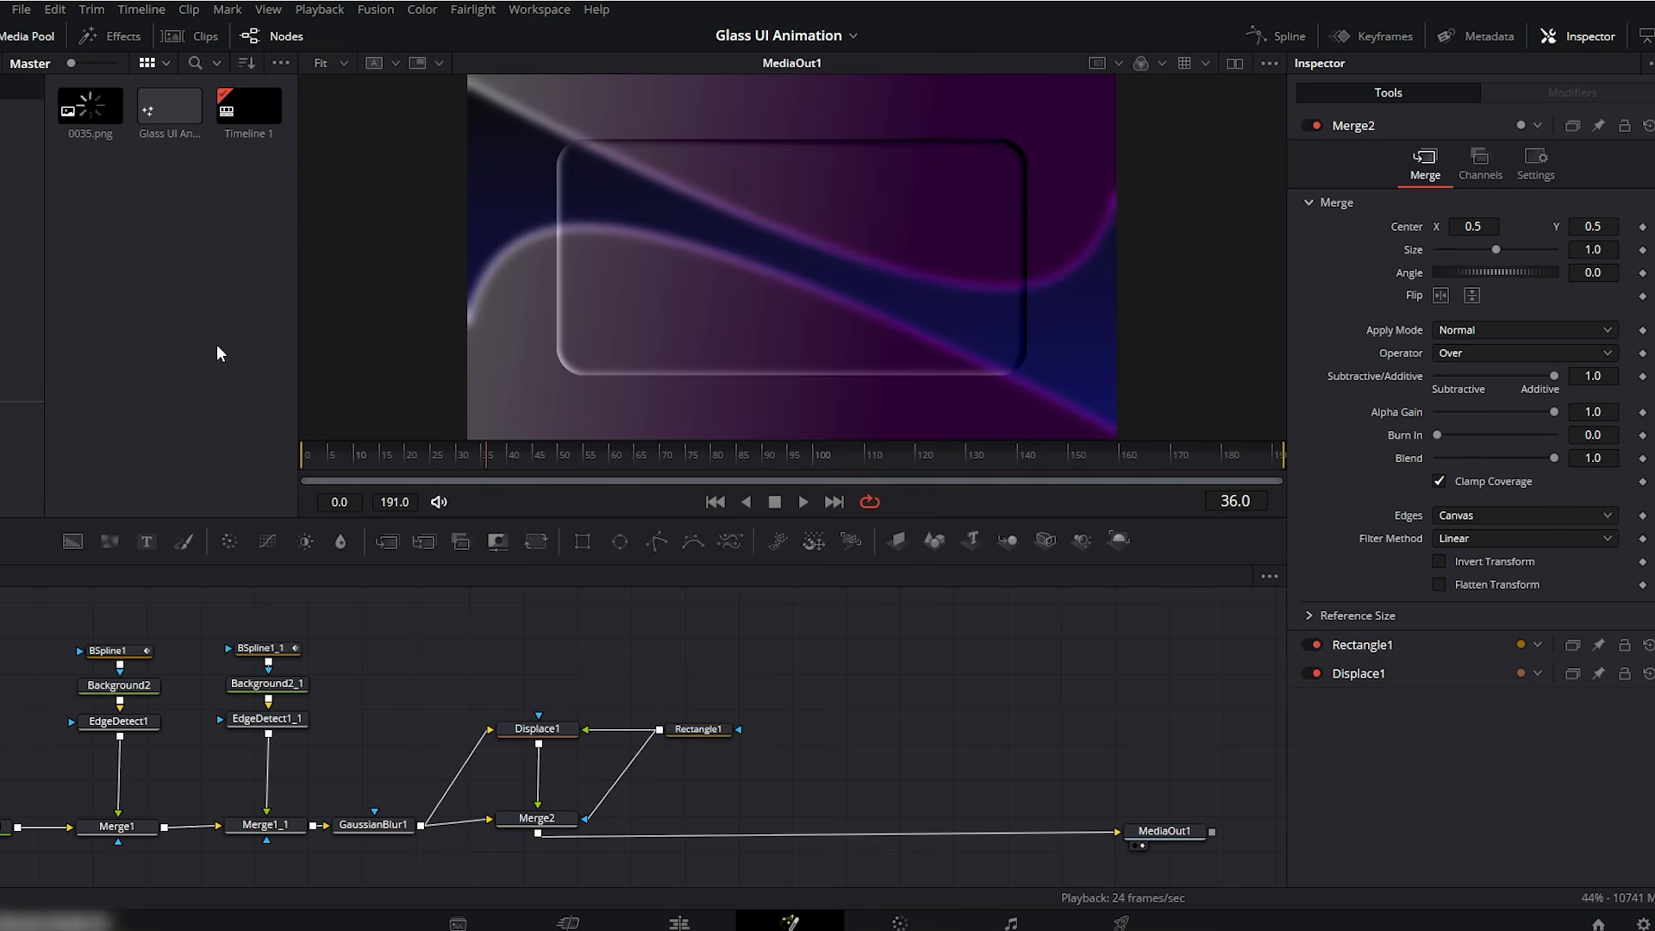
pyautogui.moveTo(95, 103); pyautogui.dragTo(847, 666)
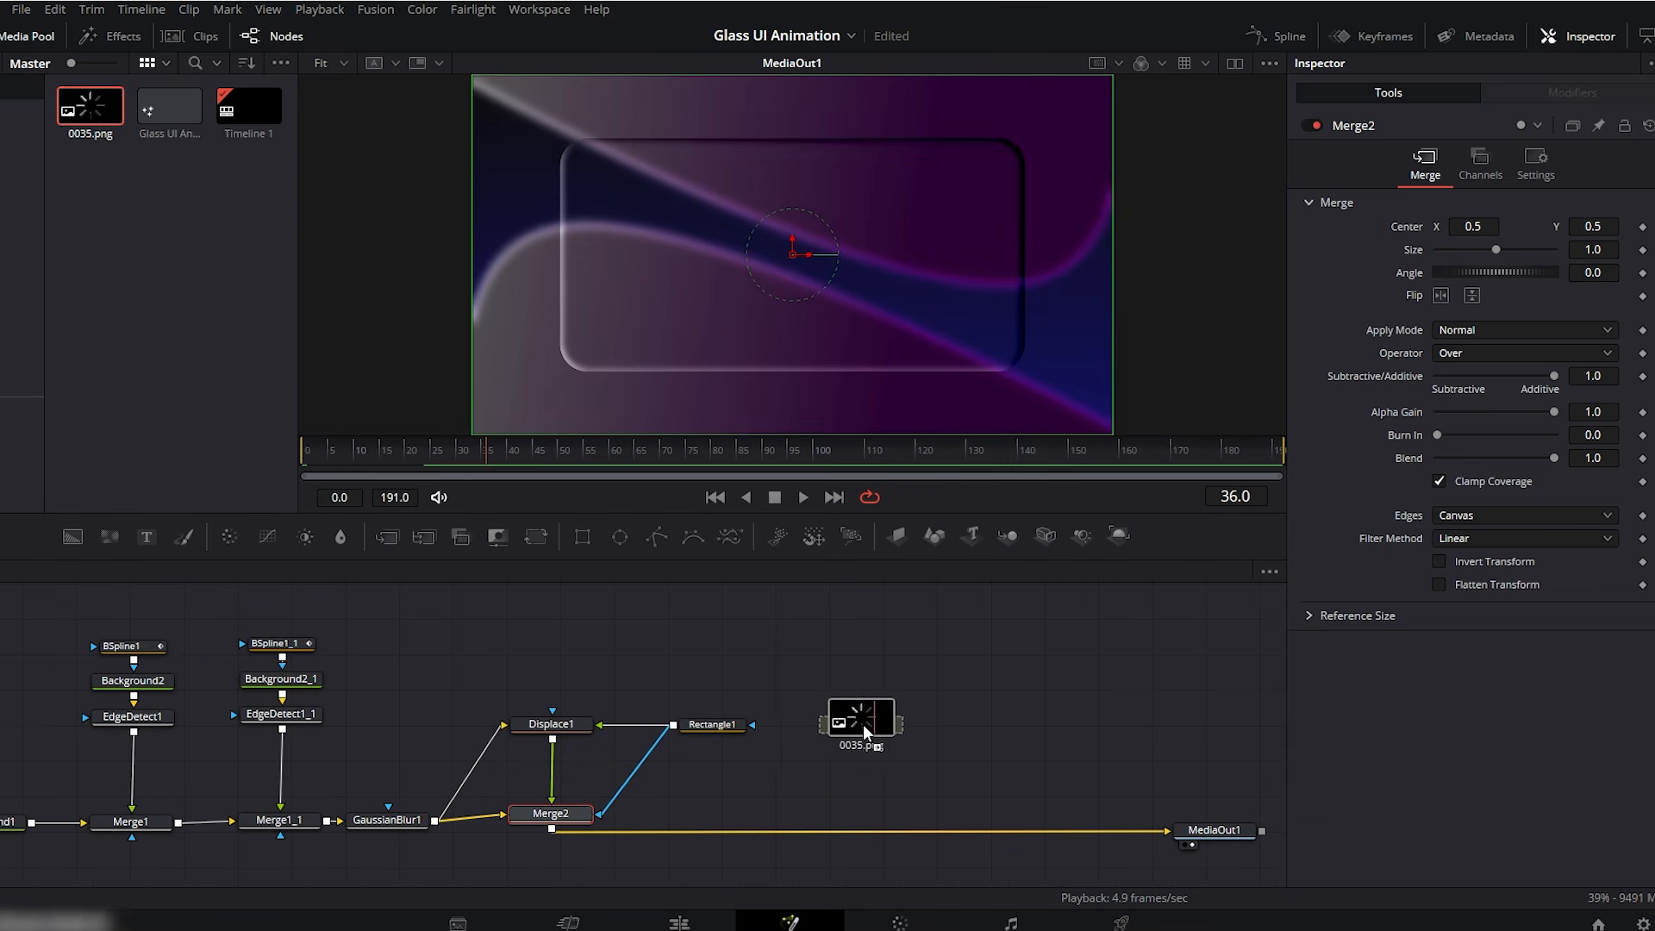
pyautogui.moveTo(882, 725); pyautogui.dragTo(882, 724)
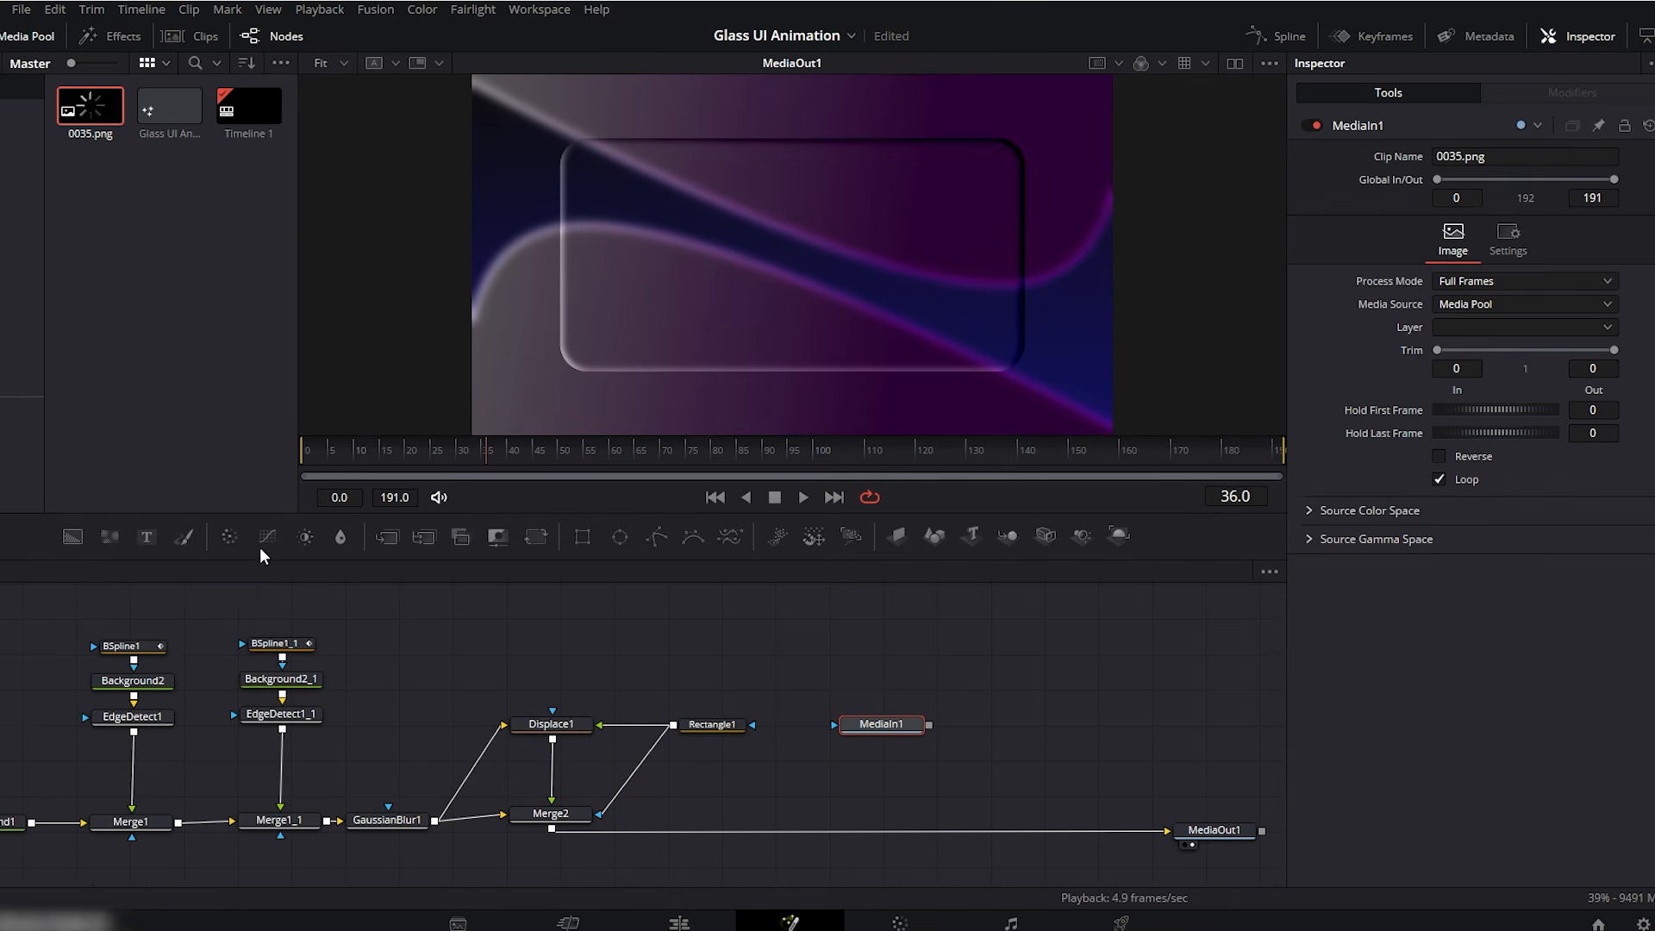
# - Merge the 0035.png image over Merge2 at Size 0.058, placed in the glass panel's lower-left corner at about X 0.229, Y 0.306
pyautogui.moveTo(387, 536); pyautogui.dragTo(750, 763)
pyautogui.moveTo(892, 825); pyautogui.dragTo(881, 830)
pyautogui.moveTo(929, 726); pyautogui.dragTo(881, 823)
pyautogui.moveTo(1604, 249); pyautogui.dragTo(1545, 248)
pyautogui.moveTo(746, 260); pyautogui.dragTo(617, 323)
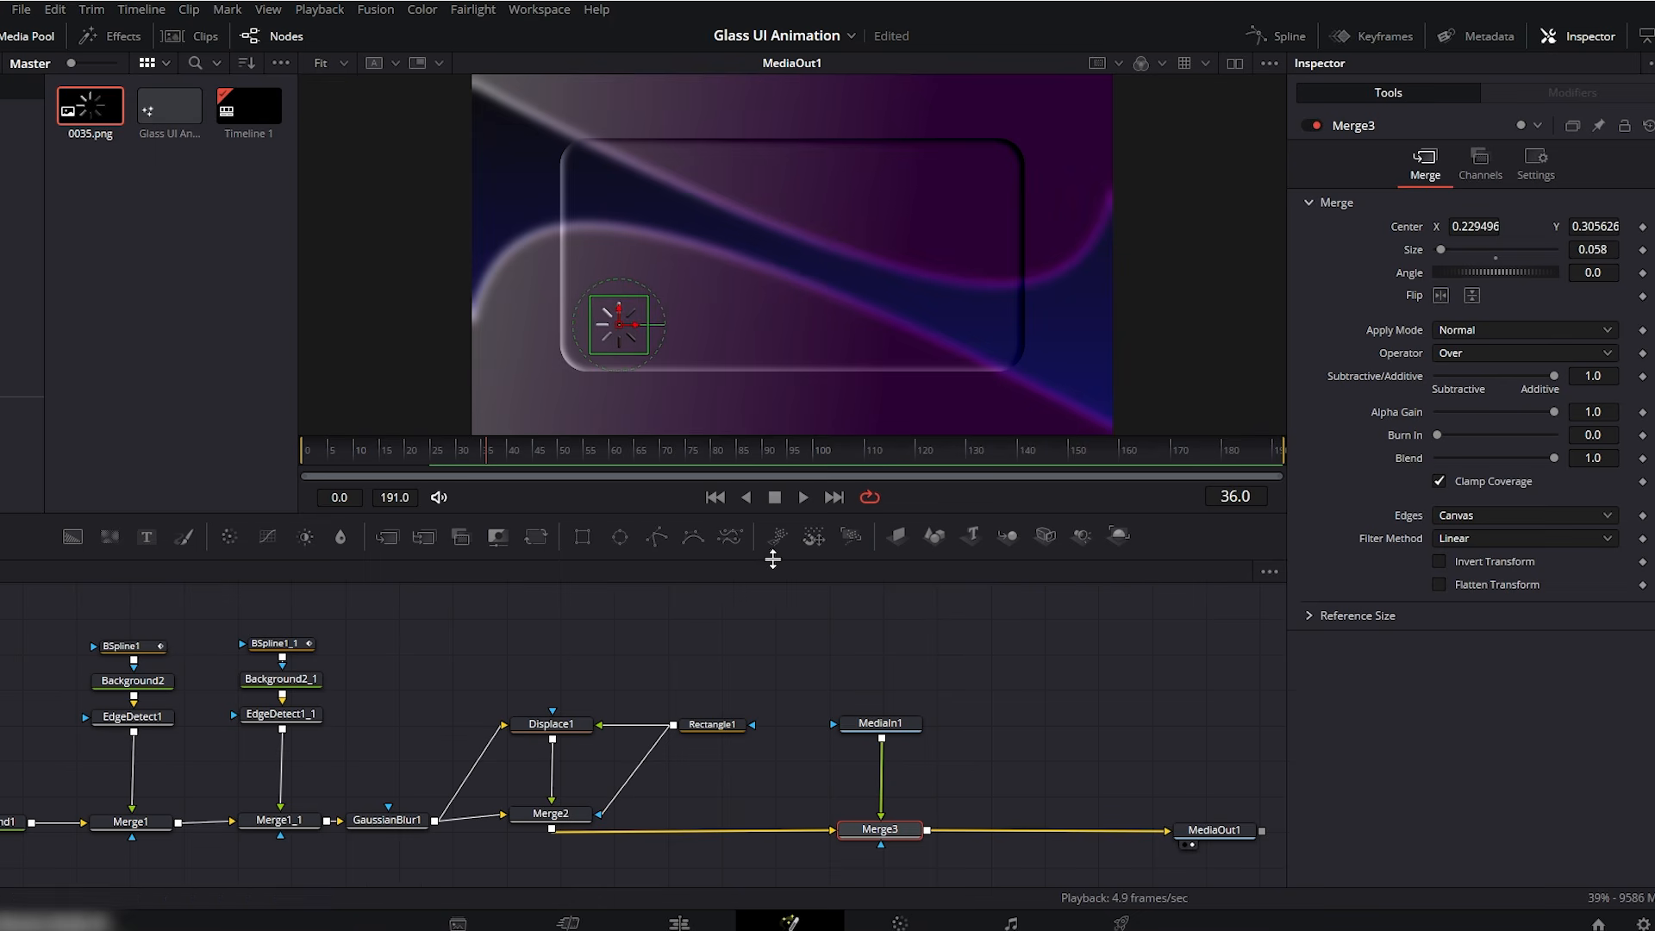
# - Merge a new Background with the MediaIn1 icon, enlarge the Background merge to Size about 5.79 and set its Operator to In
pyautogui.click(879, 727)
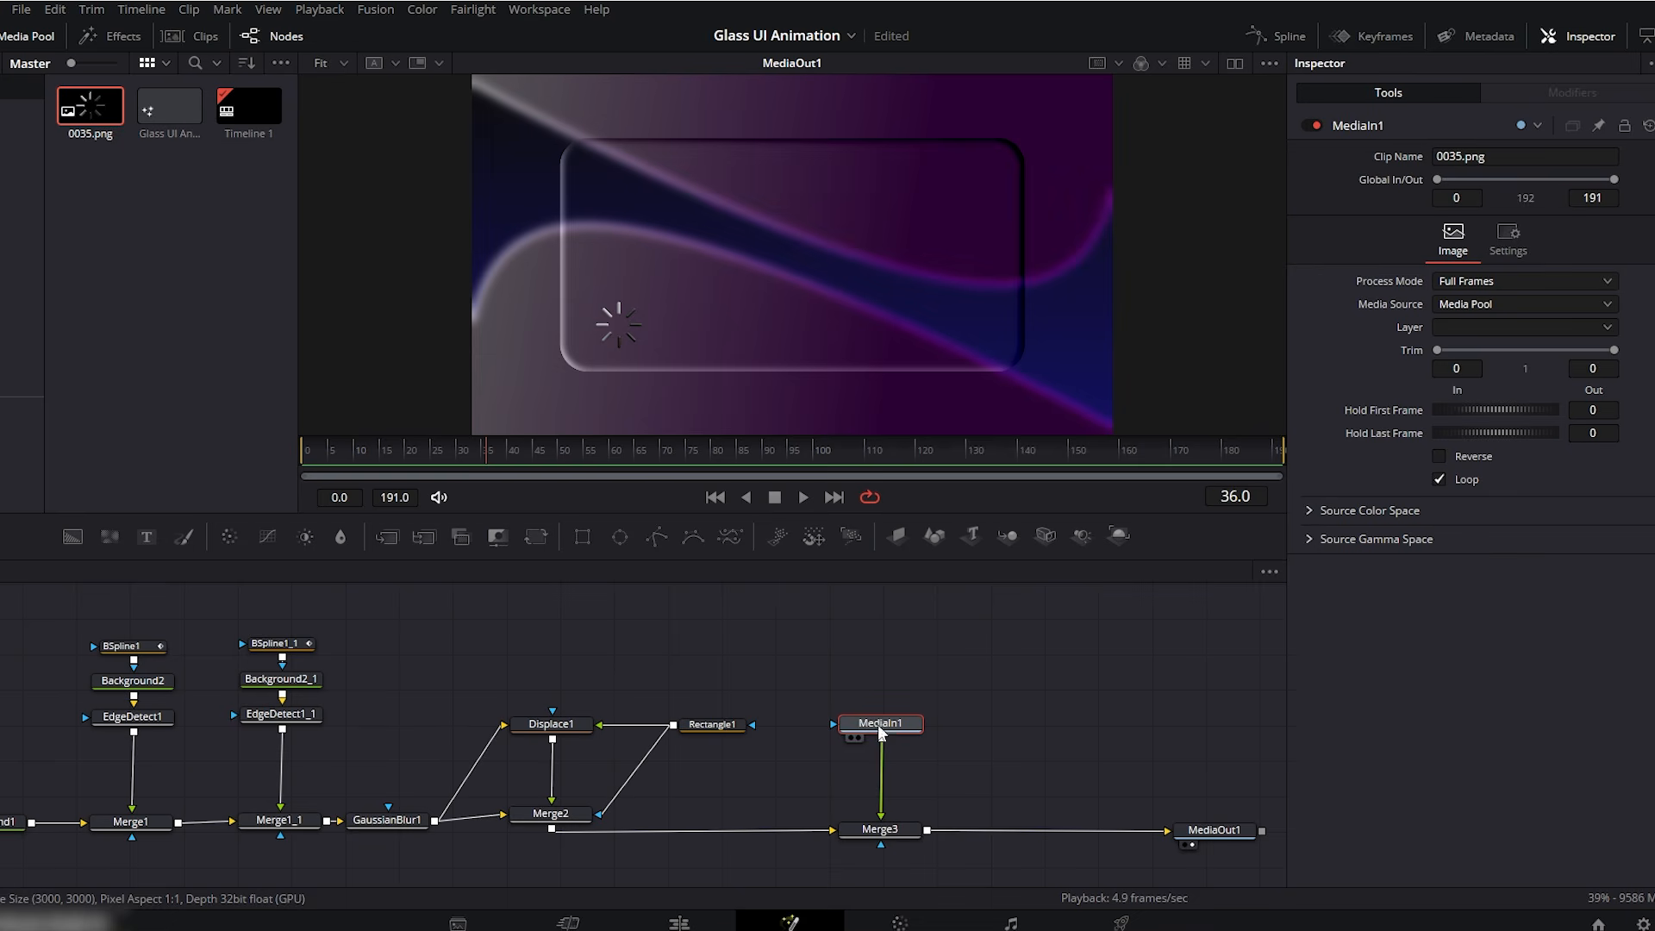
pyautogui.click(74, 540)
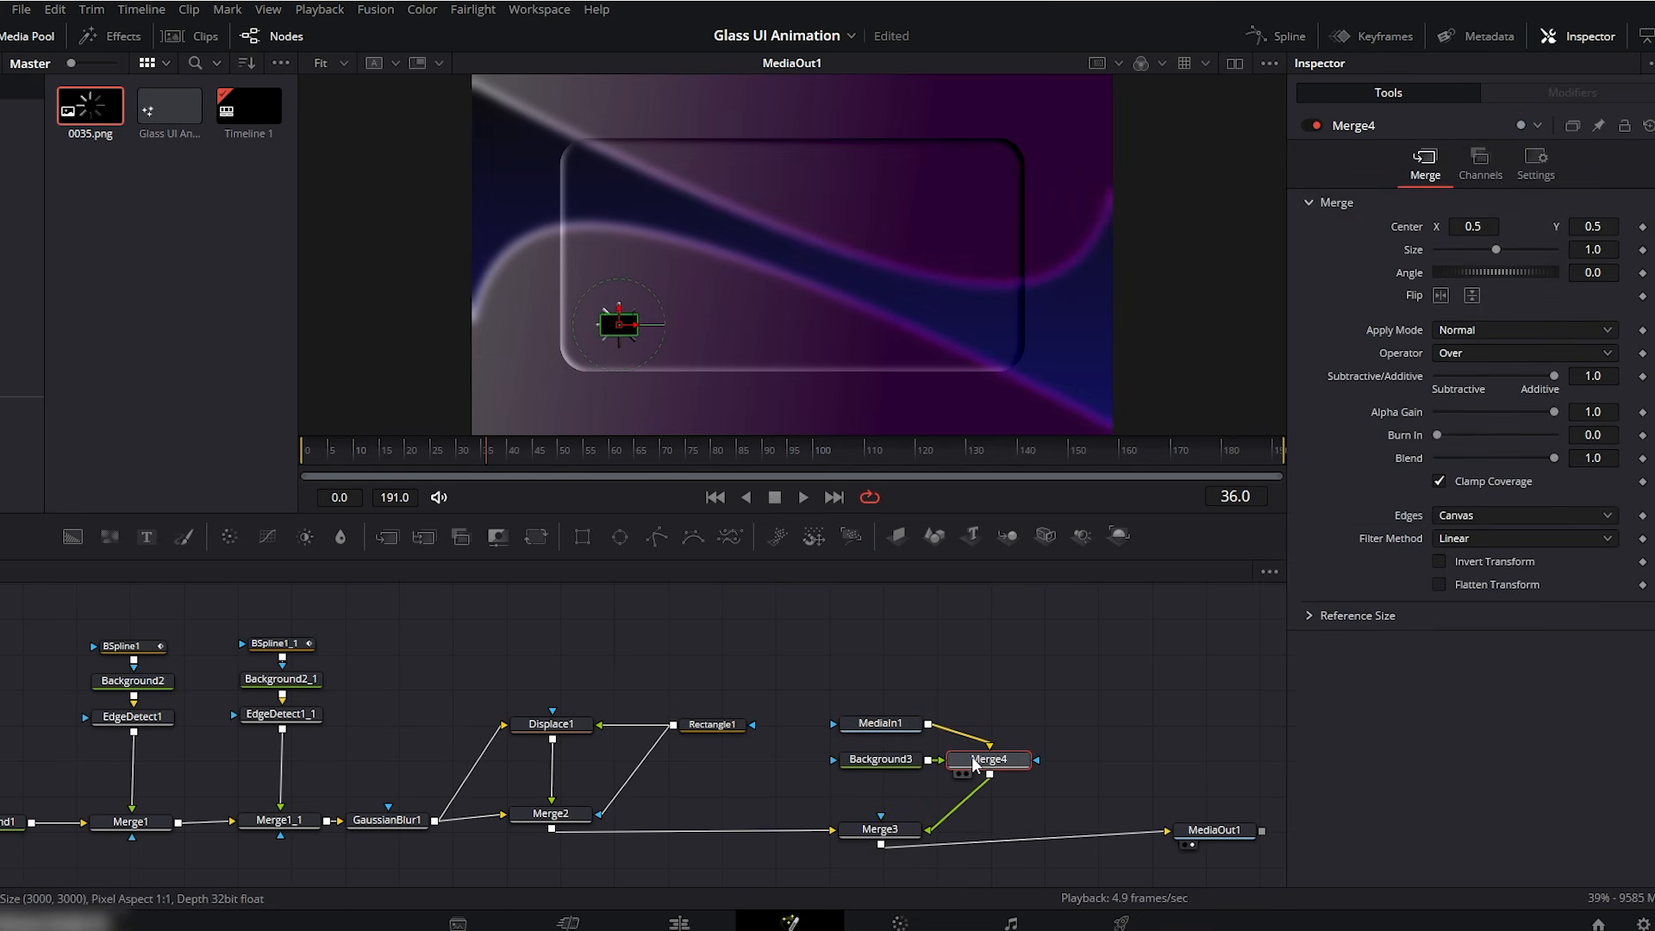
pyautogui.moveTo(638, 336); pyautogui.dragTo(704, 343)
pyautogui.click(1465, 354)
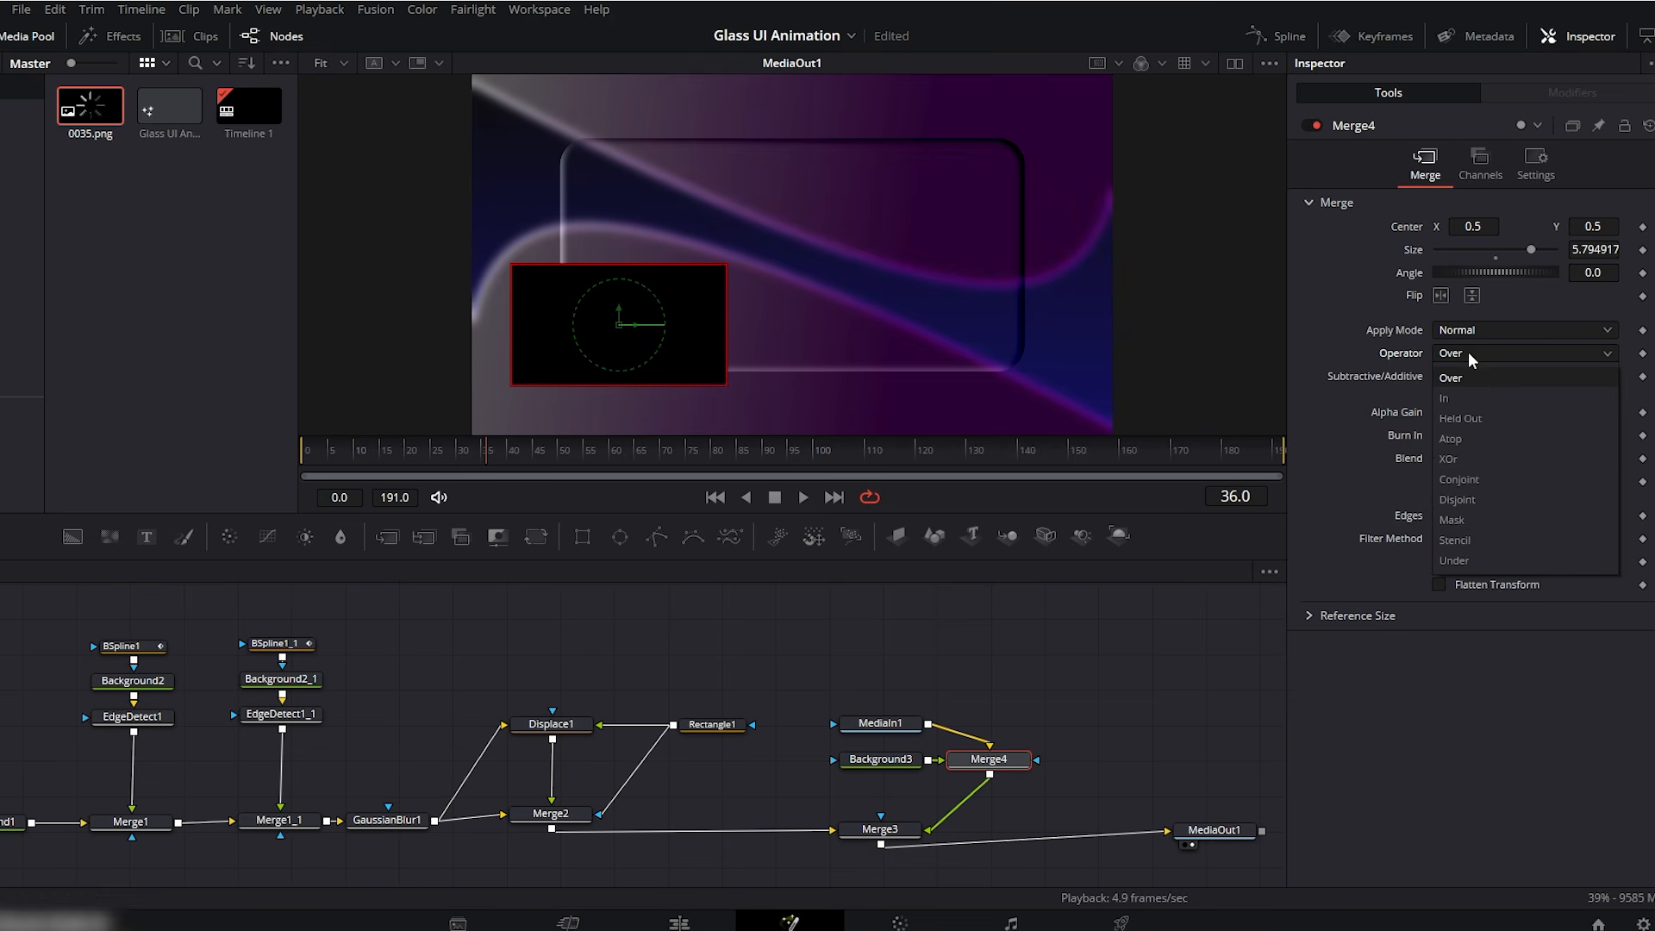
pyautogui.click(1468, 396)
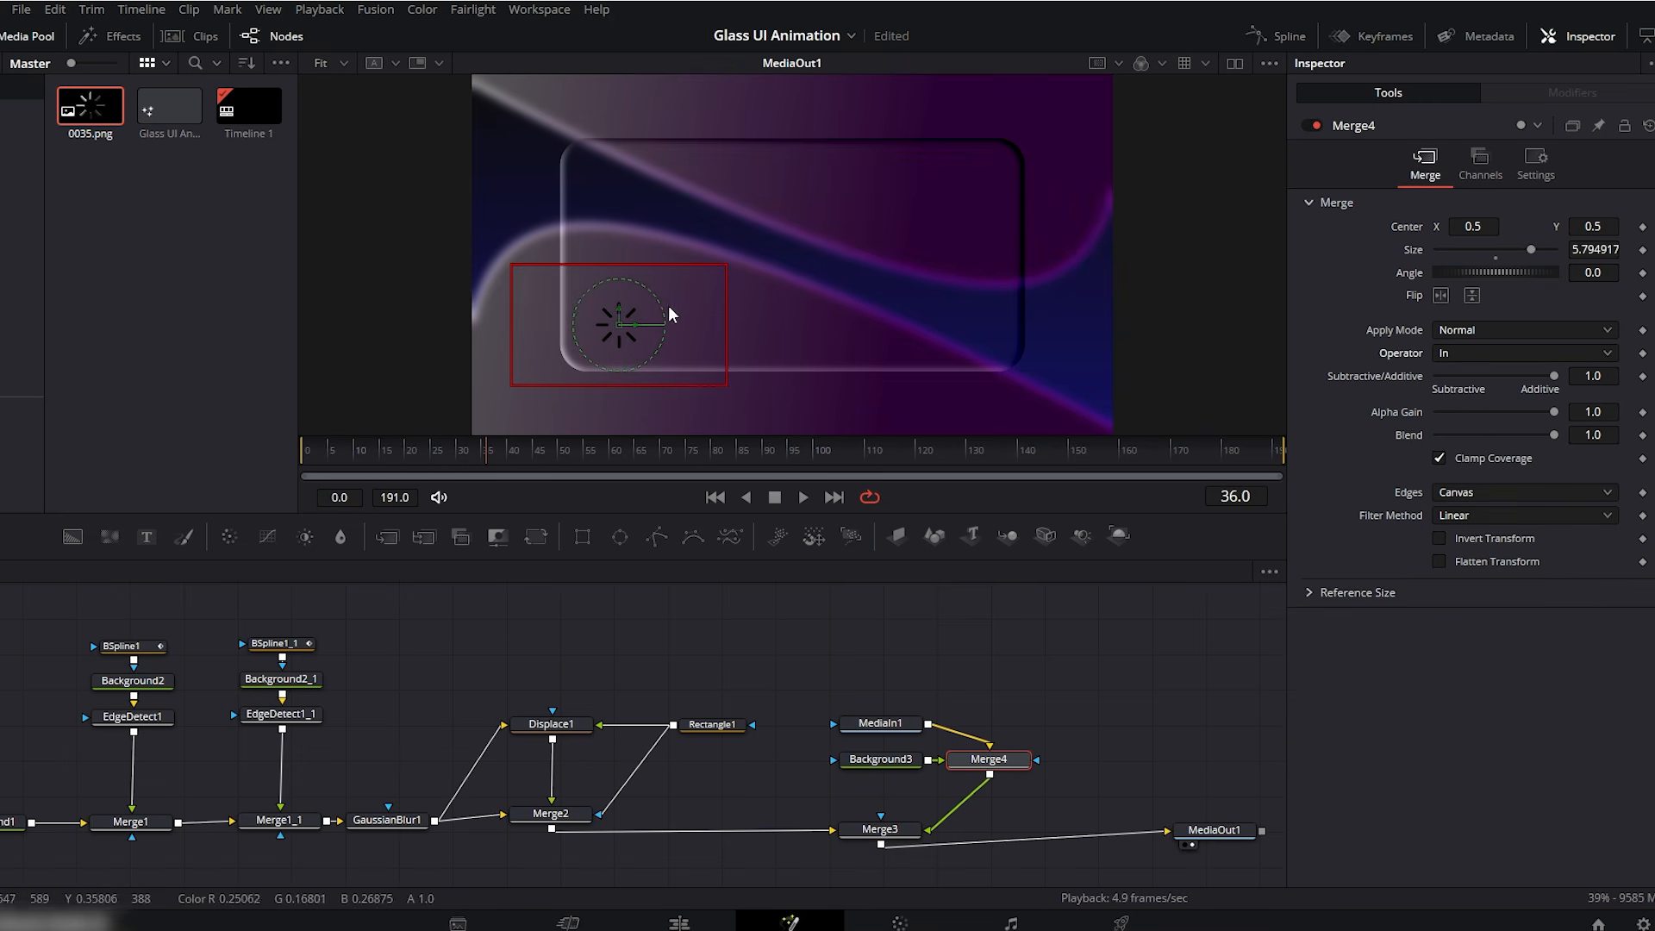
# - Duplicate MediaIn1, Background3, Merge4 and Merge3, and insert the copies between Merge3 and MediaOut1
pyautogui.moveTo(1017, 665); pyautogui.dragTo(866, 826)
pyautogui.click(1100, 709)
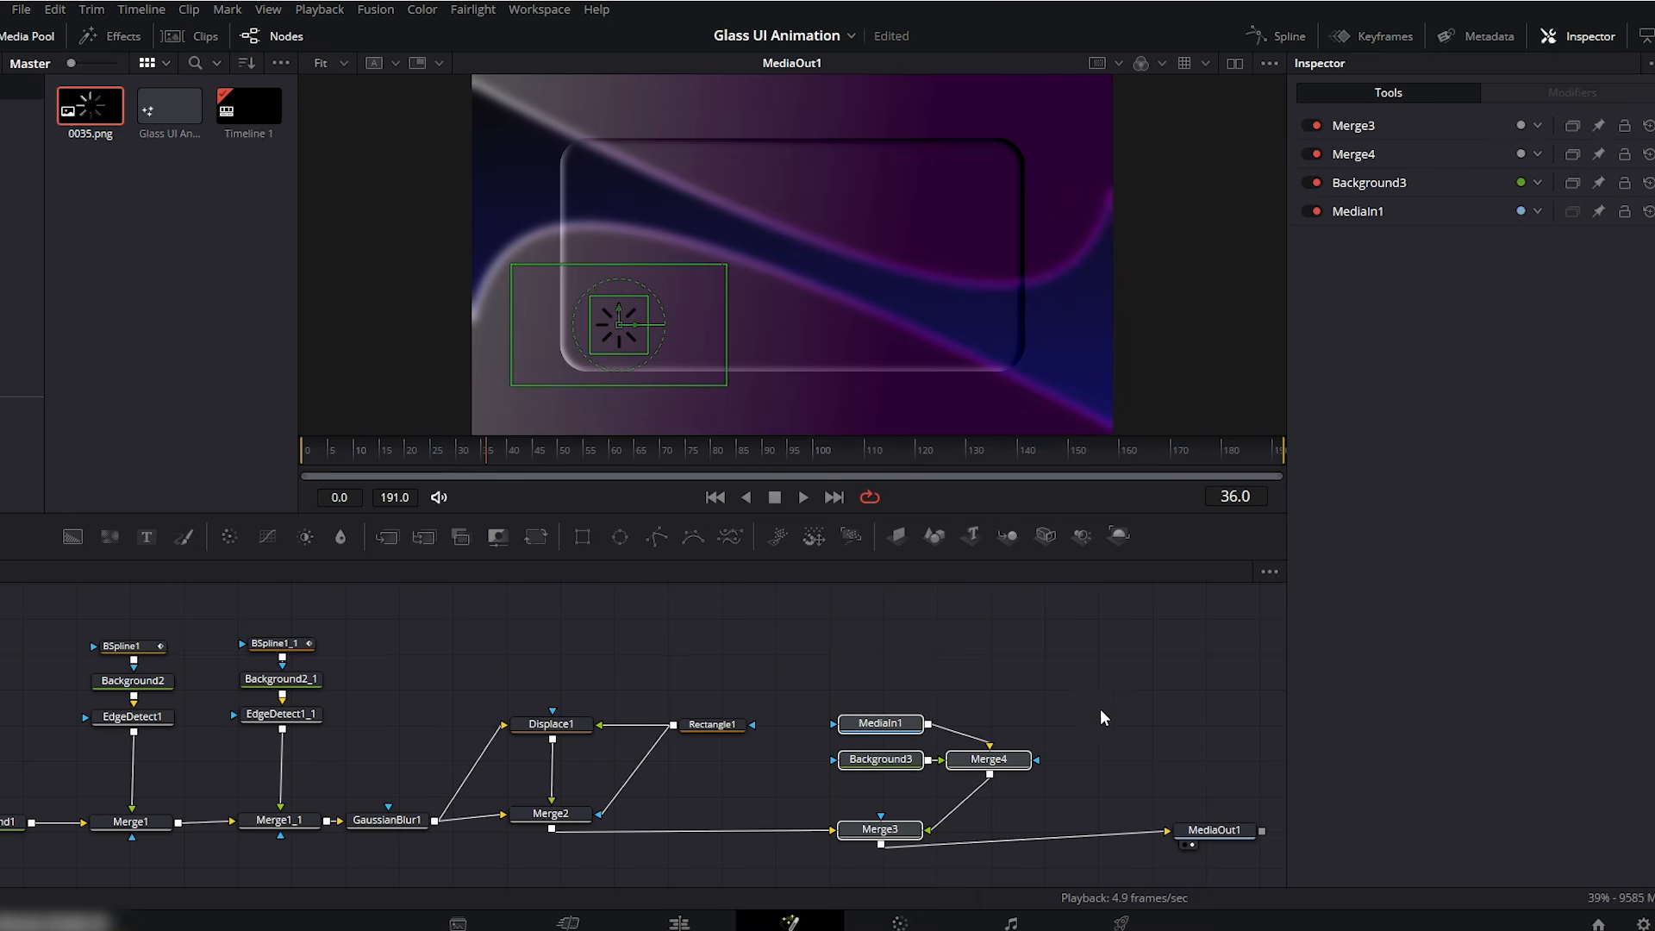
pyautogui.hotkey('ctrl', 'v')
pyautogui.moveTo(1059, 761); pyautogui.dragTo(1093, 842)
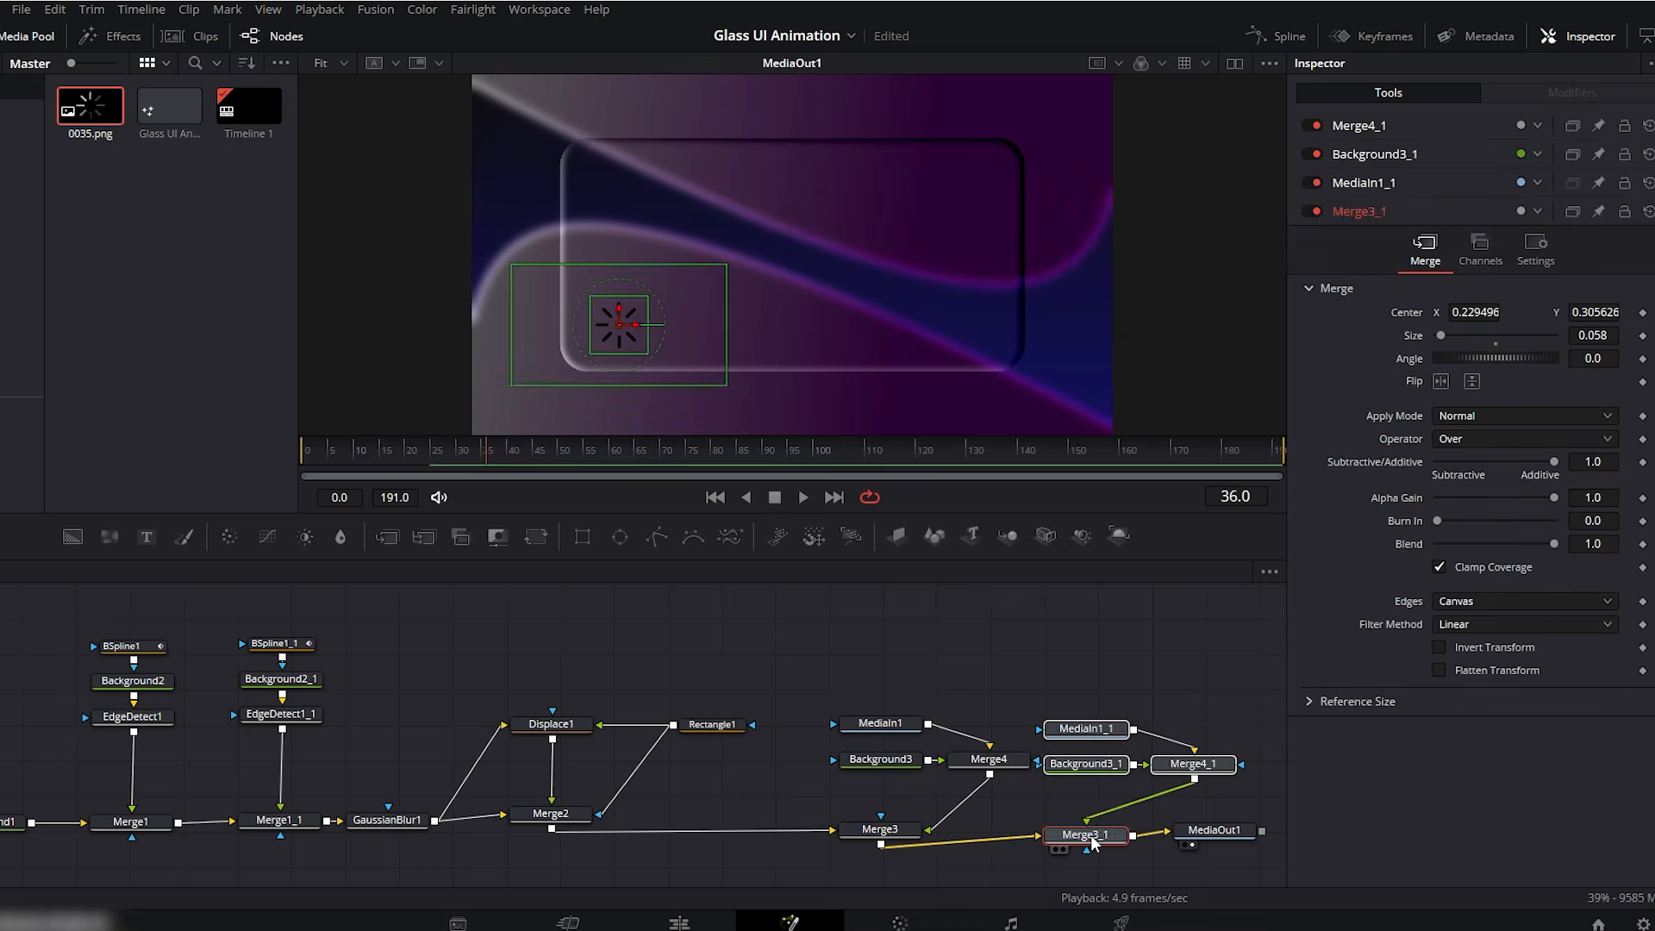
# - Move MediaOut1 farther along the node graph and shift the copied icon nodes away from the originals
pyautogui.click(1214, 830)
pyautogui.hotkey('ctrl', 'shift', 'f')
pyautogui.hotkey('ctrl', 'a')
pyautogui.click(431, 800)
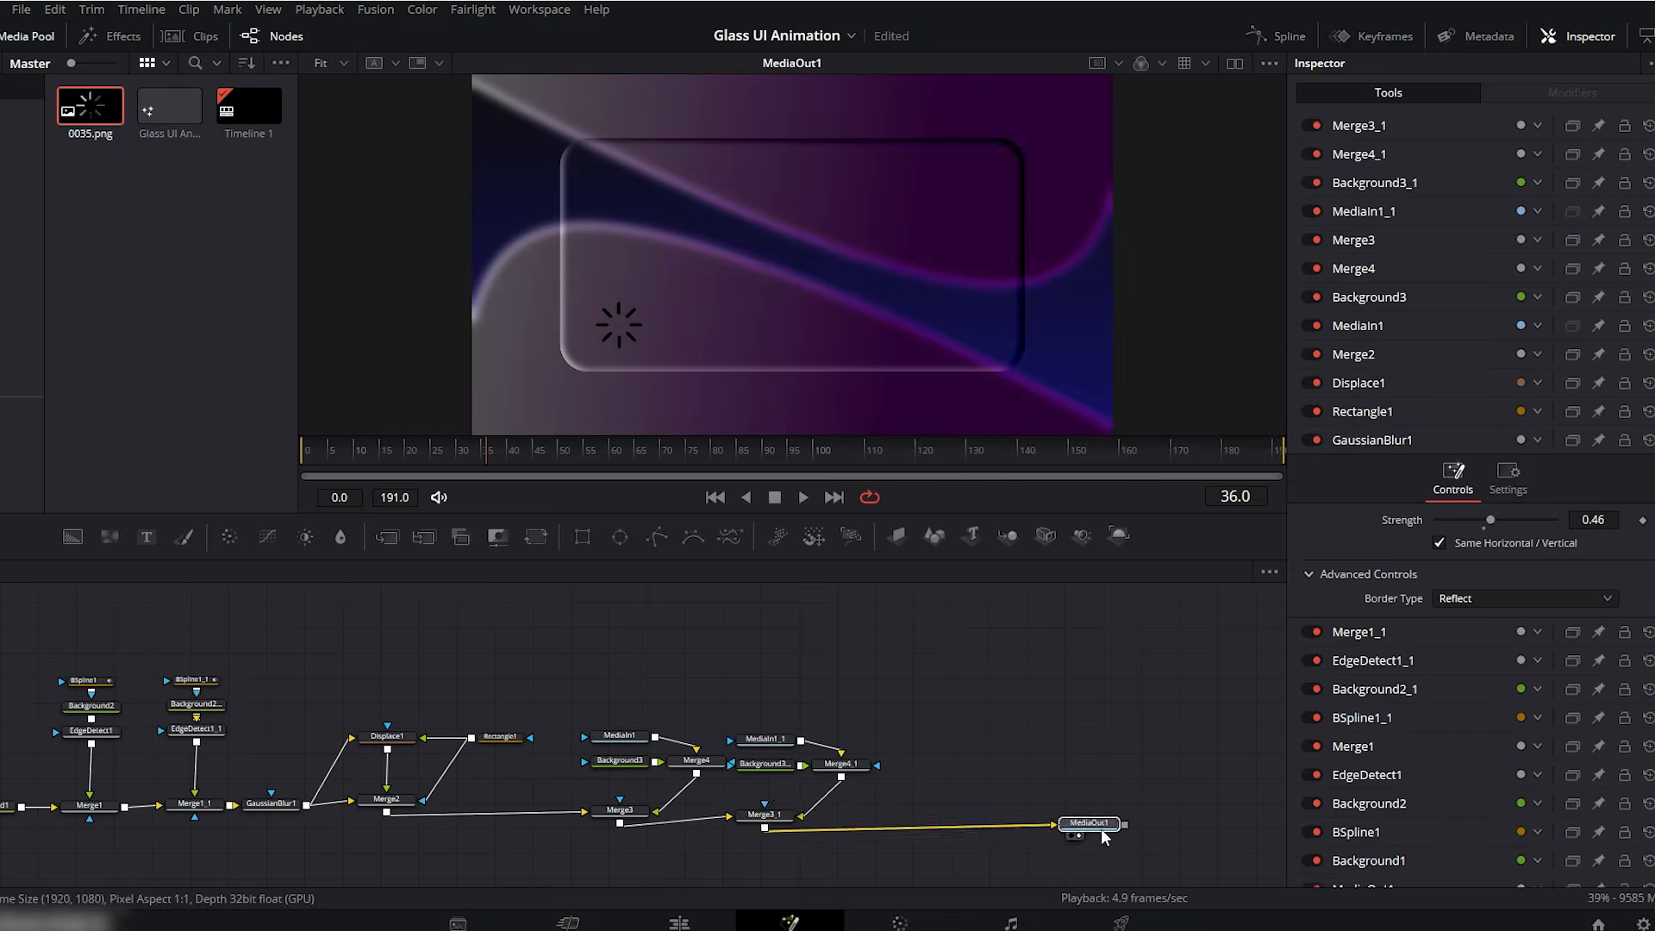
pyautogui.scroll(3, 966, 748)
pyautogui.scroll(-1, 966, 748)
pyautogui.moveTo(834, 722); pyautogui.dragTo(921, 815)
# - Change the colour of Background3_1 to white, #ffffff
pyautogui.click(908, 734)
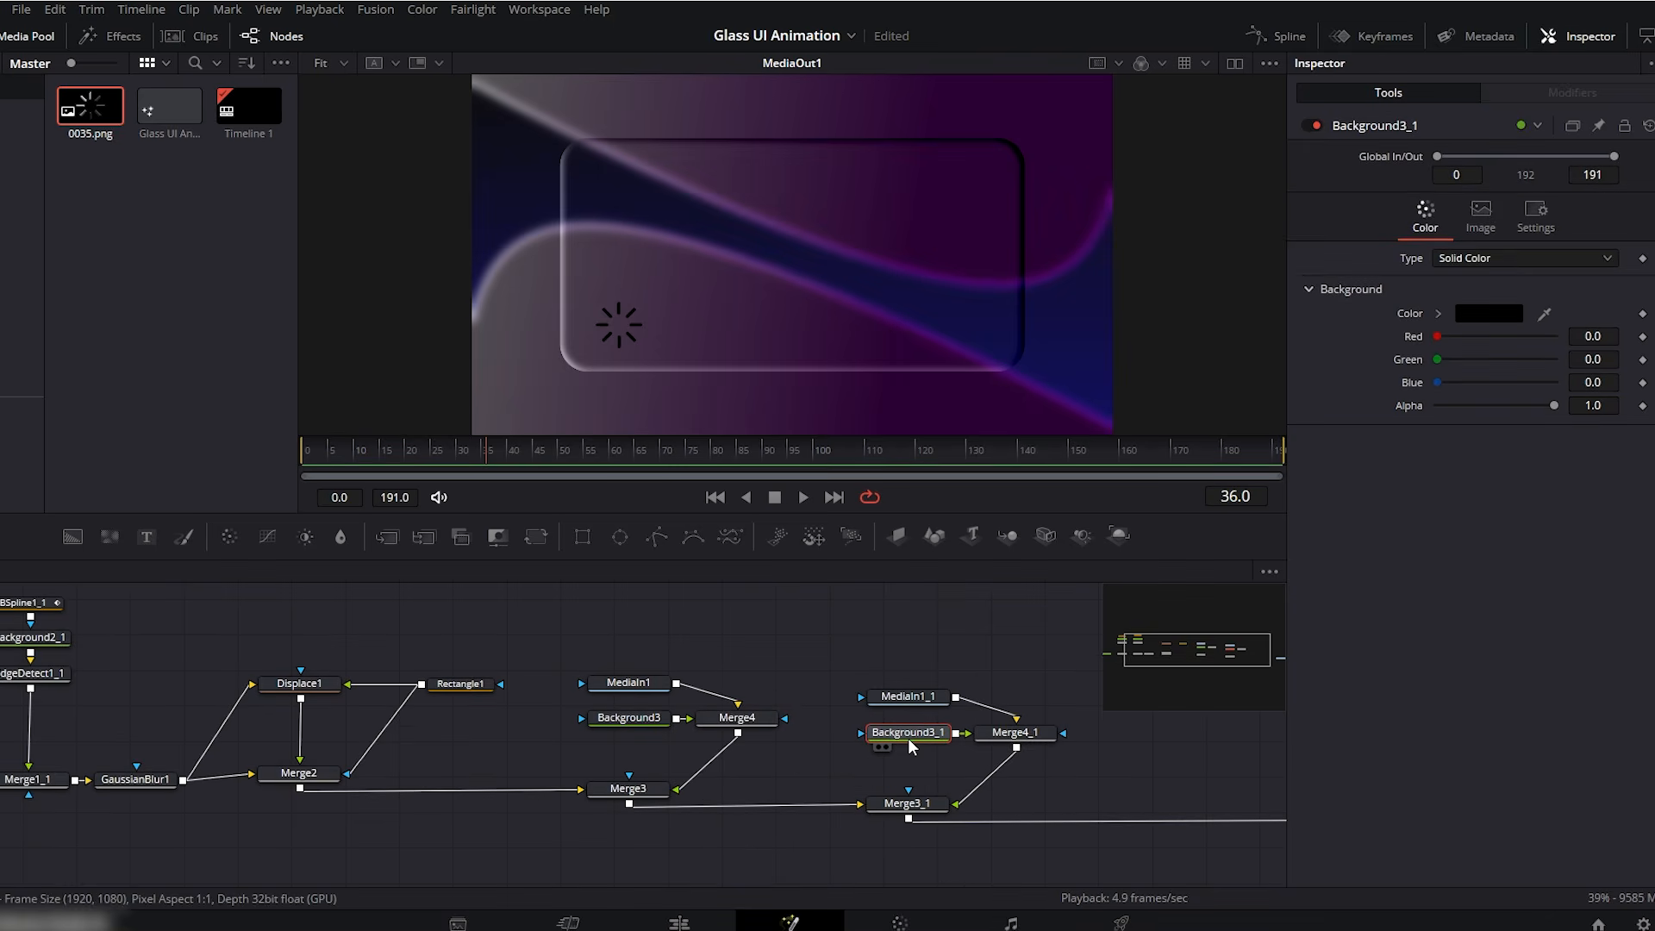
pyautogui.click(1456, 312)
pyautogui.click(1005, 371)
pyautogui.moveTo(1005, 371); pyautogui.dragTo(1007, 309)
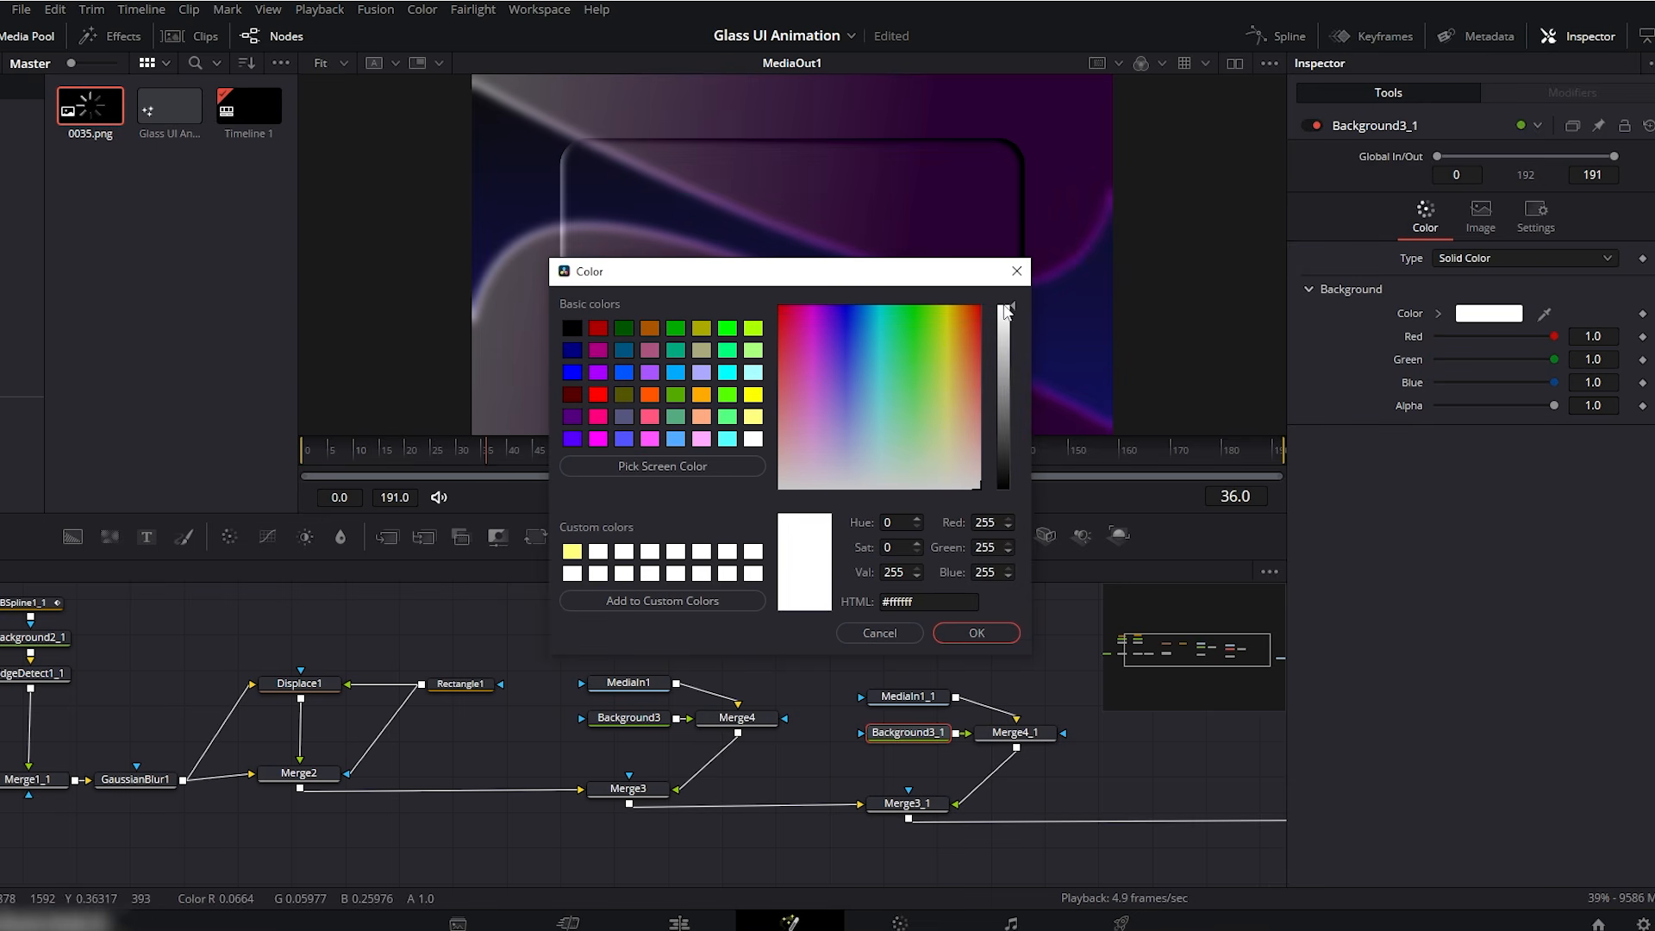
pyautogui.click(970, 632)
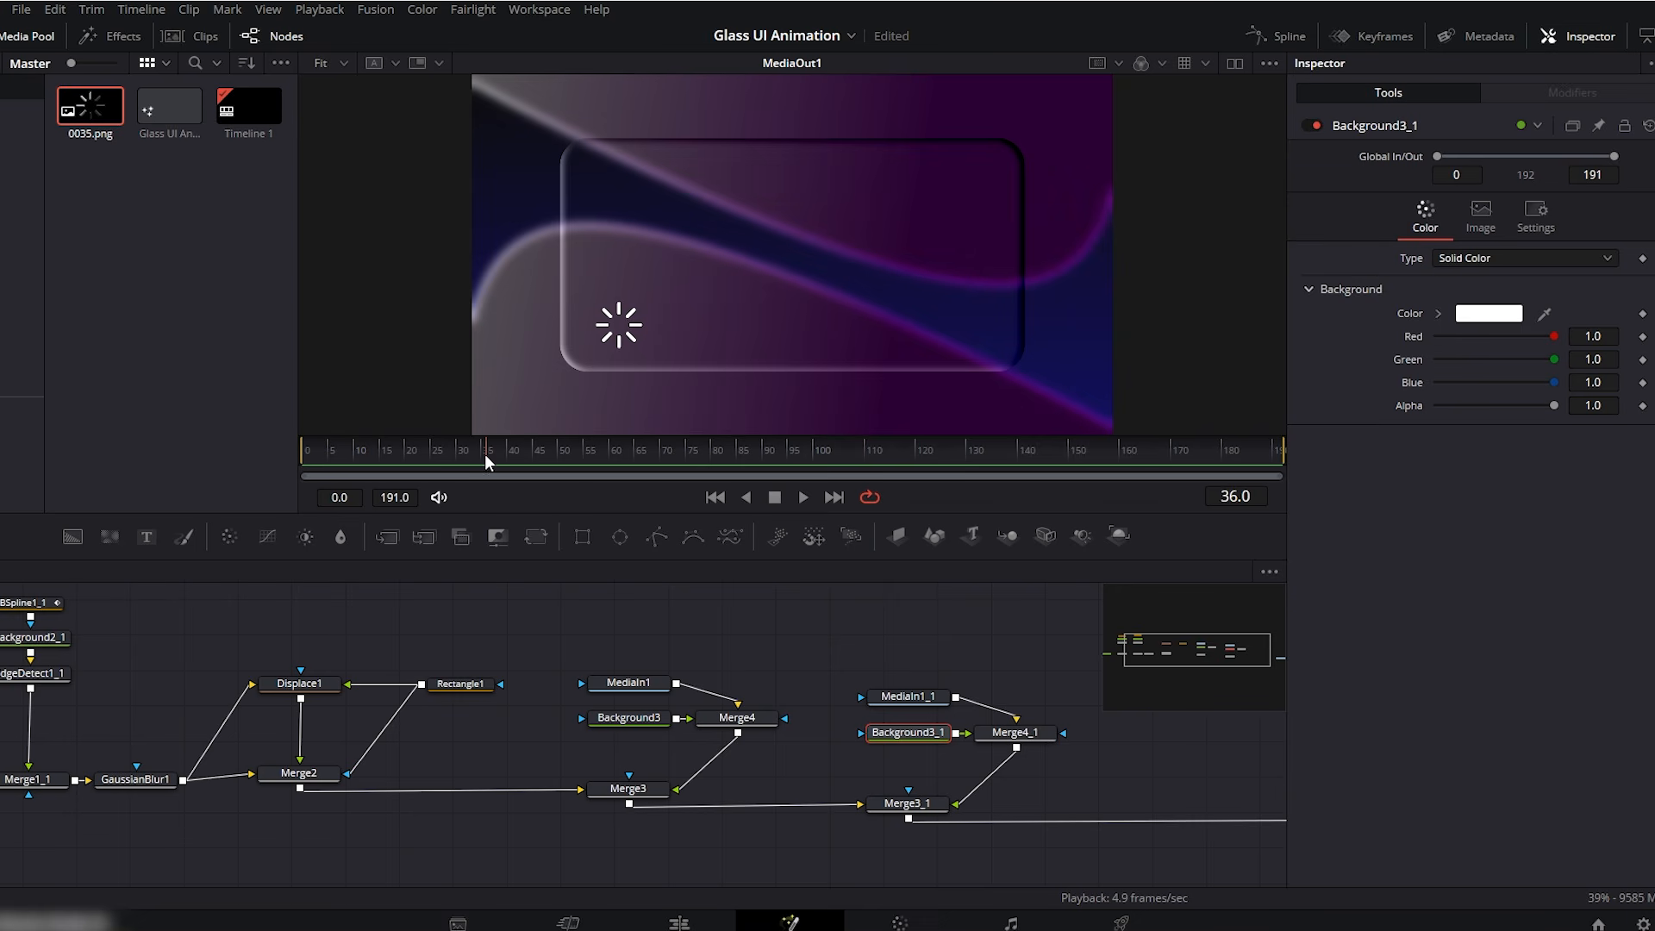
# - Keyframe Merge3_1's Angle at 0.0 on frame 0 and at 1182.0 on frame 191
pyautogui.moveTo(392, 459); pyautogui.dragTo(304, 457)
pyautogui.click(917, 814)
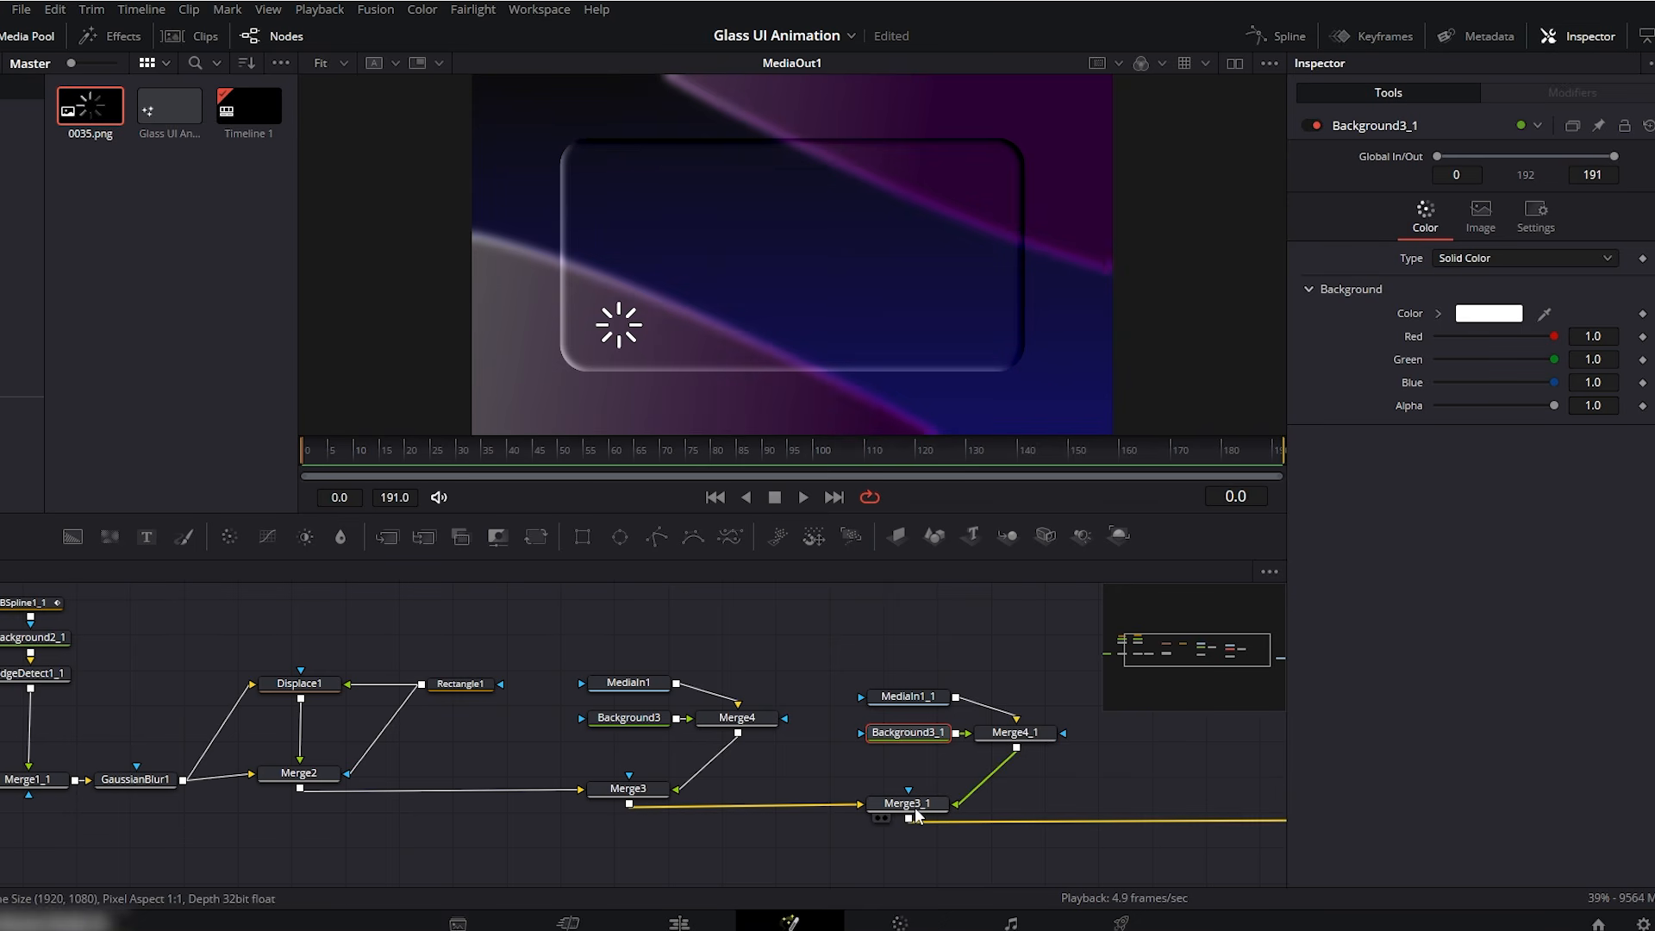
pyautogui.click(1642, 273)
pyautogui.click(1251, 462)
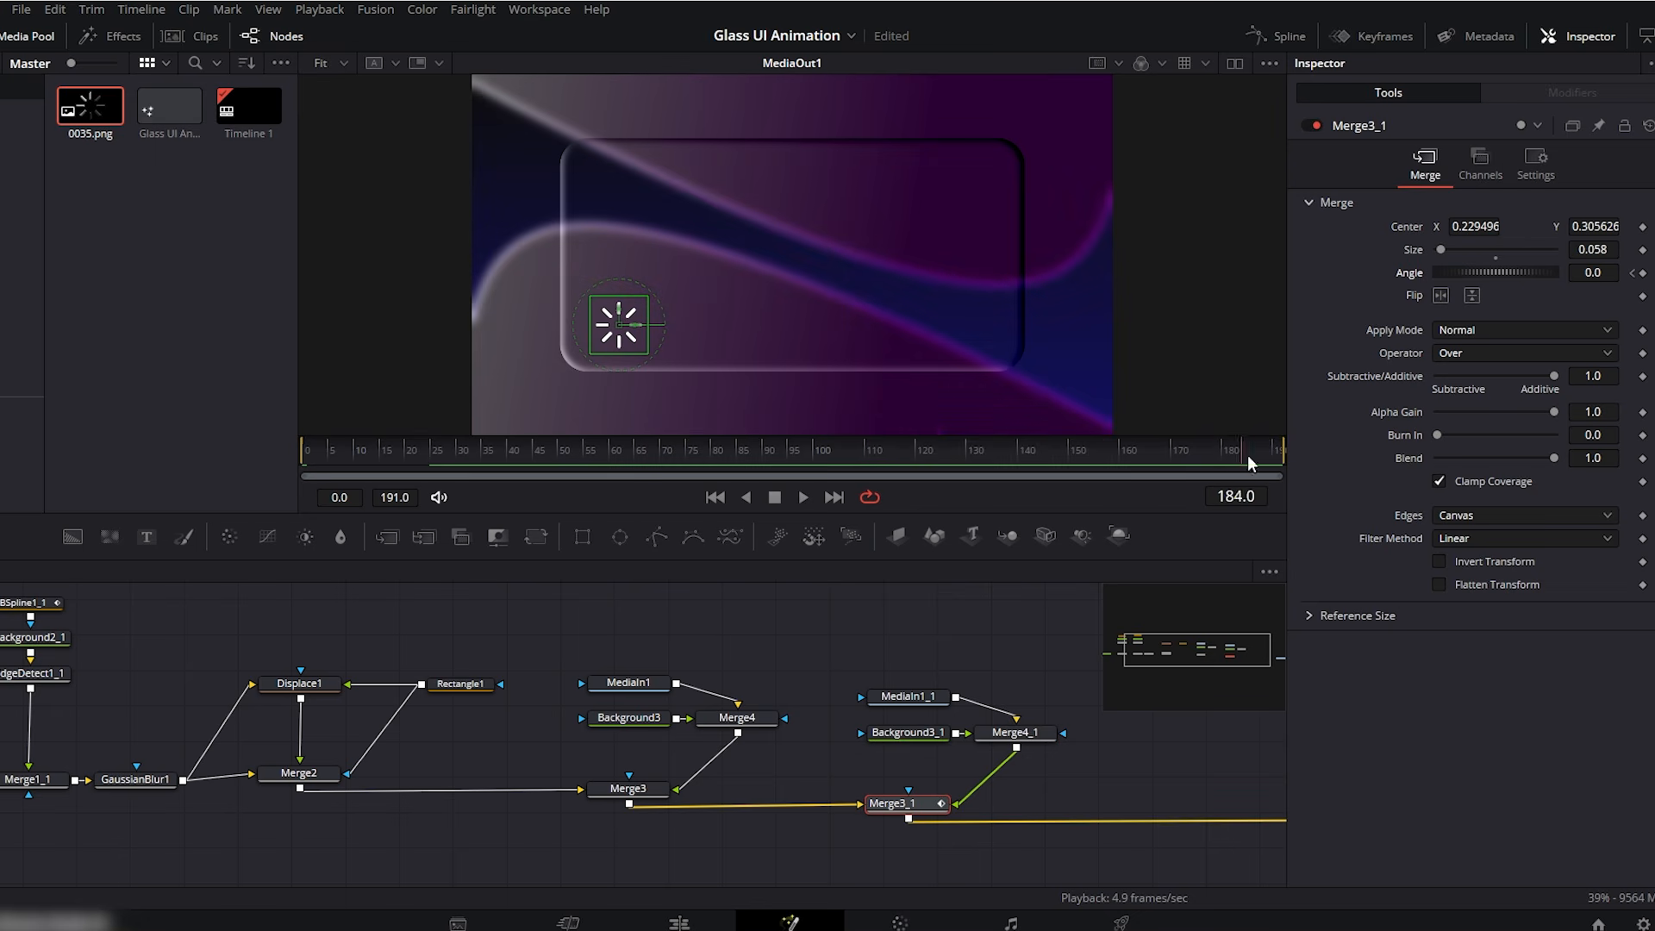
pyautogui.click(1596, 274)
pyautogui.write('1100')
pyautogui.press('Tab')
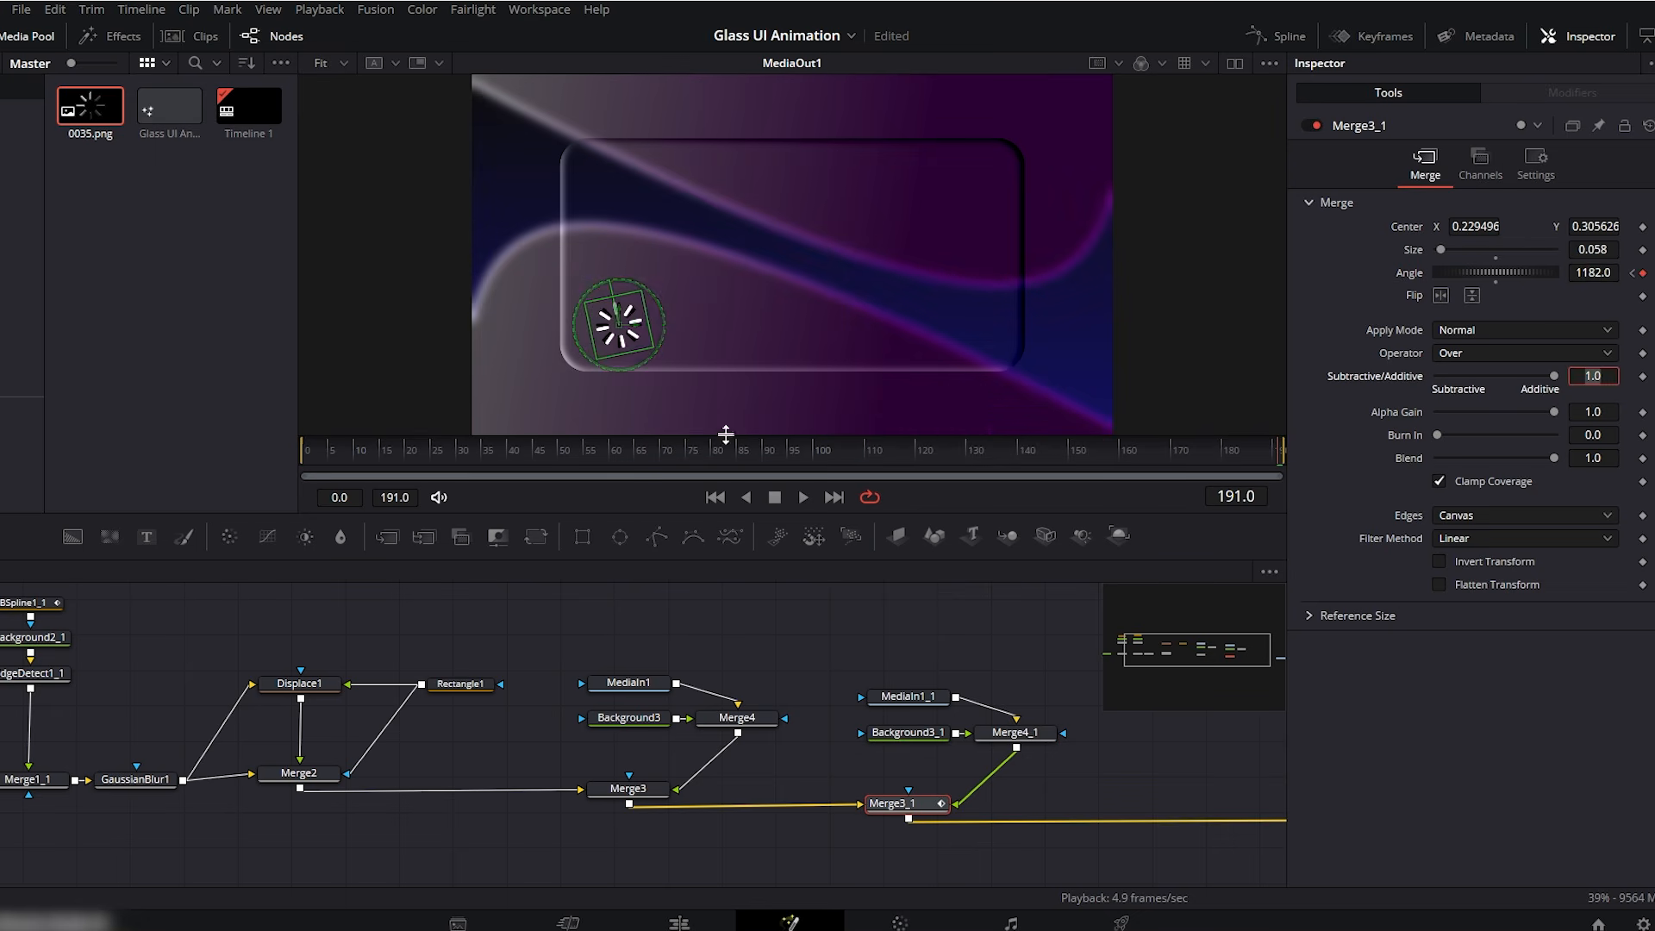
# - Play the animation from frame 0 to check the icon's rotation, and stop it
pyautogui.moveTo(343, 462); pyautogui.dragTo(313, 469)
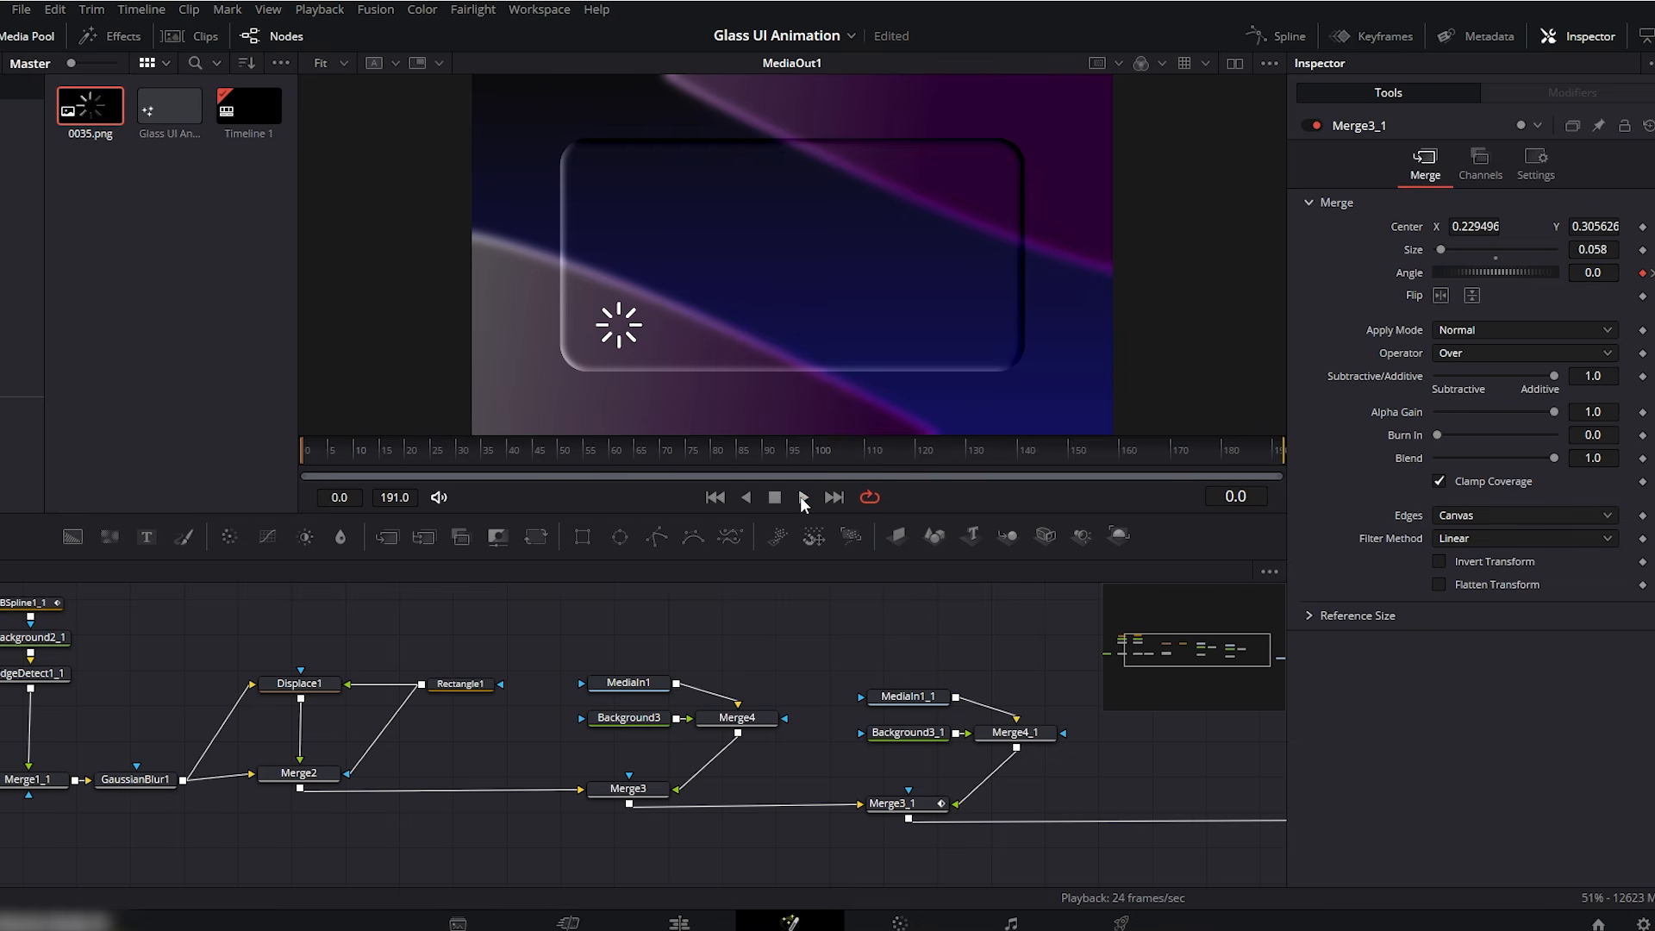
pyautogui.click(804, 497)
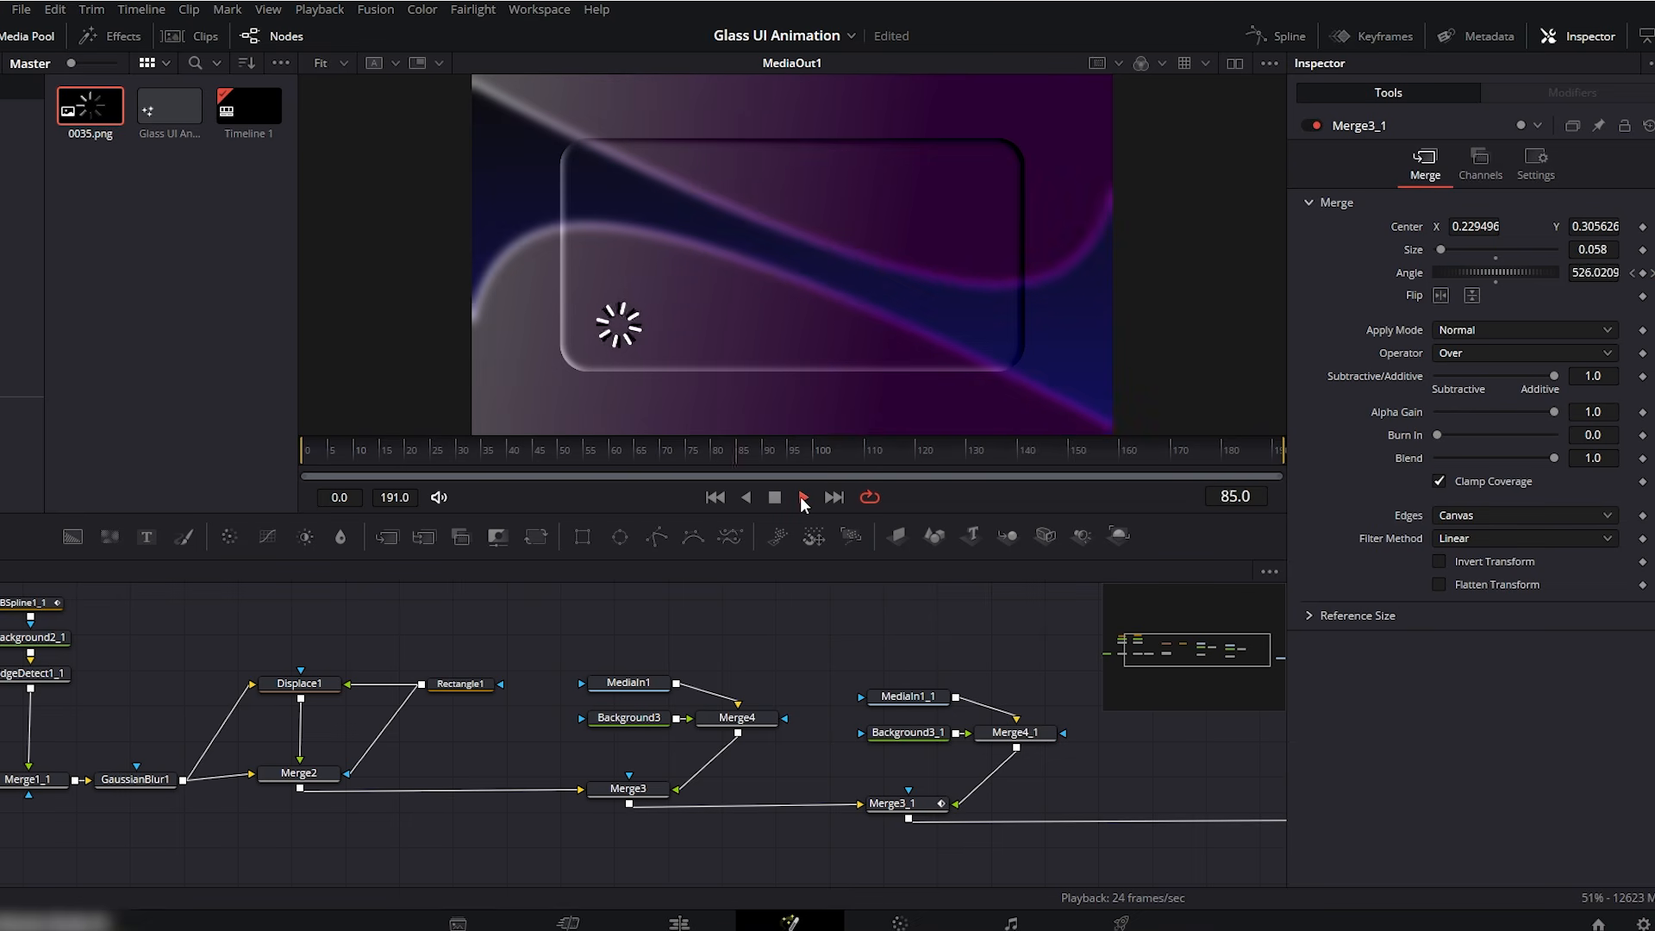
pyautogui.click(778, 500)
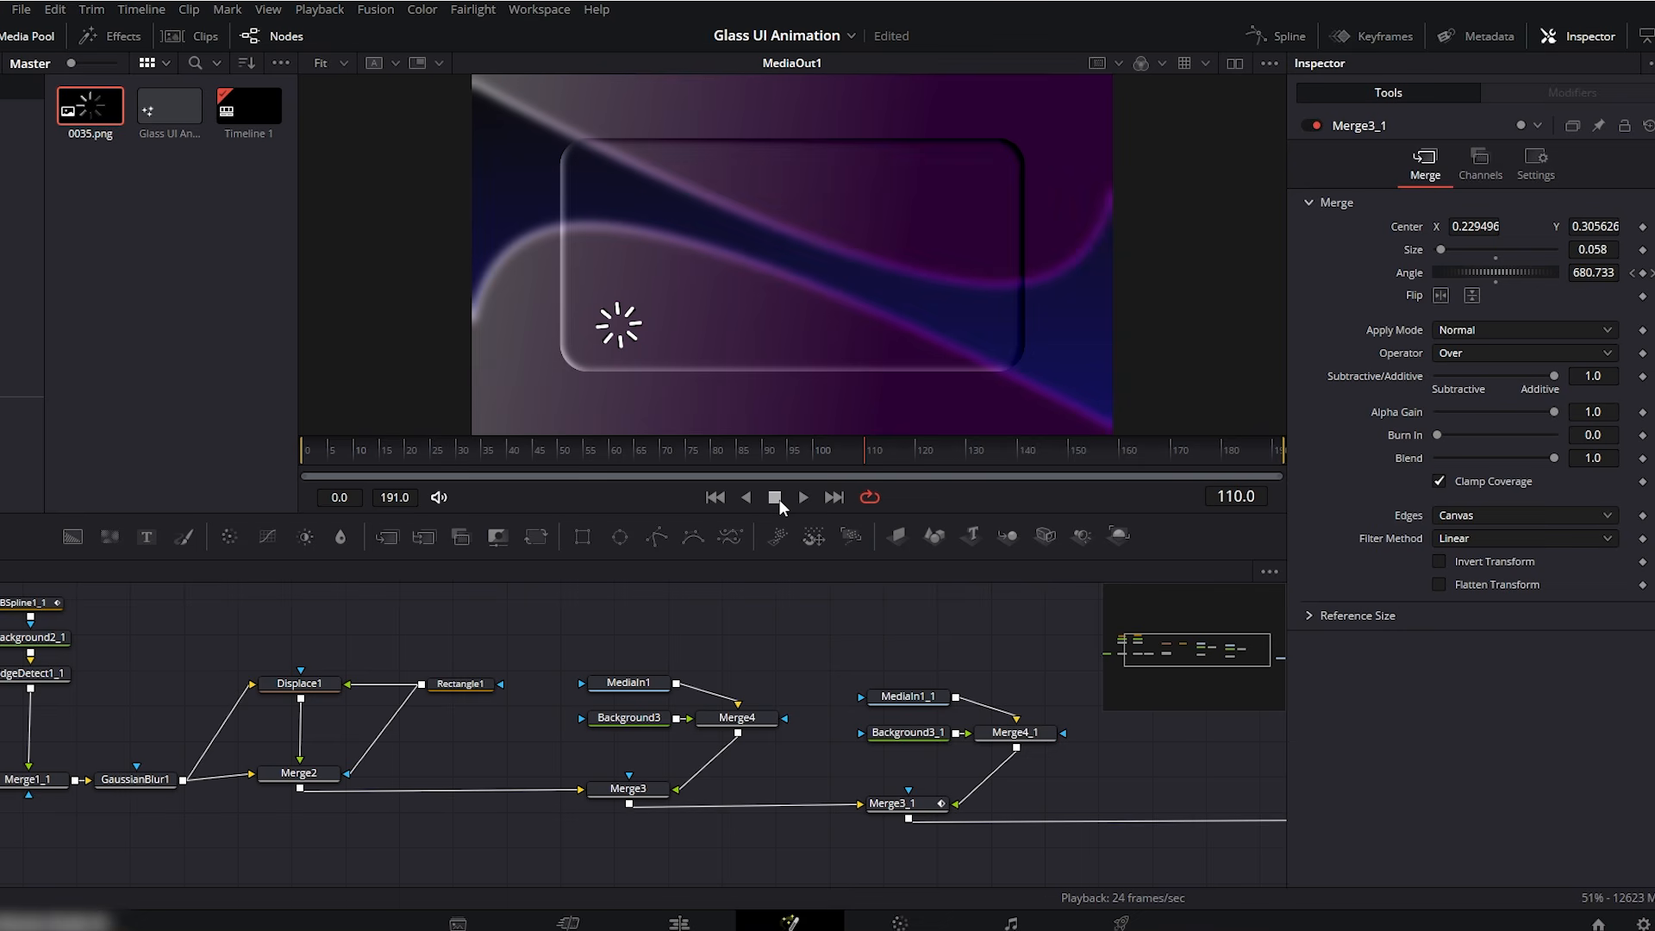
# - Merge a new Background over Merge3_1 and move MediaOut1 farther along the node graph to make room
pyautogui.moveTo(73, 536); pyautogui.dragTo(275, 569)
pyautogui.moveTo(1170, 752); pyautogui.dragTo(909, 819)
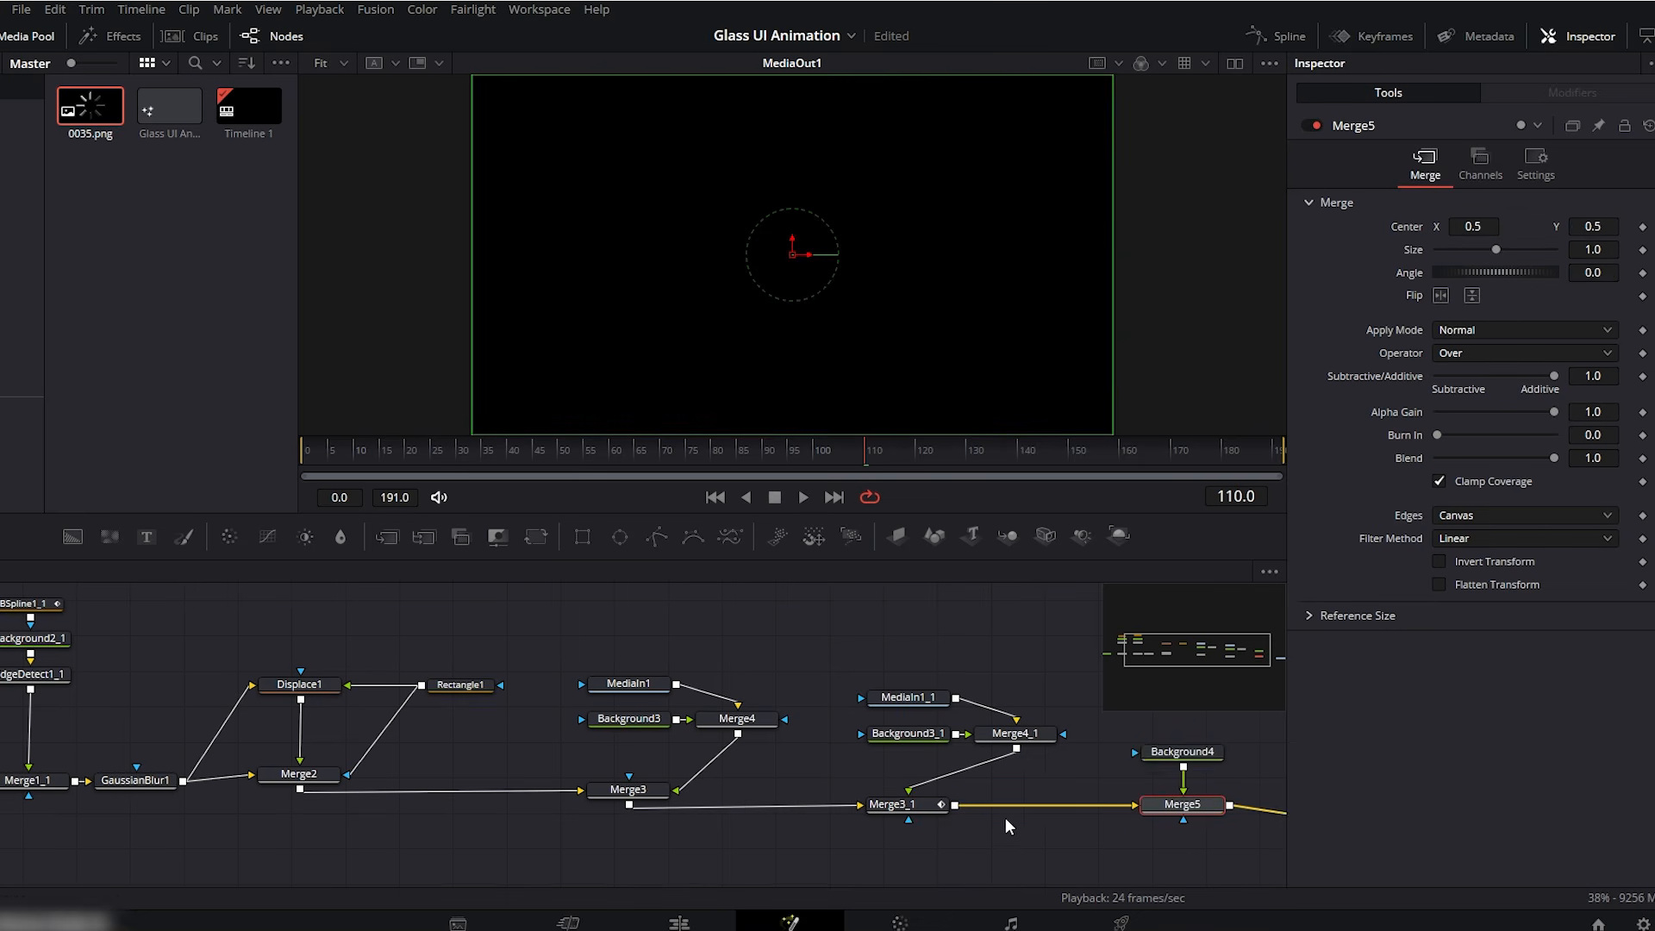
pyautogui.click(1183, 752)
pyautogui.moveTo(1203, 657); pyautogui.dragTo(1254, 665)
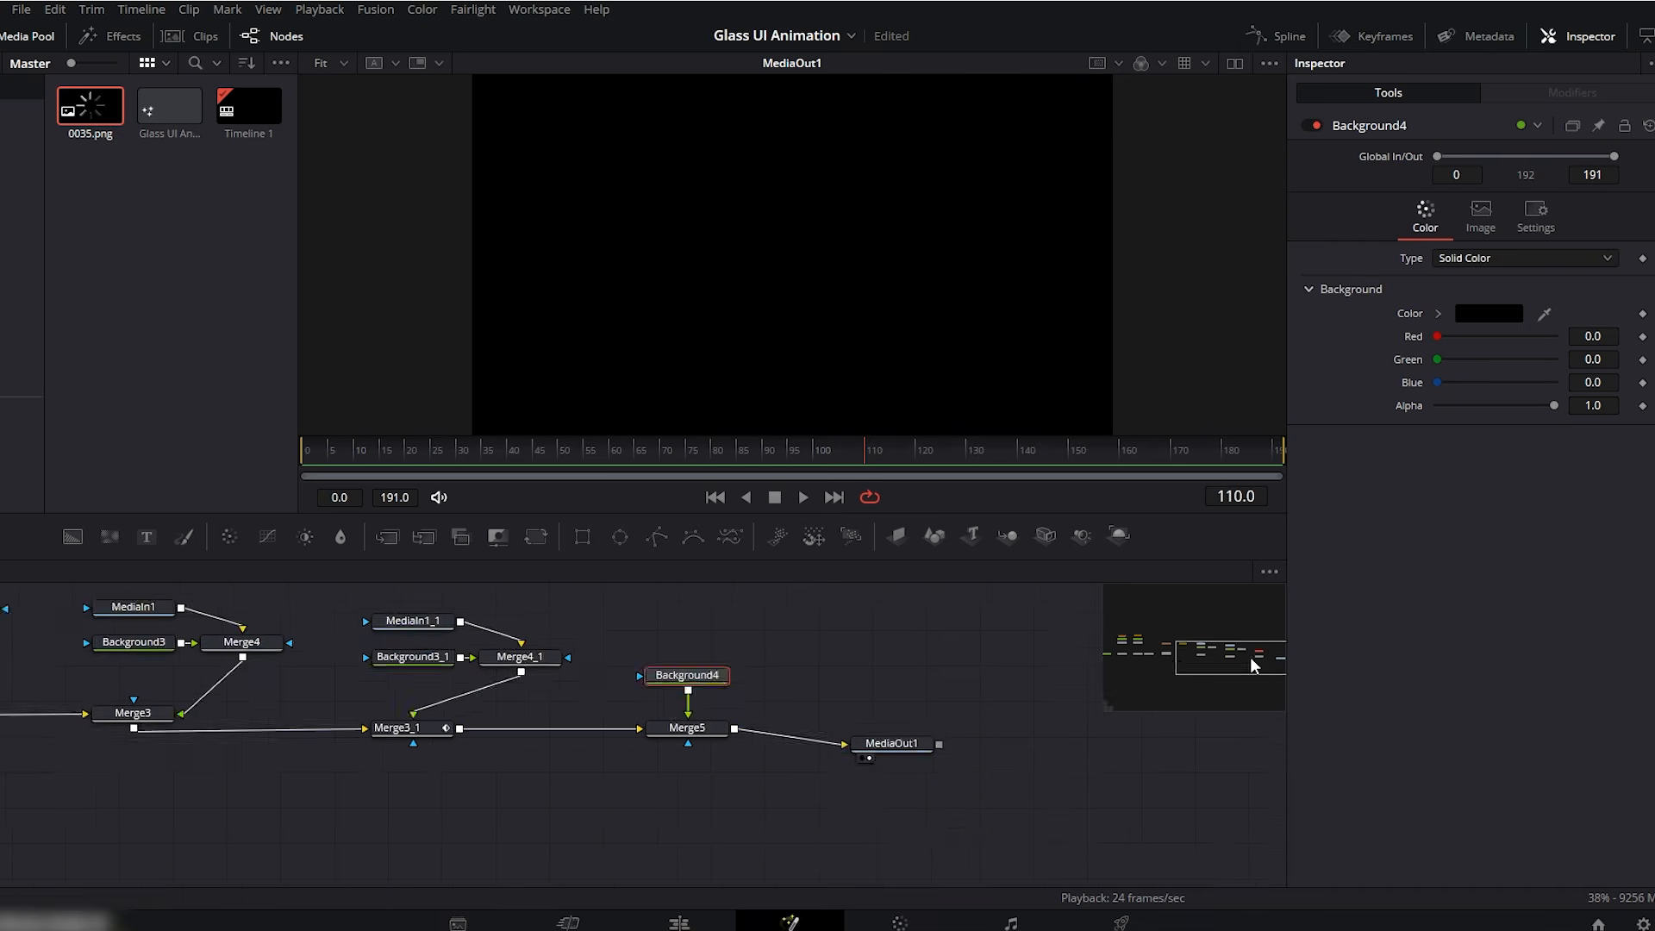
pyautogui.moveTo(688, 794); pyautogui.dragTo(1155, 780)
# - Mask Background4 with a straight horizontal Polygon line from beside the icon to near the panel's far edge, with Border Width 0.0161
pyautogui.click(477, 734)
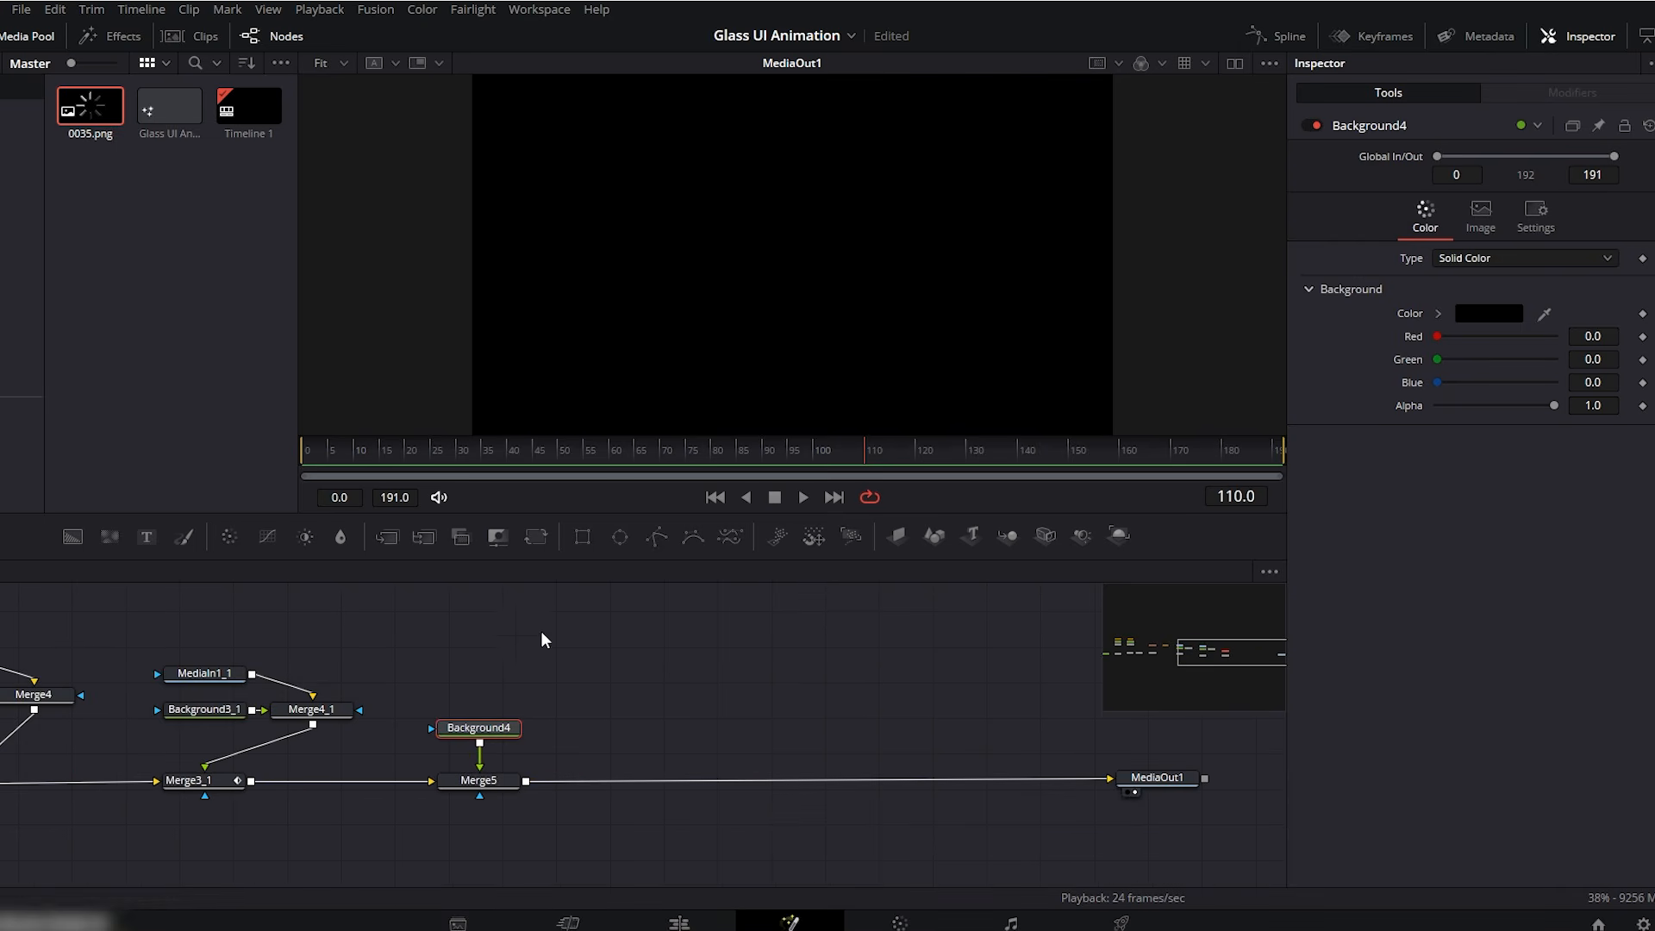
pyautogui.click(657, 537)
pyautogui.click(581, 454)
pyautogui.press('Left')
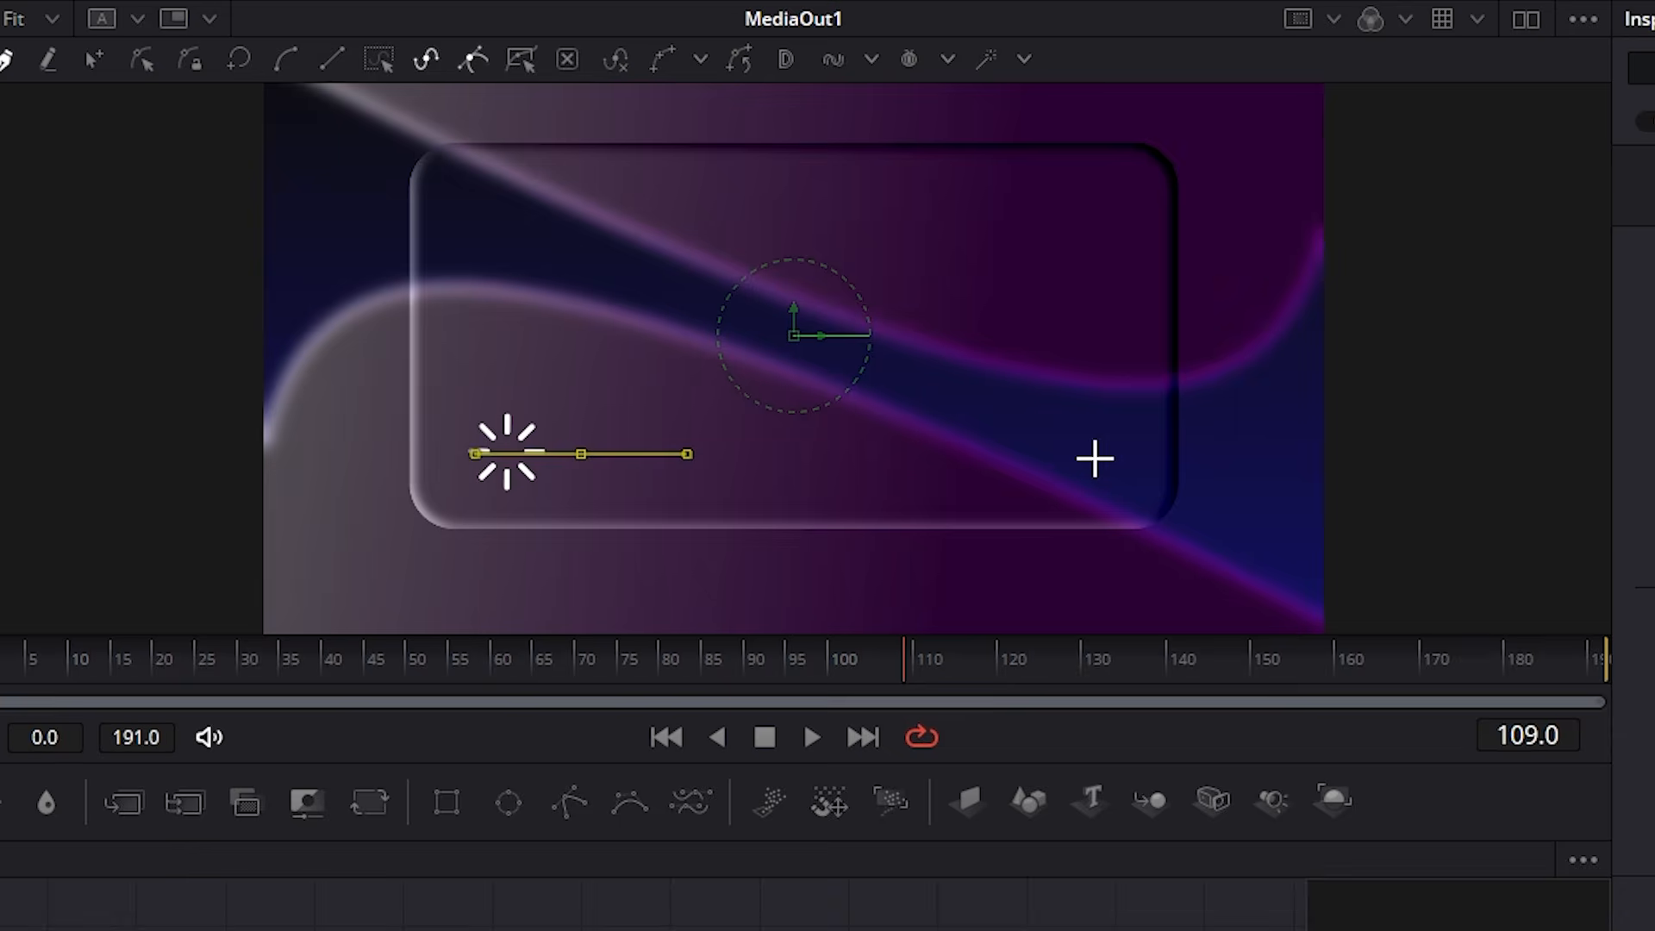
pyautogui.moveTo(924, 452); pyautogui.dragTo(1095, 458)
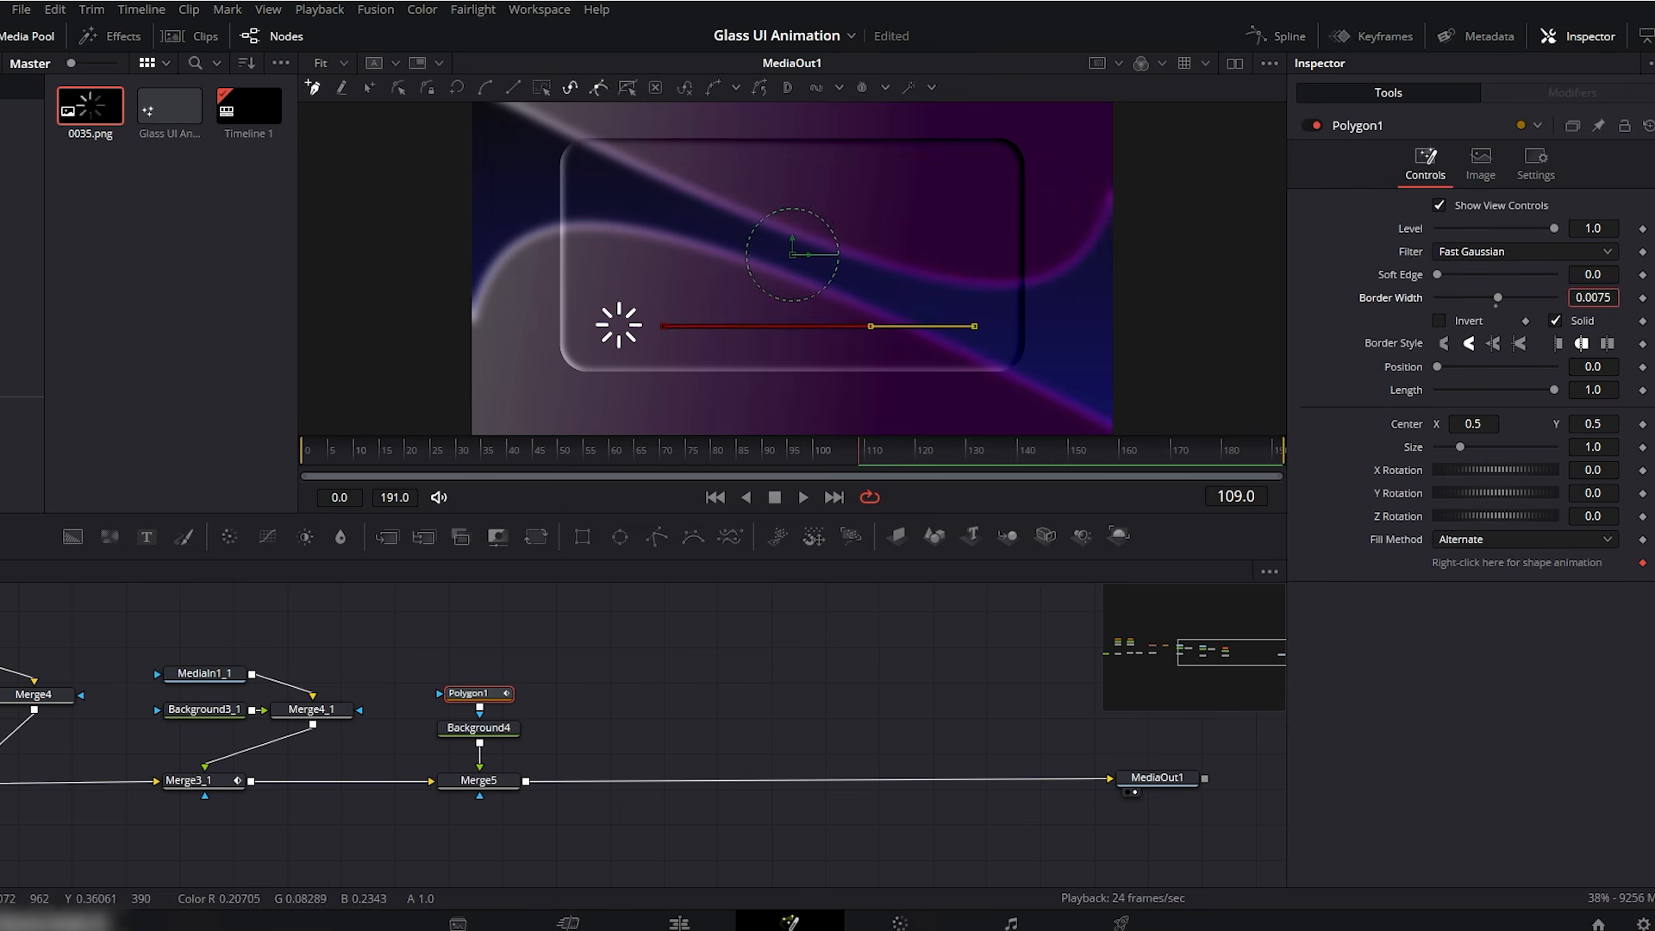
pyautogui.moveTo(1593, 298); pyautogui.dragTo(1606, 297)
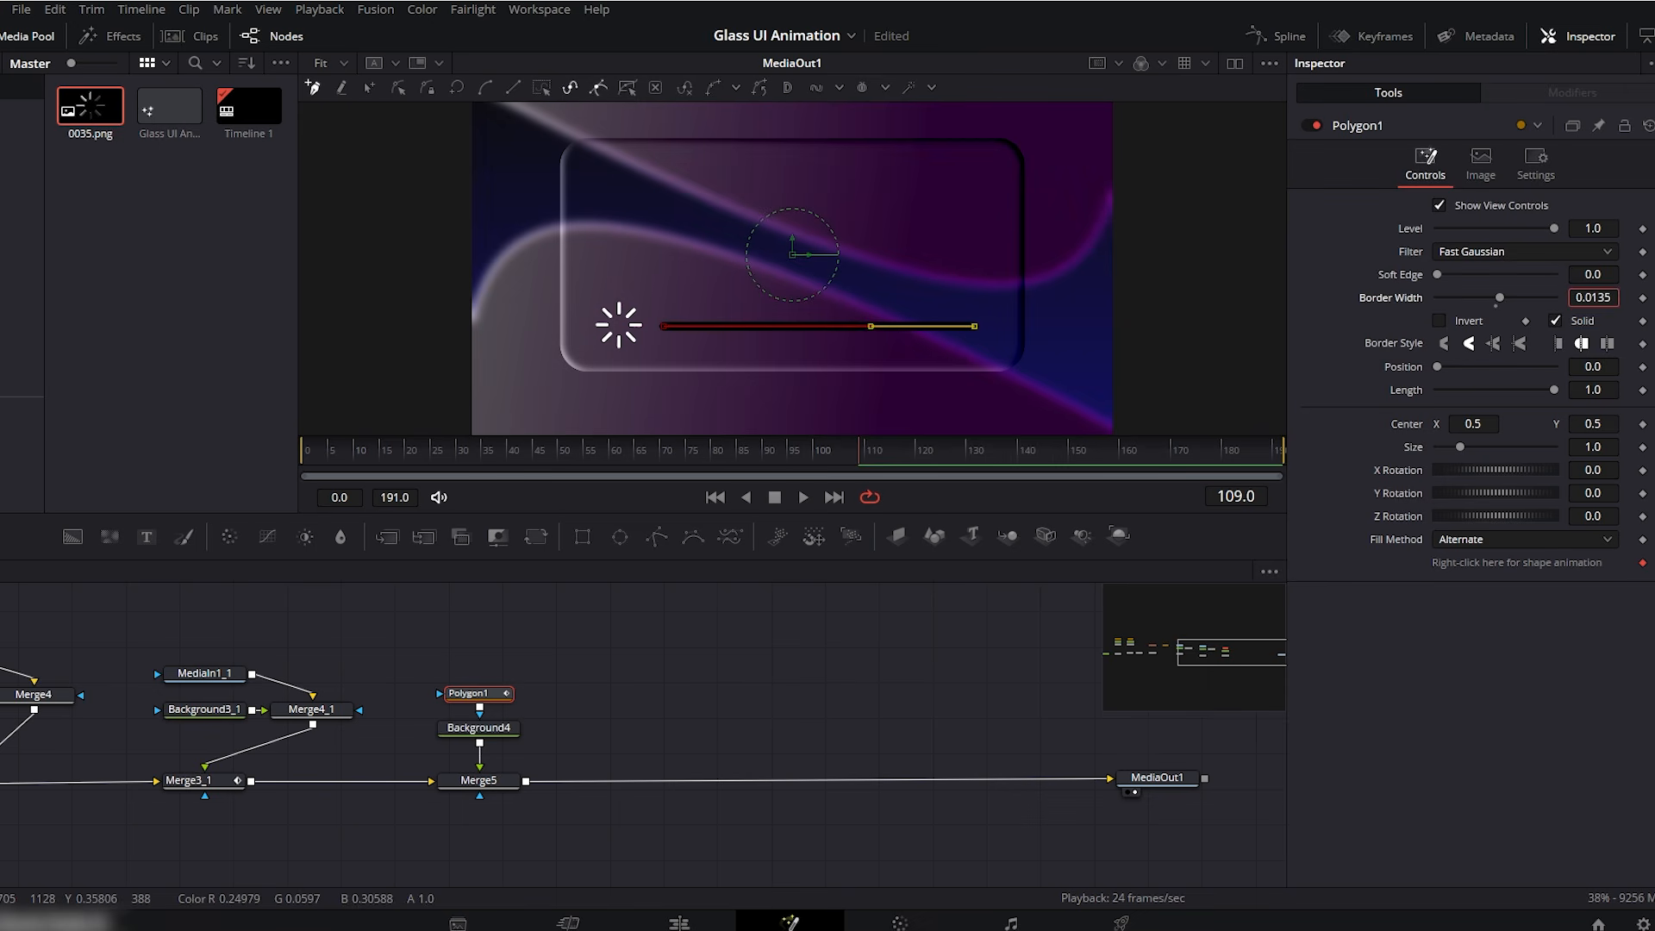
# - Change the colour of Background4 to dark grey, #1f1f1f
pyautogui.click(477, 731)
pyautogui.click(1515, 308)
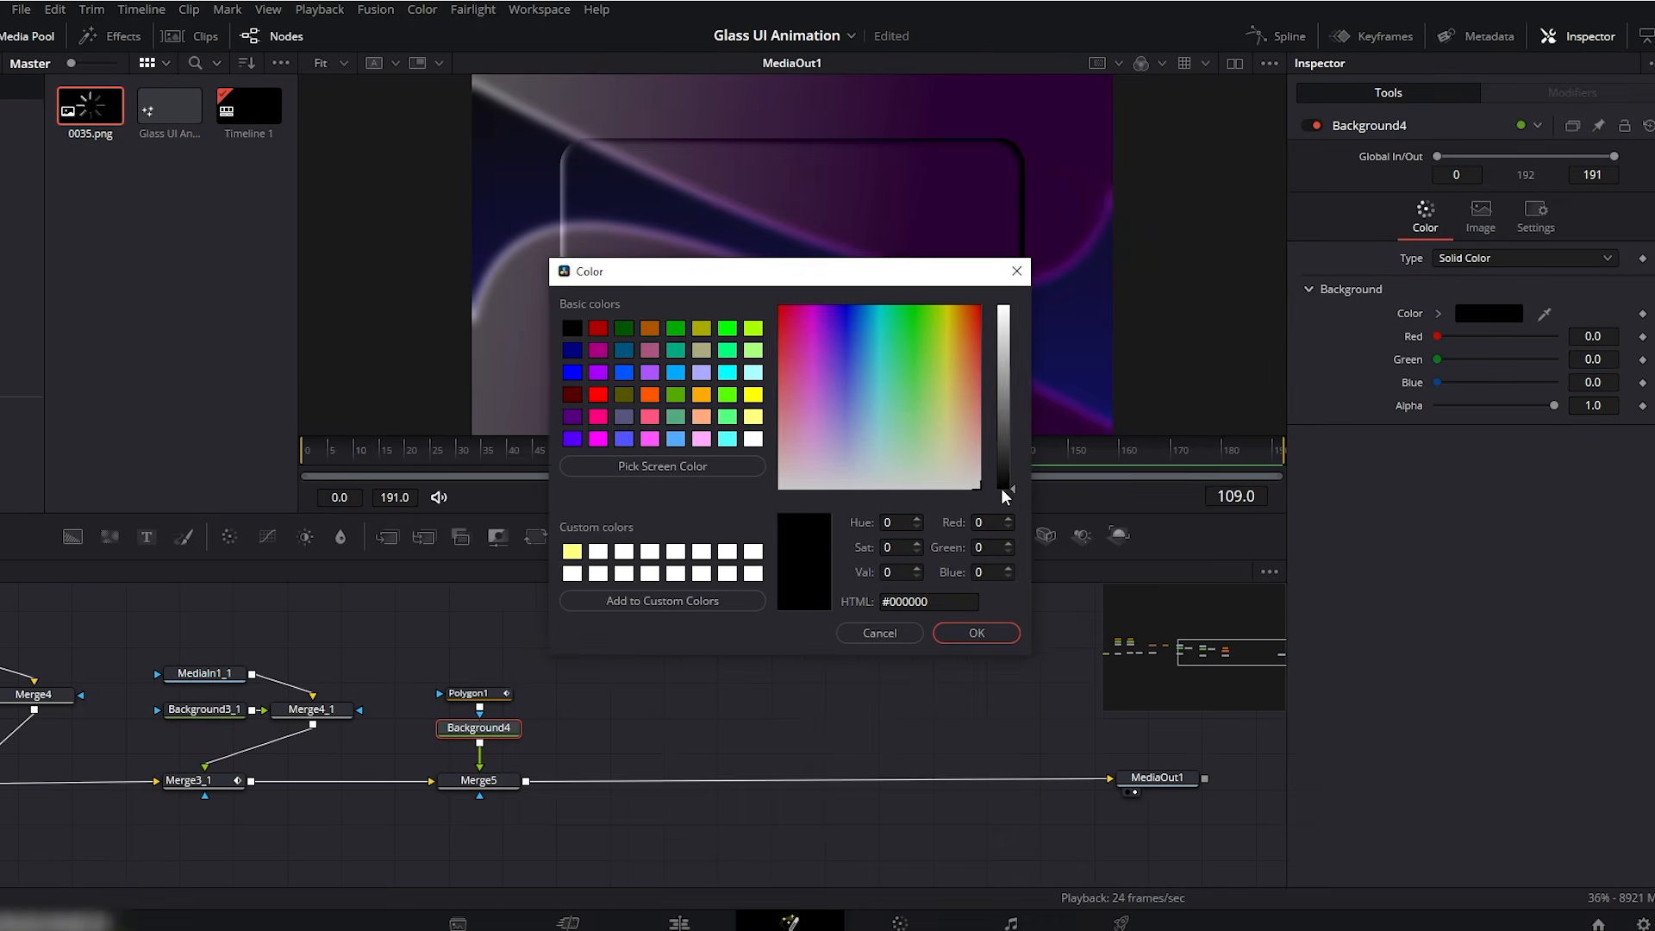
pyautogui.moveTo(978, 663); pyautogui.dragTo(983, 639)
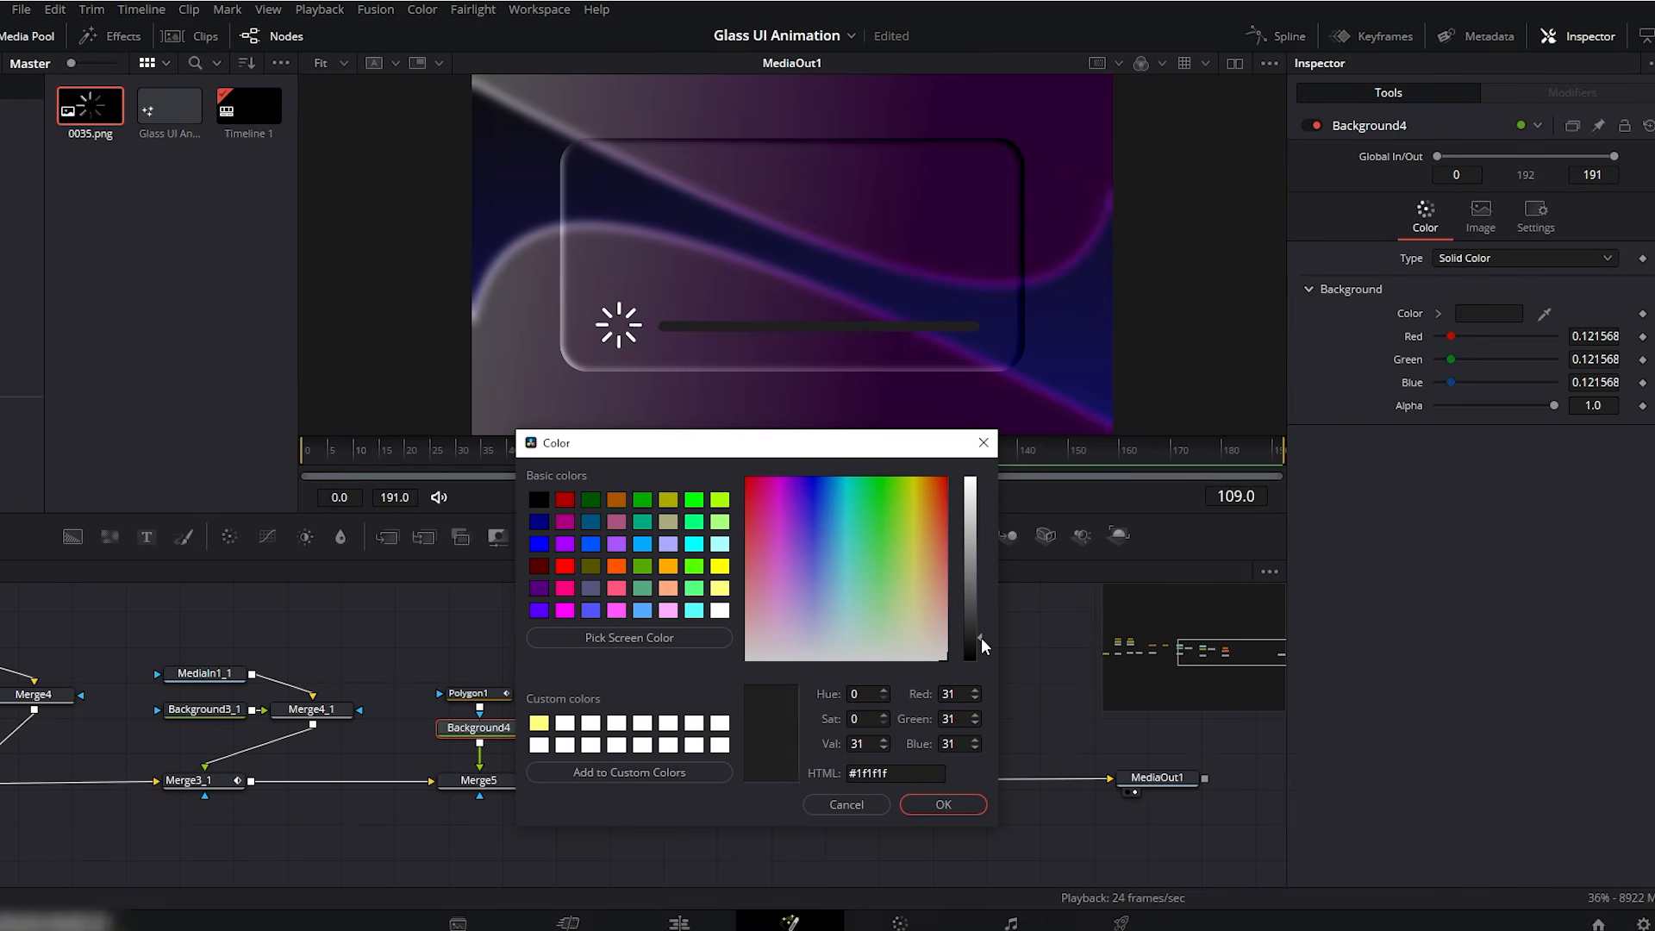
pyautogui.click(930, 809)
# - Duplicate Polygon1, Background4 and Merge5, and insert the copies between Merge5 and MediaOut1
pyautogui.moveTo(530, 673); pyautogui.dragTo(479, 800)
pyautogui.hotkey('ctrl', 'c')
pyautogui.hotkey('ctrl', 'v')
pyautogui.moveTo(612, 782); pyautogui.dragTo(632, 787)
# - Change the colour of Background4_1 to white, #ffffff
pyautogui.click(630, 730)
pyautogui.click(1467, 312)
pyautogui.moveTo(1007, 467); pyautogui.dragTo(1007, 307)
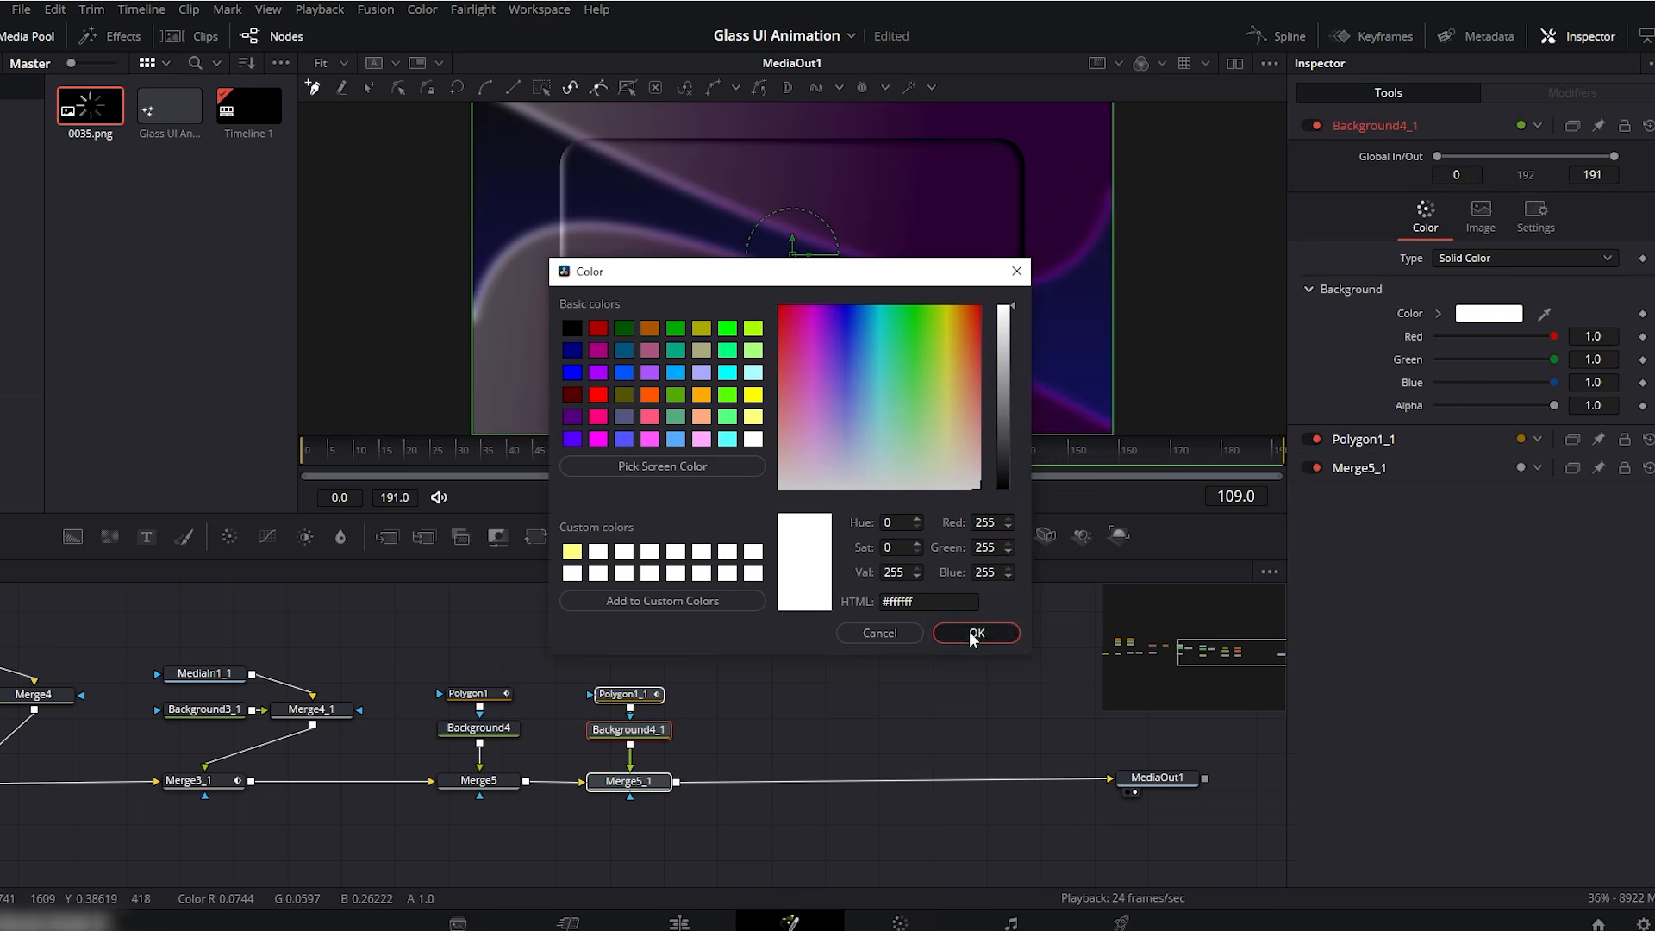
pyautogui.click(973, 633)
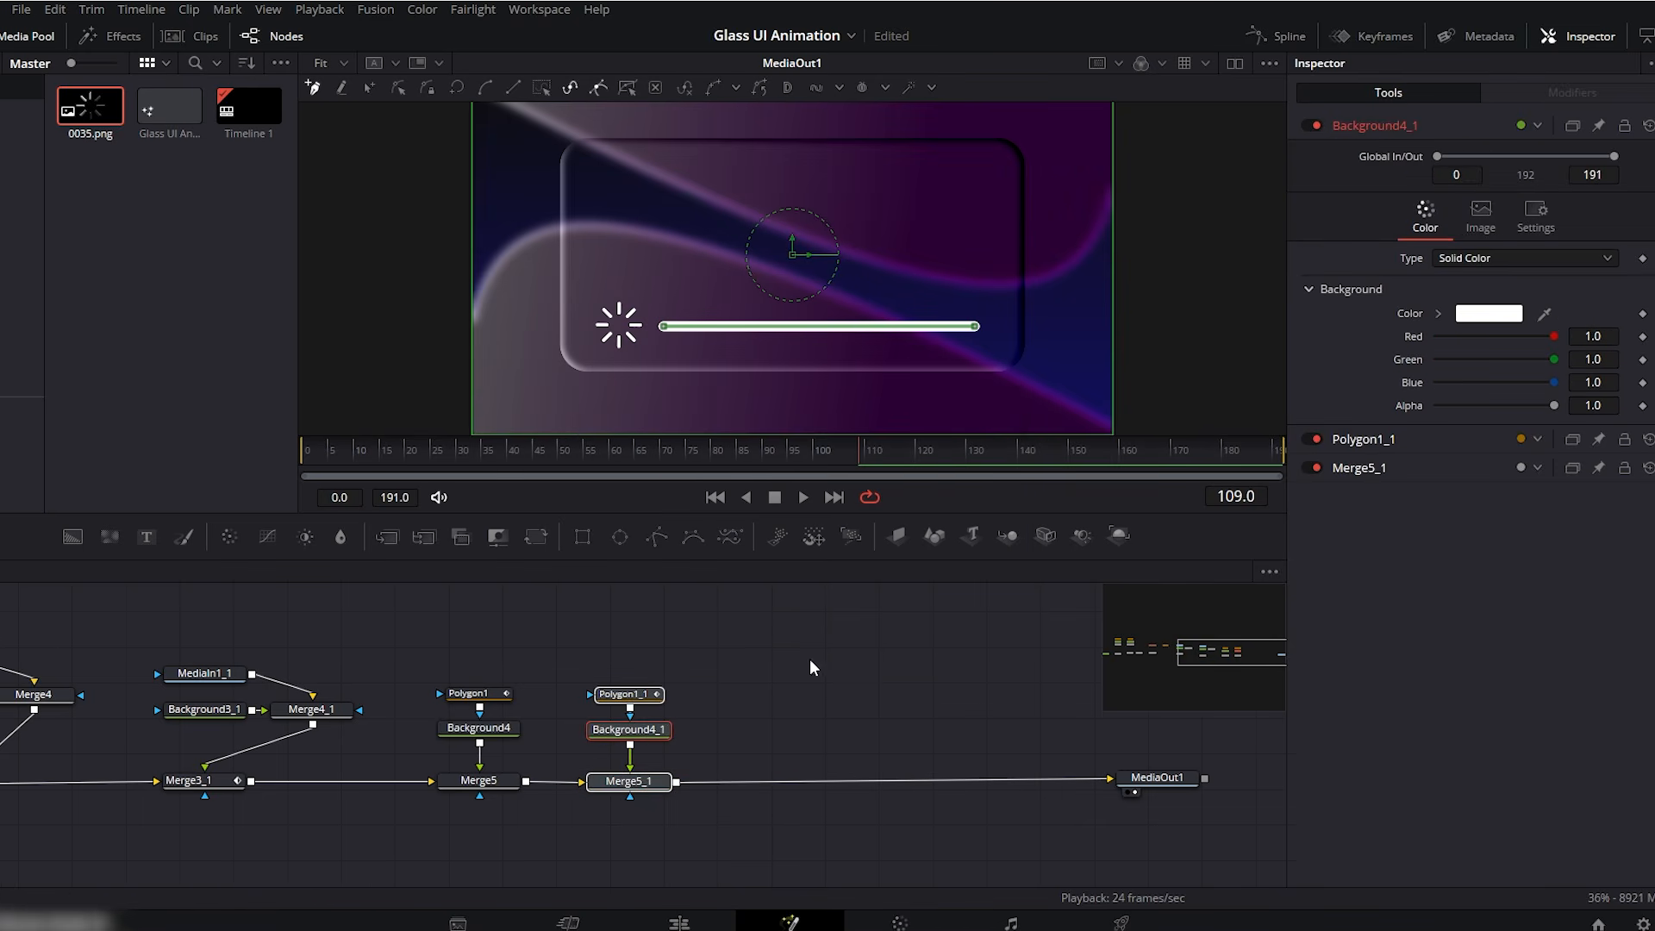
# - Keyframe Polygon1_1's Length at 0.0 on frame 0 and at 1.0 on frame 191
pyautogui.click(623, 694)
pyautogui.moveTo(613, 466); pyautogui.dragTo(301, 465)
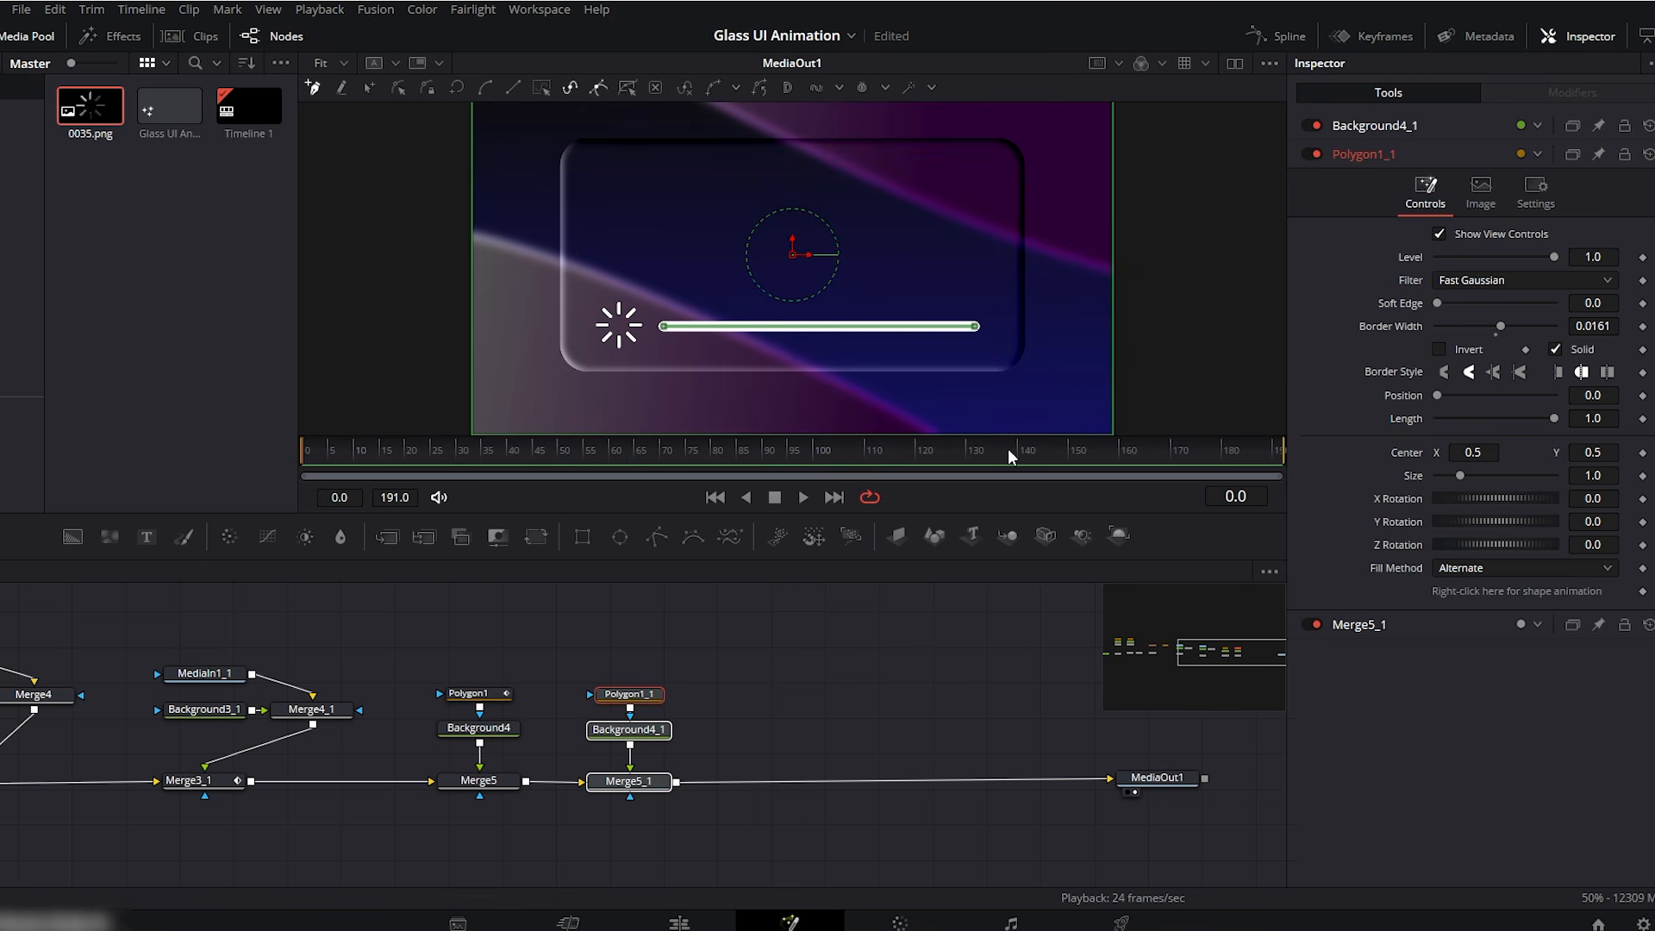
pyautogui.moveTo(1555, 422); pyautogui.dragTo(1416, 423)
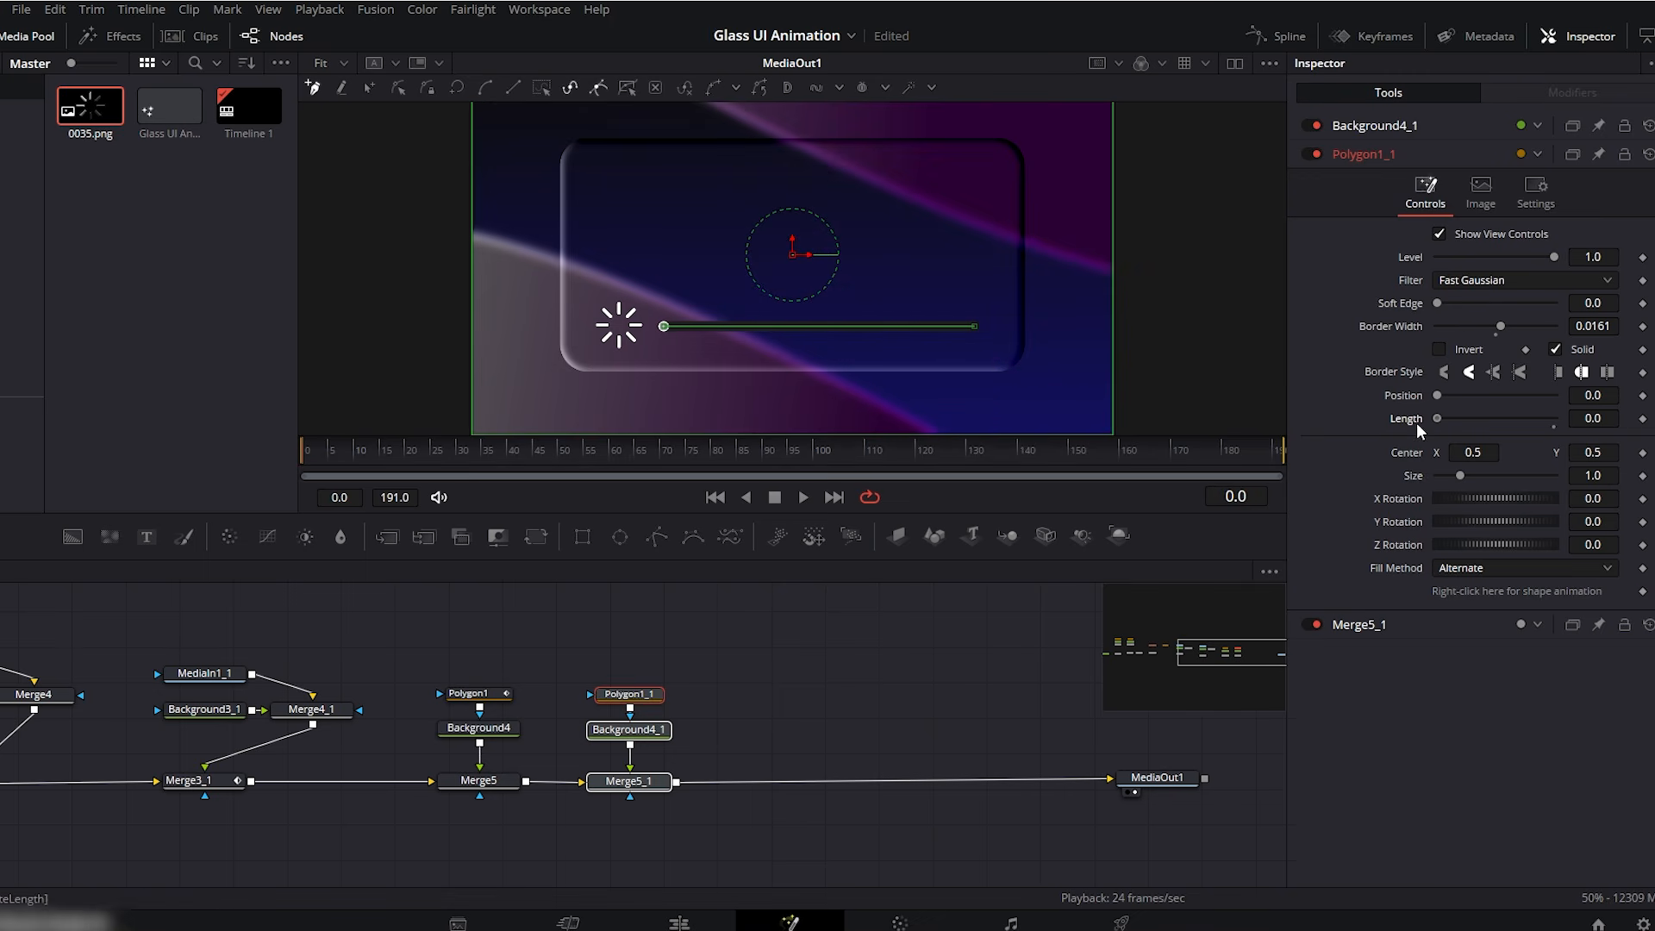
pyautogui.click(1643, 419)
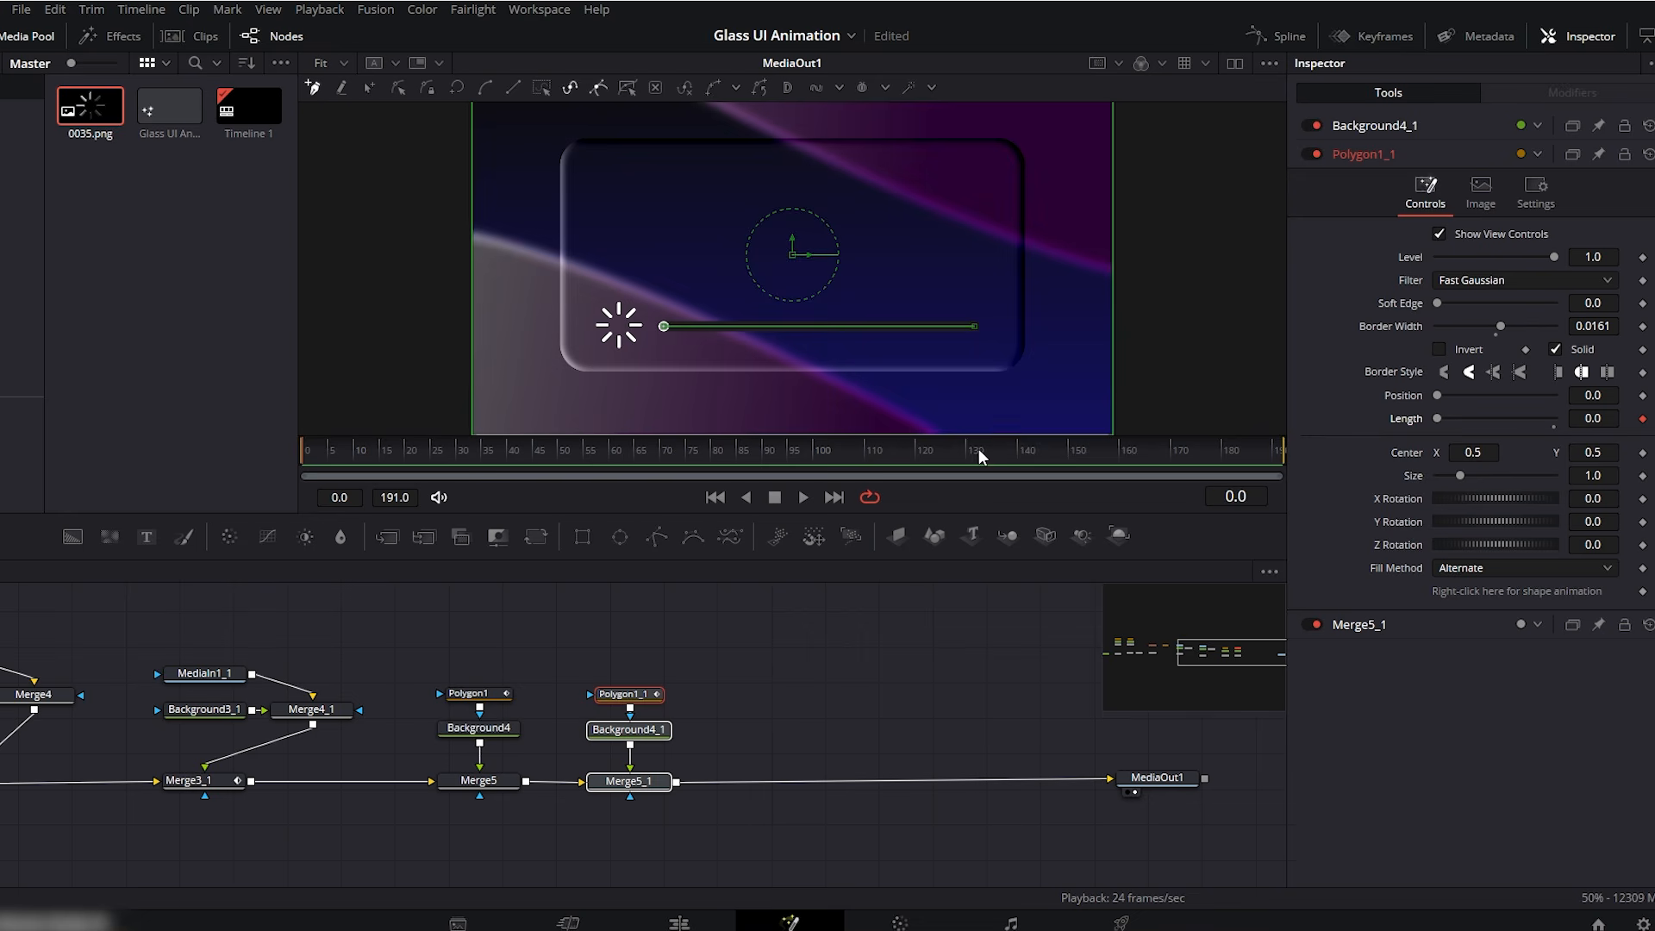
pyautogui.click(1045, 450)
pyautogui.moveTo(1078, 454); pyautogui.dragTo(1288, 454)
pyautogui.moveTo(1439, 420); pyautogui.dragTo(1549, 420)
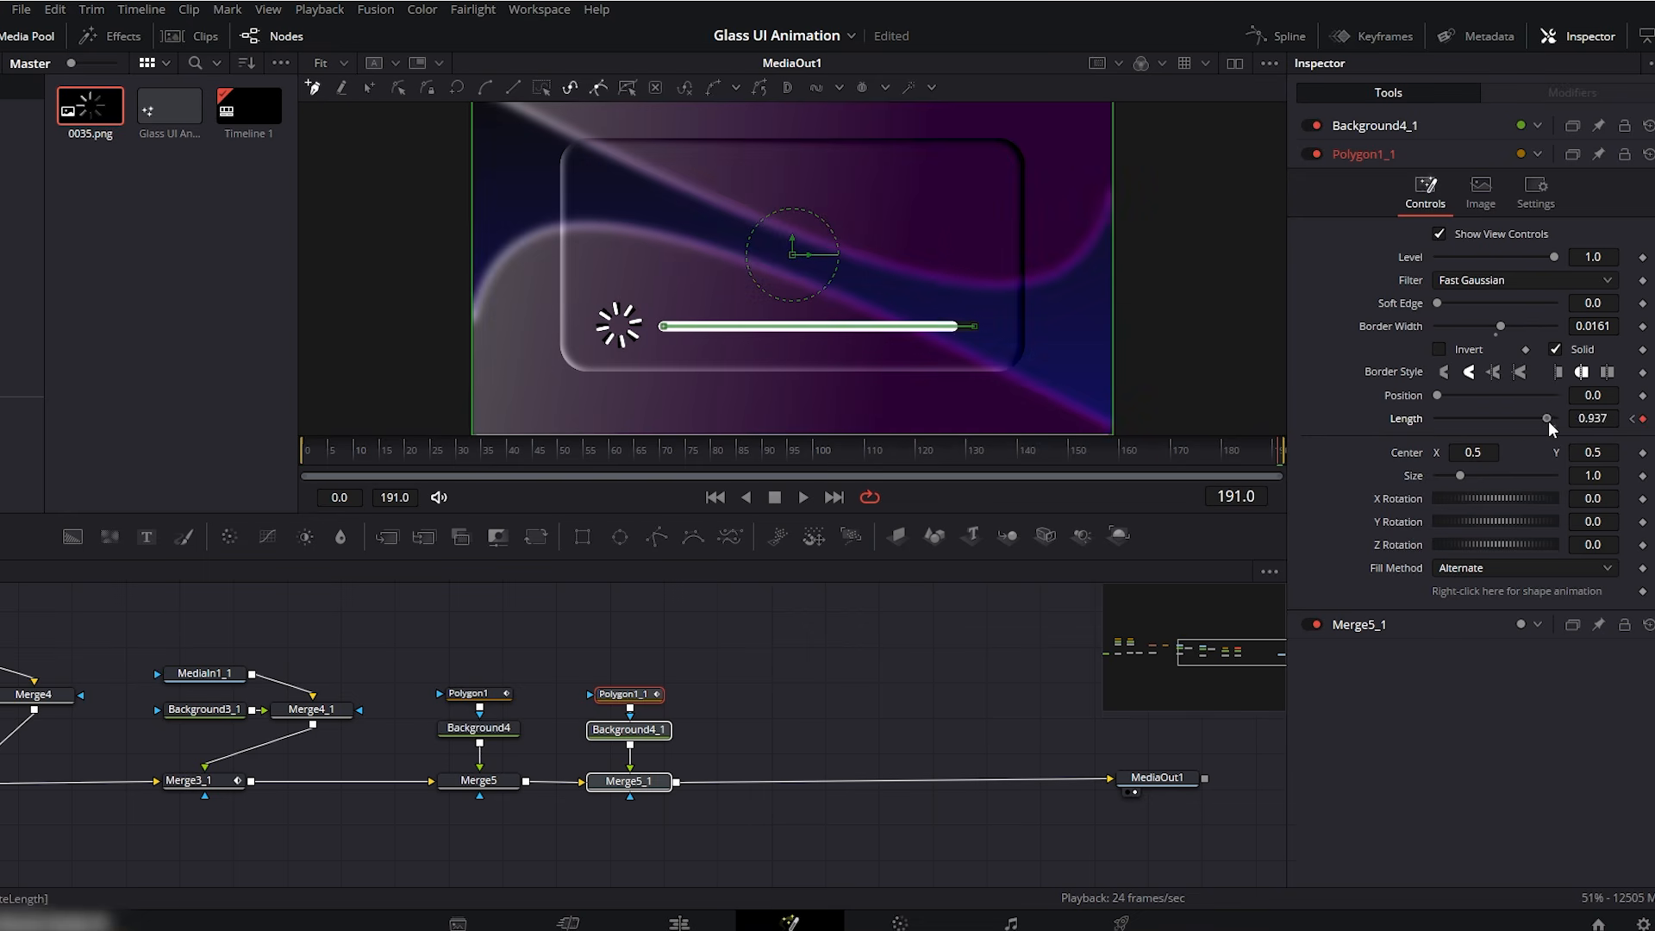
# - Smooth both keyframes of Polygon1_1's Length curve in the Spline editor and play the animation from frame 0
pyautogui.click(1293, 34)
pyautogui.click(624, 619)
pyautogui.click(1199, 572)
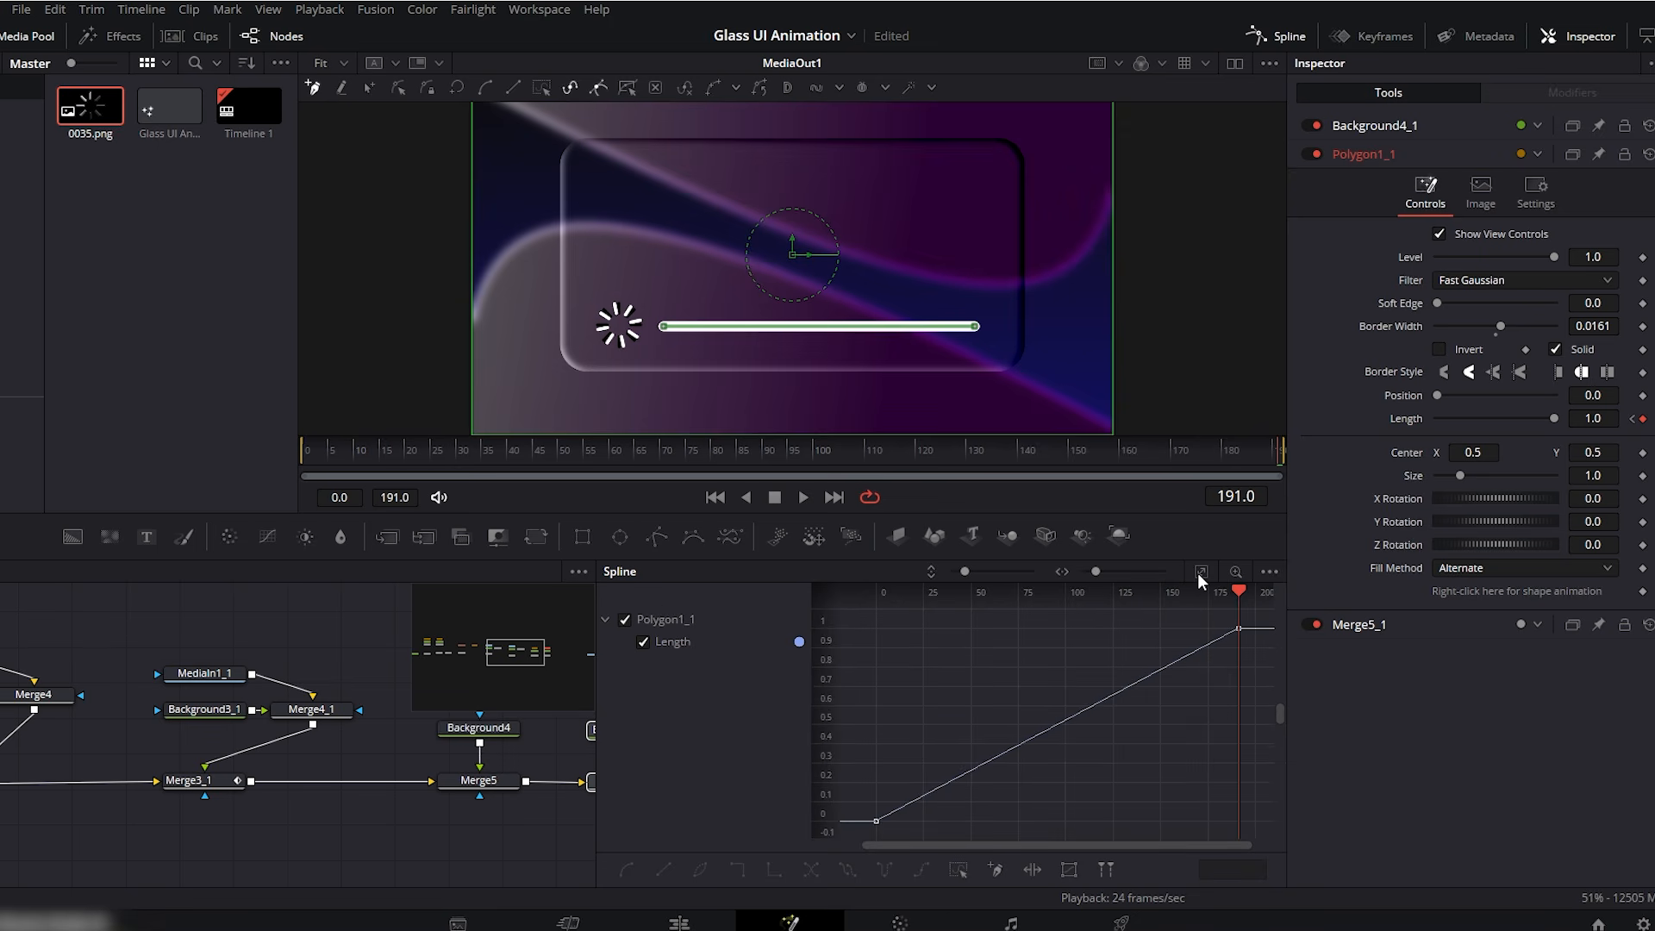
pyautogui.moveTo(1255, 611); pyautogui.dragTo(860, 831)
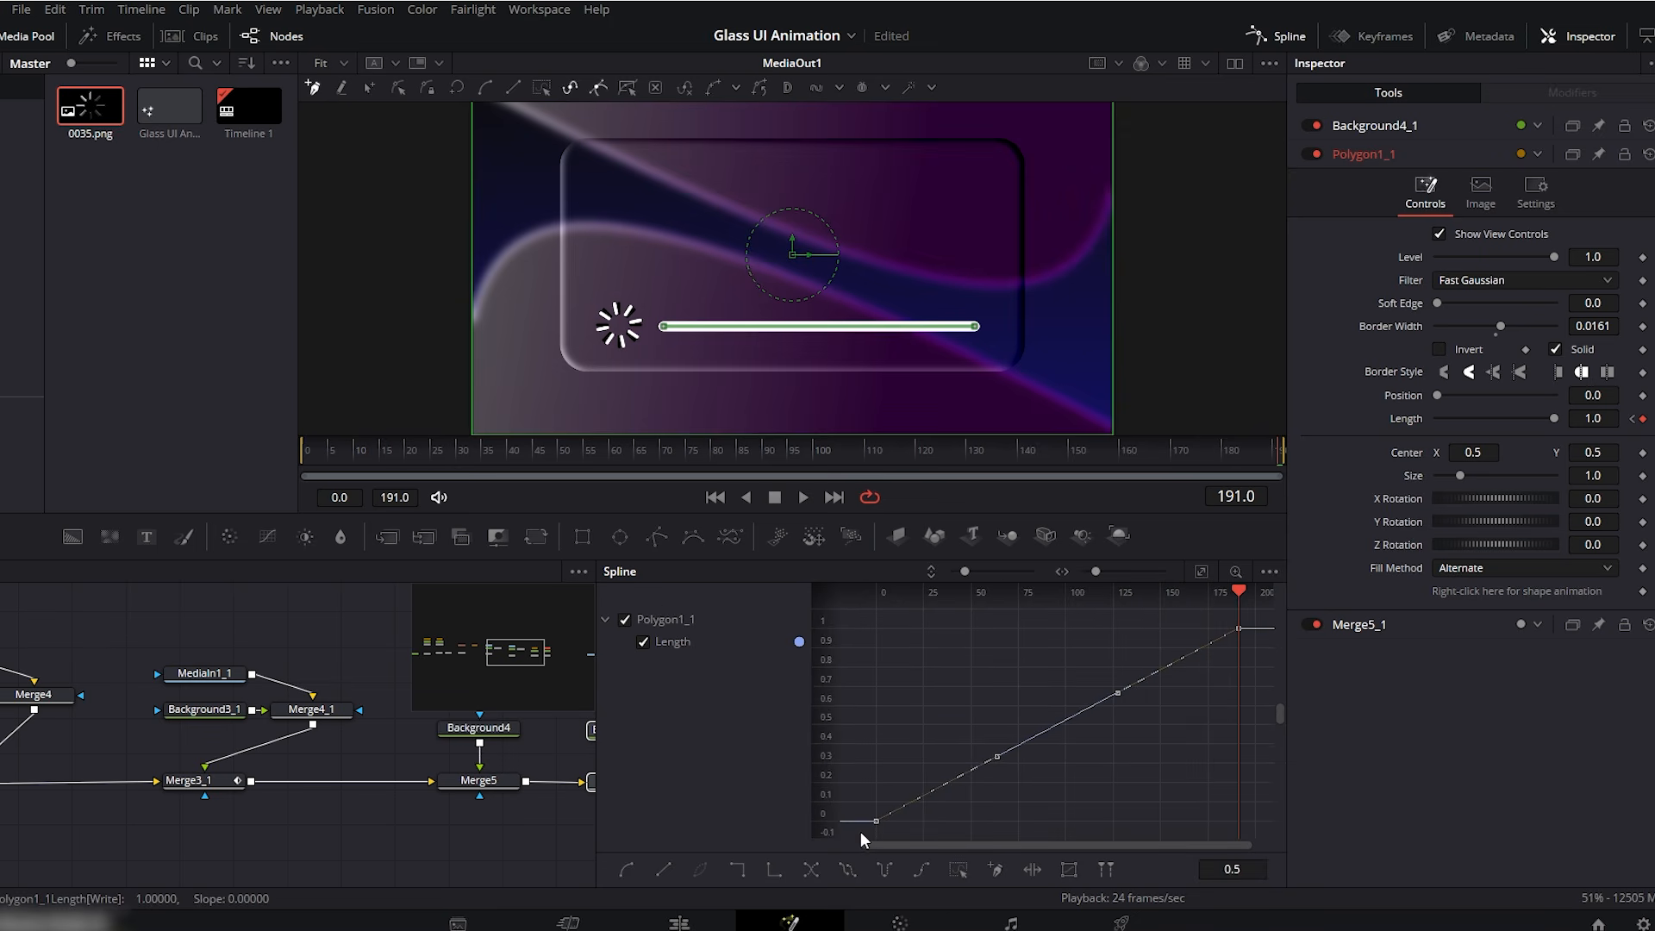
pyautogui.press('s')
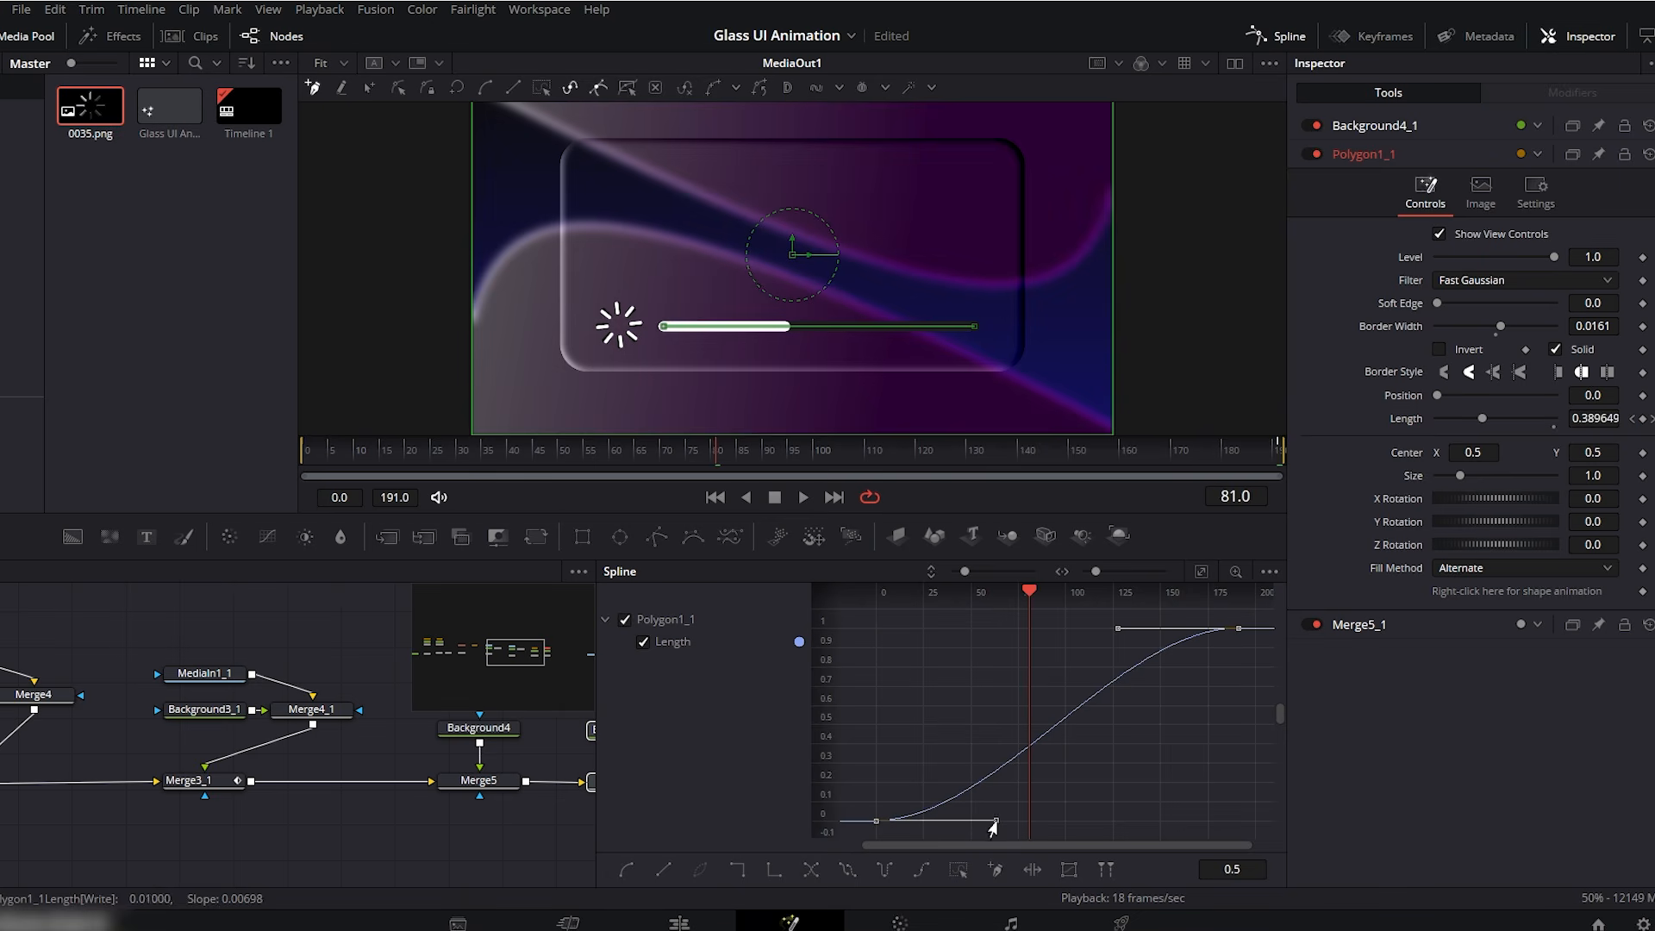
pyautogui.moveTo(466, 450); pyautogui.dragTo(274, 461)
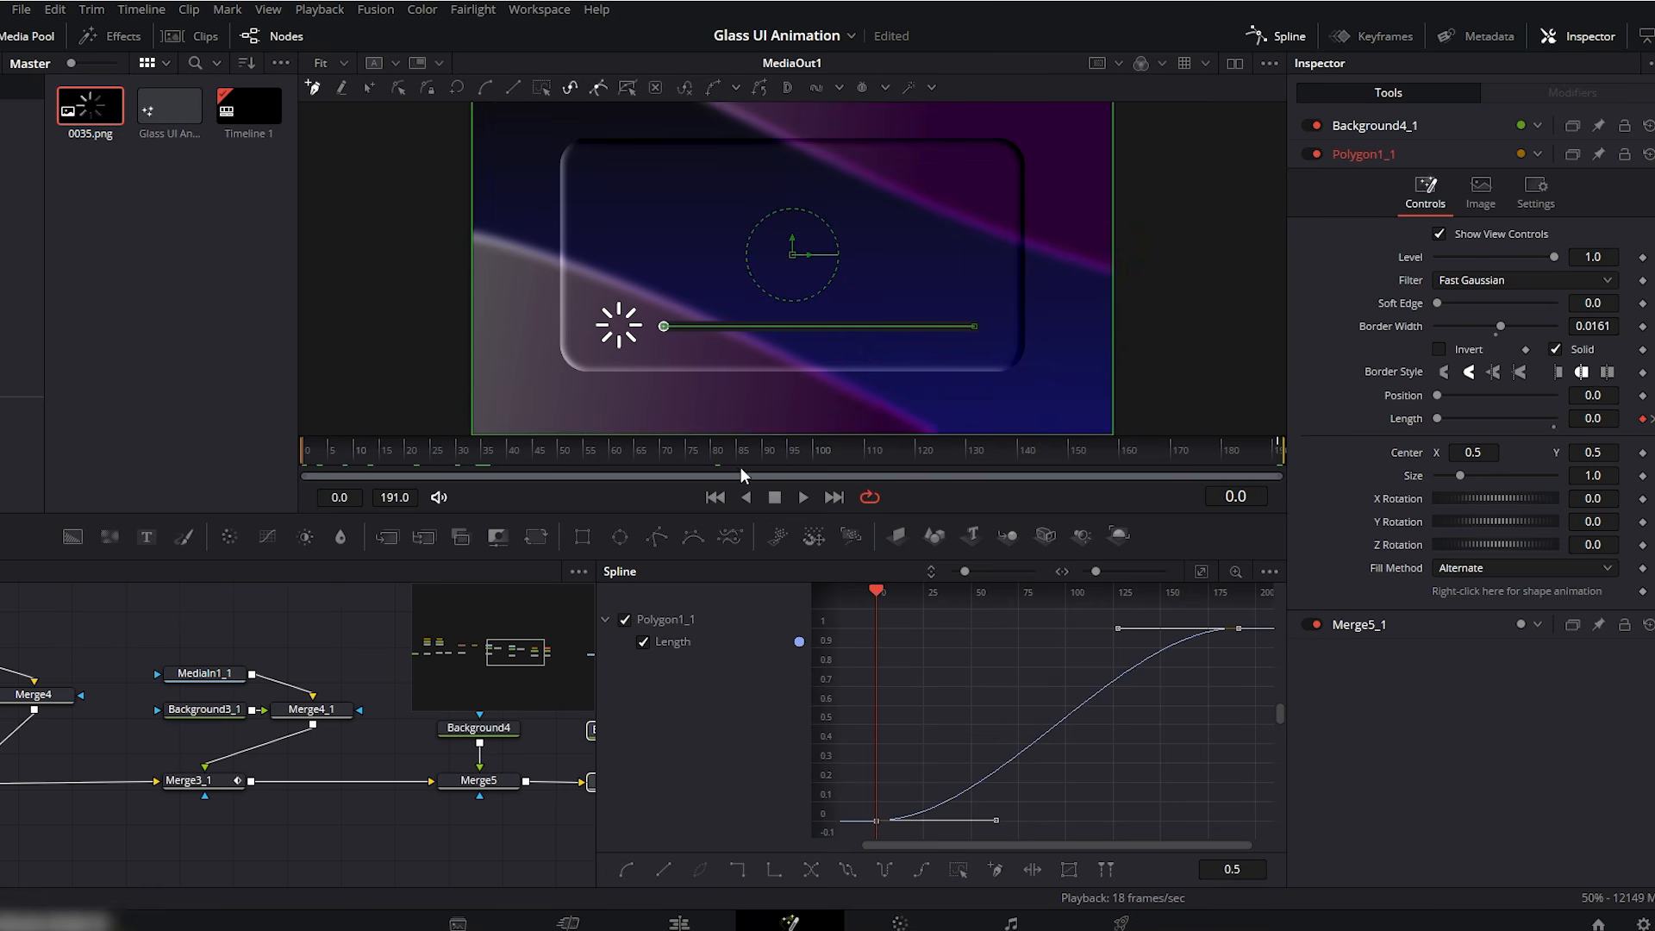
pyautogui.click(803, 498)
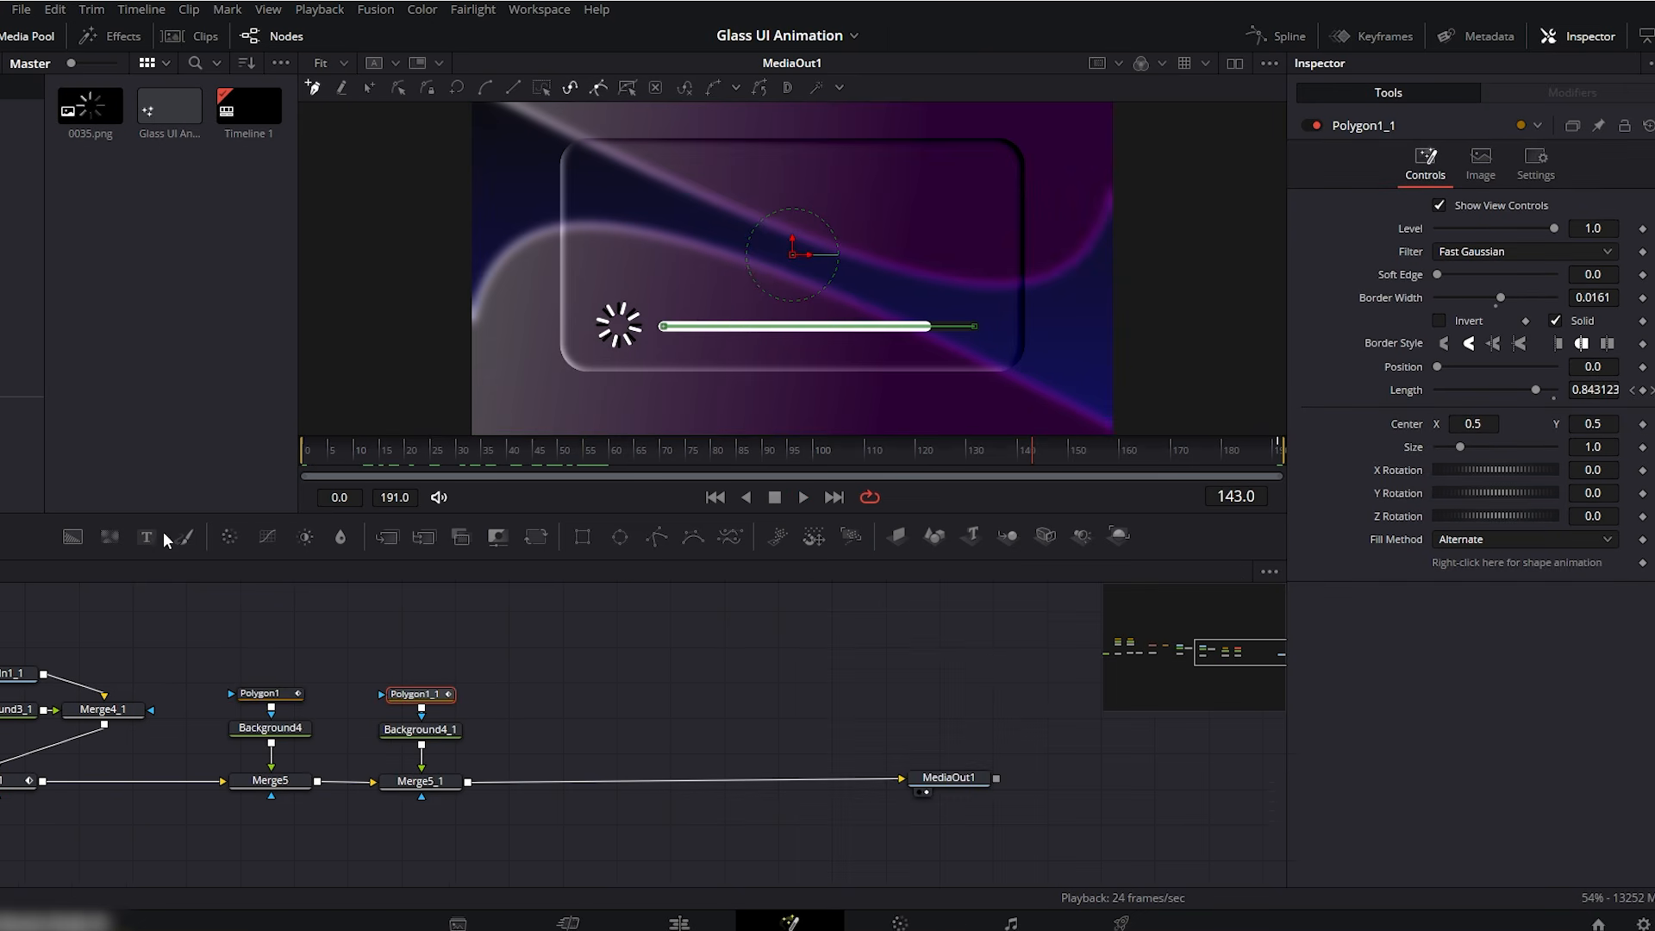
# - Merge a new Text node after Merge5_1 and enter "Motion Graphics" on two lines
pyautogui.moveTo(148, 538); pyautogui.dragTo(463, 784)
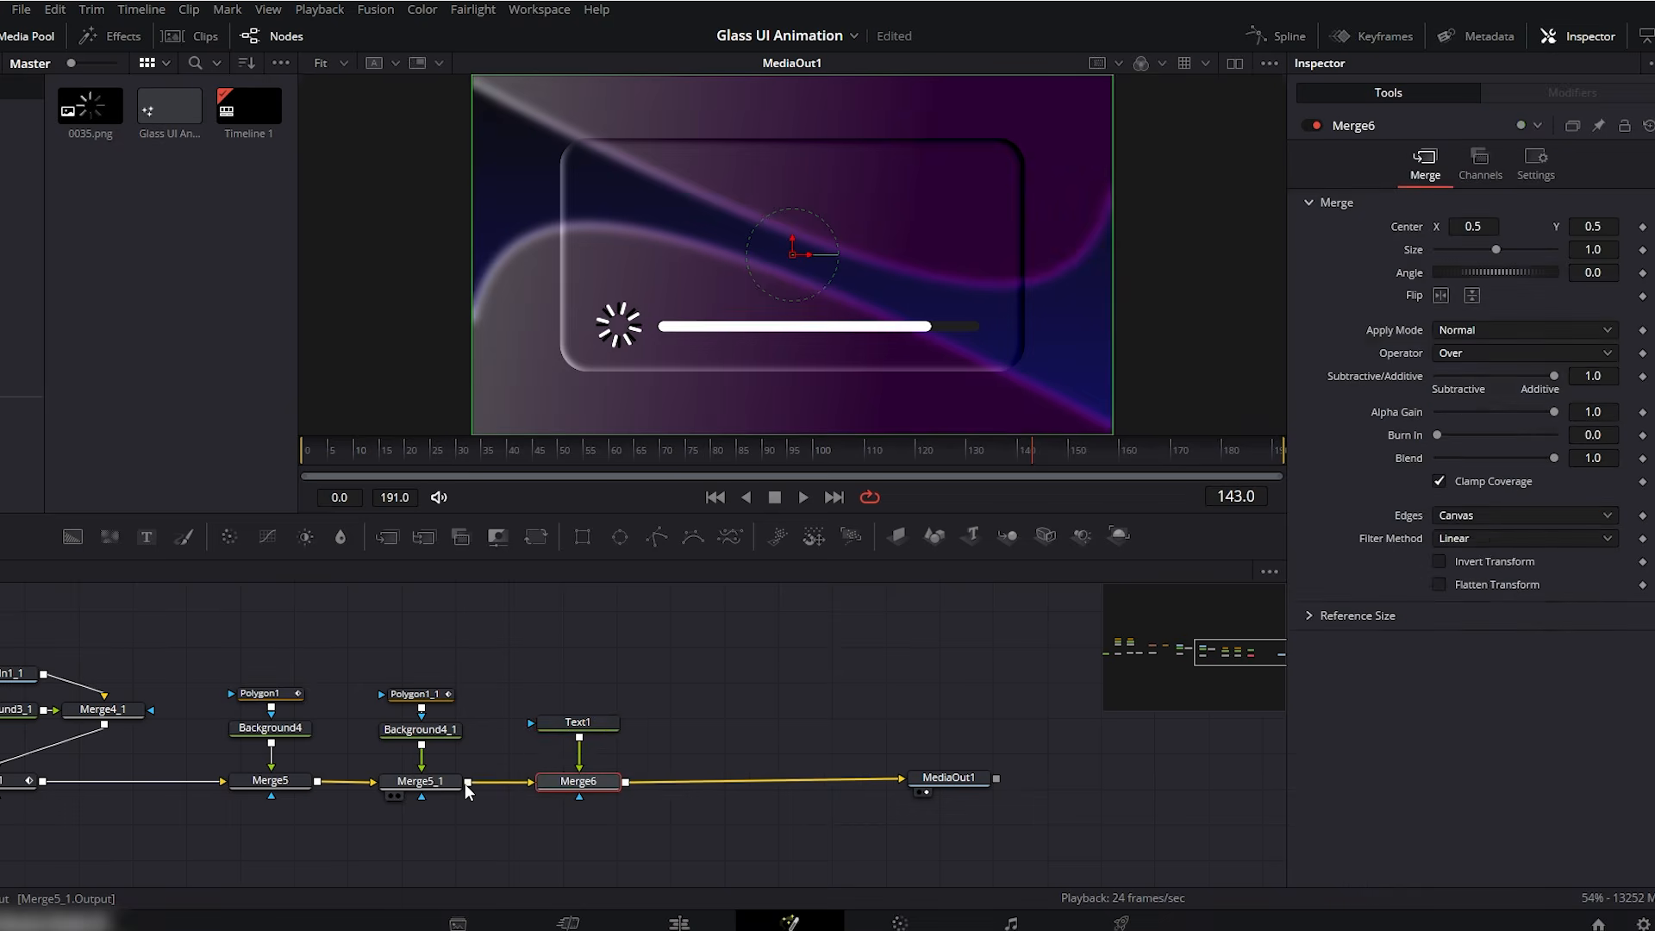
pyautogui.click(581, 726)
pyautogui.click(1367, 294)
pyautogui.write('Motion')
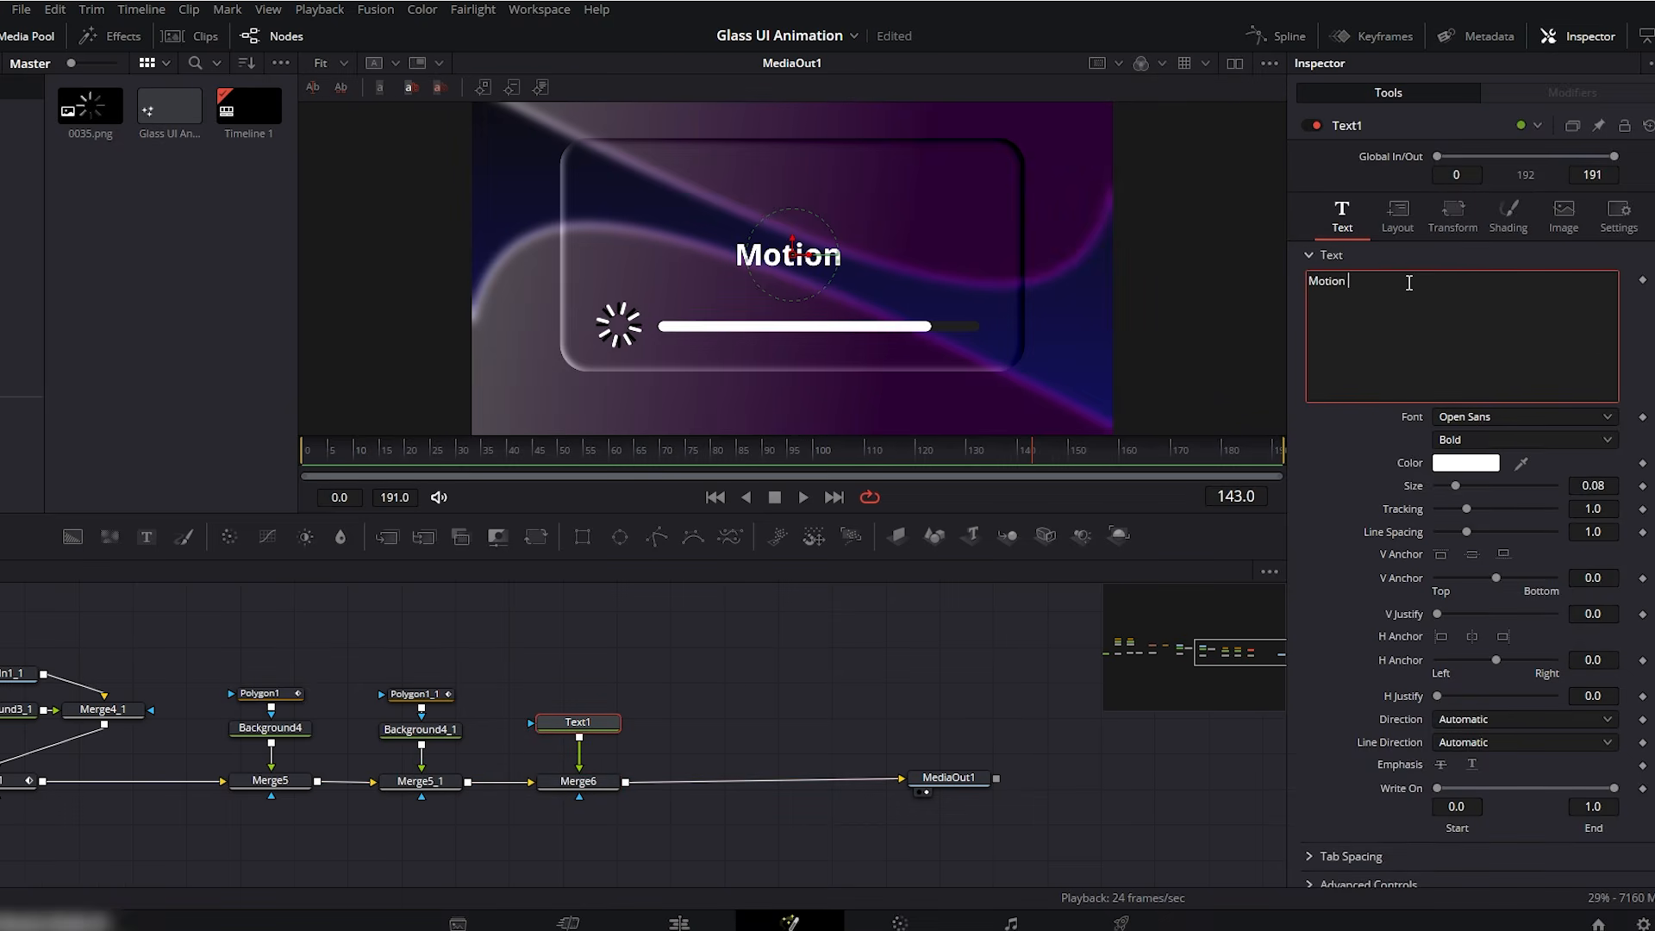
pyautogui.press('Return')
pyautogui.write('Graphics')
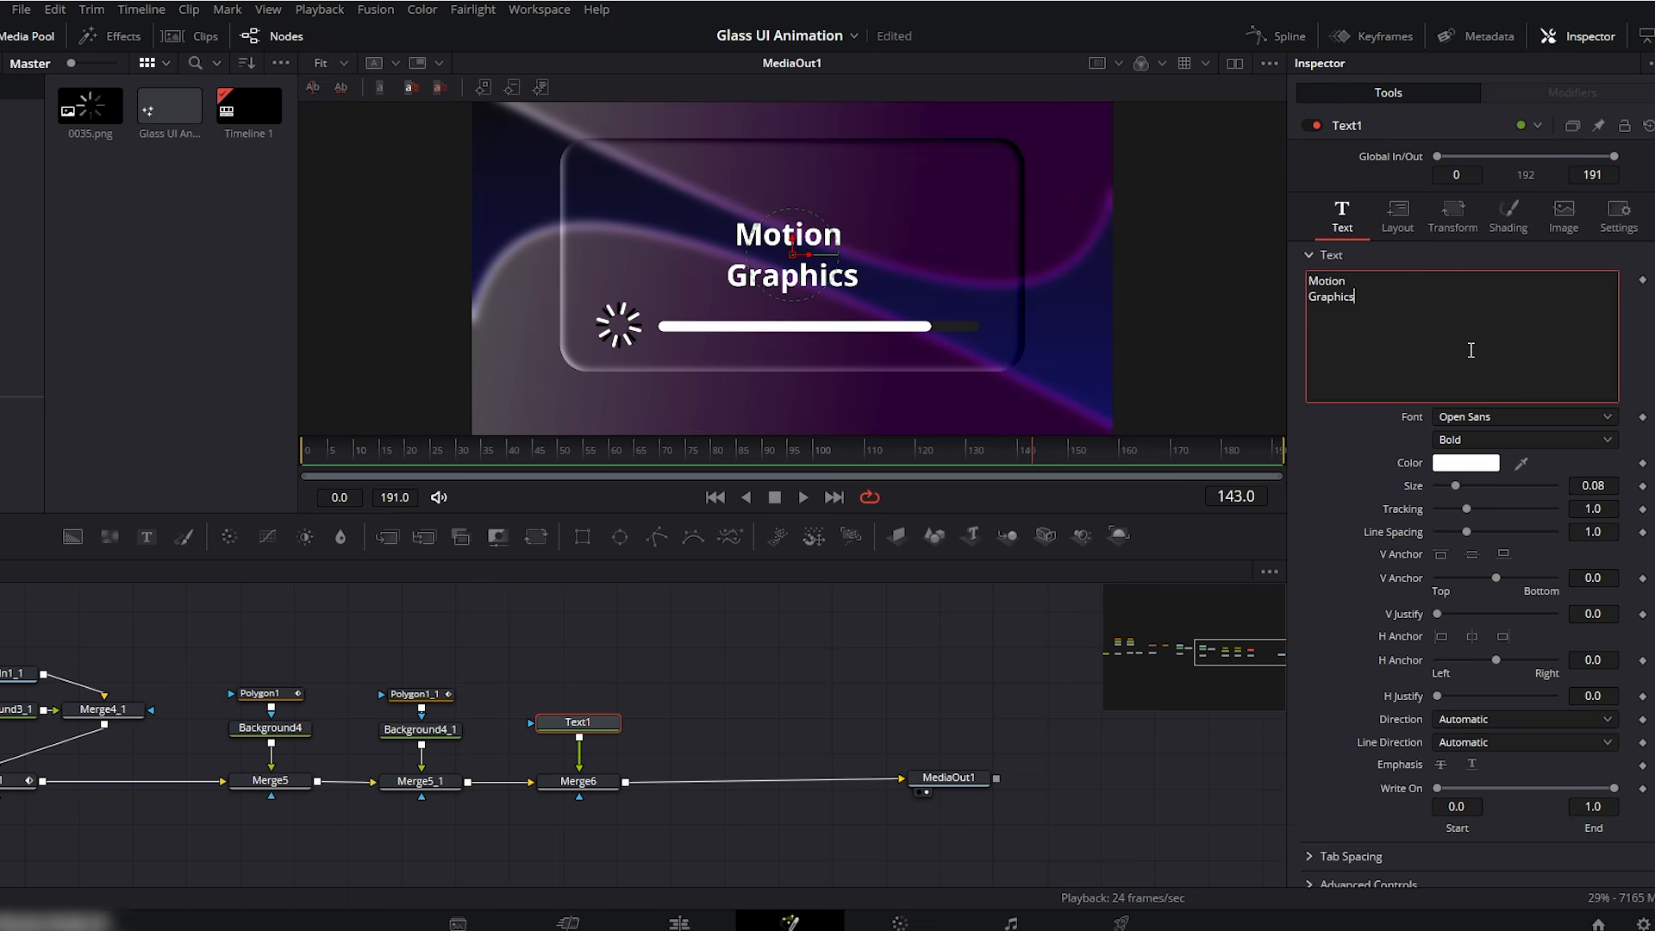
# - Set the title's font to Bebas Neue, enlarge it to about 0.1007 and place it in the glass panel's upper-left area
pyautogui.click(1491, 416)
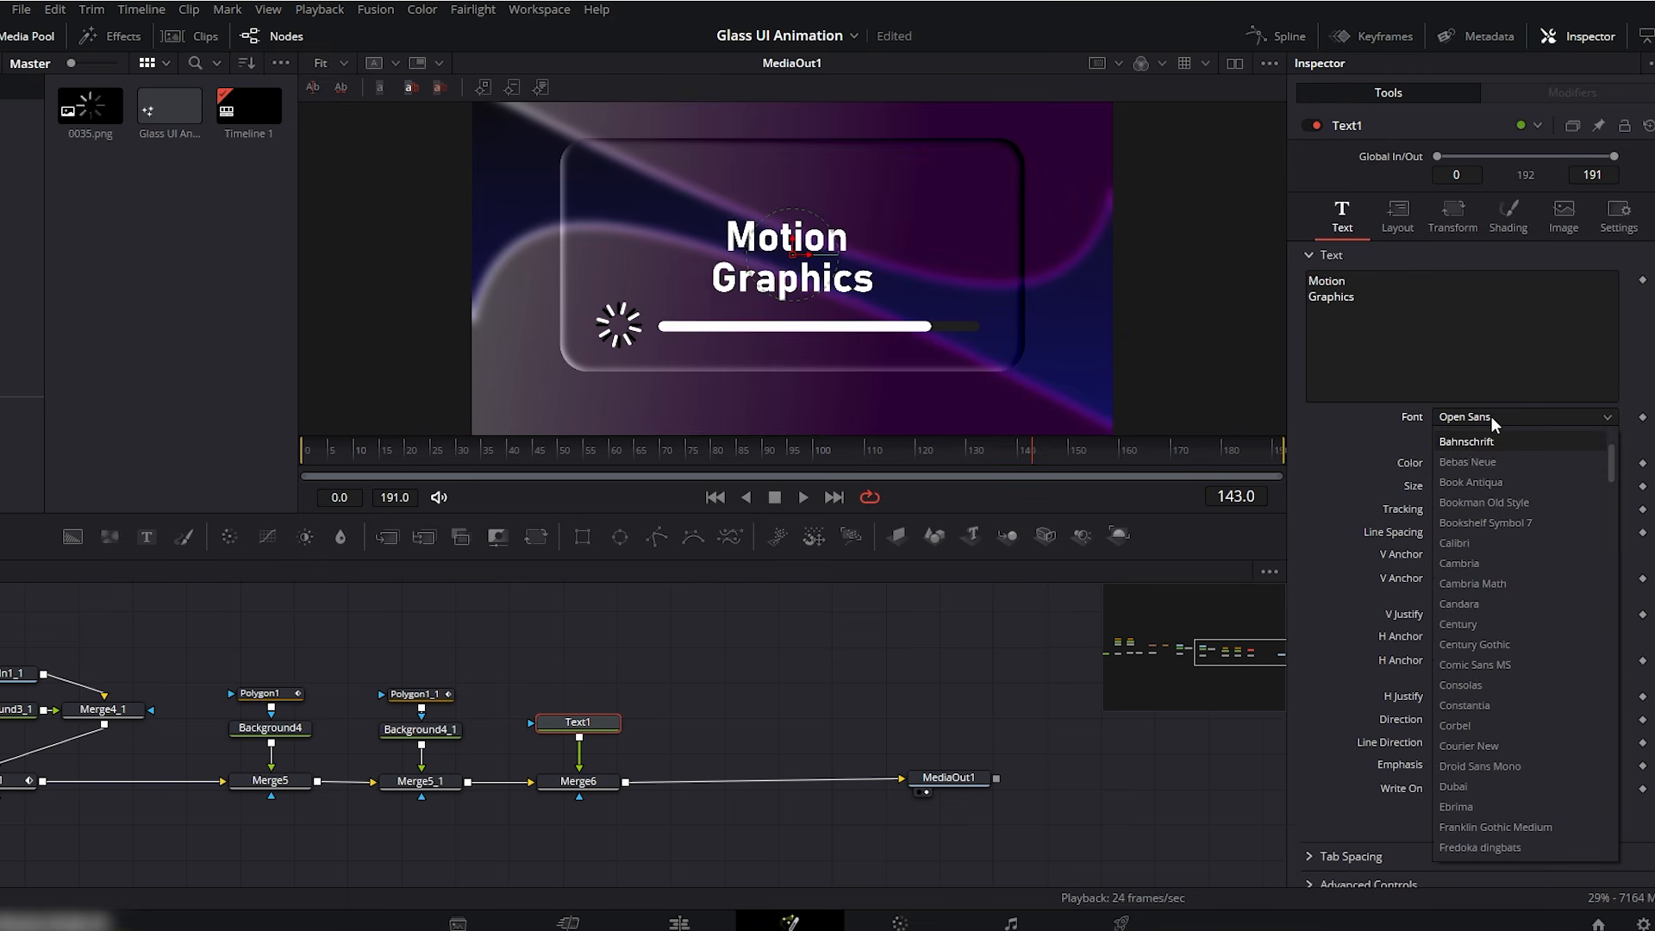
pyautogui.click(1483, 463)
pyautogui.moveTo(790, 253); pyautogui.dragTo(657, 204)
pyautogui.moveTo(1455, 485); pyautogui.dragTo(1461, 485)
pyautogui.moveTo(683, 212); pyautogui.dragTo(685, 215)
# - Merge a second Text node after Merge6 with the motion graphics description, reduce its size to 0.0226 and place it in the panel's upper-right area
pyautogui.moveTo(709, 700); pyautogui.dragTo(630, 780)
pyautogui.click(729, 714)
pyautogui.click(1358, 355)
pyautogui.write('Motion graphics is the art of animating text, shapes, and visual elements to create engaging and dynamic visuals in videos...... It is widely used in titles, ads, and social media  content to make videos more professional and visually appealing.')
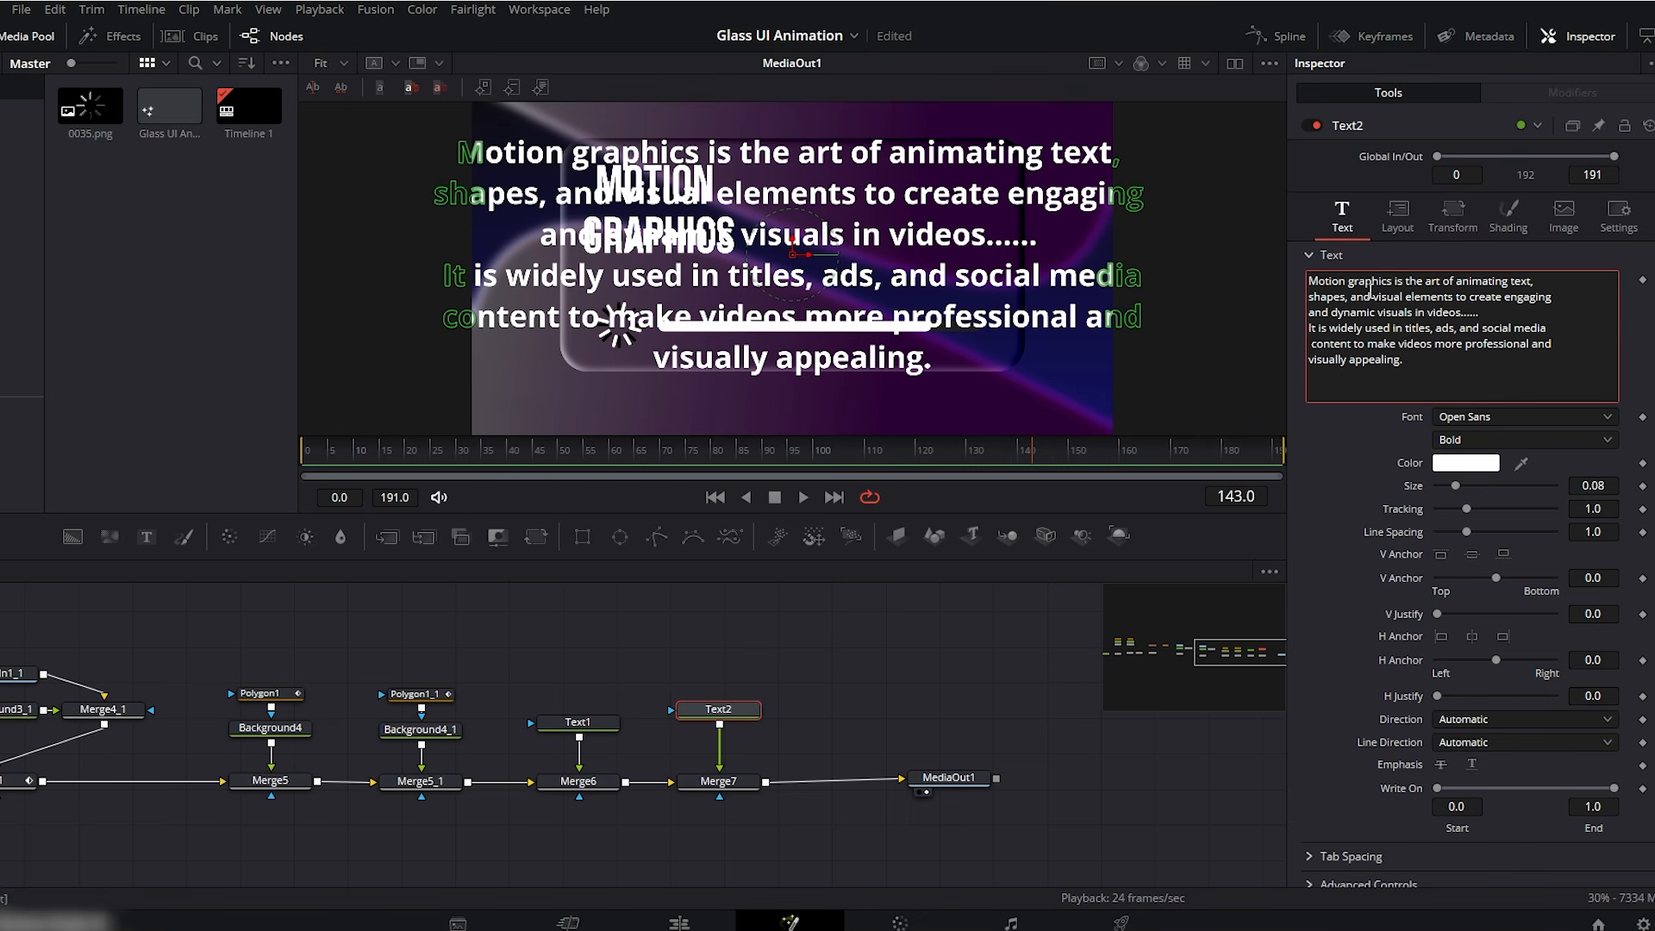
pyautogui.moveTo(1586, 489); pyautogui.dragTo(1526, 490)
pyautogui.moveTo(792, 254); pyautogui.dragTo(930, 217)
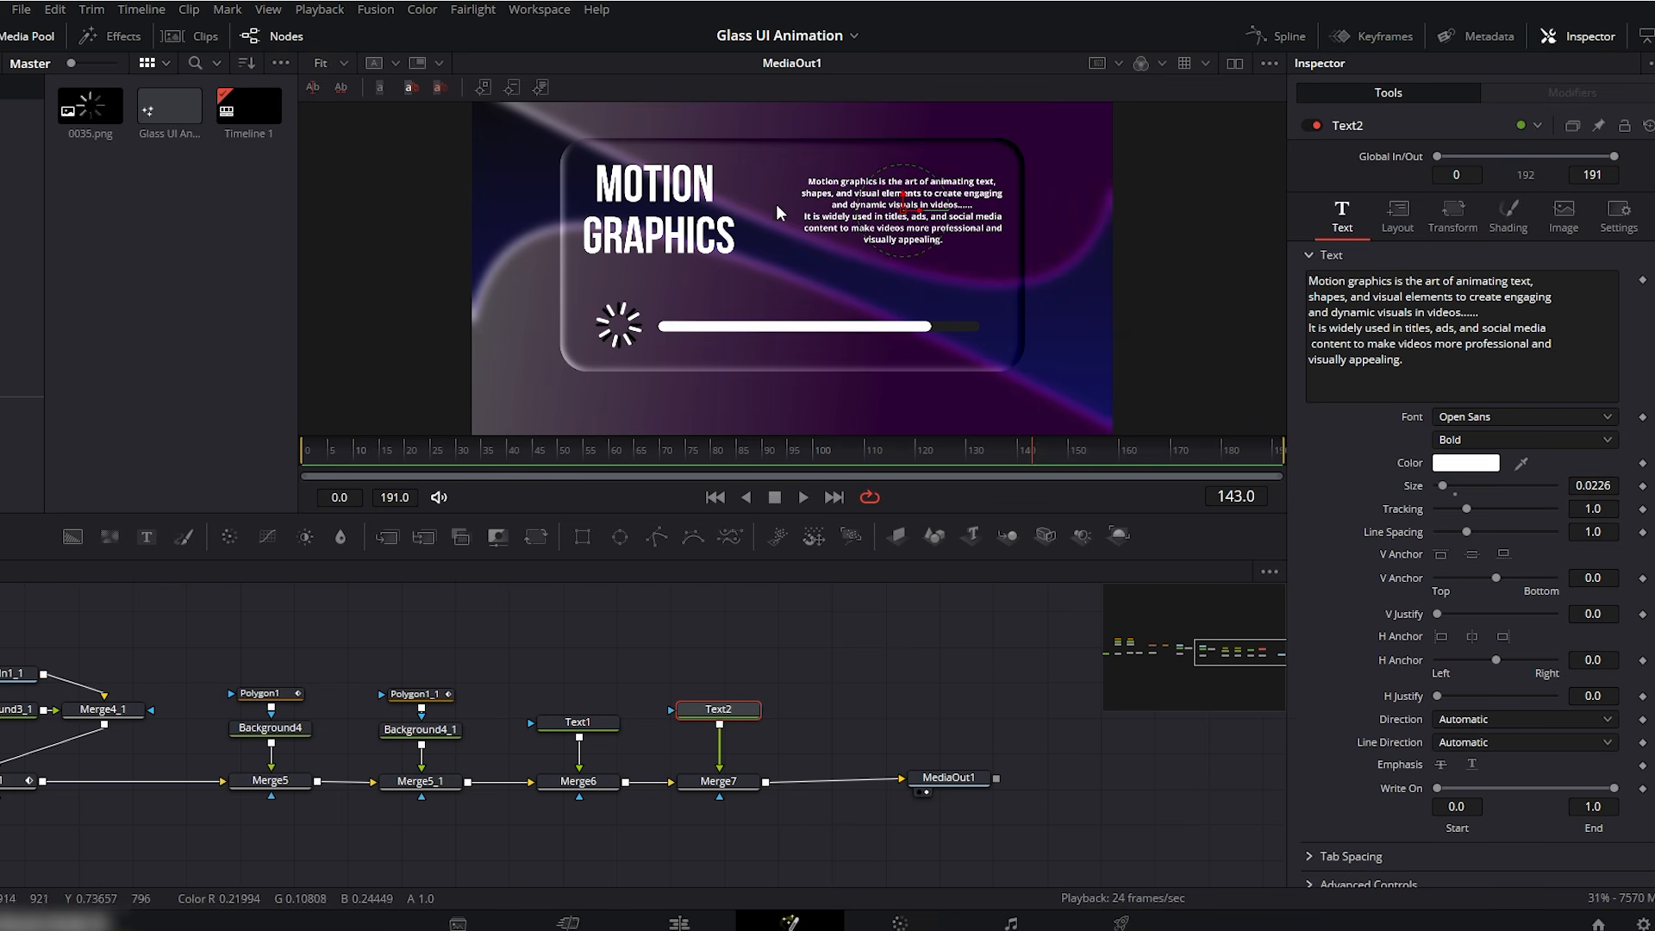
# - Merge a new Background node after Merge7 and add a Polygon mask to it
pyautogui.moveTo(979, 778); pyautogui.dragTo(1232, 779)
pyautogui.click(870, 709)
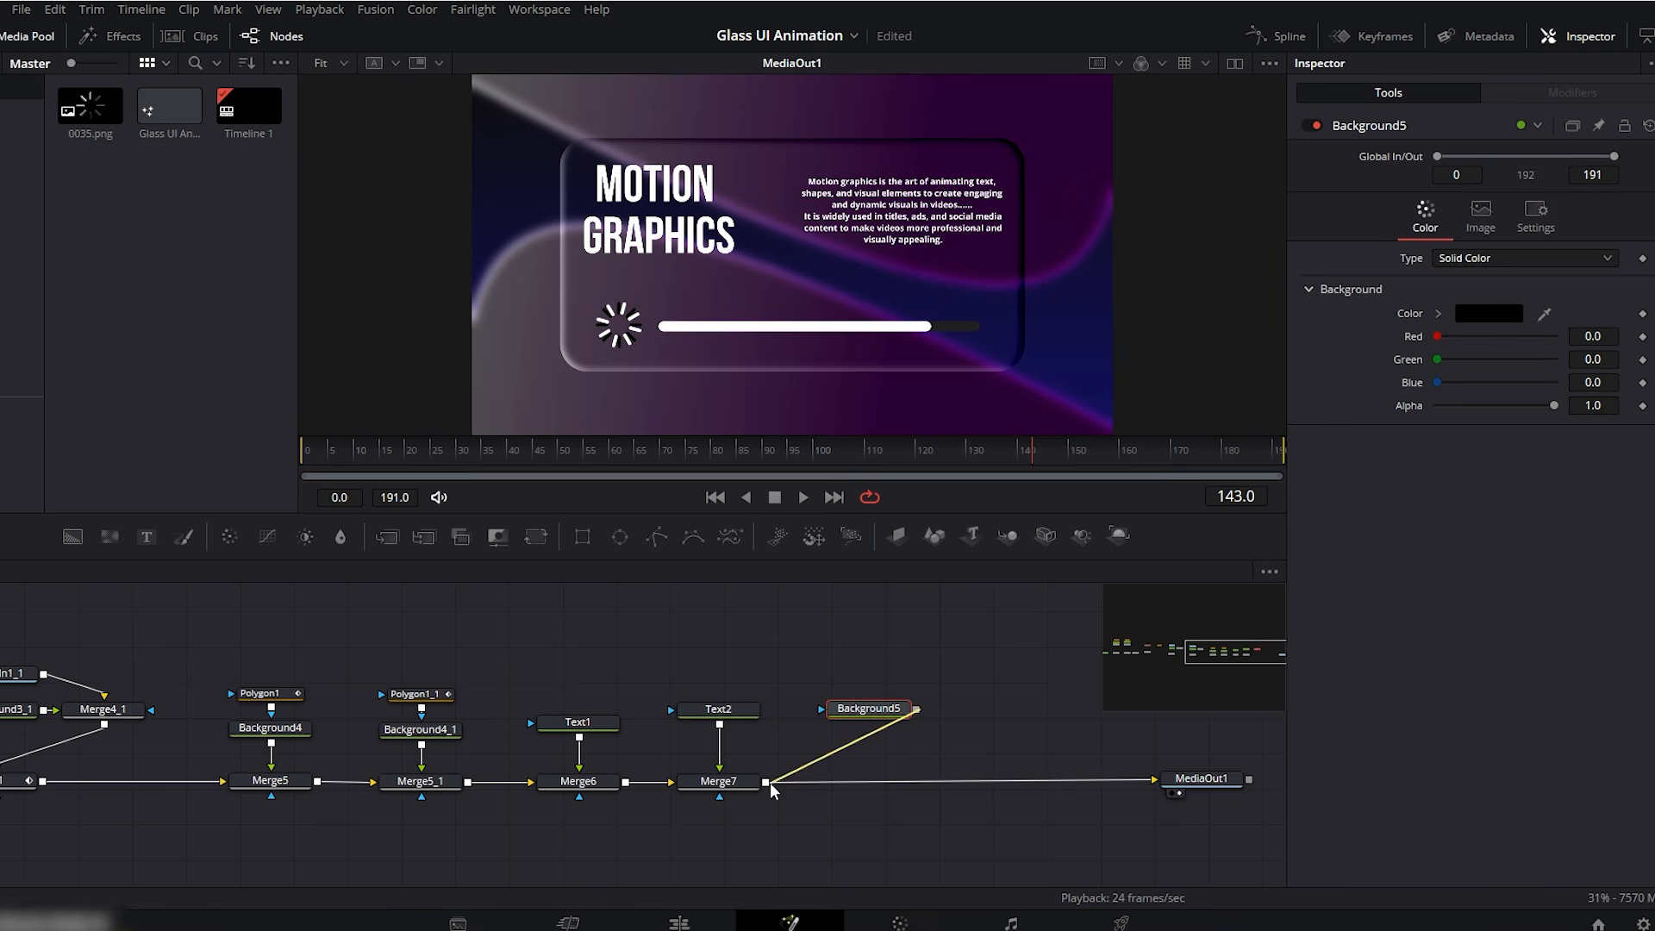
pyautogui.moveTo(770, 783); pyautogui.dragTo(776, 782)
pyautogui.click(870, 711)
pyautogui.click(657, 536)
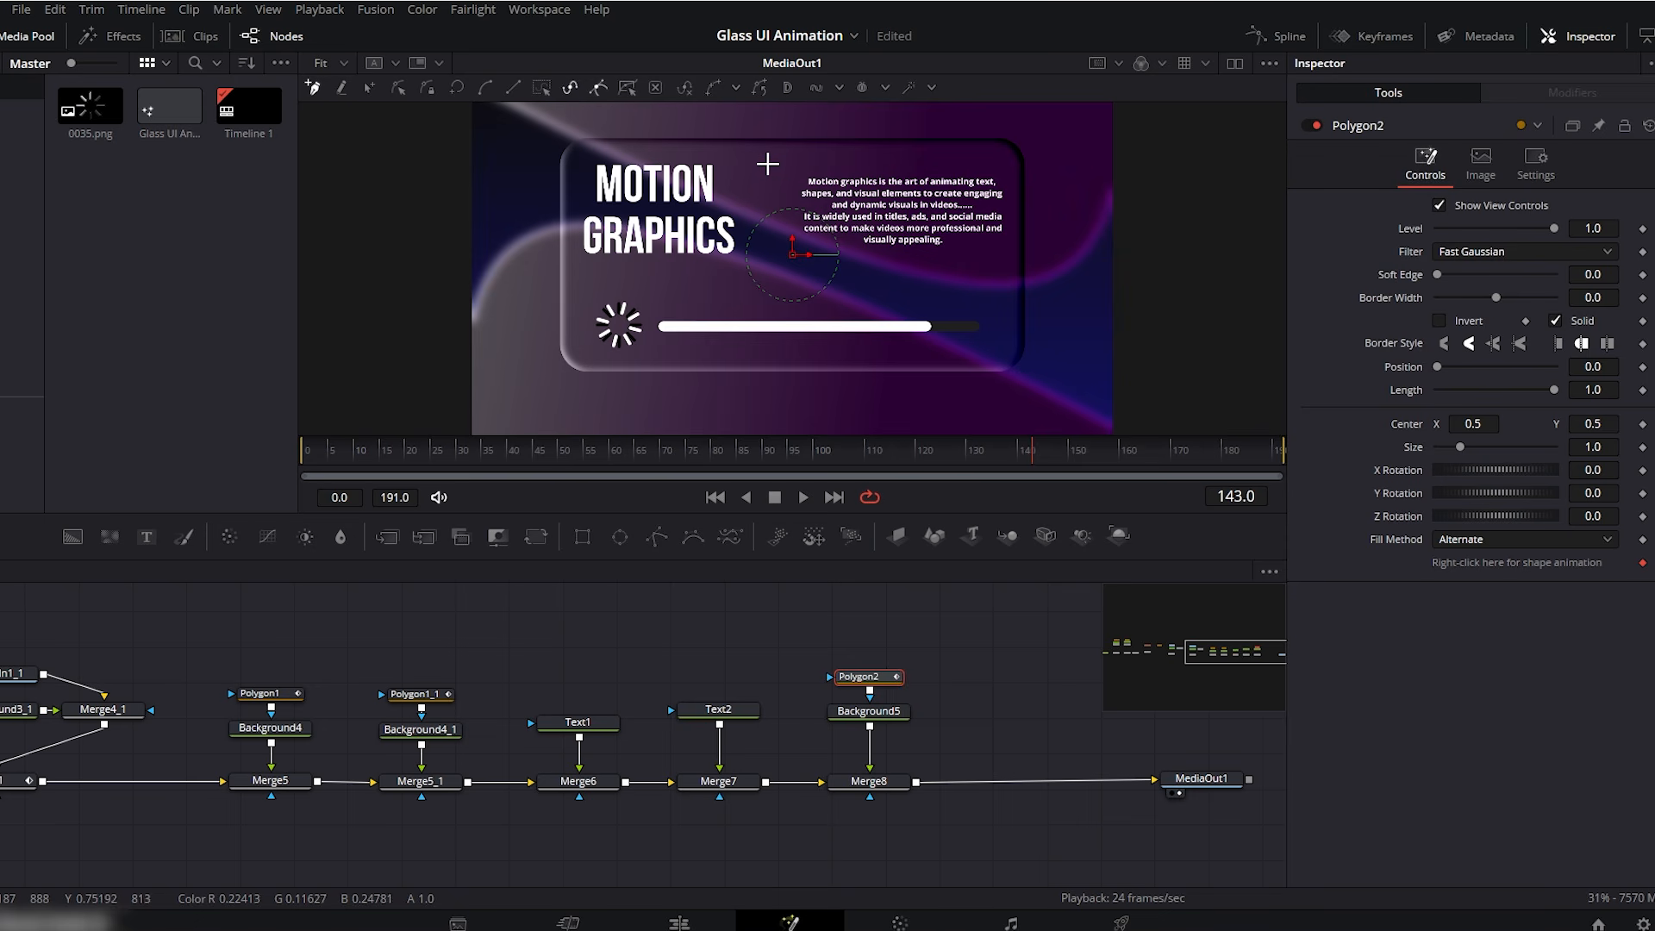
# - Draw a vertical divider line between title and description with Border Width 0.0085, and colour Background5 white, #ffffff
pyautogui.click(769, 250)
pyautogui.moveTo(1581, 300); pyautogui.dragTo(1591, 300)
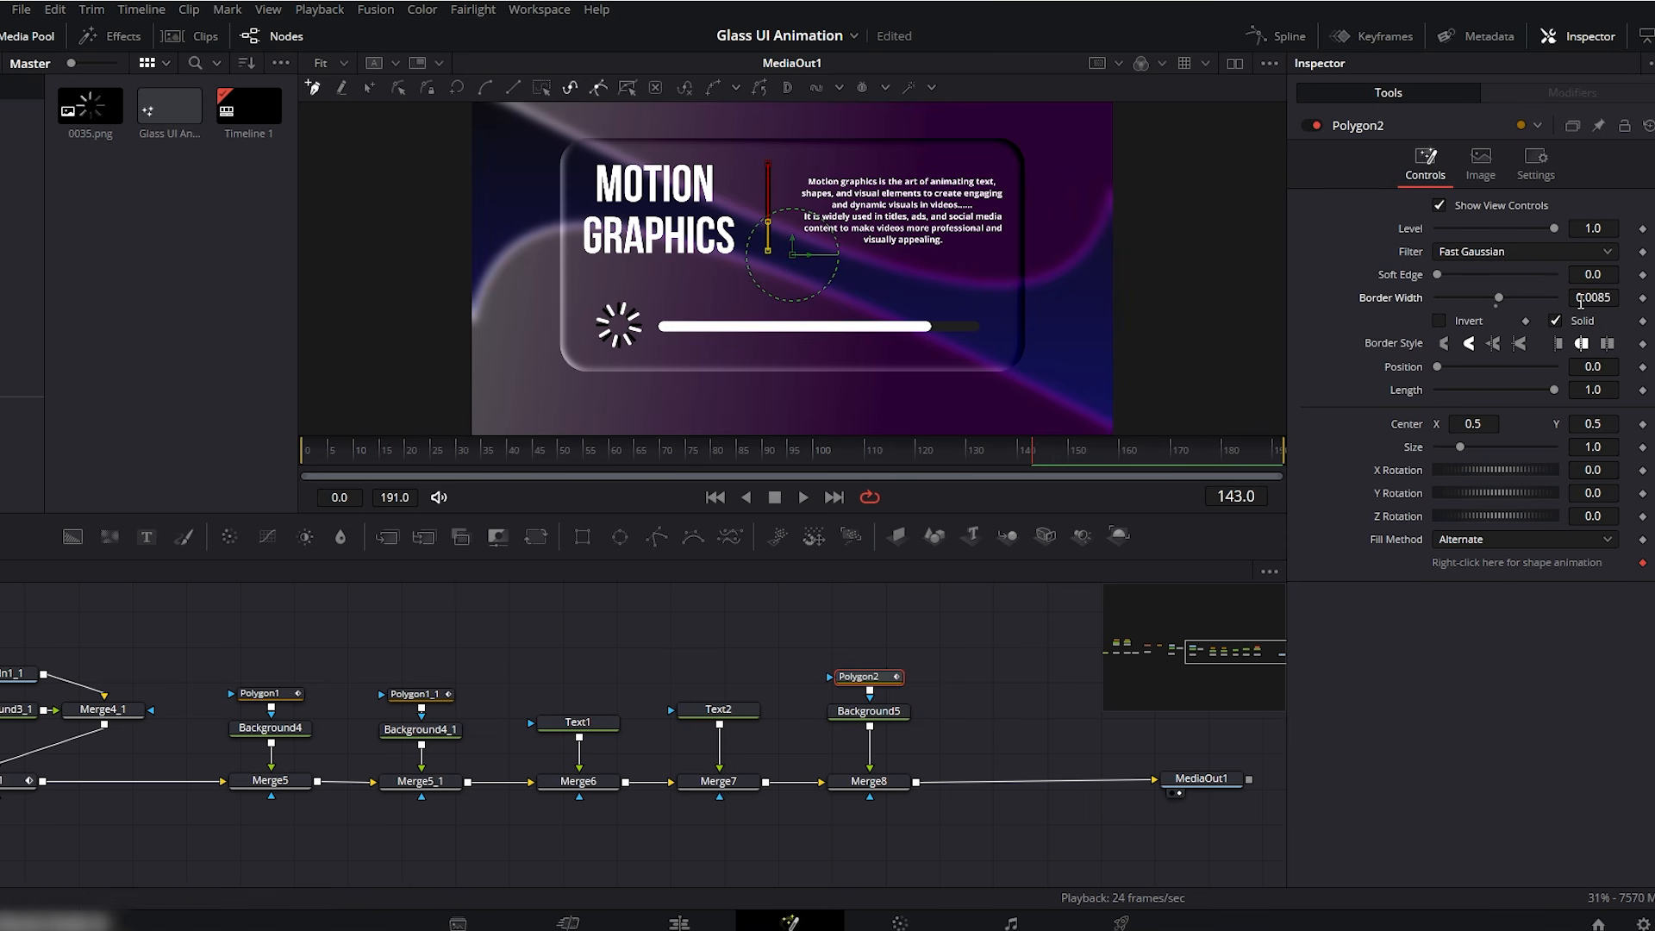
pyautogui.click(869, 712)
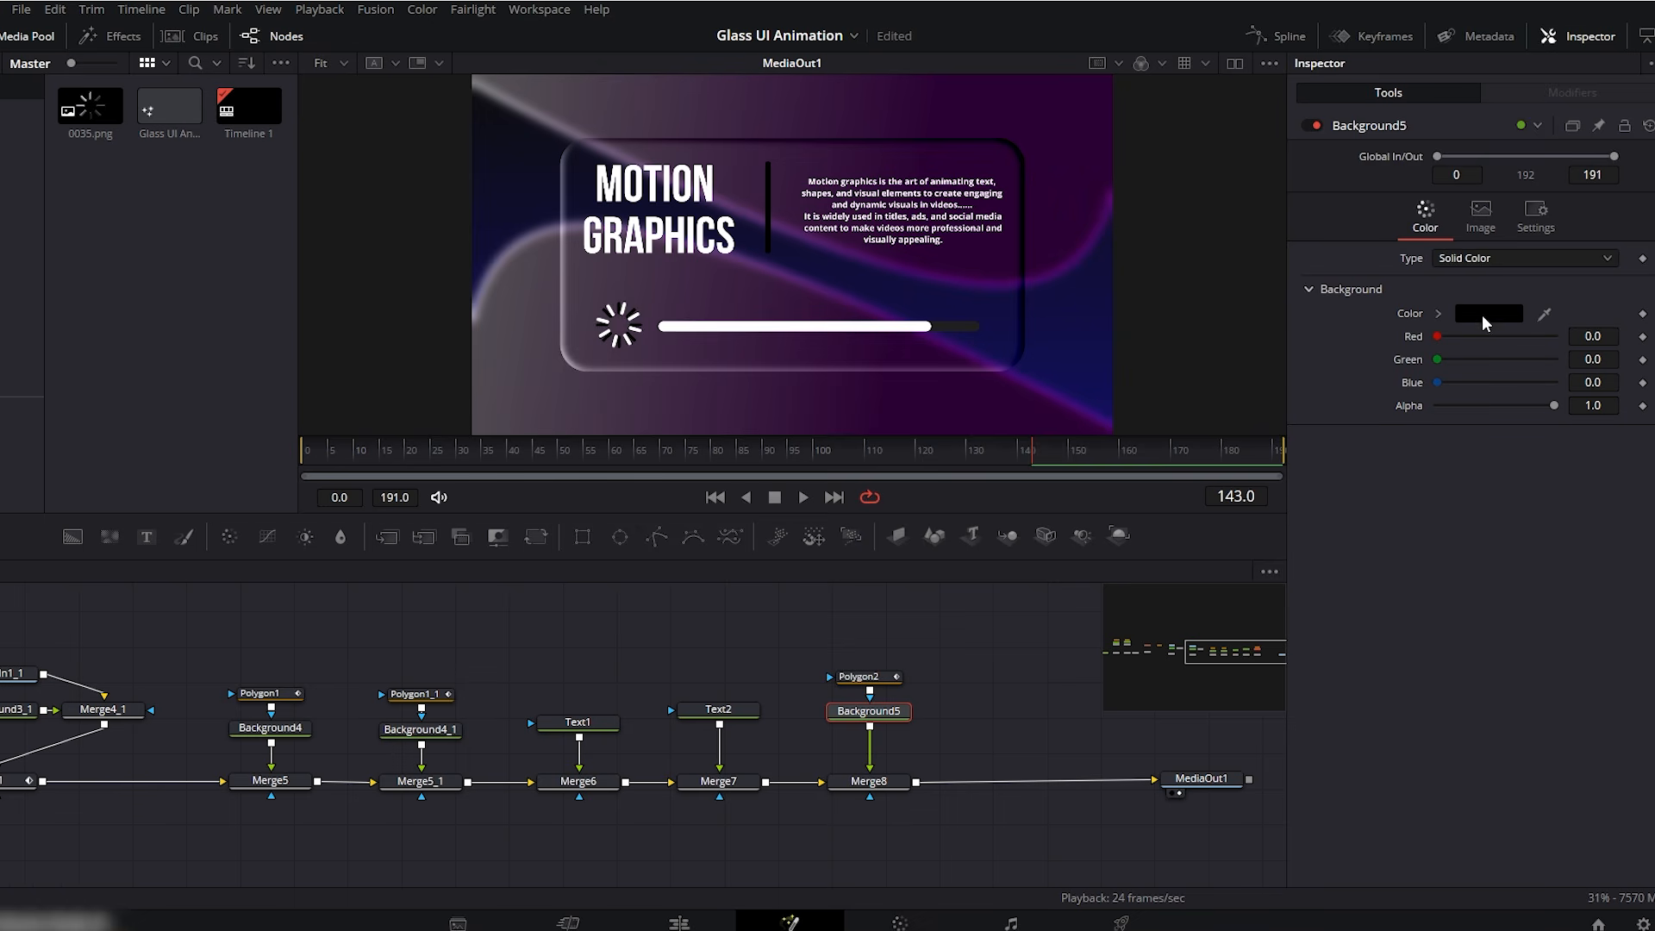
pyautogui.click(1483, 316)
pyautogui.moveTo(998, 398); pyautogui.dragTo(1001, 303)
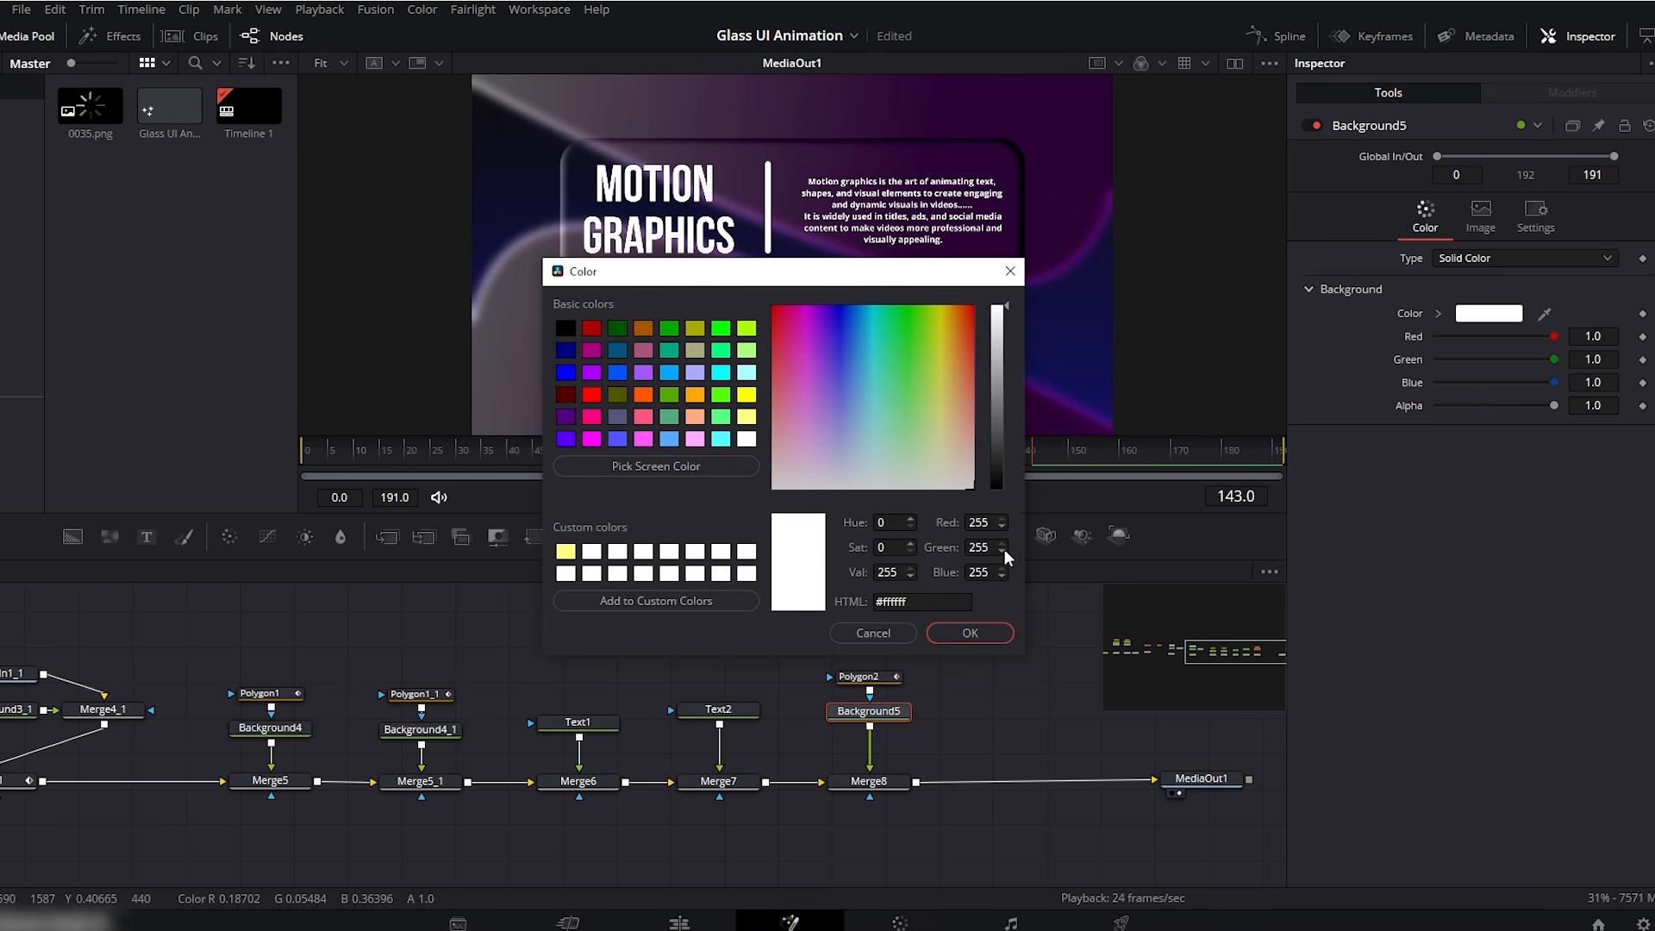
pyautogui.click(971, 633)
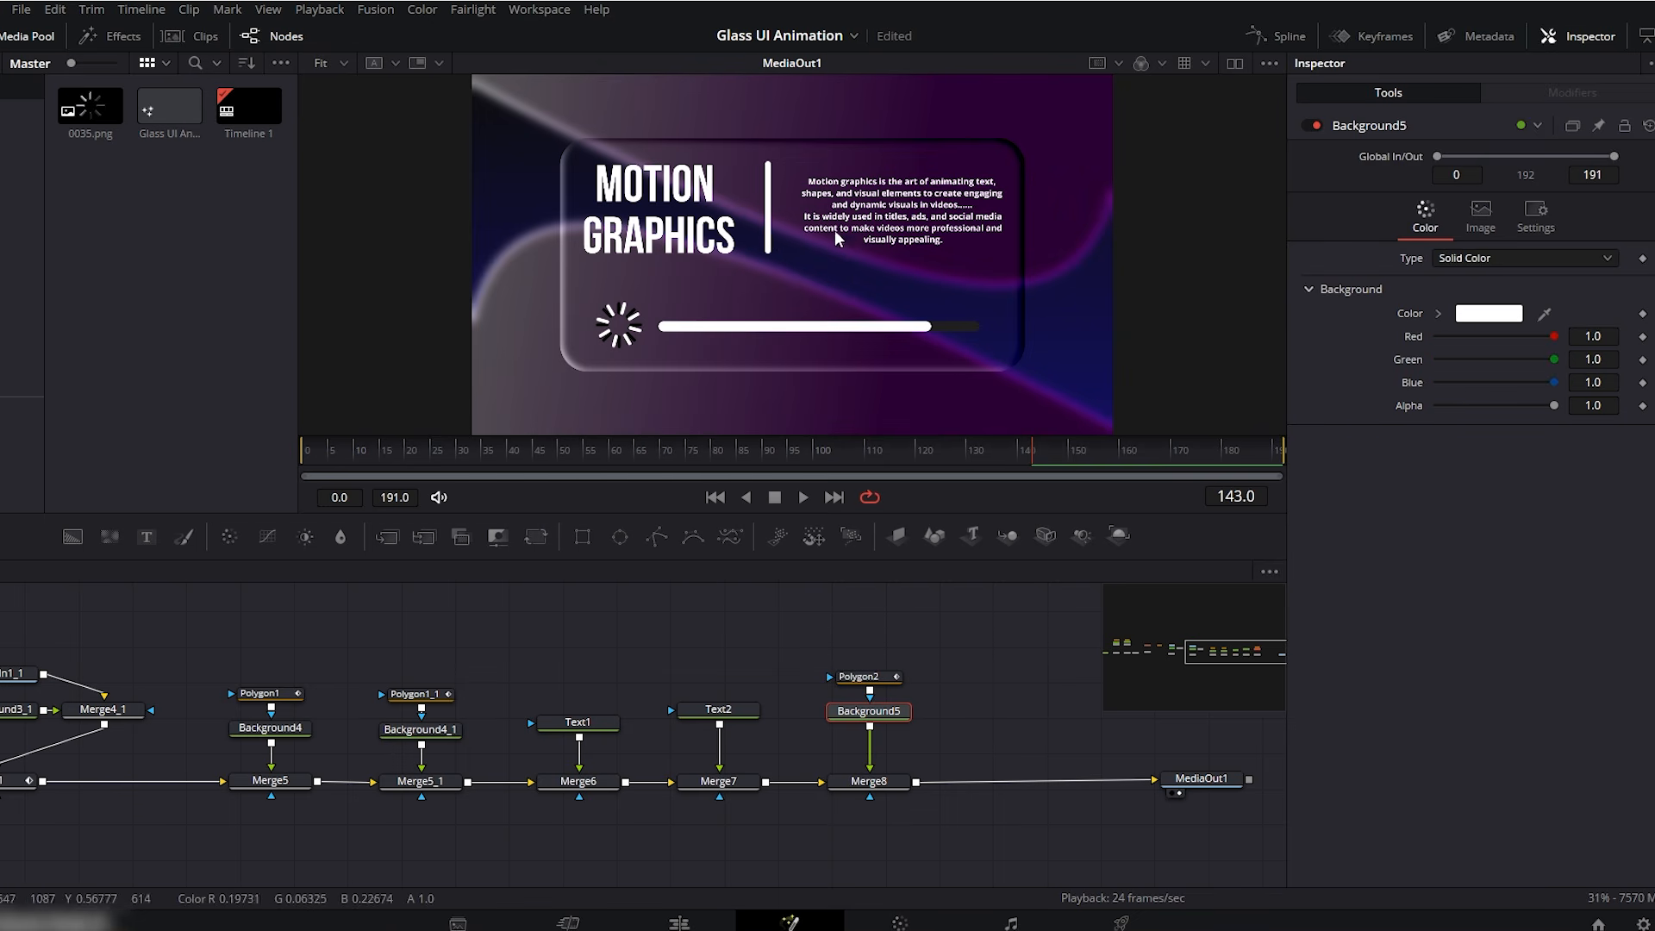
# - Keyframe Rectangle1's Width at 0.306 on frame 0 and at 0.591 on frame 5
pyautogui.moveTo(1212, 652); pyautogui.dragTo(1180, 647)
pyautogui.click(353, 710)
pyautogui.moveTo(462, 451); pyautogui.dragTo(303, 454)
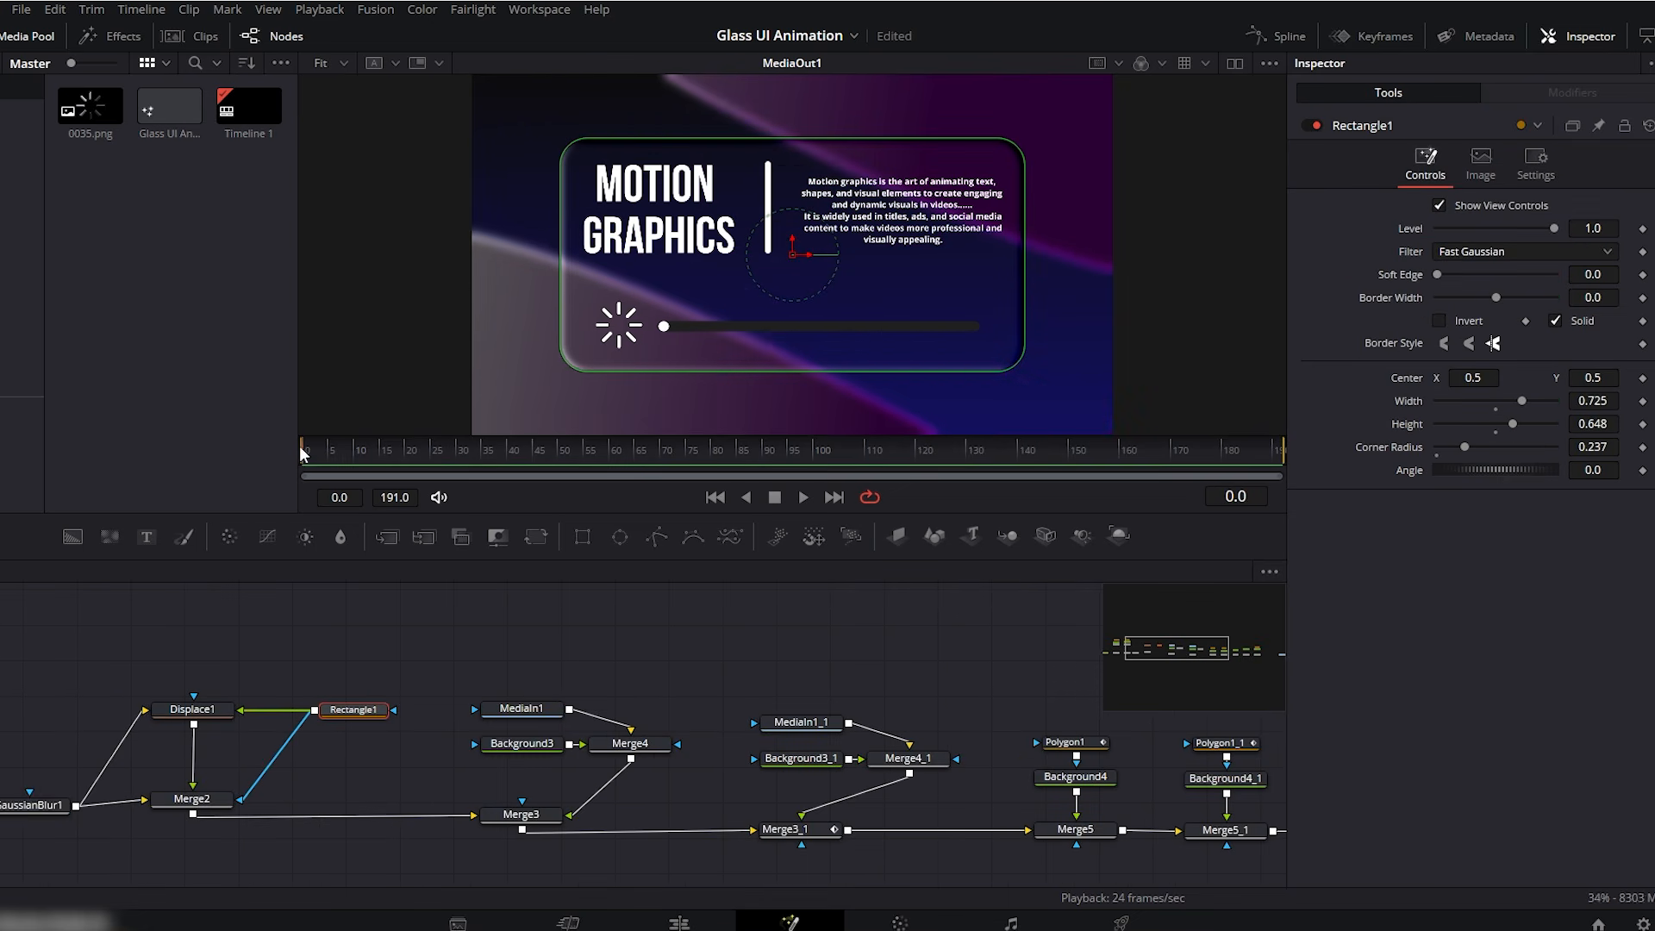
pyautogui.moveTo(1606, 401); pyautogui.dragTo(1508, 401)
pyautogui.click(1642, 402)
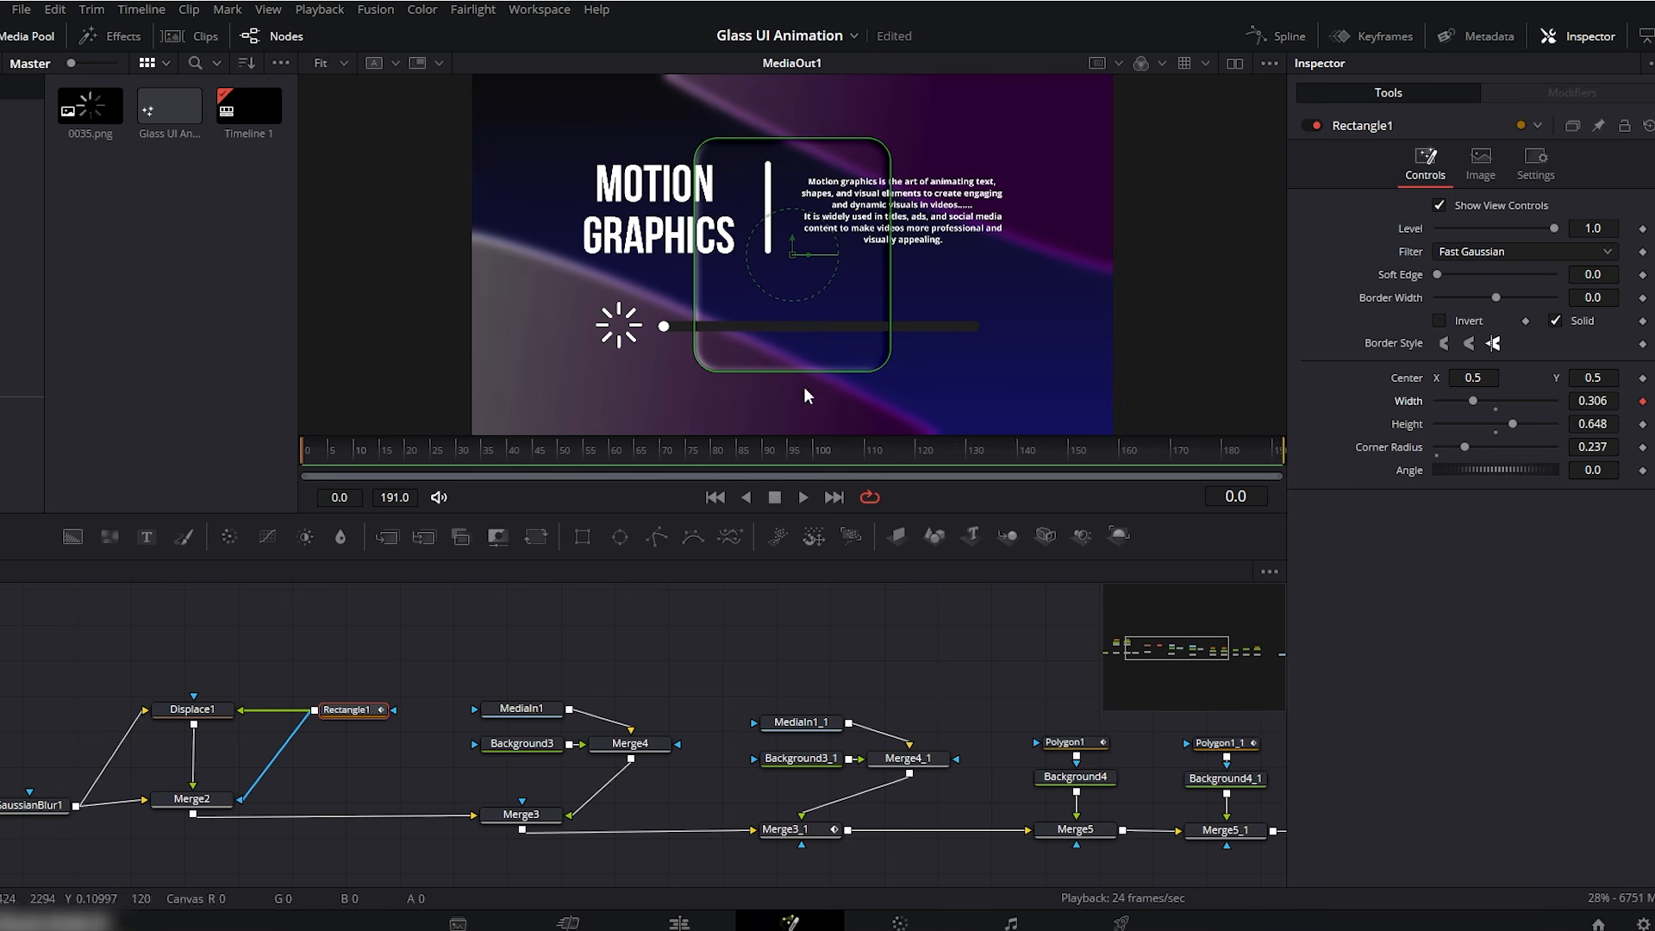
pyautogui.moveTo(319, 450); pyautogui.dragTo(332, 457)
pyautogui.moveTo(1582, 401); pyautogui.dragTo(1649, 401)
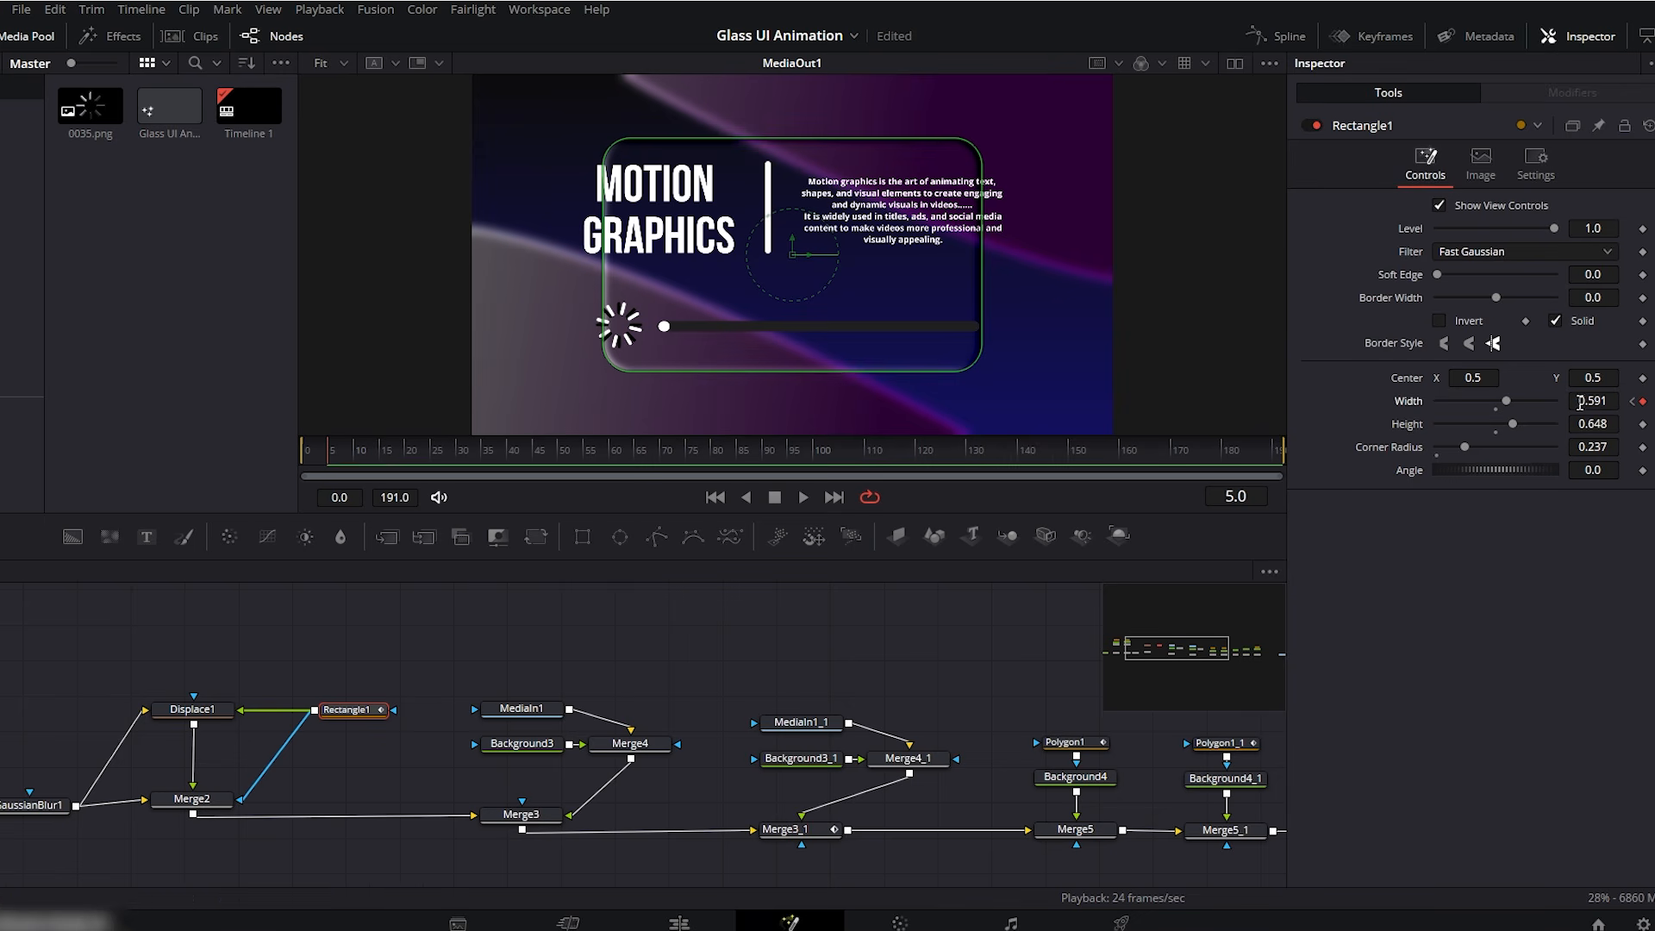
# - Keyframe Rectangle1's Width at 0.274 on frame 10 and at 0.741 on frame 15
pyautogui.click(352, 451)
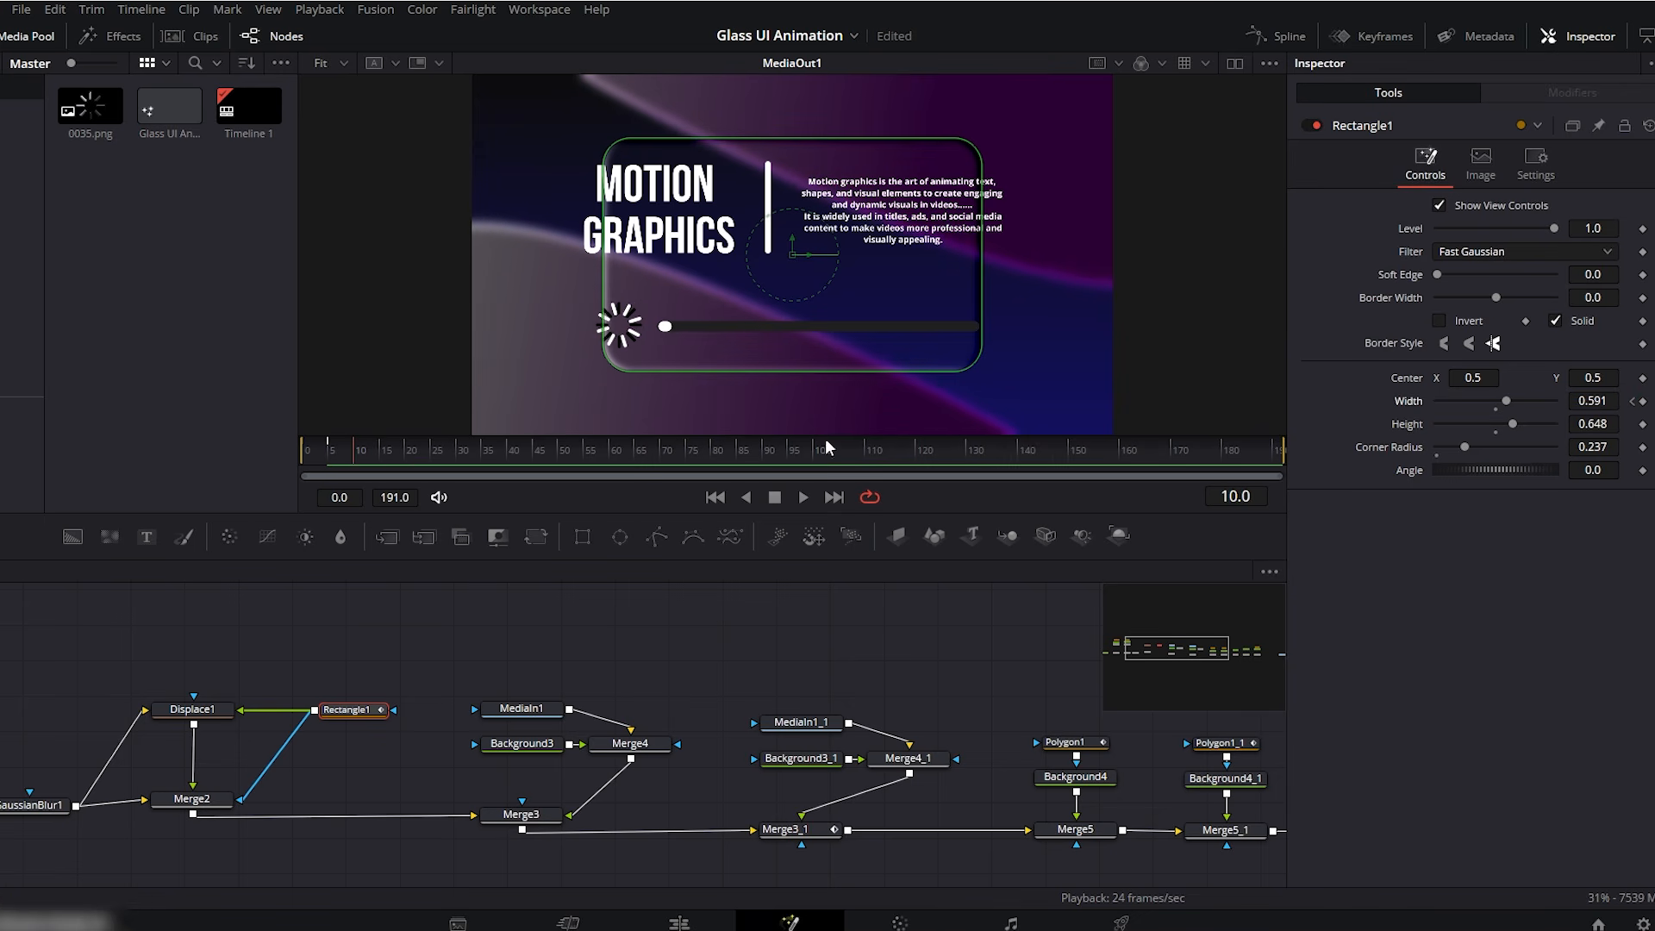
pyautogui.moveTo(1597, 407); pyautogui.dragTo(1635, 401)
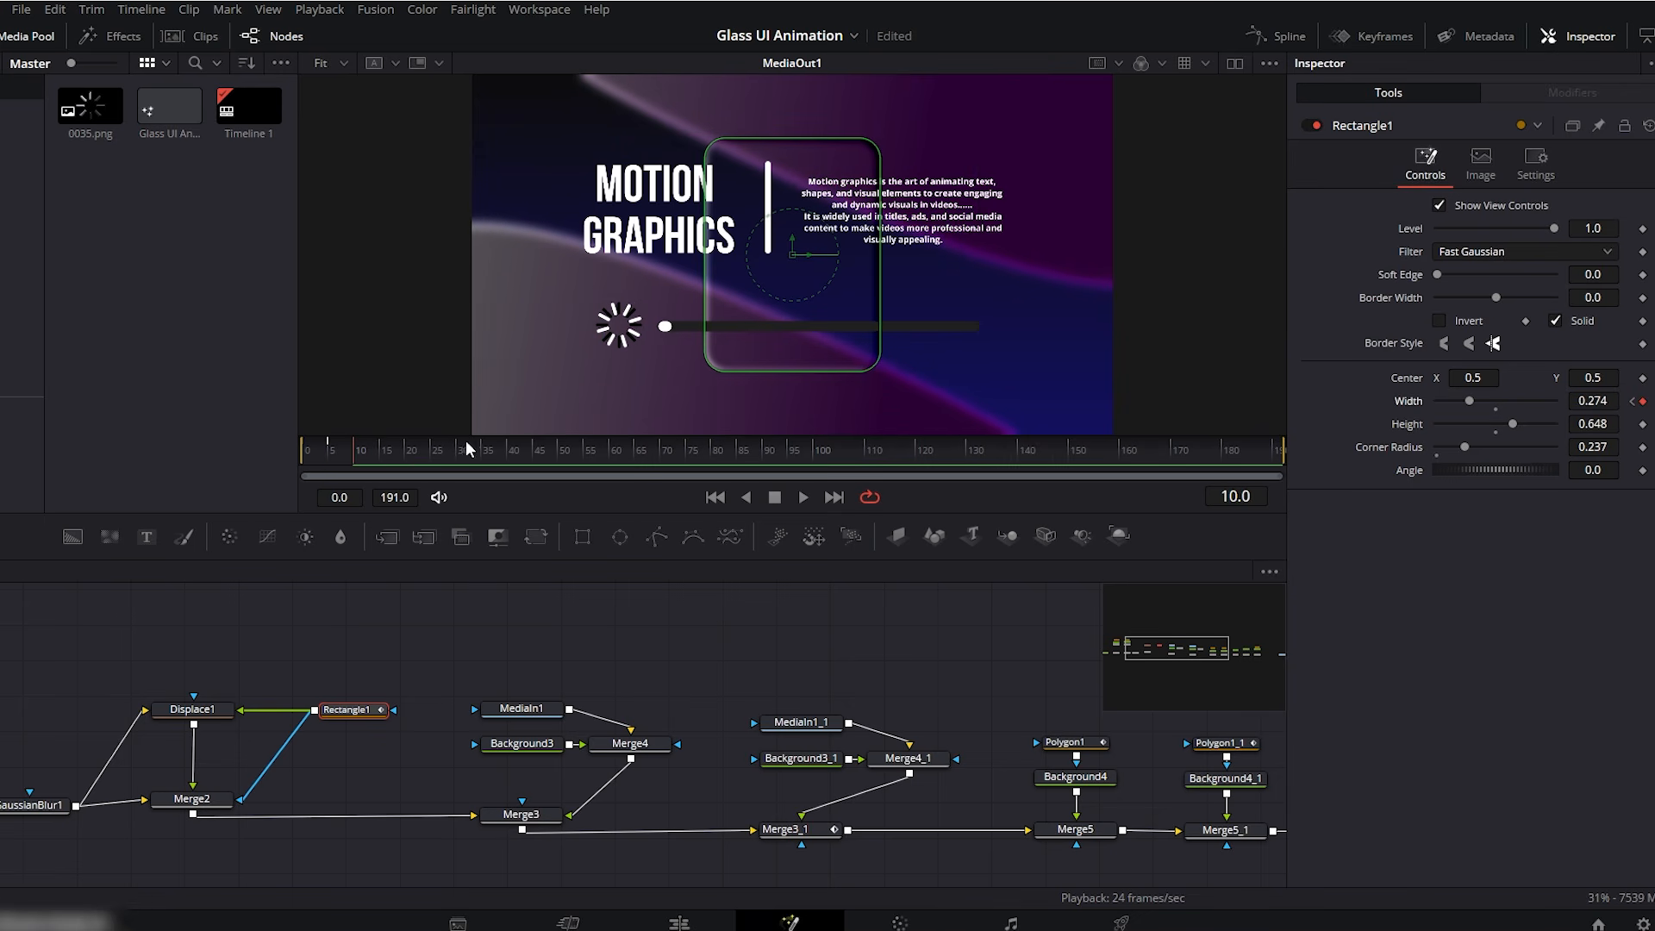
pyautogui.moveTo(361, 453); pyautogui.dragTo(384, 458)
pyautogui.moveTo(1585, 402); pyautogui.dragTo(1586, 403)
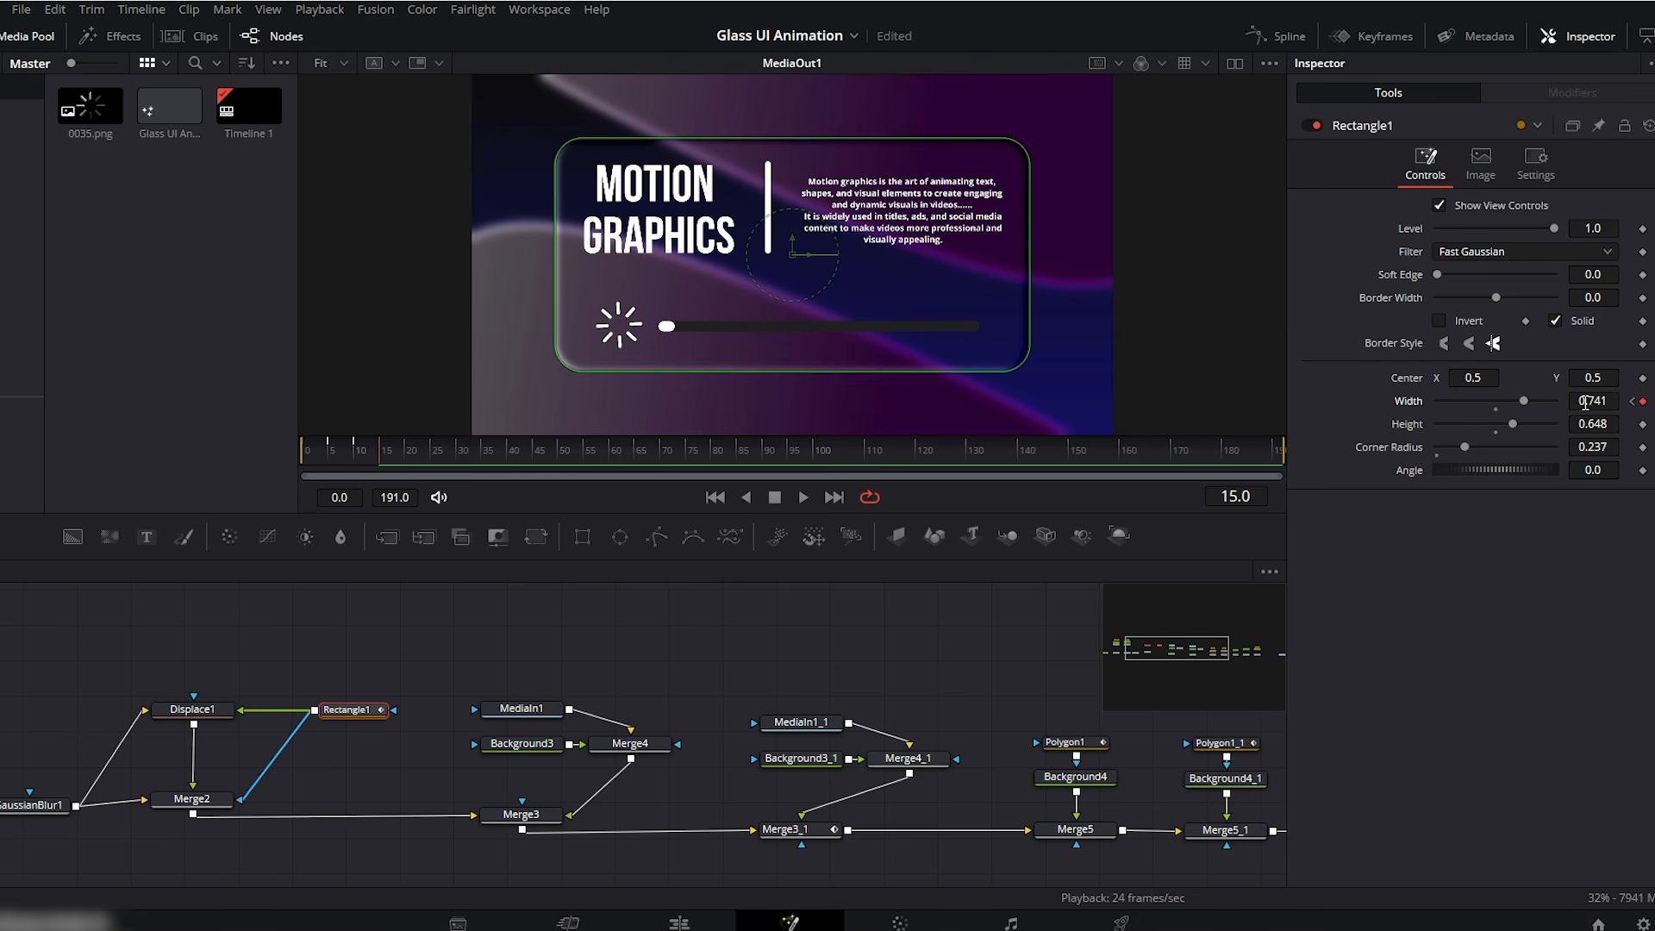
# - Smooth all keyframes of Rectangle1's Width curve in the Spline editor and play the animation from frame 0
pyautogui.click(1278, 36)
pyautogui.click(627, 619)
pyautogui.click(1201, 572)
pyautogui.moveTo(1249, 614); pyautogui.dragTo(861, 835)
pyautogui.hotkey('shift', 's')
pyautogui.click(307, 452)
pyautogui.click(776, 621)
pyautogui.click(805, 497)
pyautogui.click(779, 497)
# - Reduce Rectangle1's starting Width on frame 0 and replay the panel's opening animation
pyautogui.moveTo(380, 453); pyautogui.dragTo(300, 452)
pyautogui.moveTo(1606, 398); pyautogui.dragTo(1579, 407)
pyautogui.click(805, 498)
pyautogui.click(775, 499)
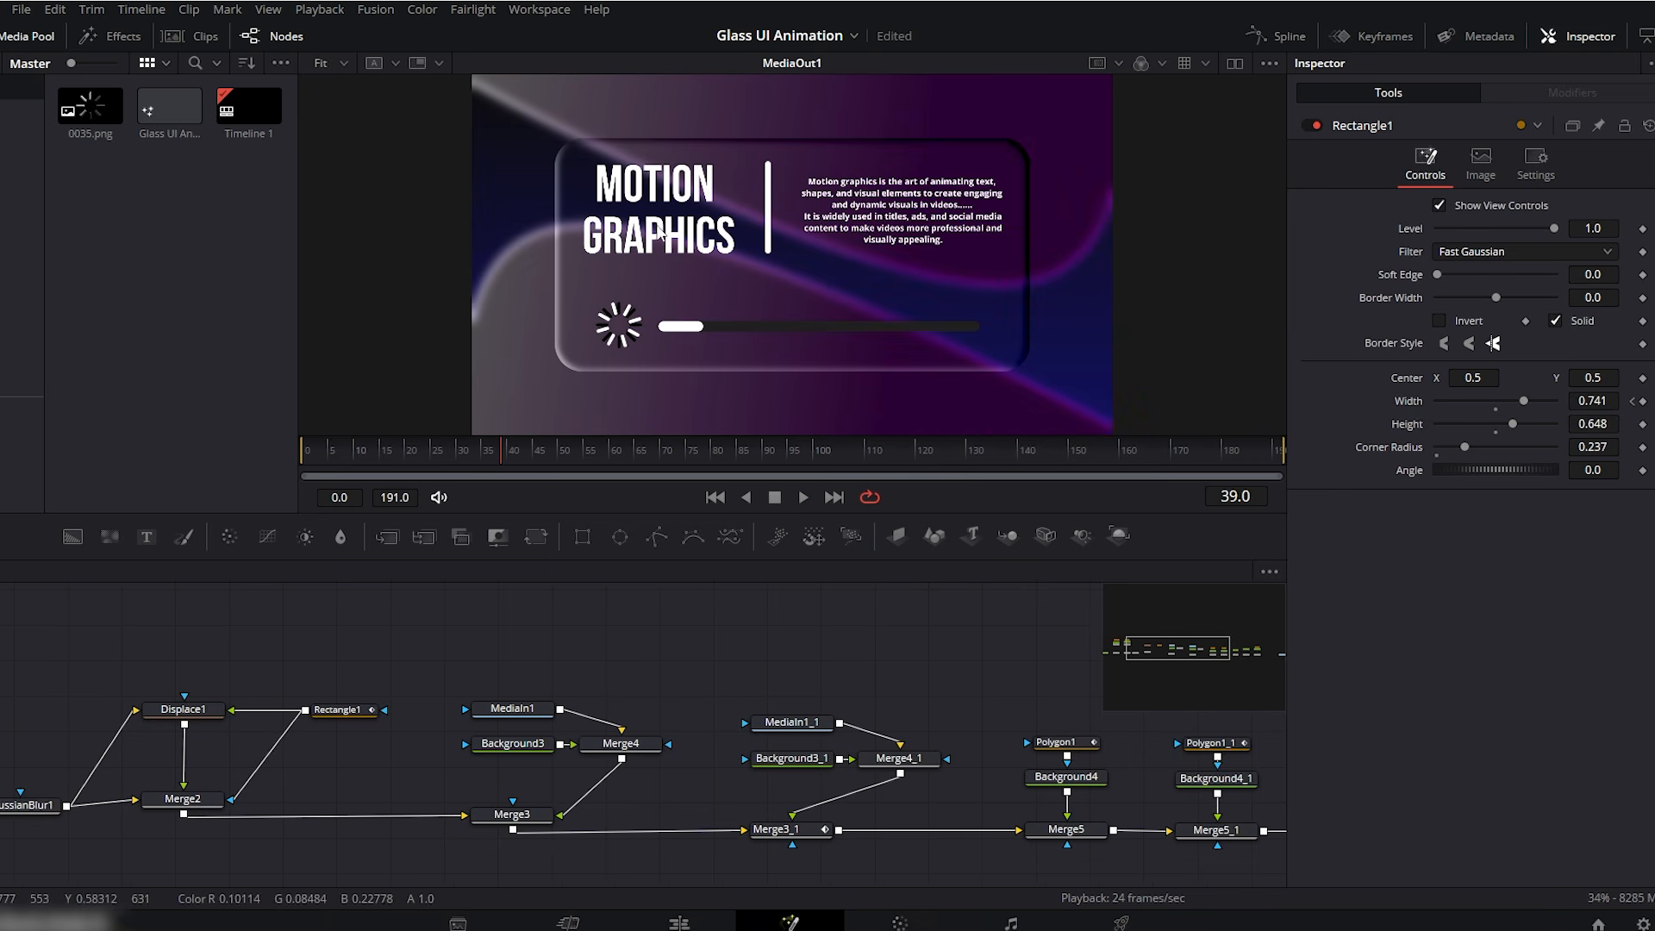
# - Go to frame 15 and add a Follower modifier to Text1's text, opening the modifier's settings
pyautogui.moveTo(1145, 653); pyautogui.dragTo(1231, 648)
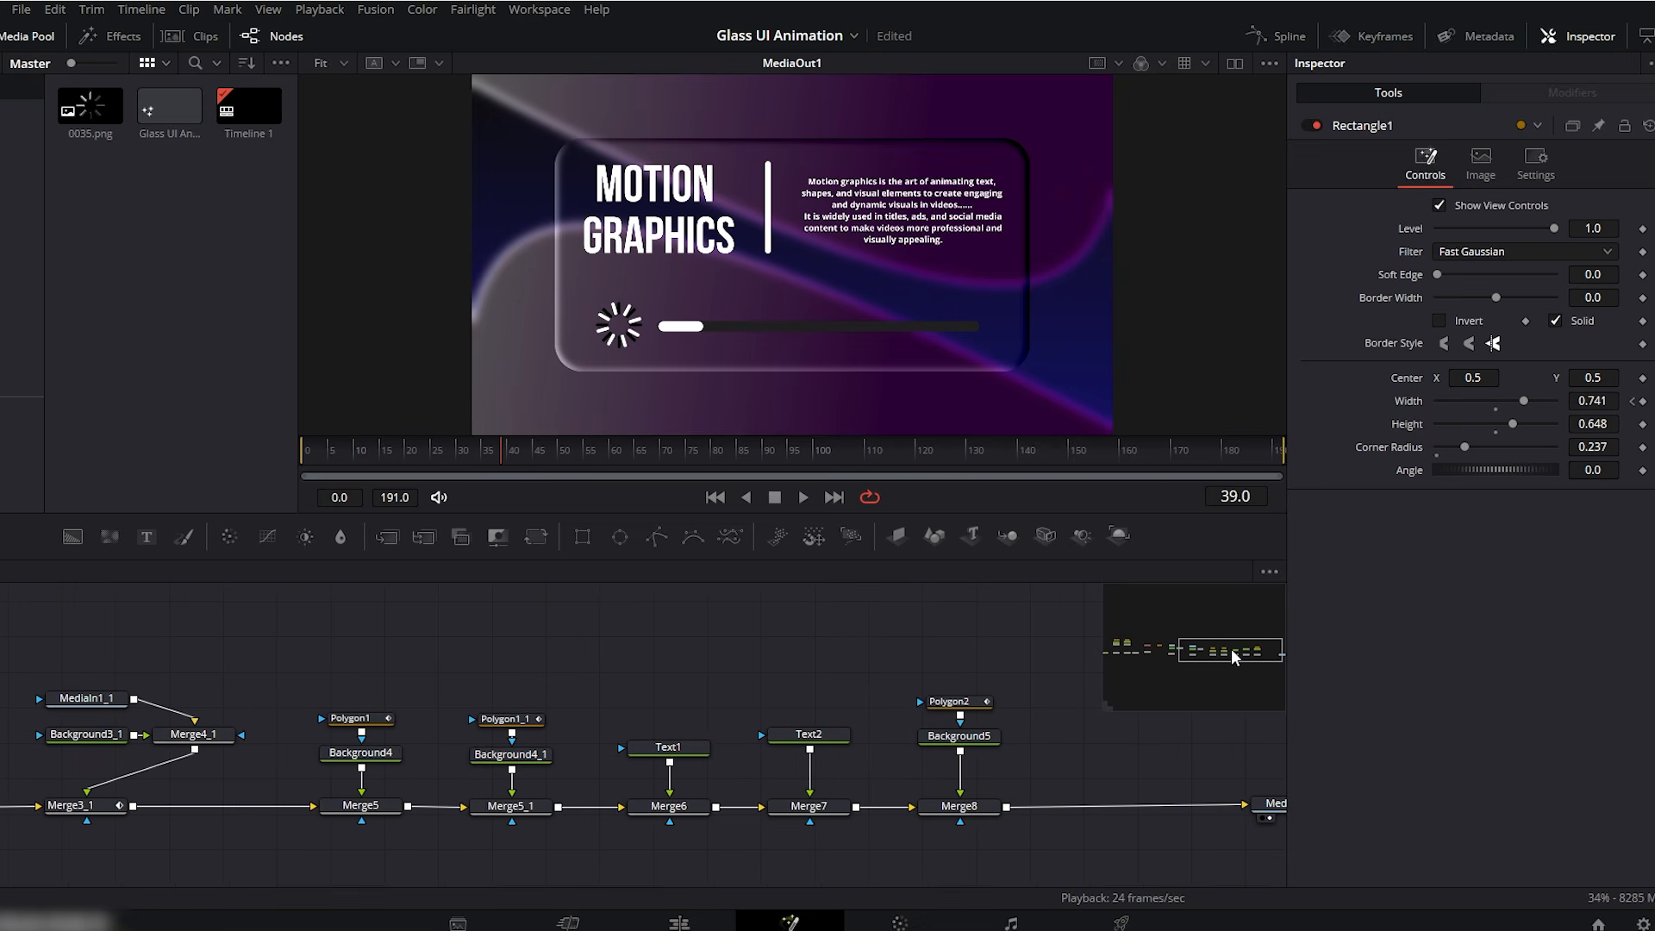
pyautogui.click(684, 756)
pyautogui.moveTo(344, 457); pyautogui.dragTo(381, 453)
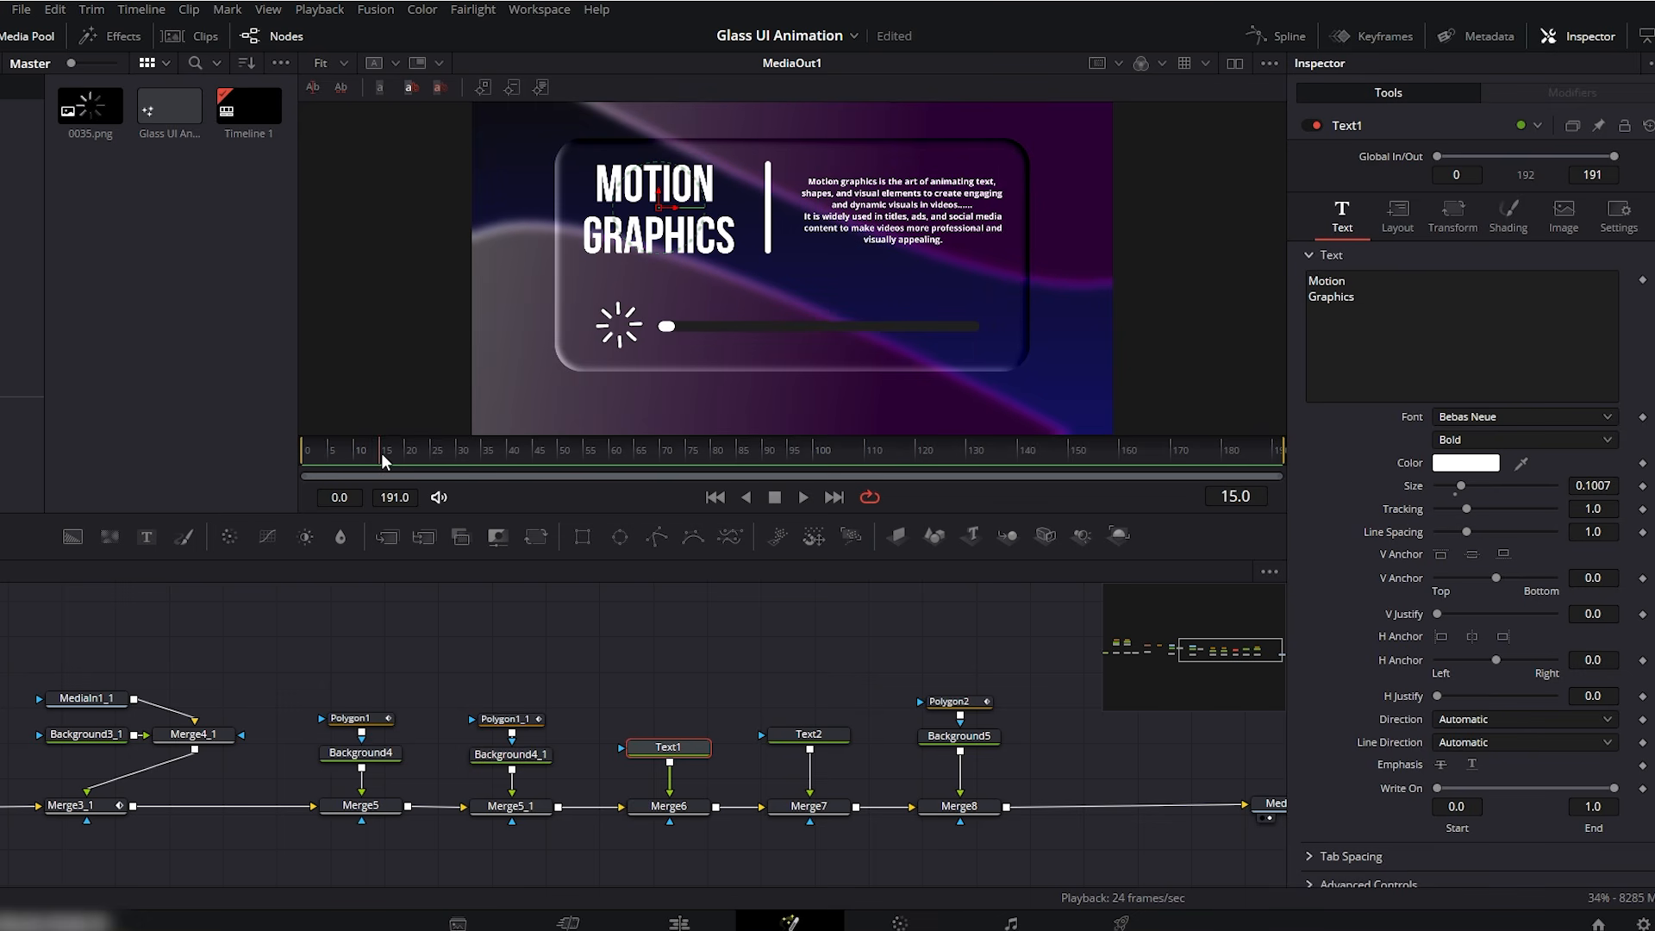
pyautogui.rightClick(1484, 330)
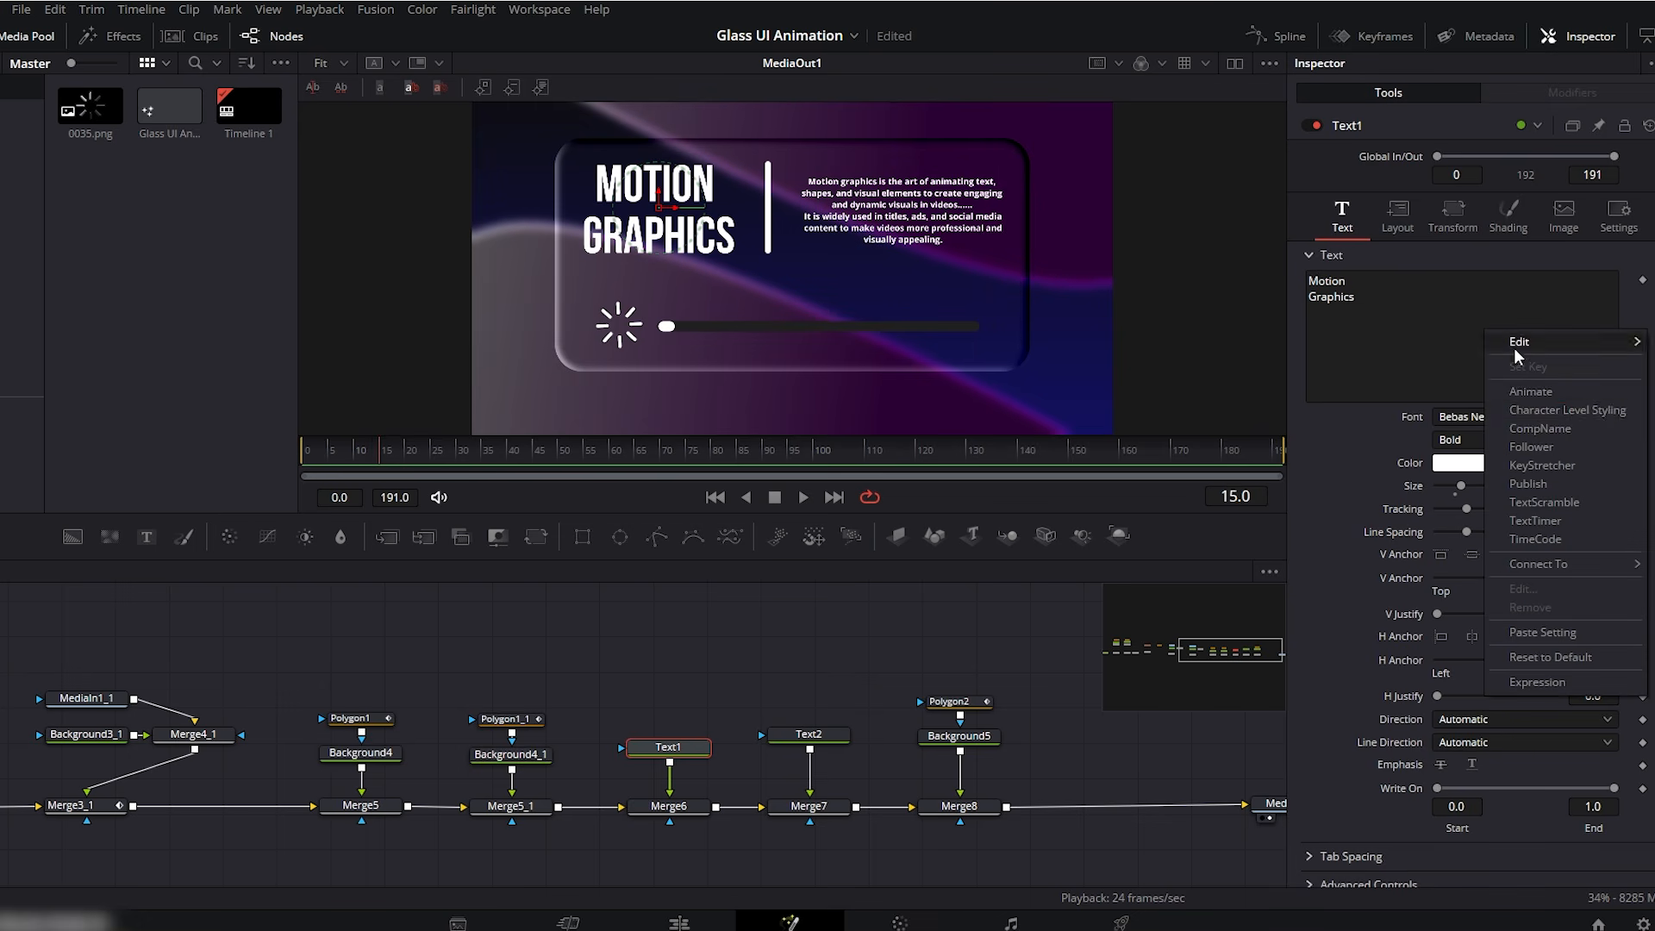
pyautogui.click(1543, 444)
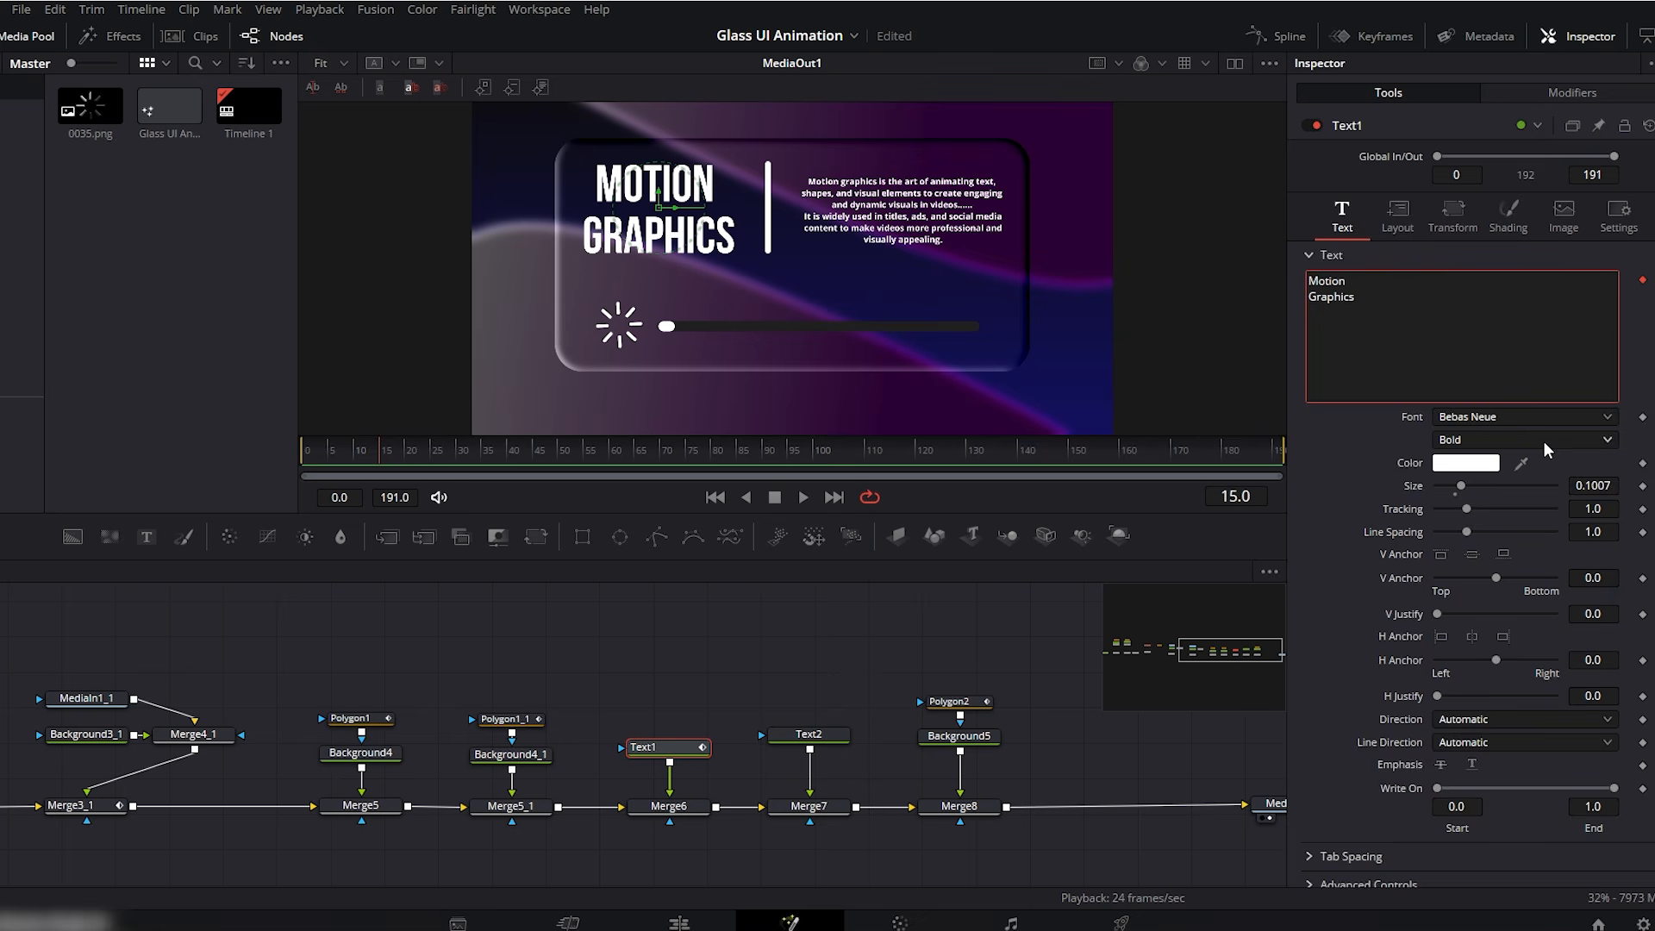
pyautogui.click(1577, 96)
# - Keyframe Follower1's shading Opacity at 0.0 and Offset Y at -1 on frame 15
pyautogui.click(1540, 157)
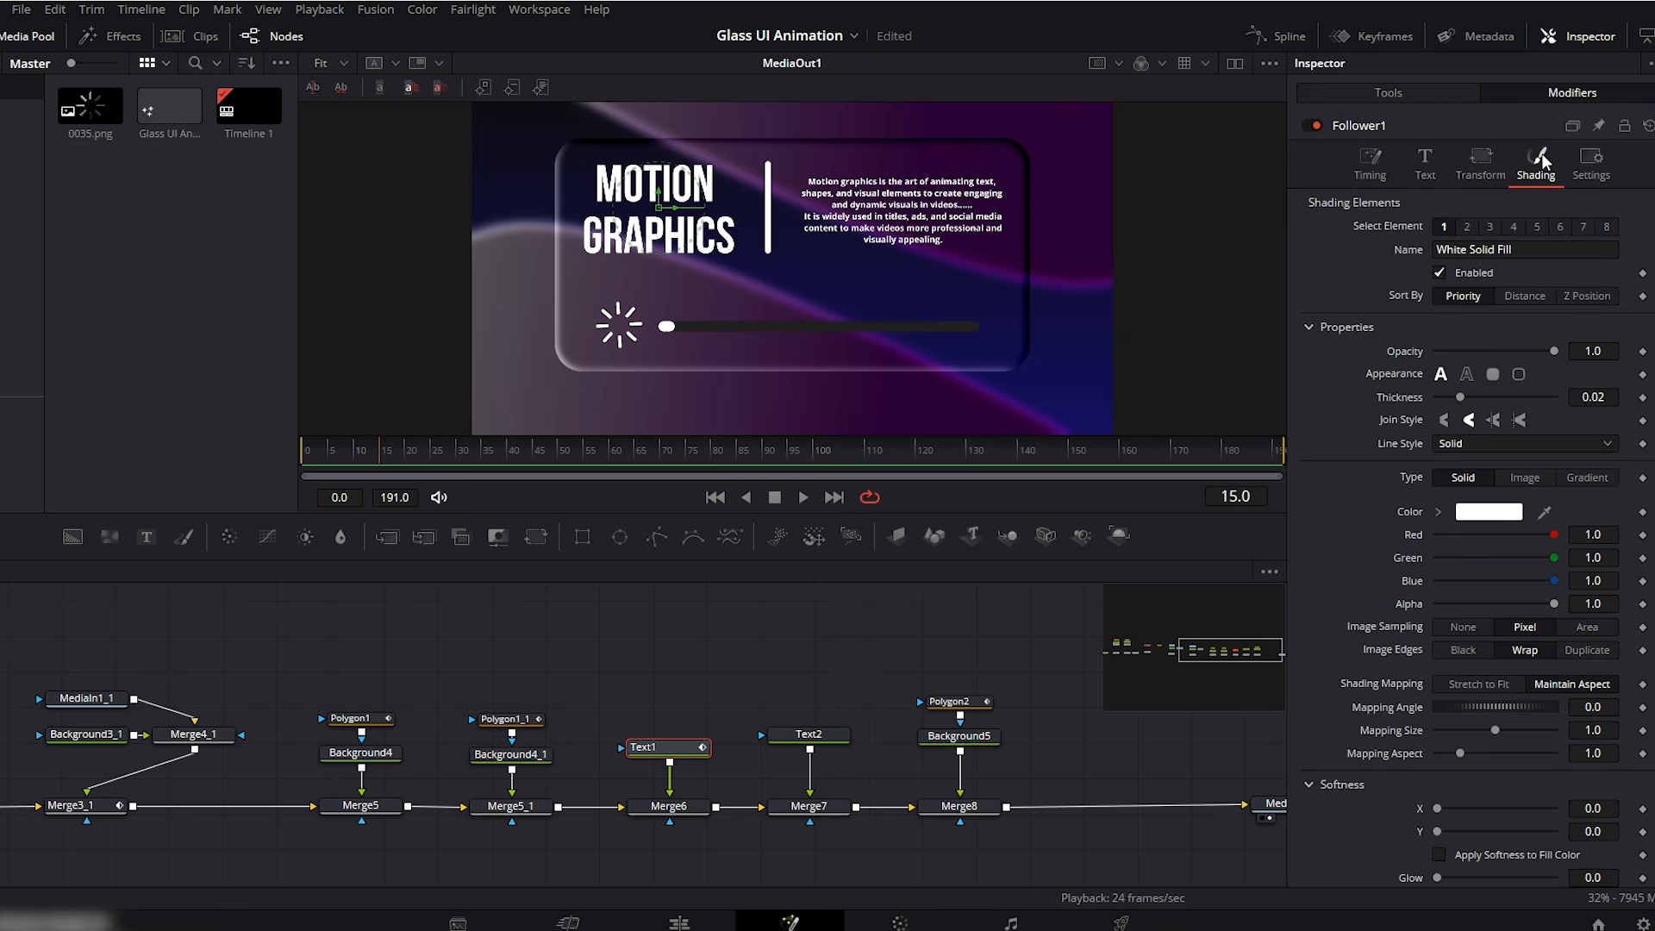
pyautogui.moveTo(1481, 351); pyautogui.dragTo(1376, 352)
pyautogui.click(1642, 352)
pyautogui.scroll(-5, 1466, 496)
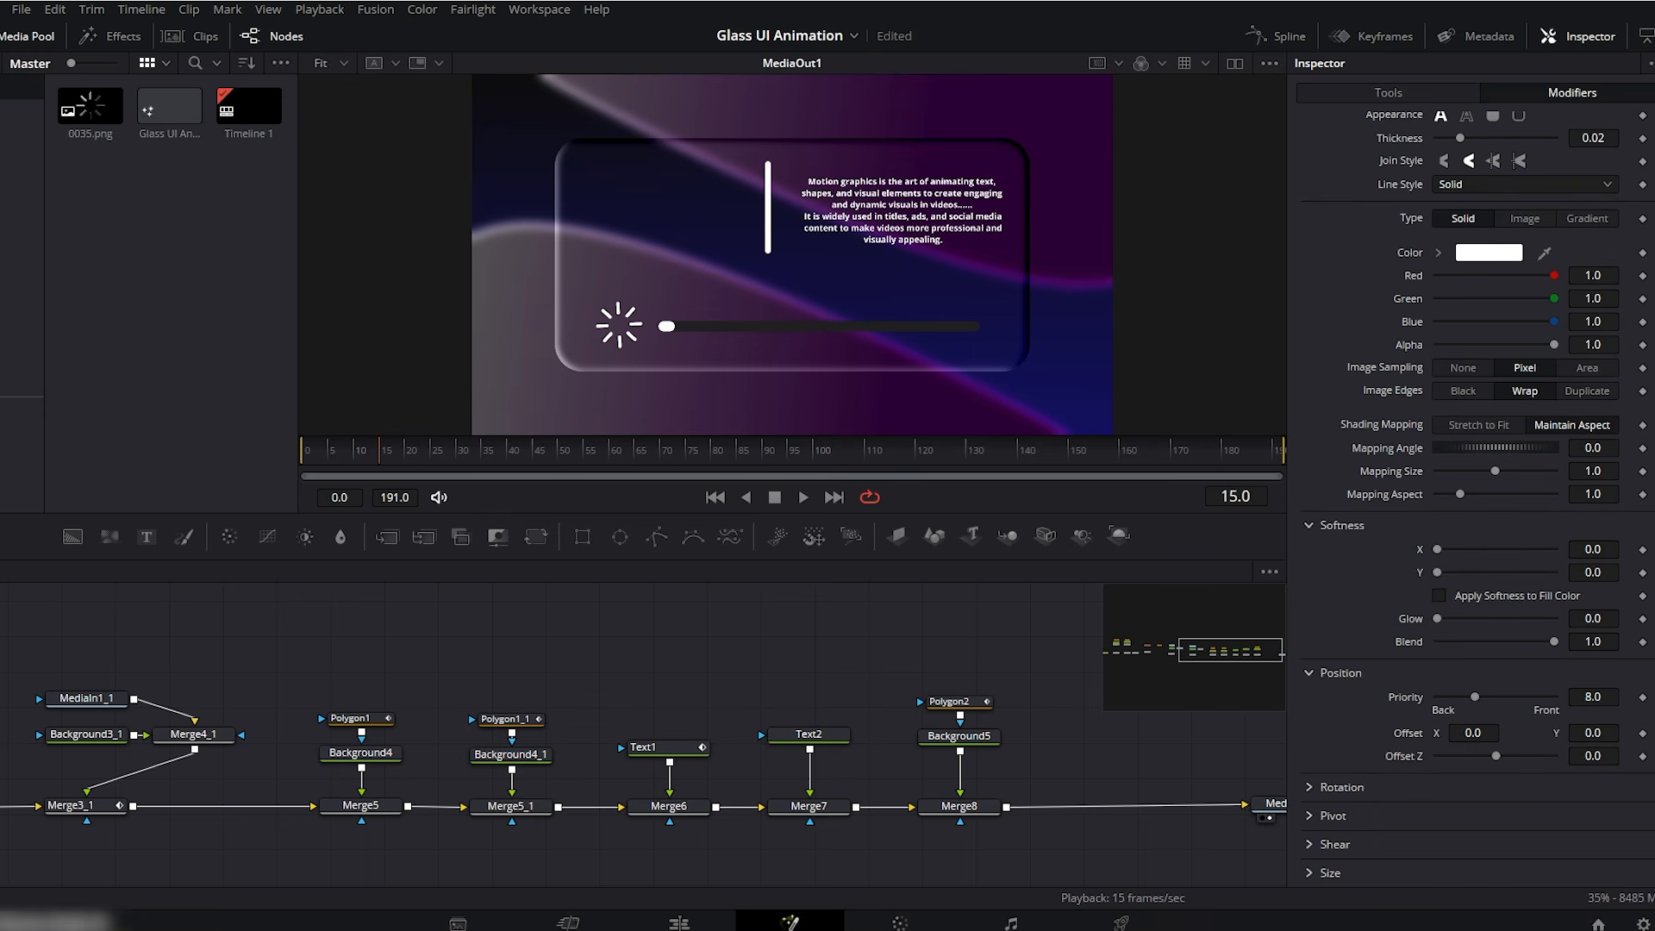
pyautogui.click(1601, 733)
pyautogui.write('-1')
pyautogui.press('Tab')
pyautogui.click(1643, 733)
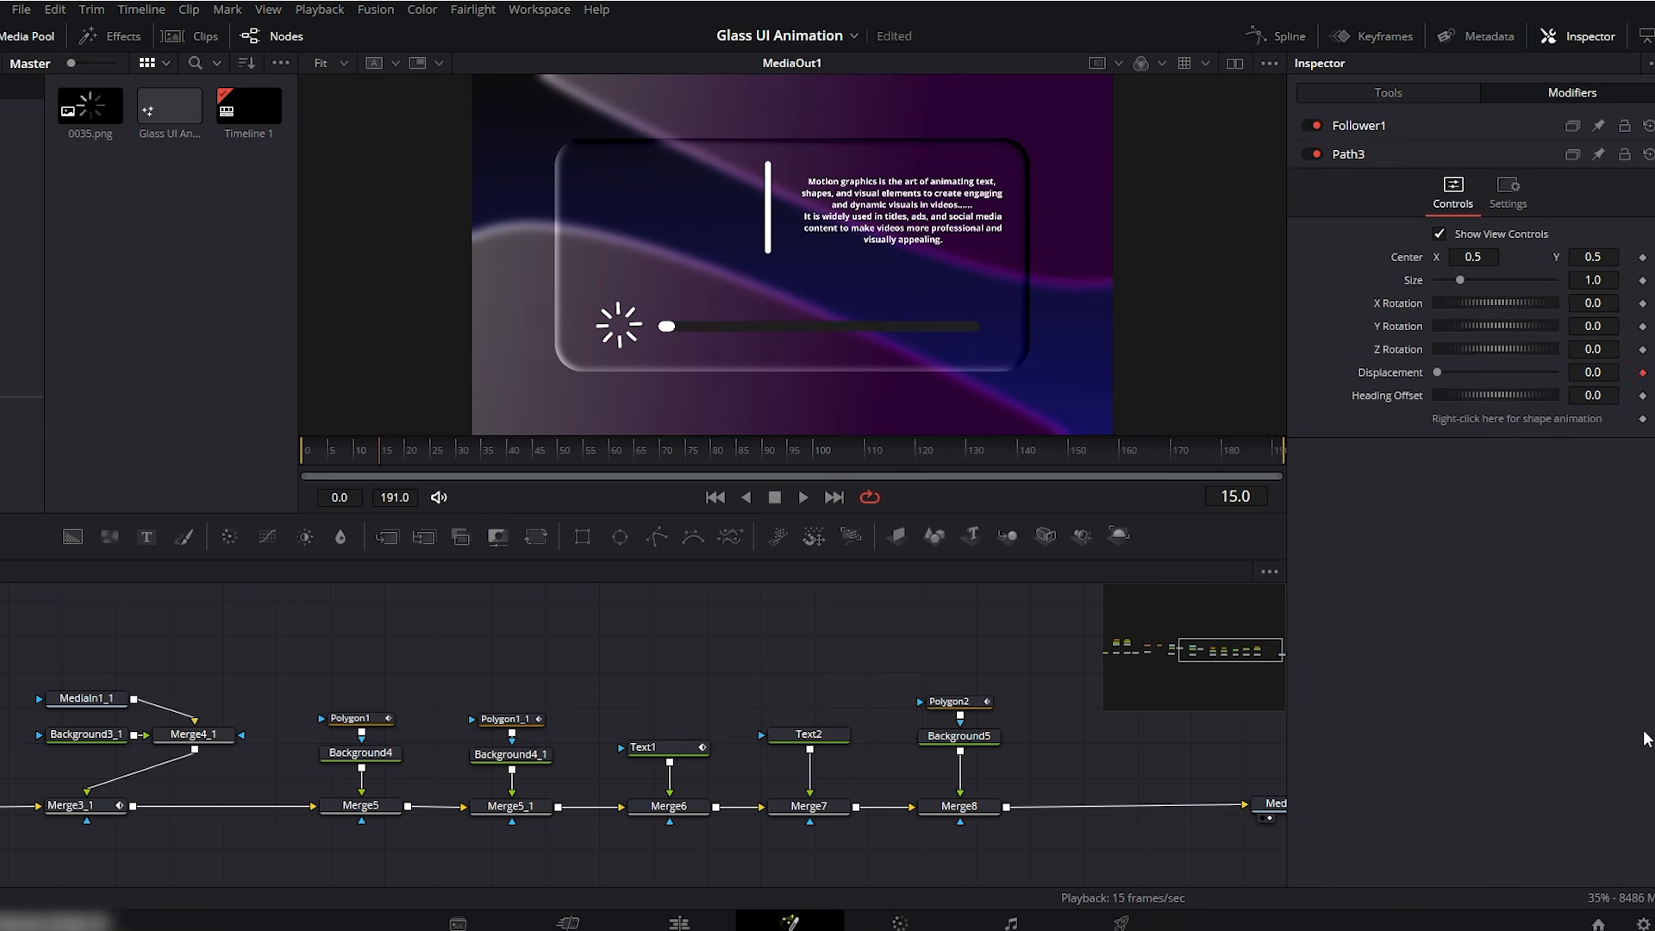
# - On frame 25, raise Follower1's shading Opacity to full and set its Offset Y to 0.0
pyautogui.click(1395, 126)
pyautogui.moveTo(387, 459); pyautogui.dragTo(431, 452)
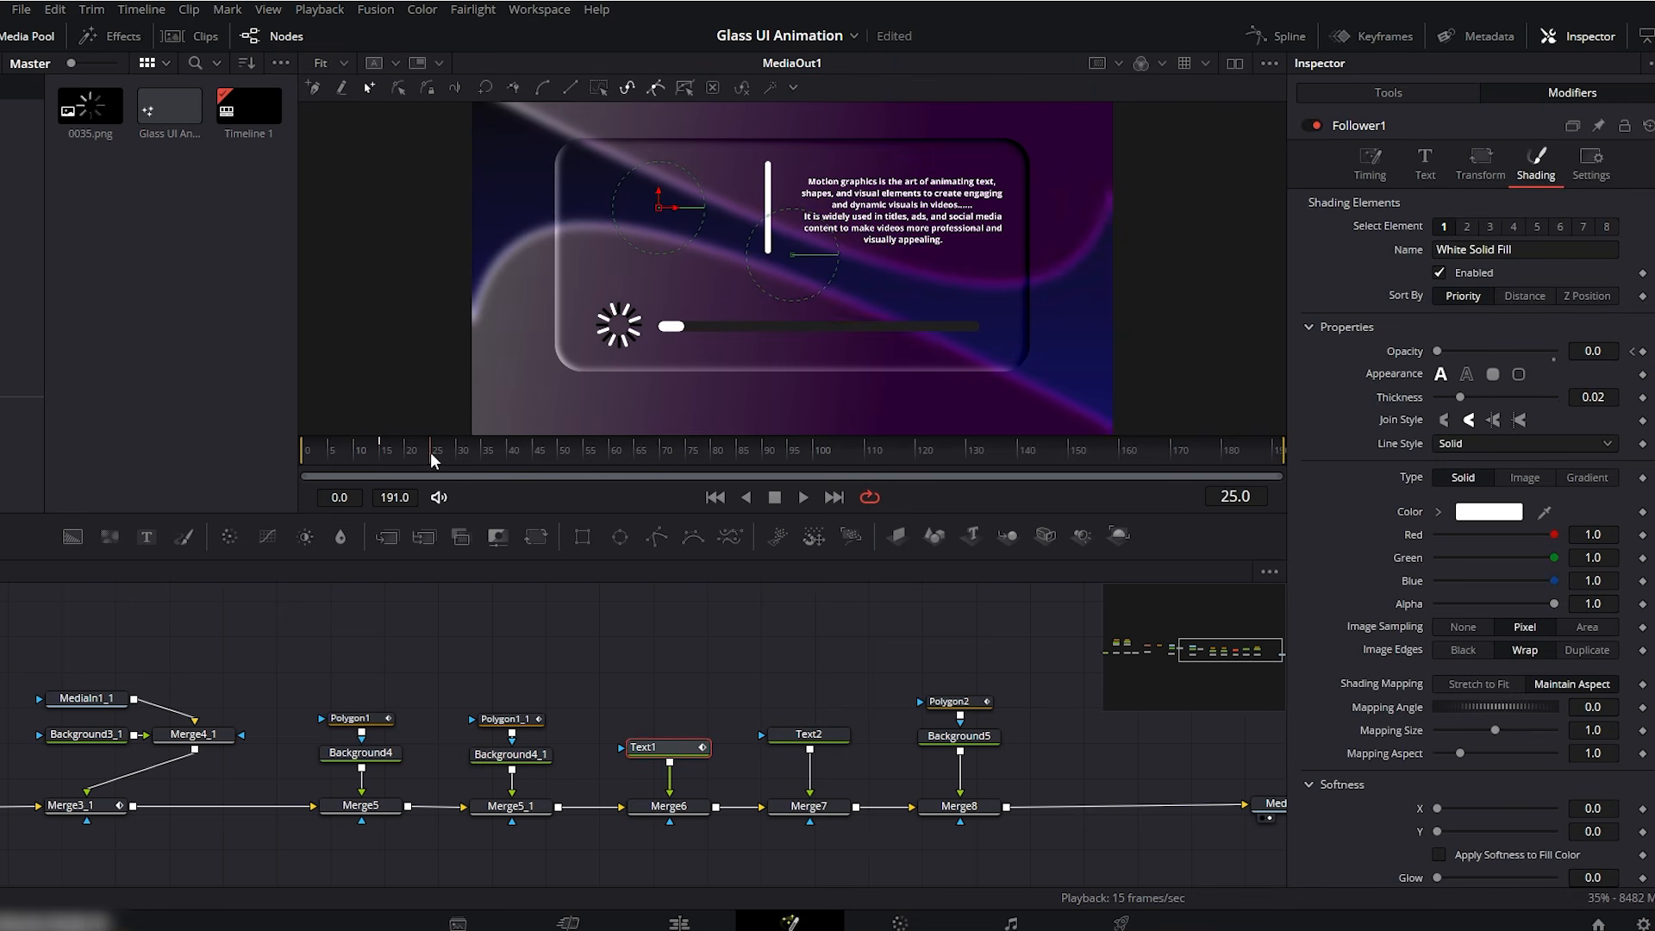
pyautogui.moveTo(1445, 354); pyautogui.dragTo(1578, 353)
pyautogui.scroll(-5, 1619, 350)
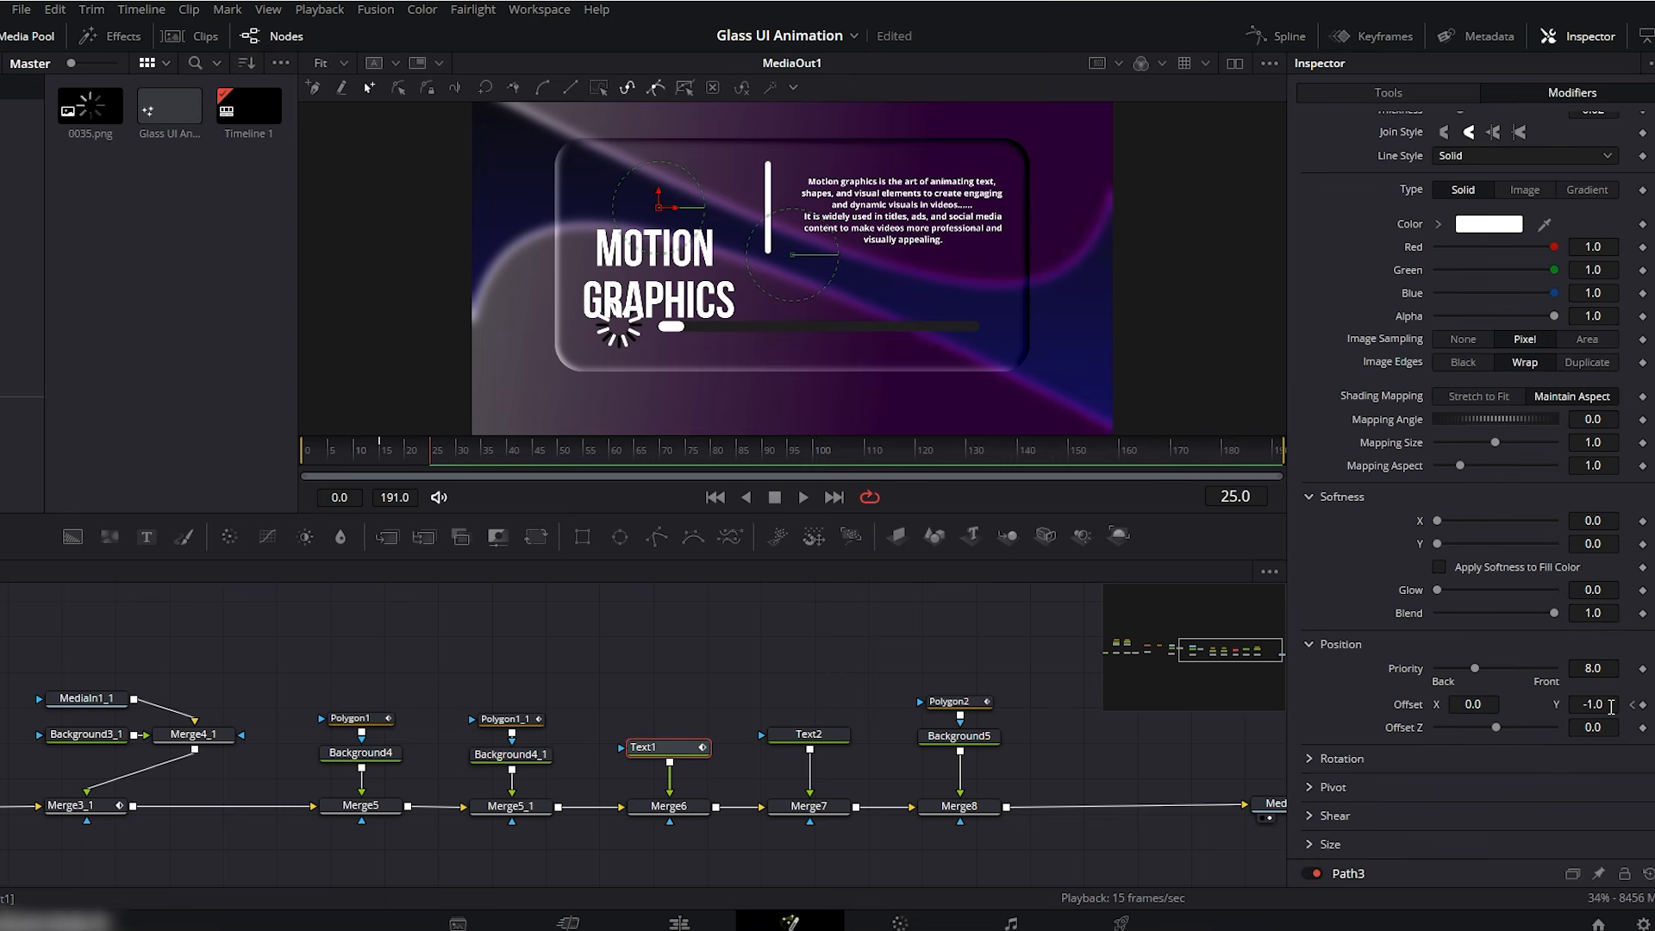
pyautogui.press('Return')
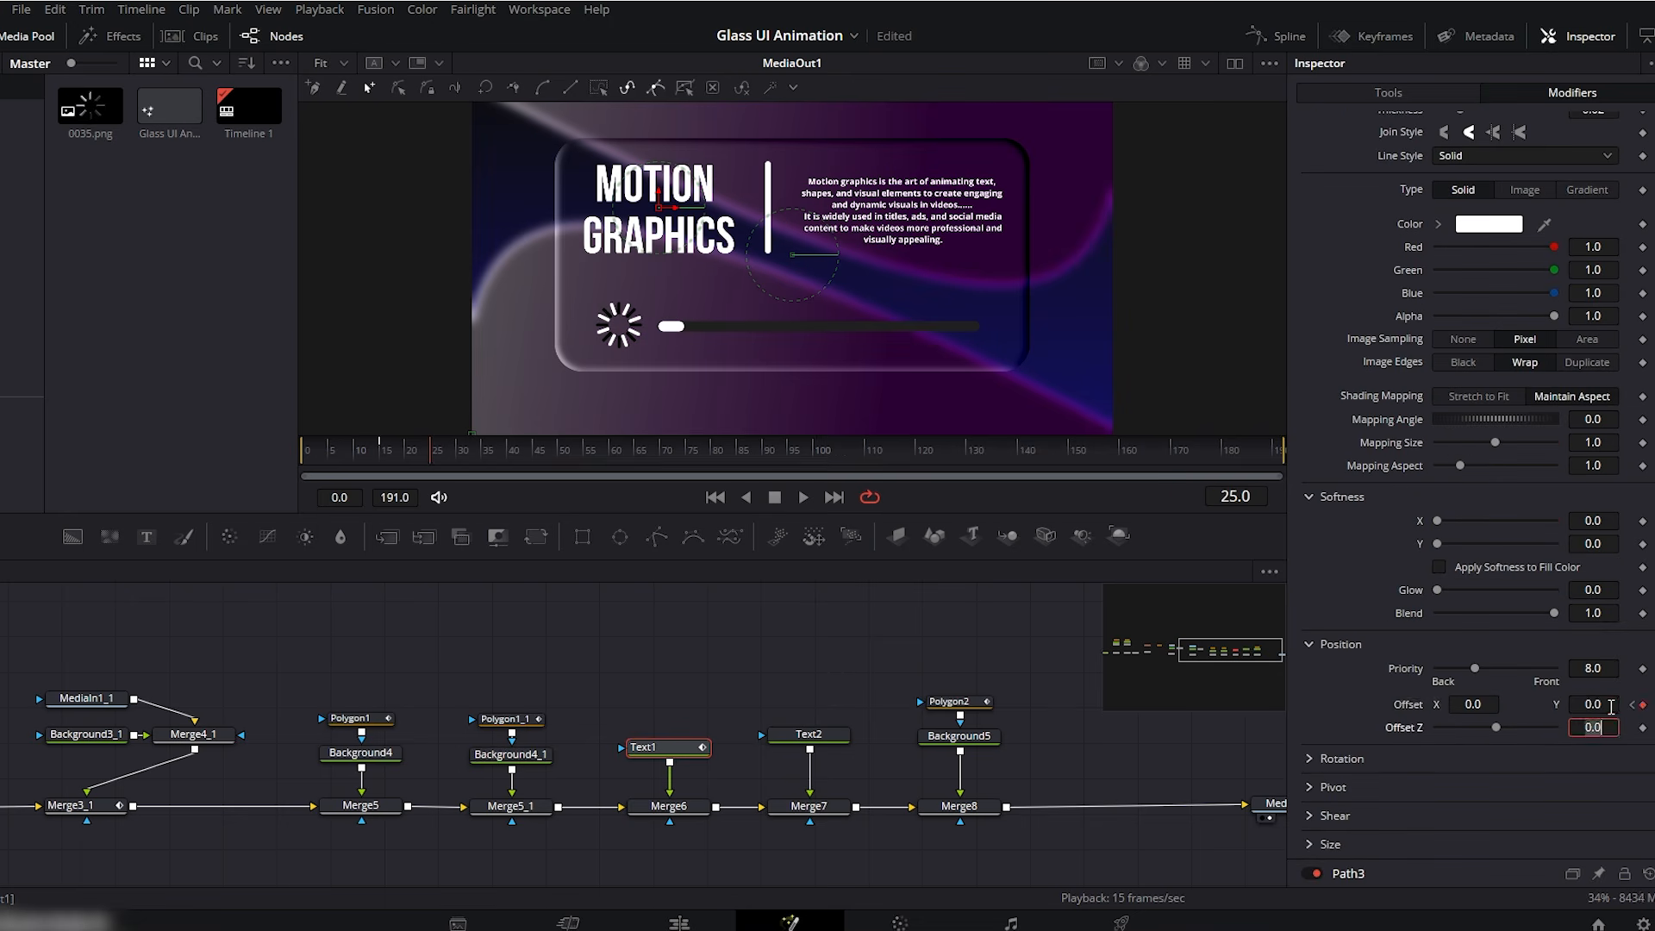
# - Set Follower1's timing order to Left to Right and enter a delay between each character
pyautogui.scroll(5, 1612, 707)
pyautogui.click(1385, 175)
pyautogui.click(1476, 228)
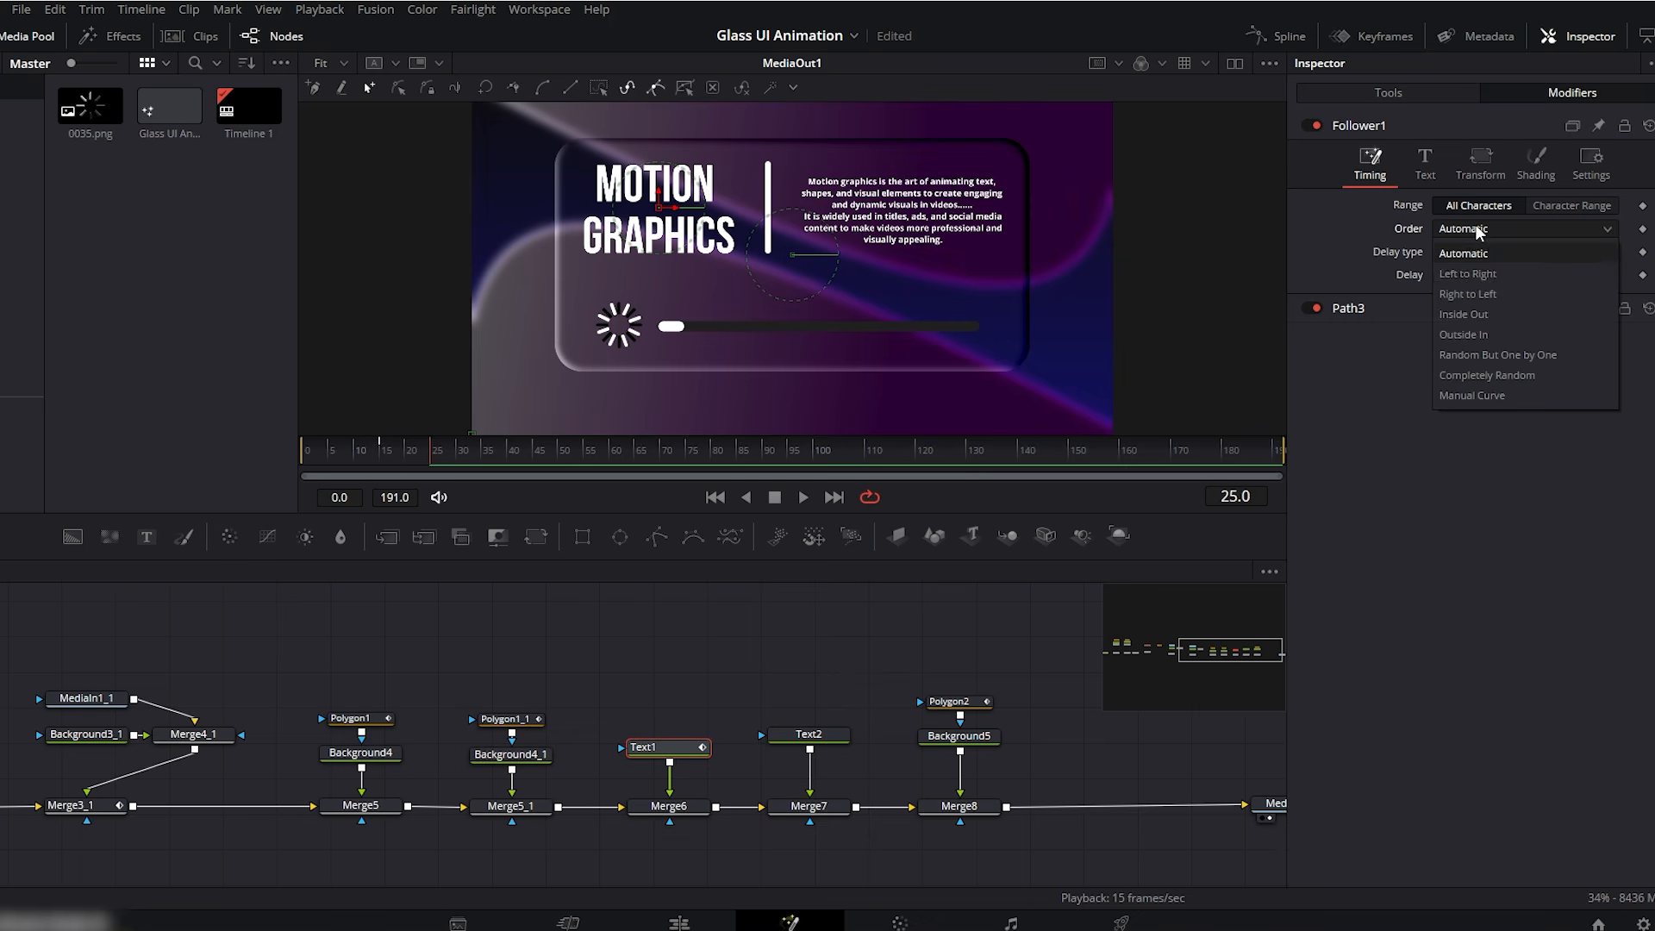
pyautogui.click(1476, 276)
pyautogui.click(1590, 274)
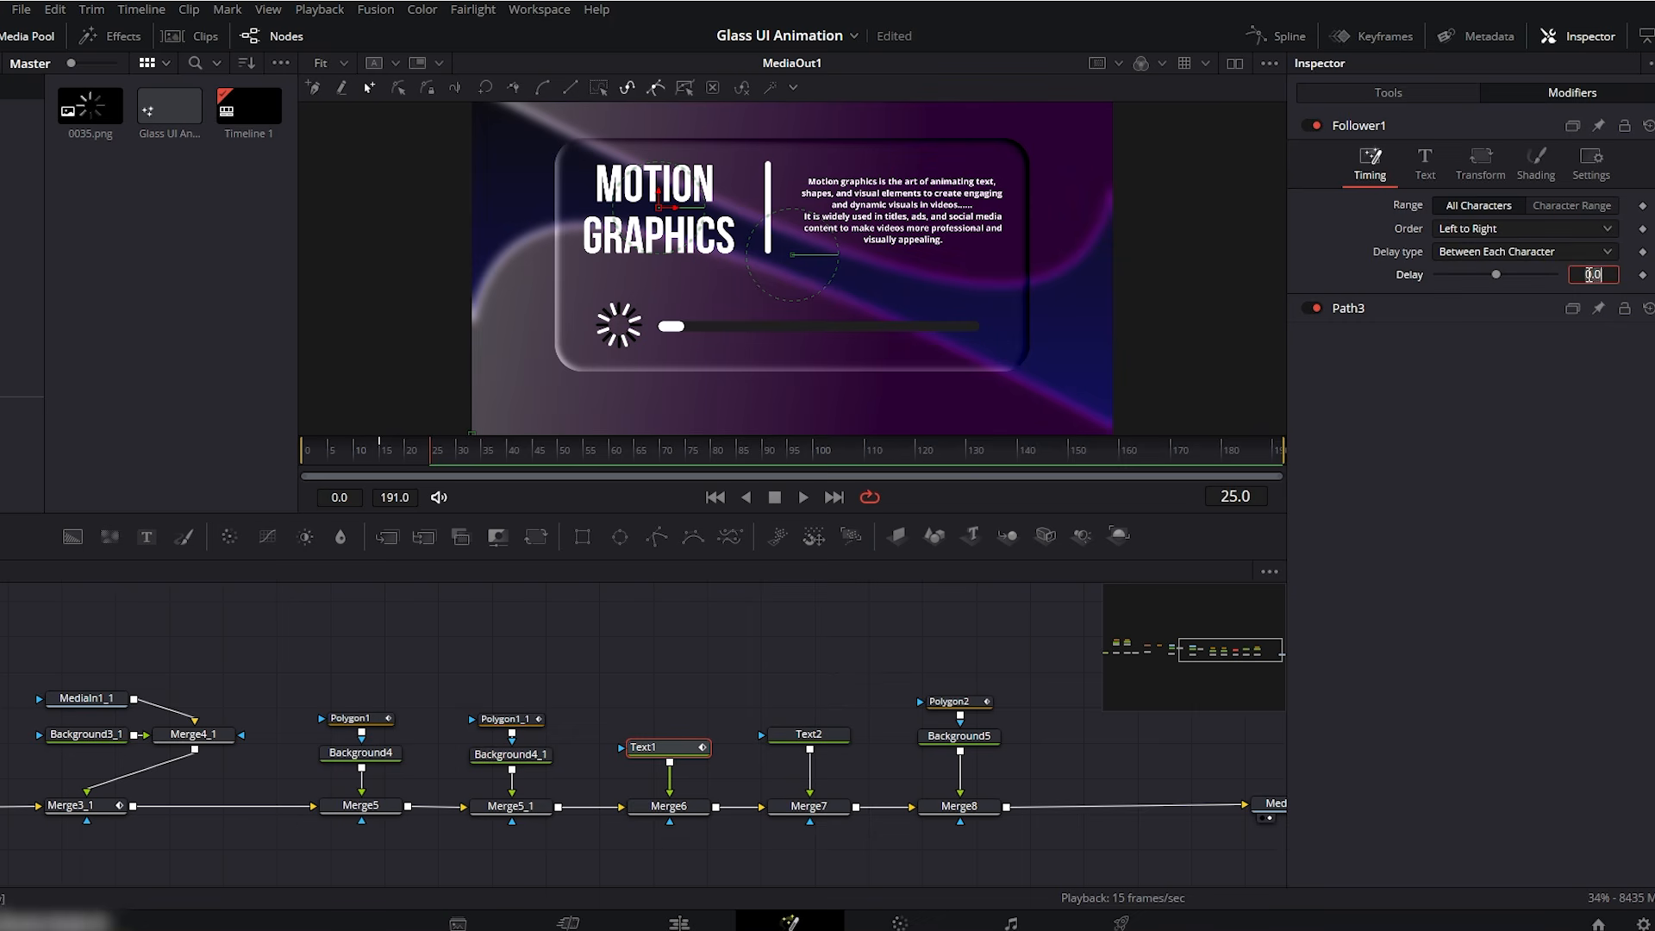
pyautogui.press('Return')
# - Smooth the title's Follower keyframes in the Spline editor and play the text animation
pyautogui.click(1267, 36)
pyautogui.click(625, 620)
pyautogui.click(1201, 571)
pyautogui.moveTo(1250, 615); pyautogui.dragTo(854, 831)
pyautogui.hotkey('shift', 's')
pyautogui.click(1300, 41)
pyautogui.click(370, 447)
pyautogui.press('space')
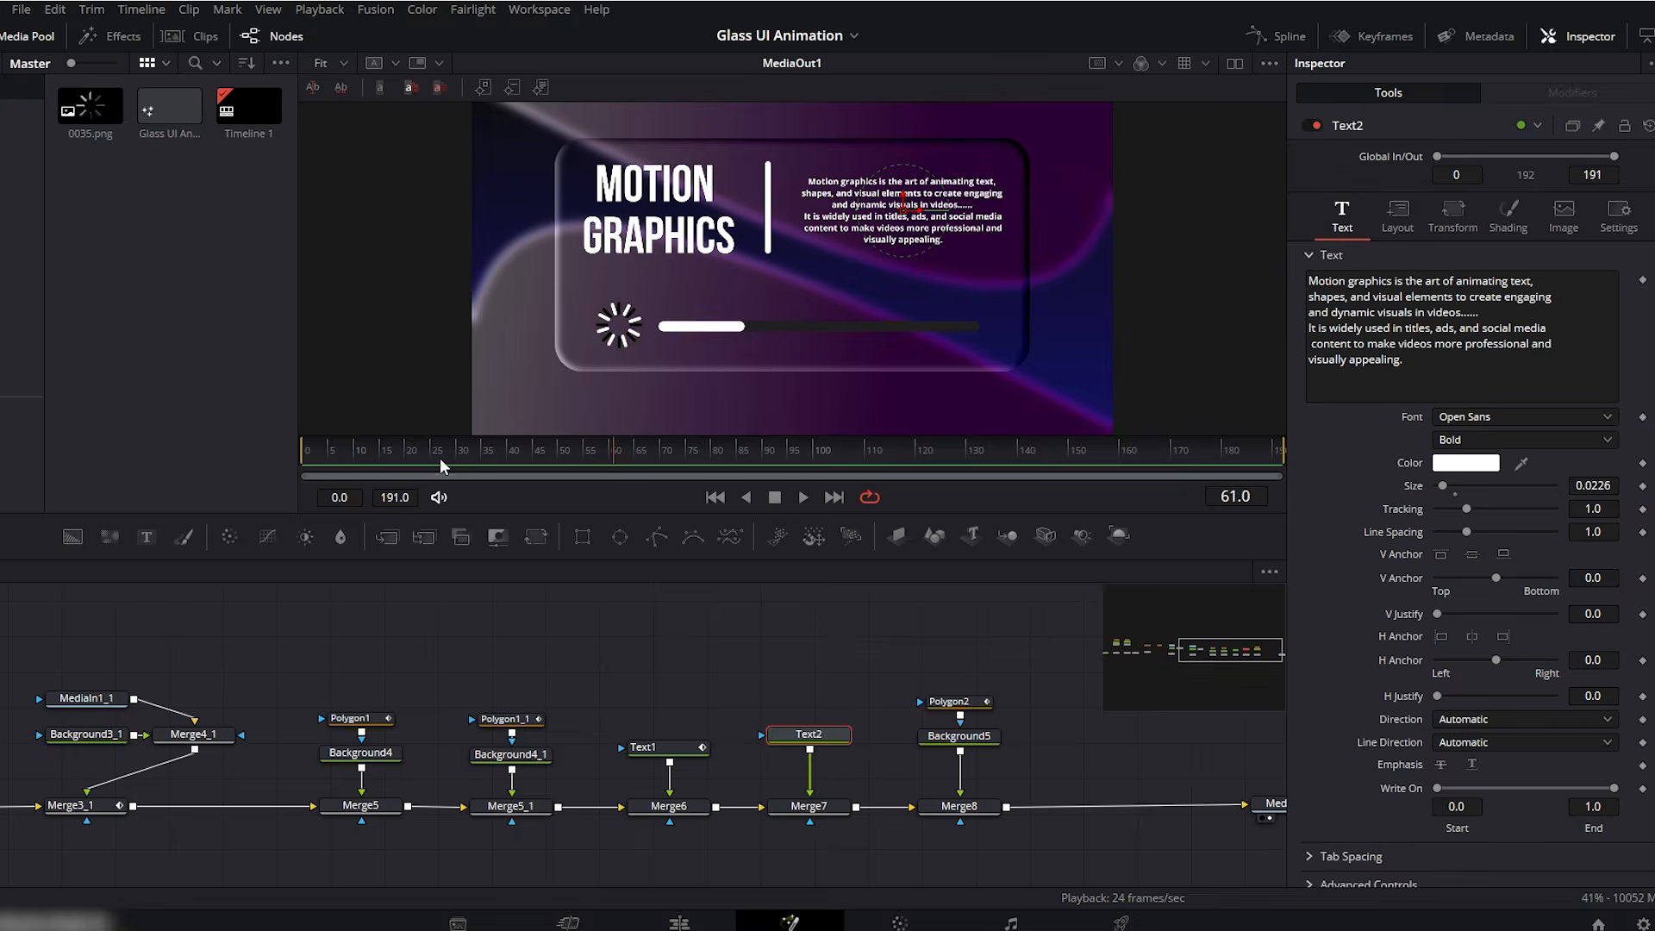
# - Keyframe Text2's Write On End from 0.0 on frame 20 to 1.0 on frame 55
pyautogui.moveTo(151, 731); pyautogui.dragTo(44, 731)
pyautogui.moveTo(381, 451); pyautogui.dragTo(406, 453)
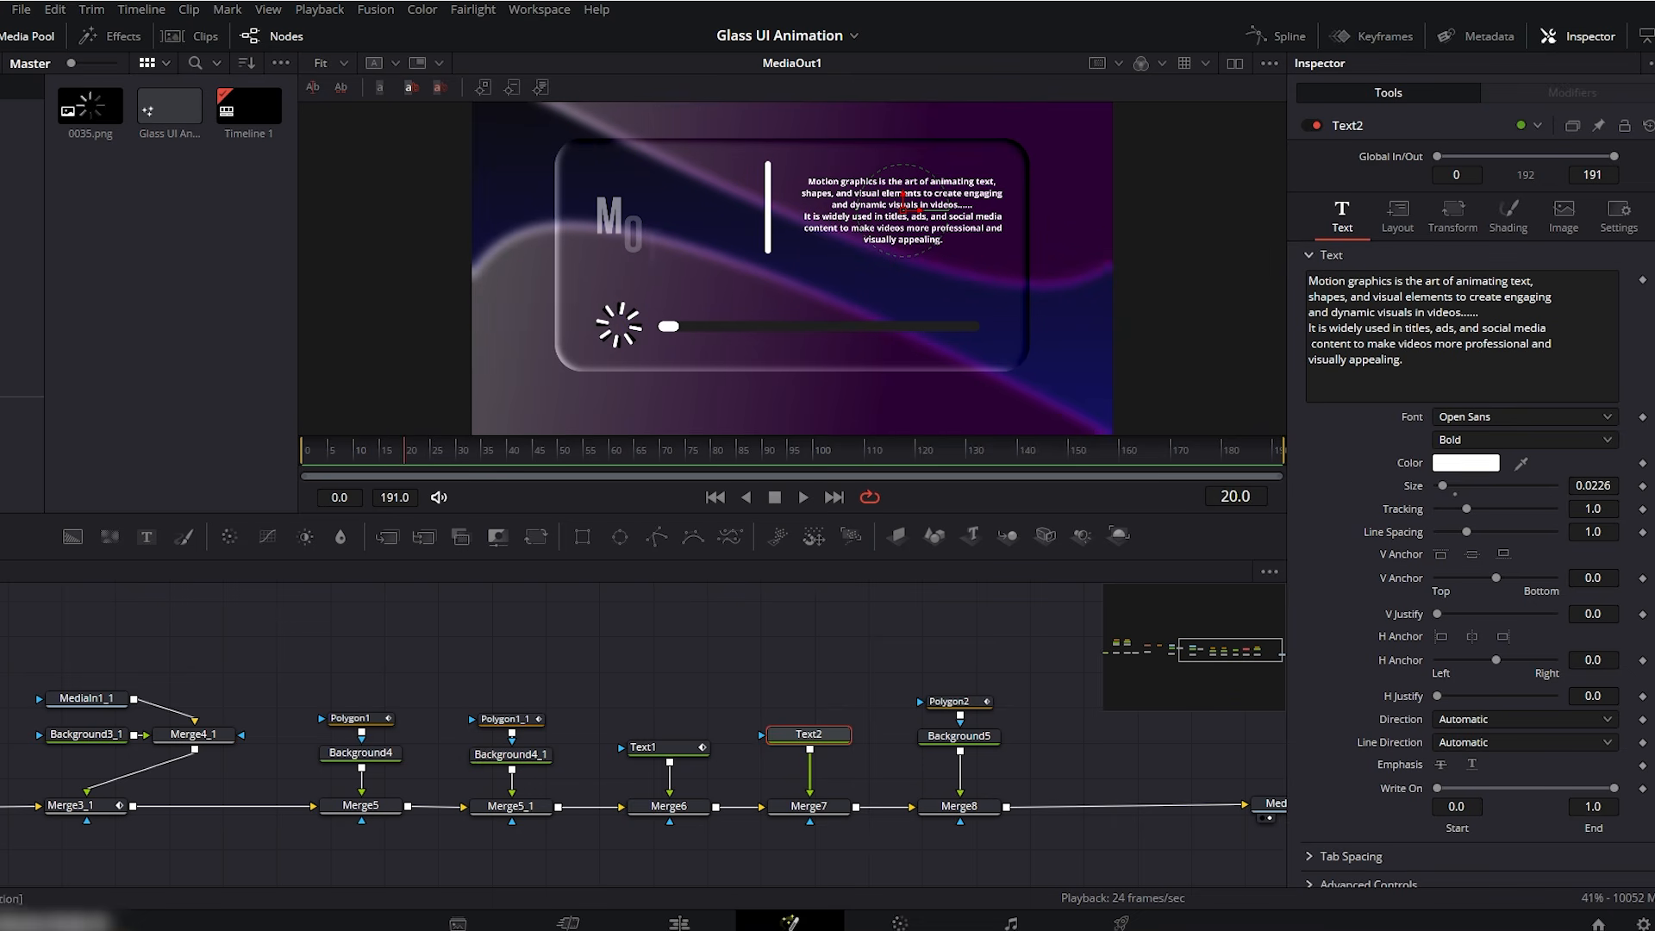
pyautogui.moveTo(1613, 789); pyautogui.dragTo(1447, 795)
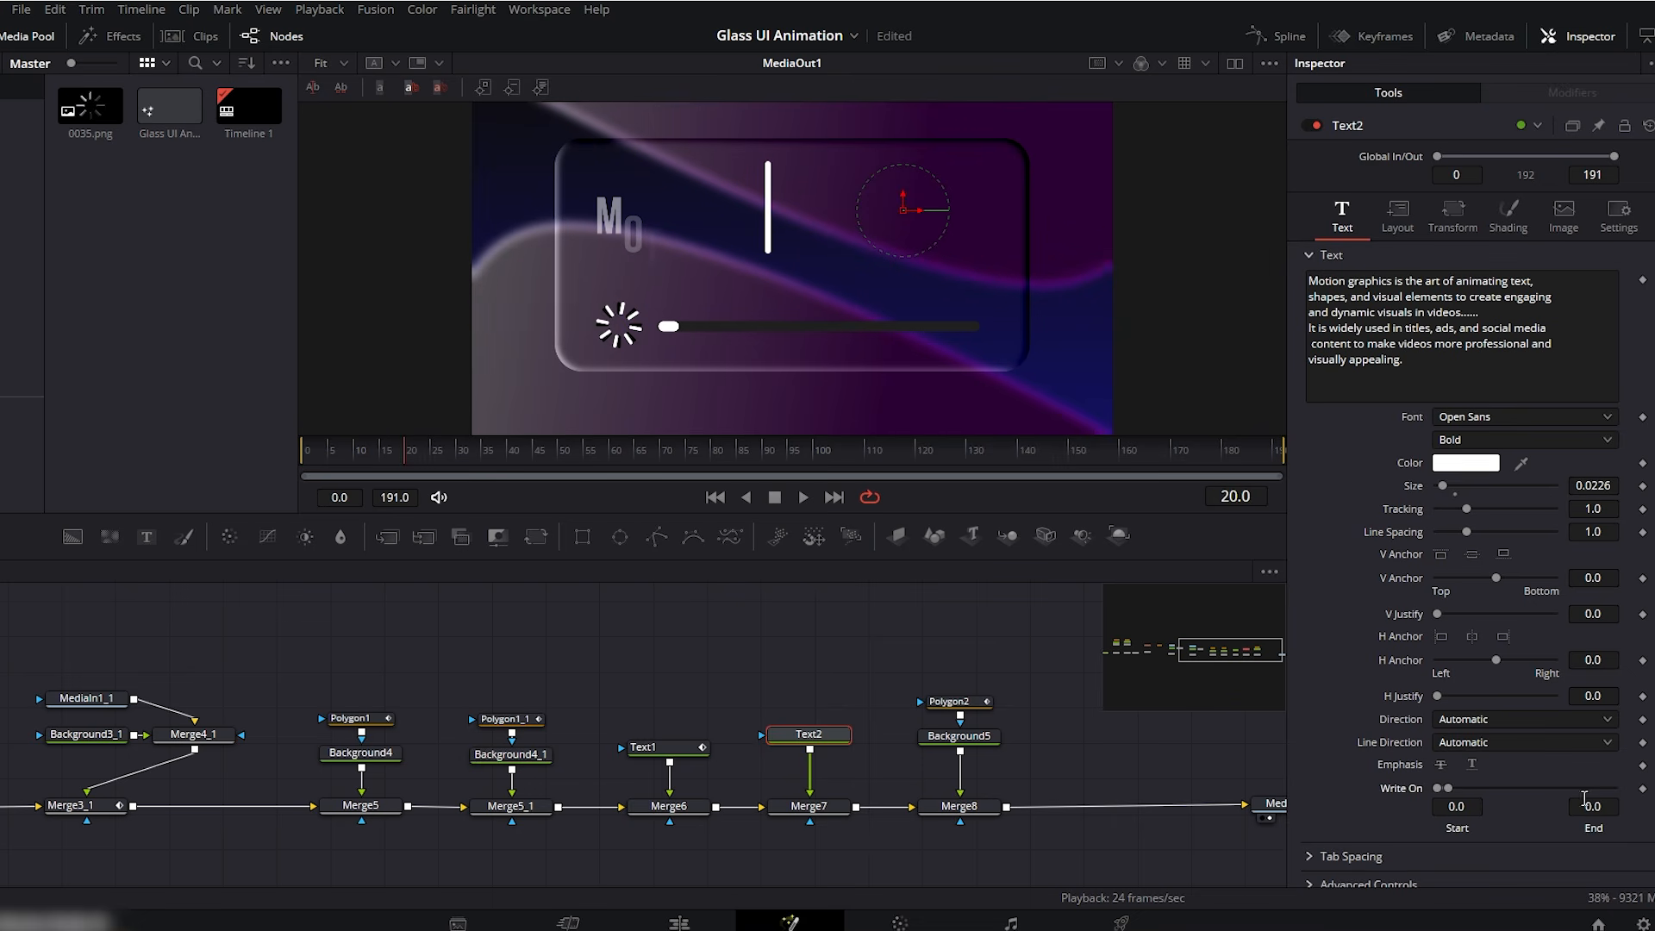
pyautogui.moveTo(408, 449); pyautogui.dragTo(587, 453)
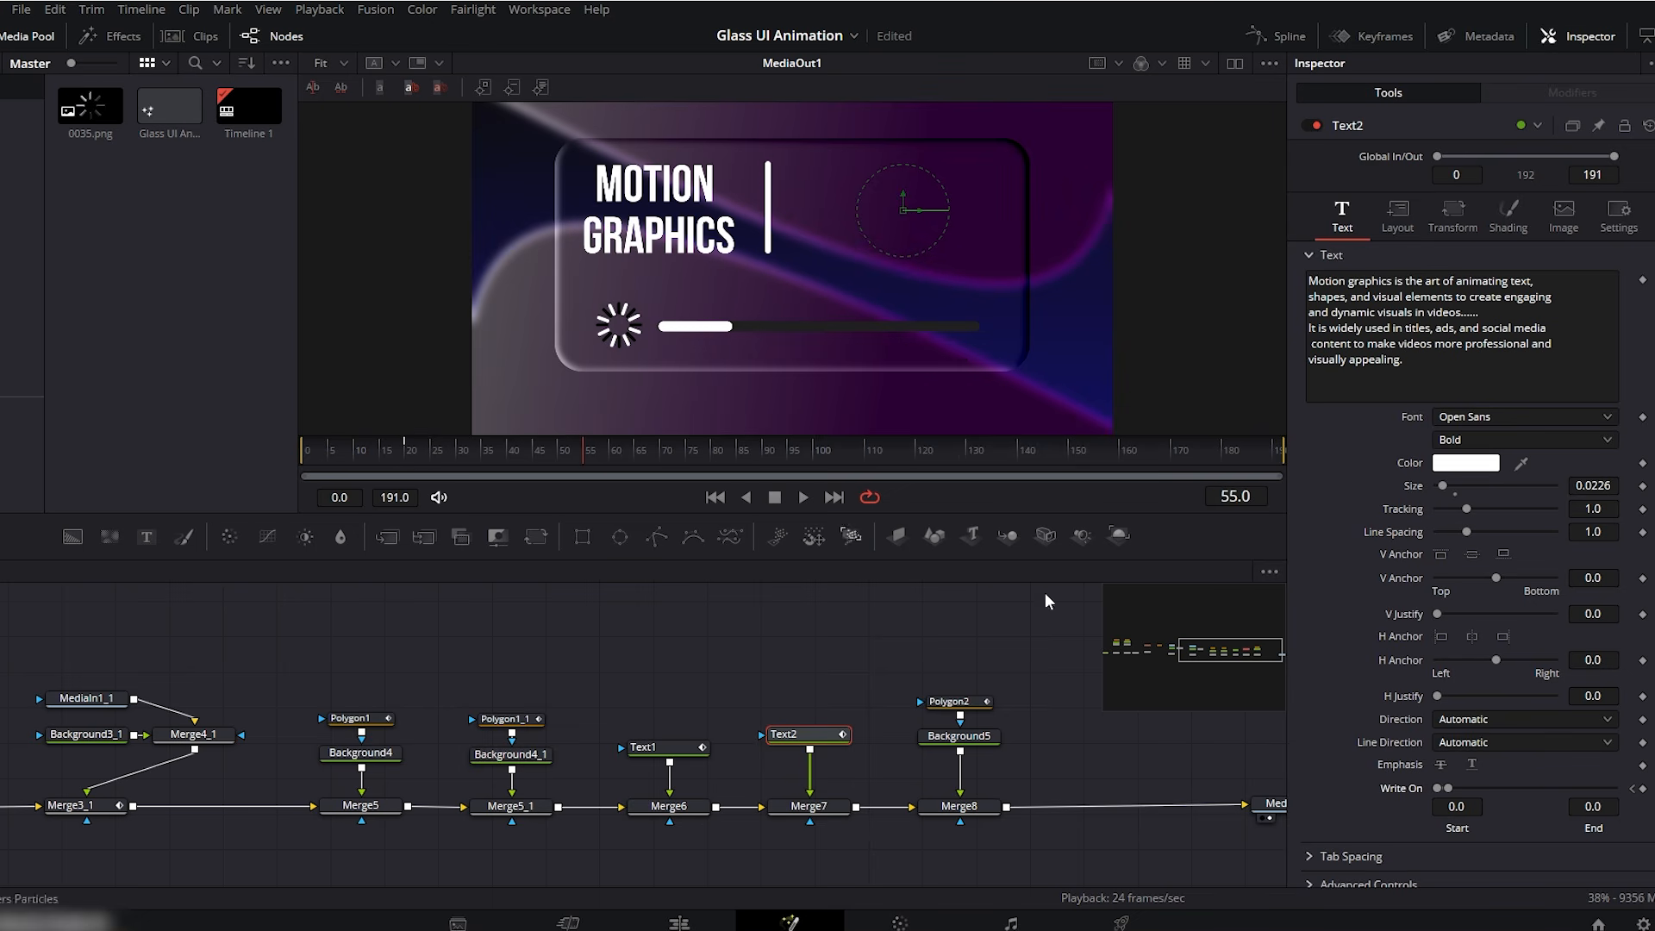
pyautogui.moveTo(1453, 793); pyautogui.dragTo(1616, 789)
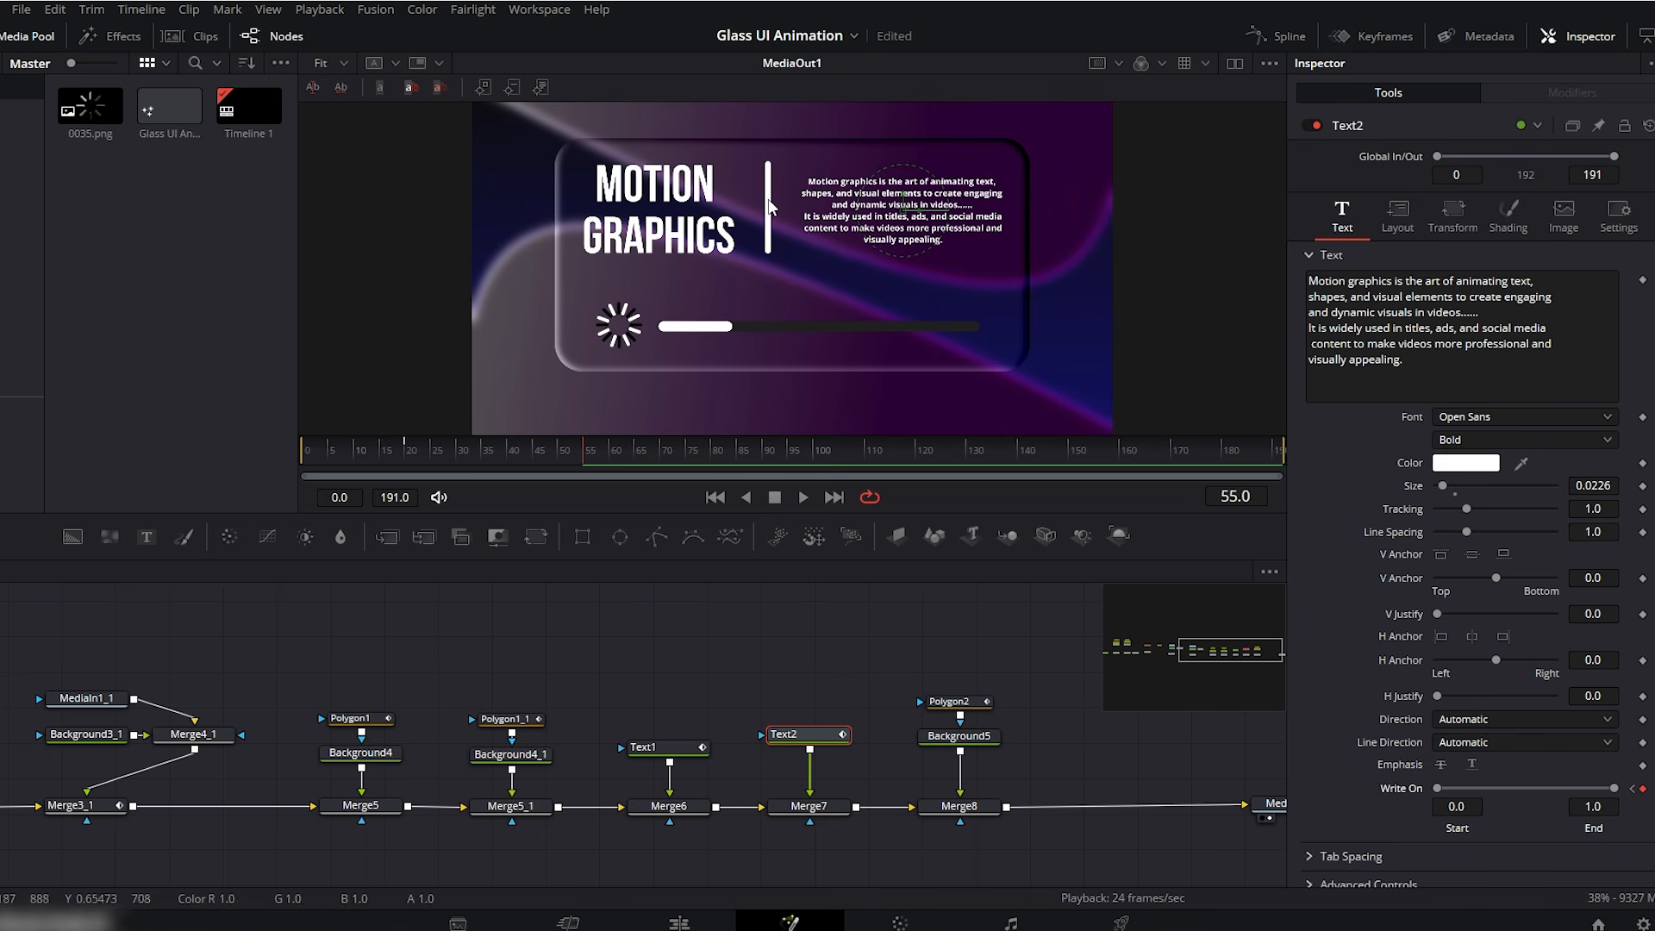
# - Keyframe Polygon2's Length from 0.0 on frame 25 to 1.0 on frame 35 and check its curve in the Spline editor
pyautogui.click(959, 704)
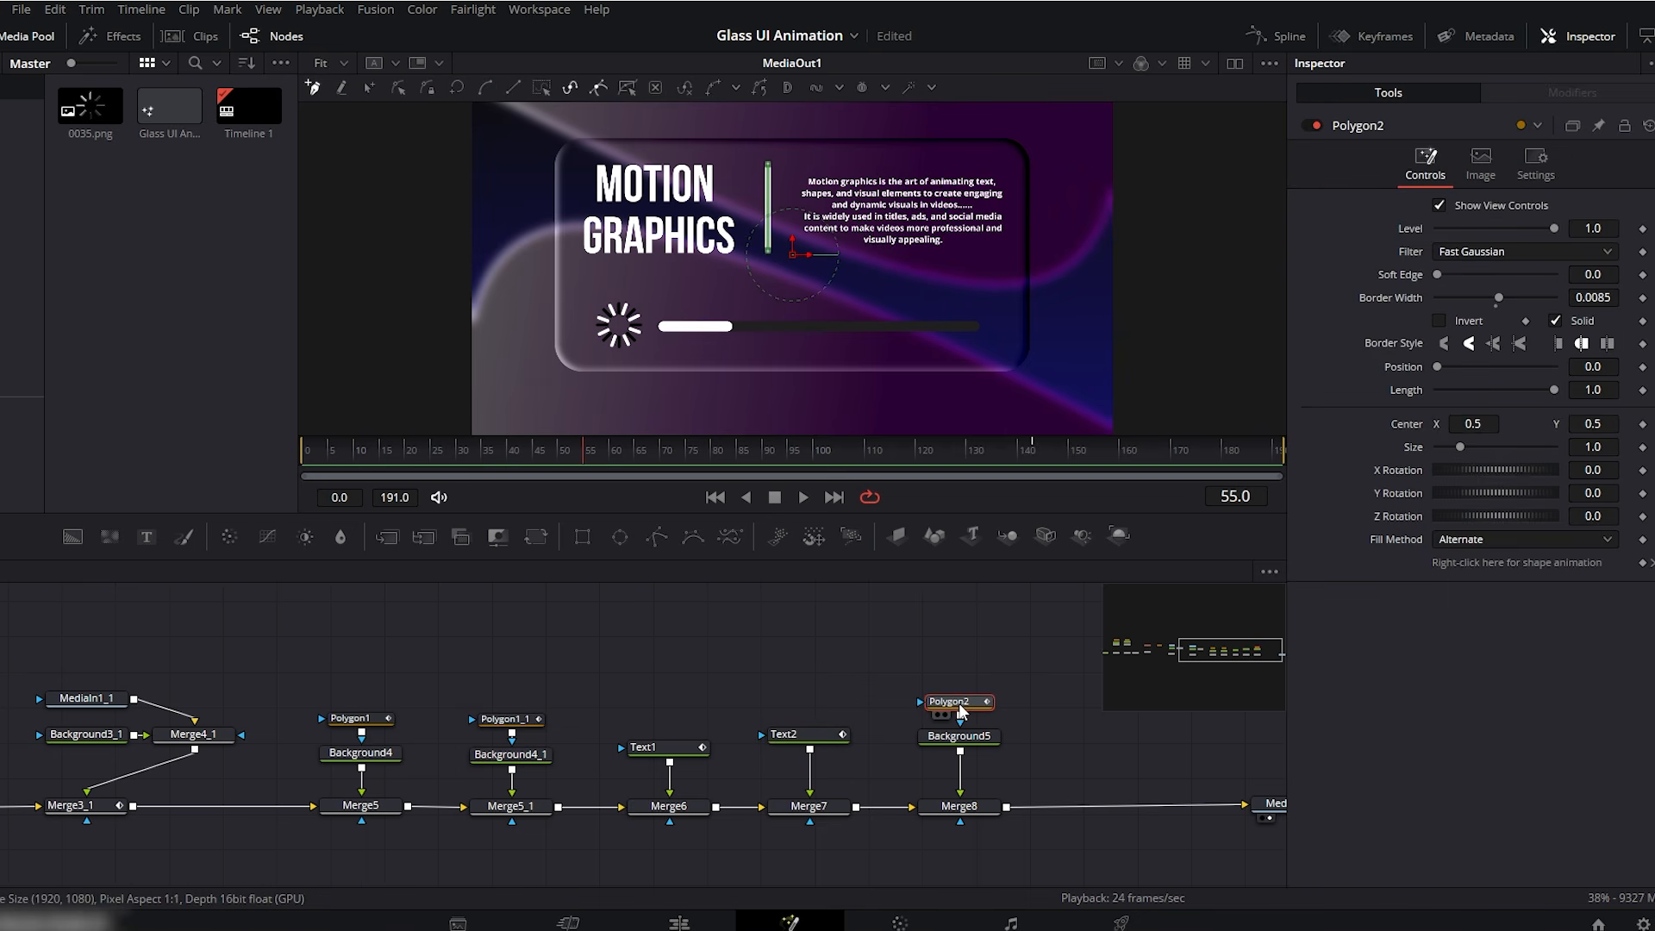
pyautogui.moveTo(470, 452); pyautogui.dragTo(432, 452)
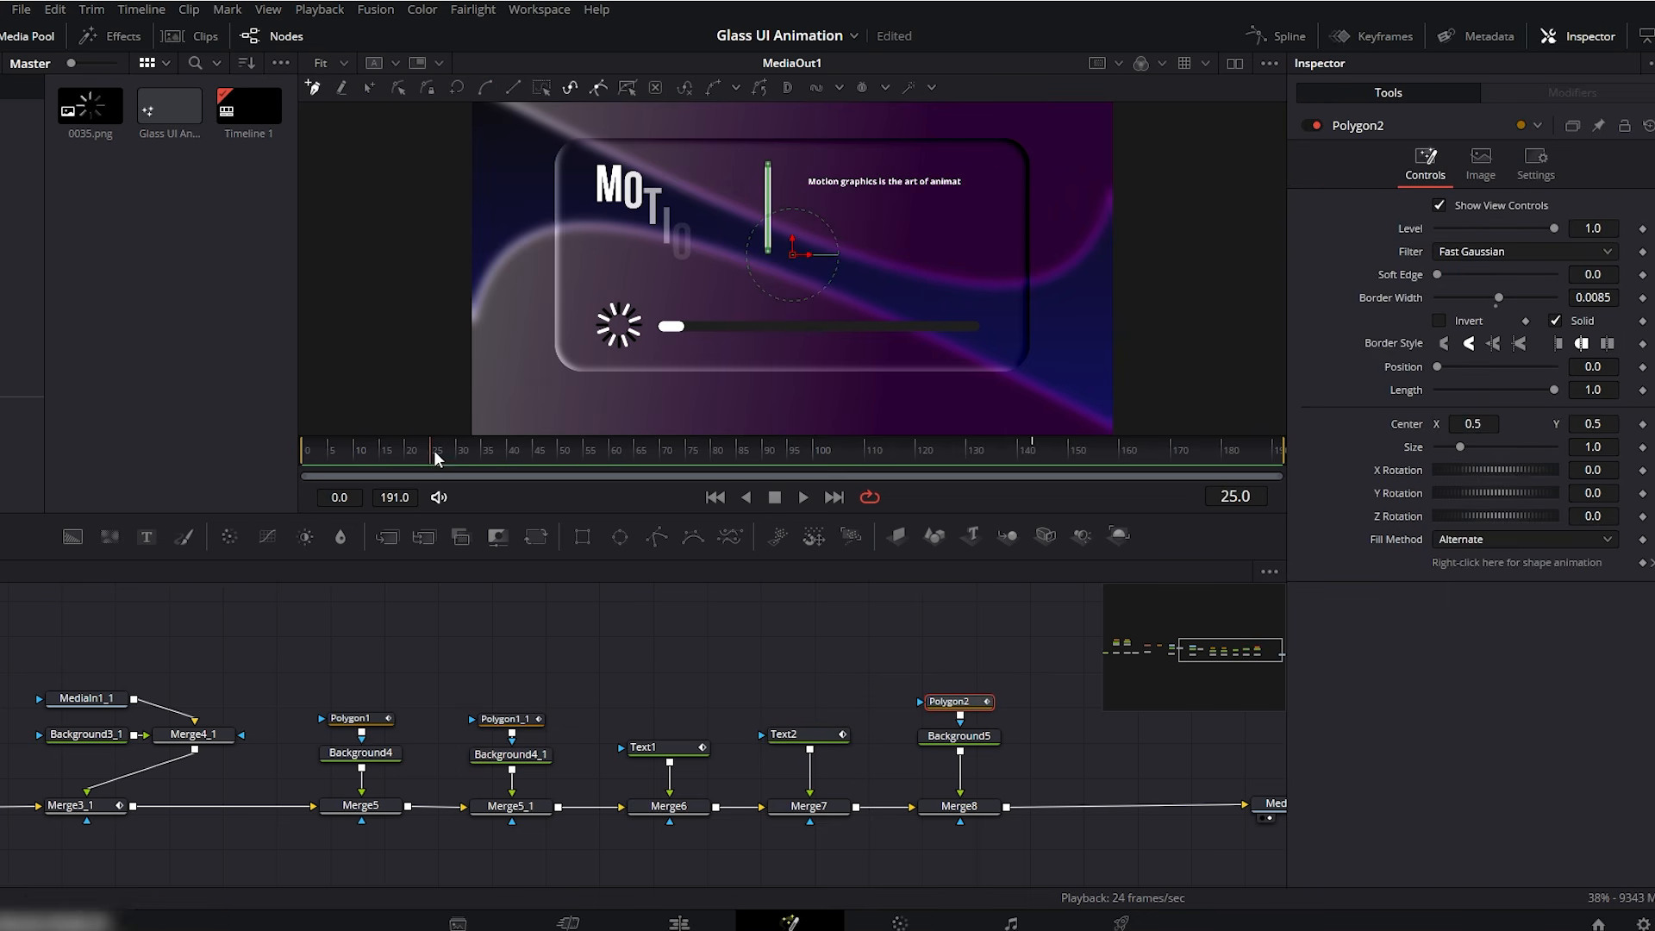
pyautogui.moveTo(1554, 390); pyautogui.dragTo(1437, 390)
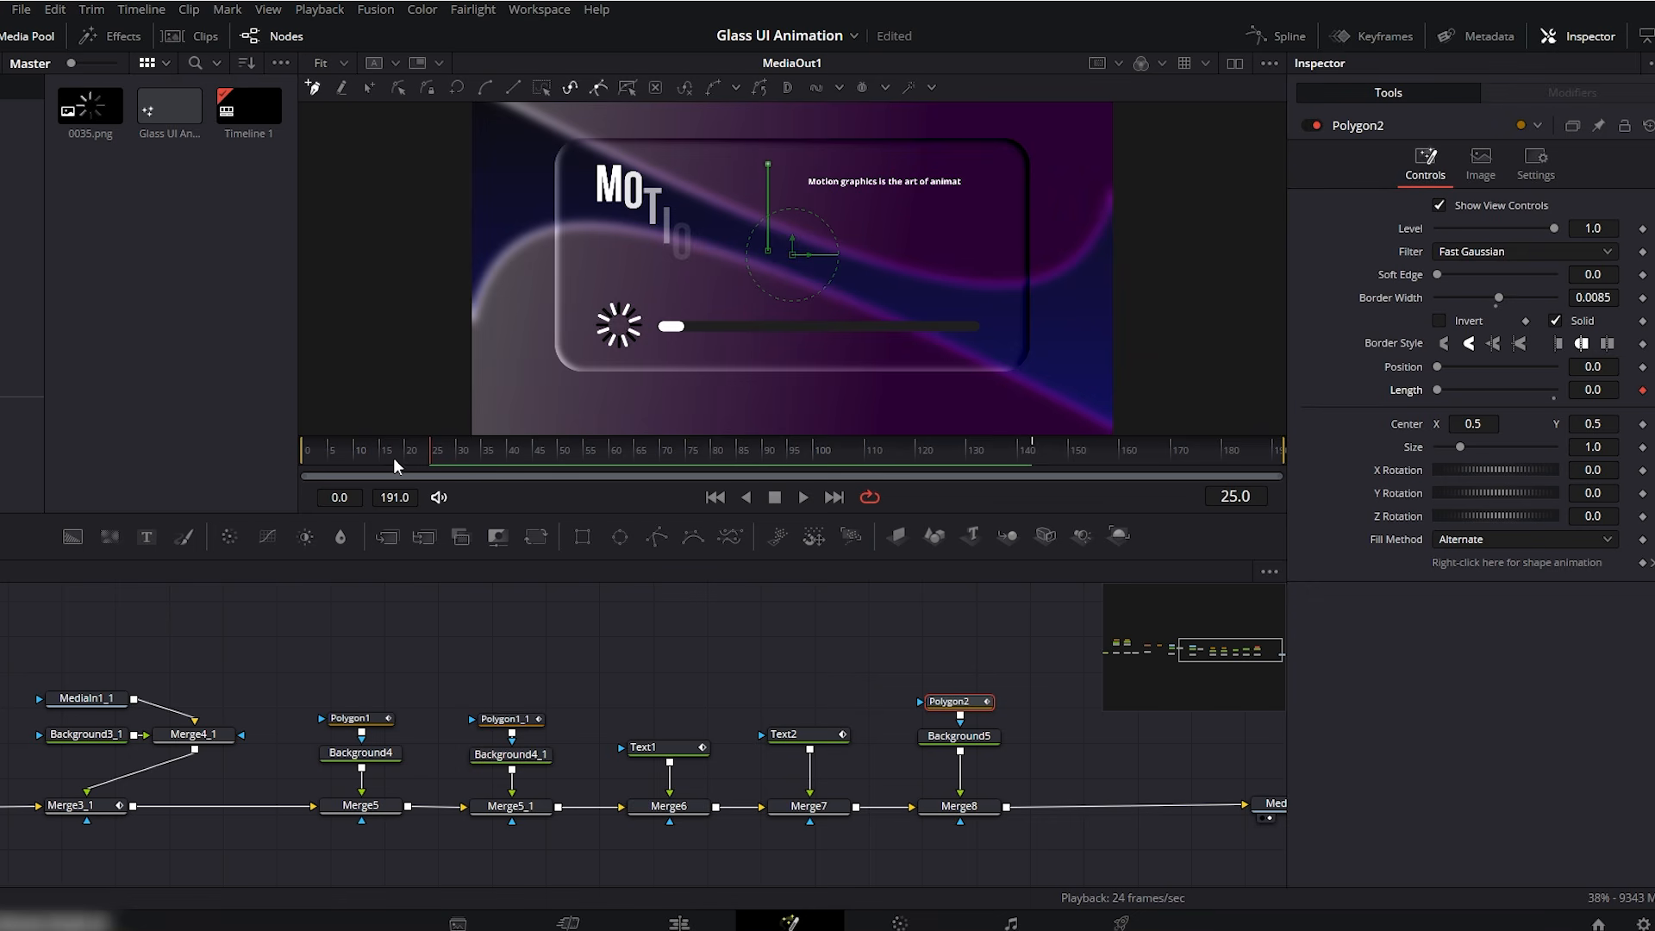
pyautogui.click(482, 452)
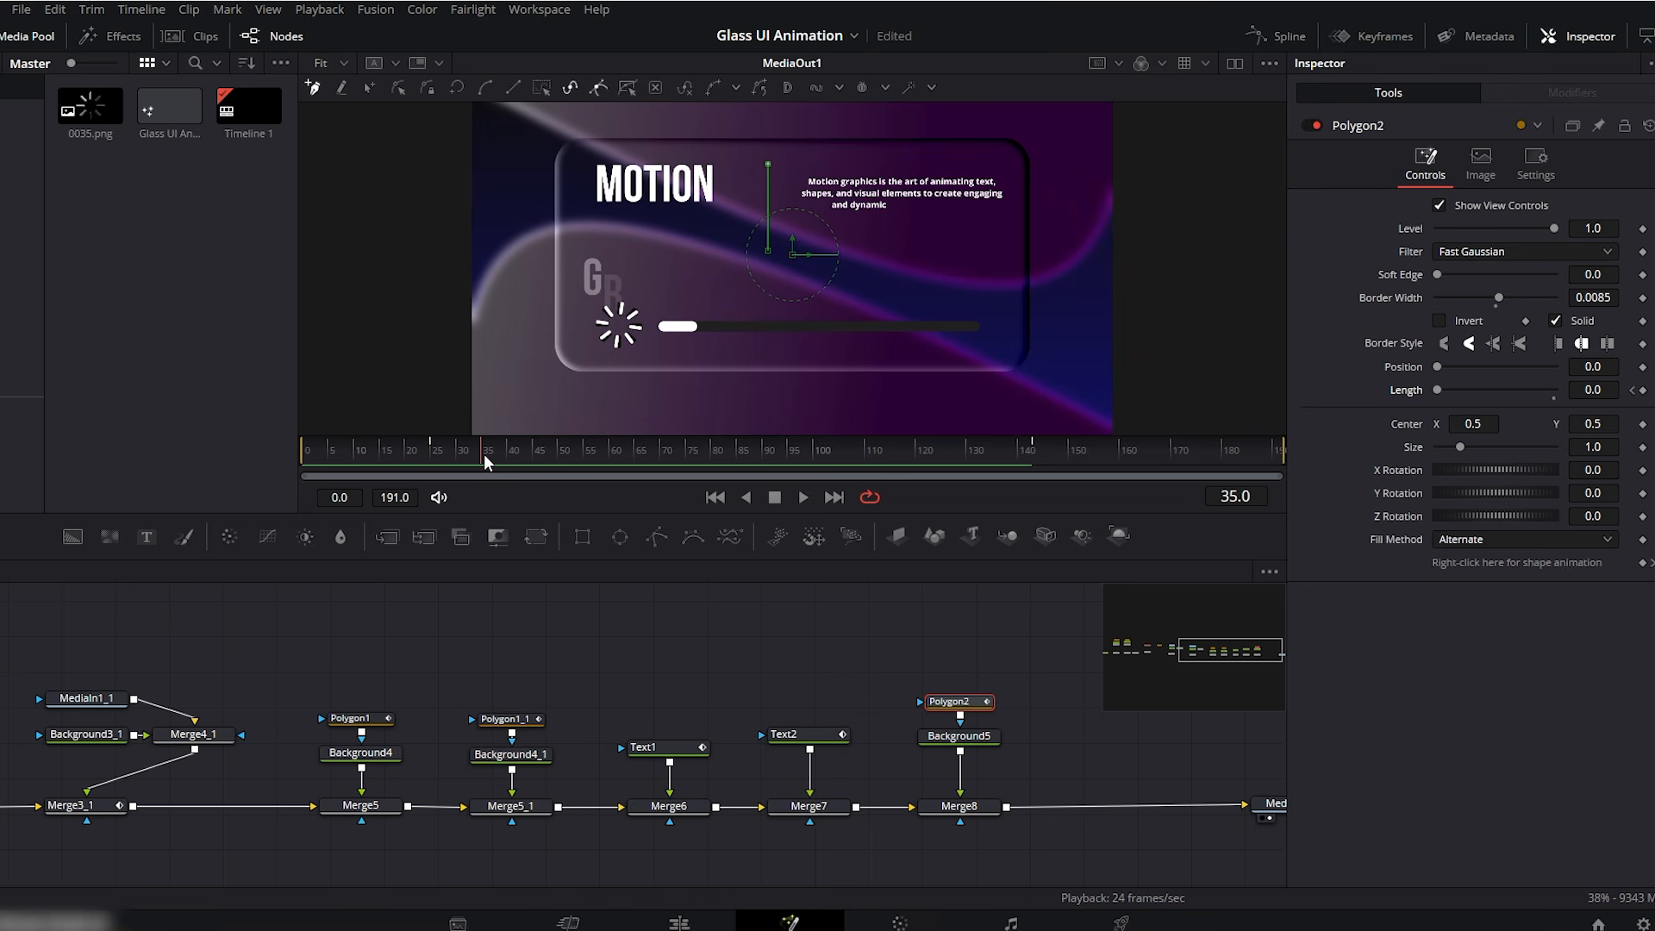
pyautogui.click(1291, 39)
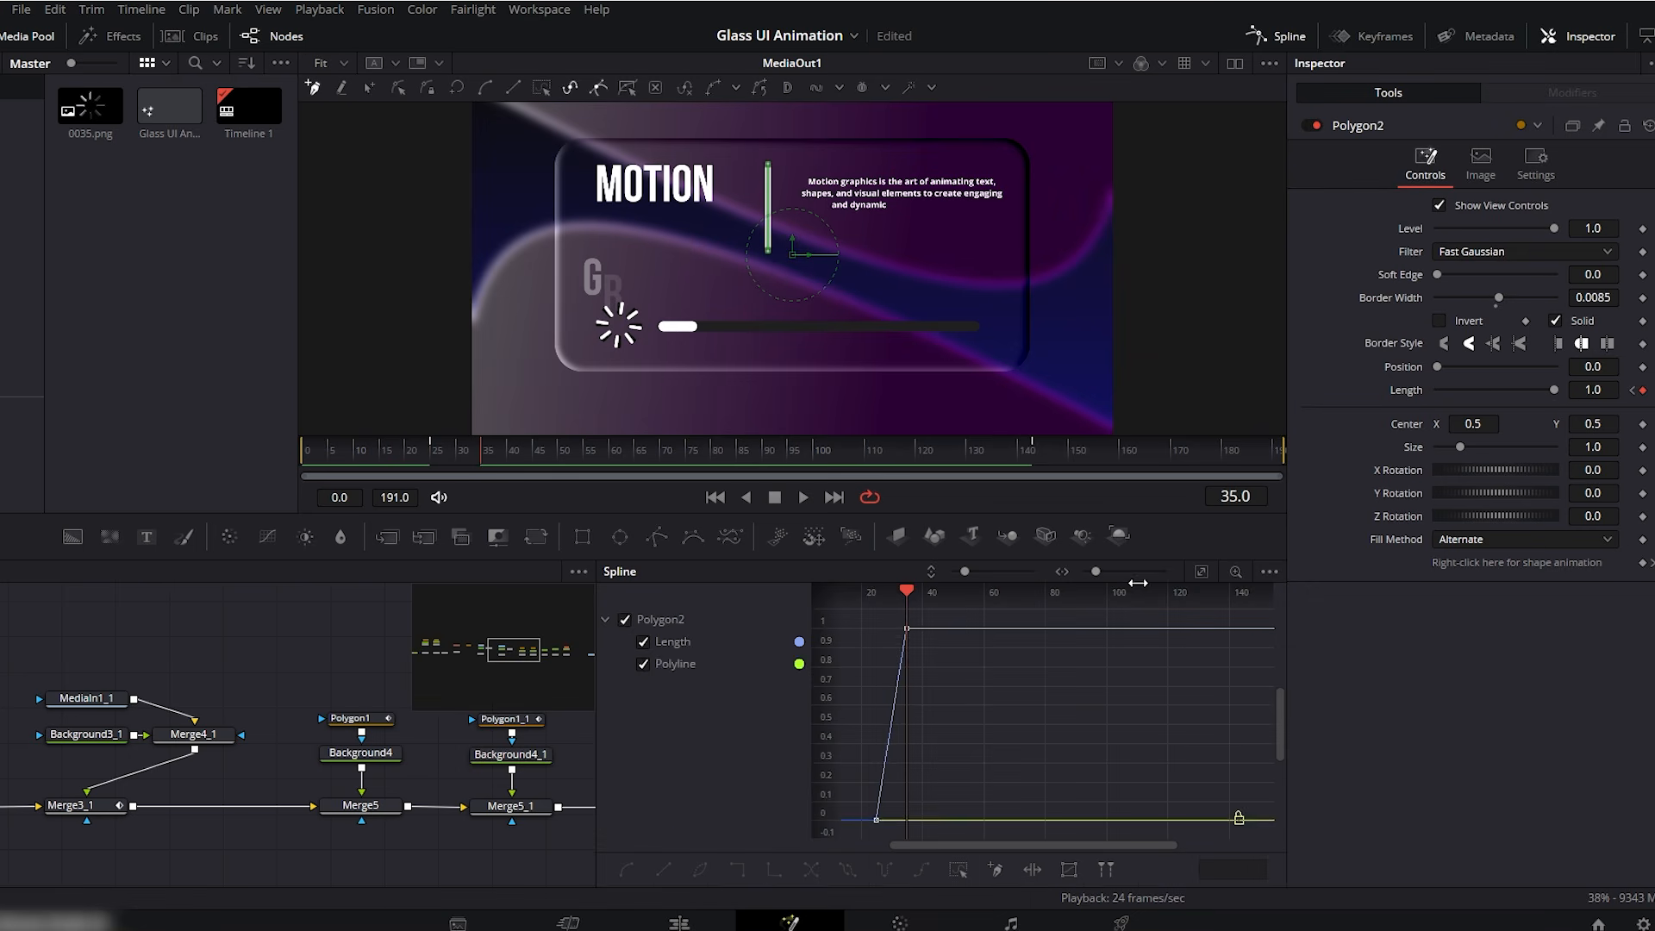
pyautogui.click(1291, 38)
# - Switch the Polygon2 divider's stroke to flat end caps and play the animation in an enlarged viewer
pyautogui.press('Home')
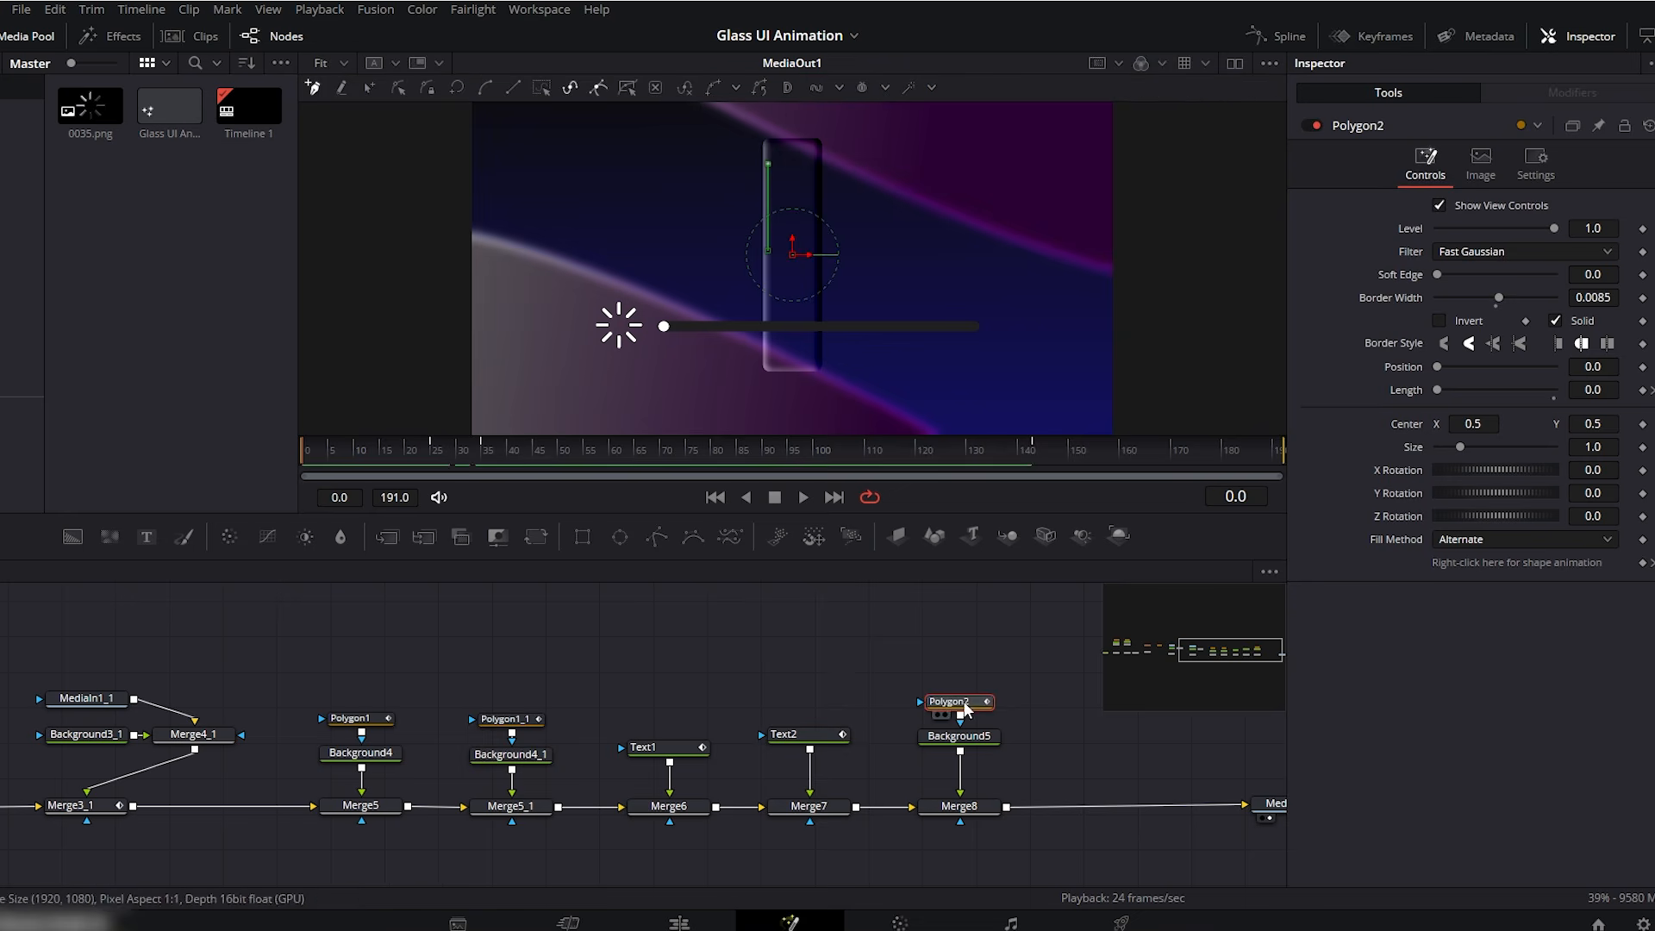
pyautogui.click(815, 608)
pyautogui.moveTo(481, 517); pyautogui.dragTo(480, 718)
pyautogui.click(803, 719)
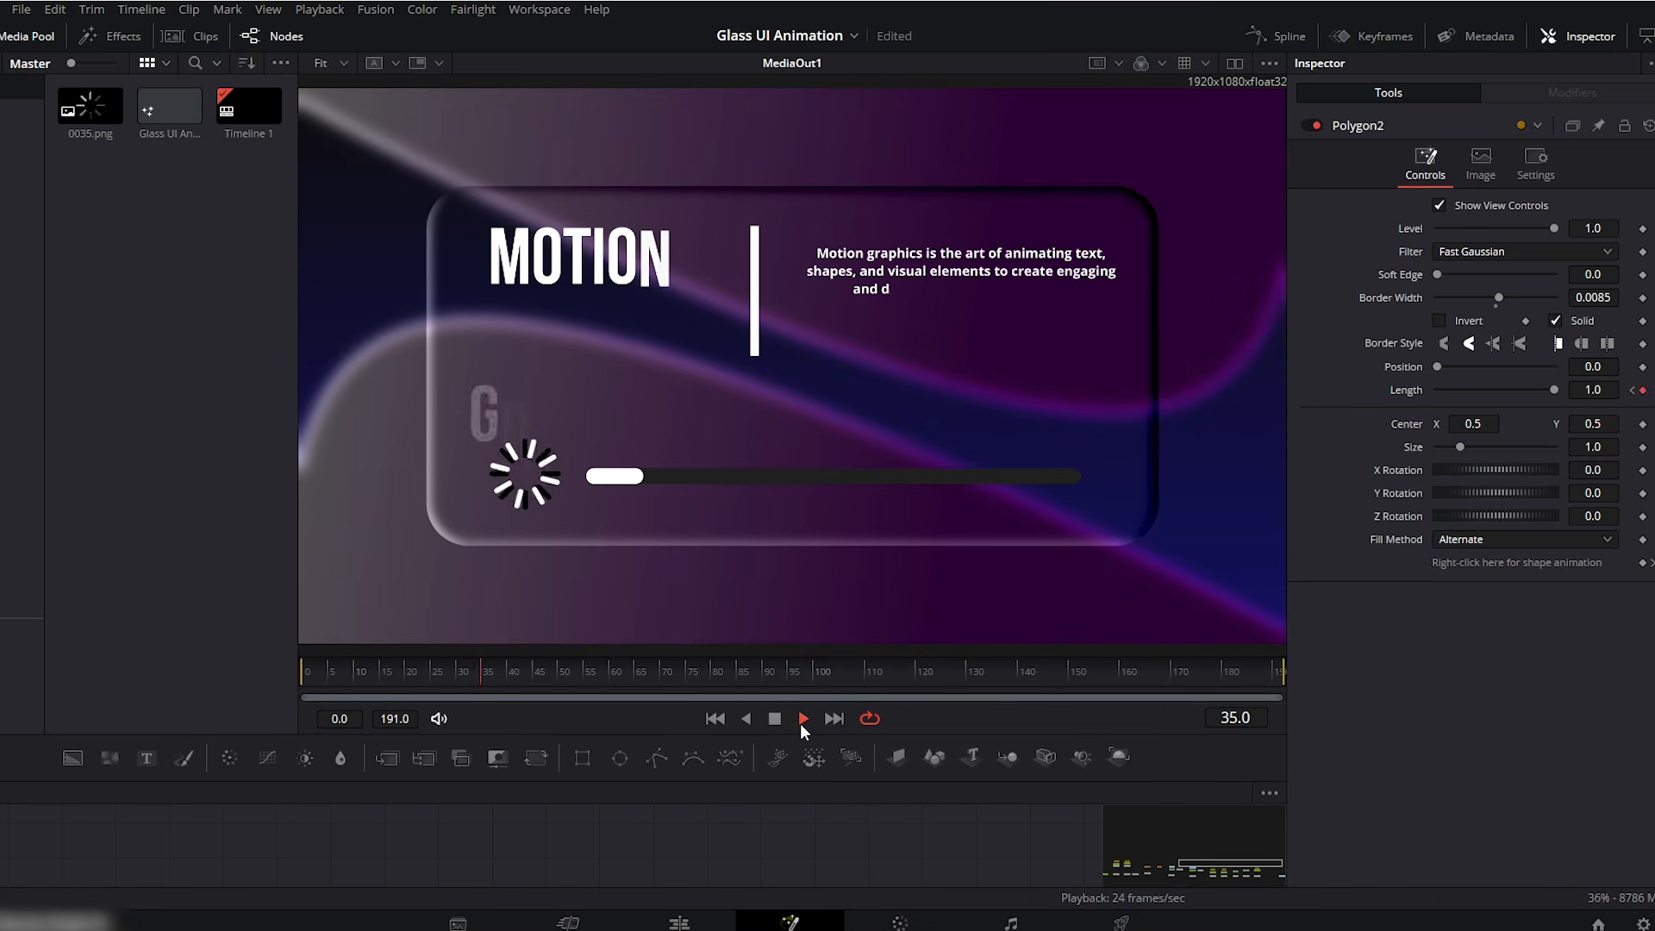
pyautogui.click(802, 720)
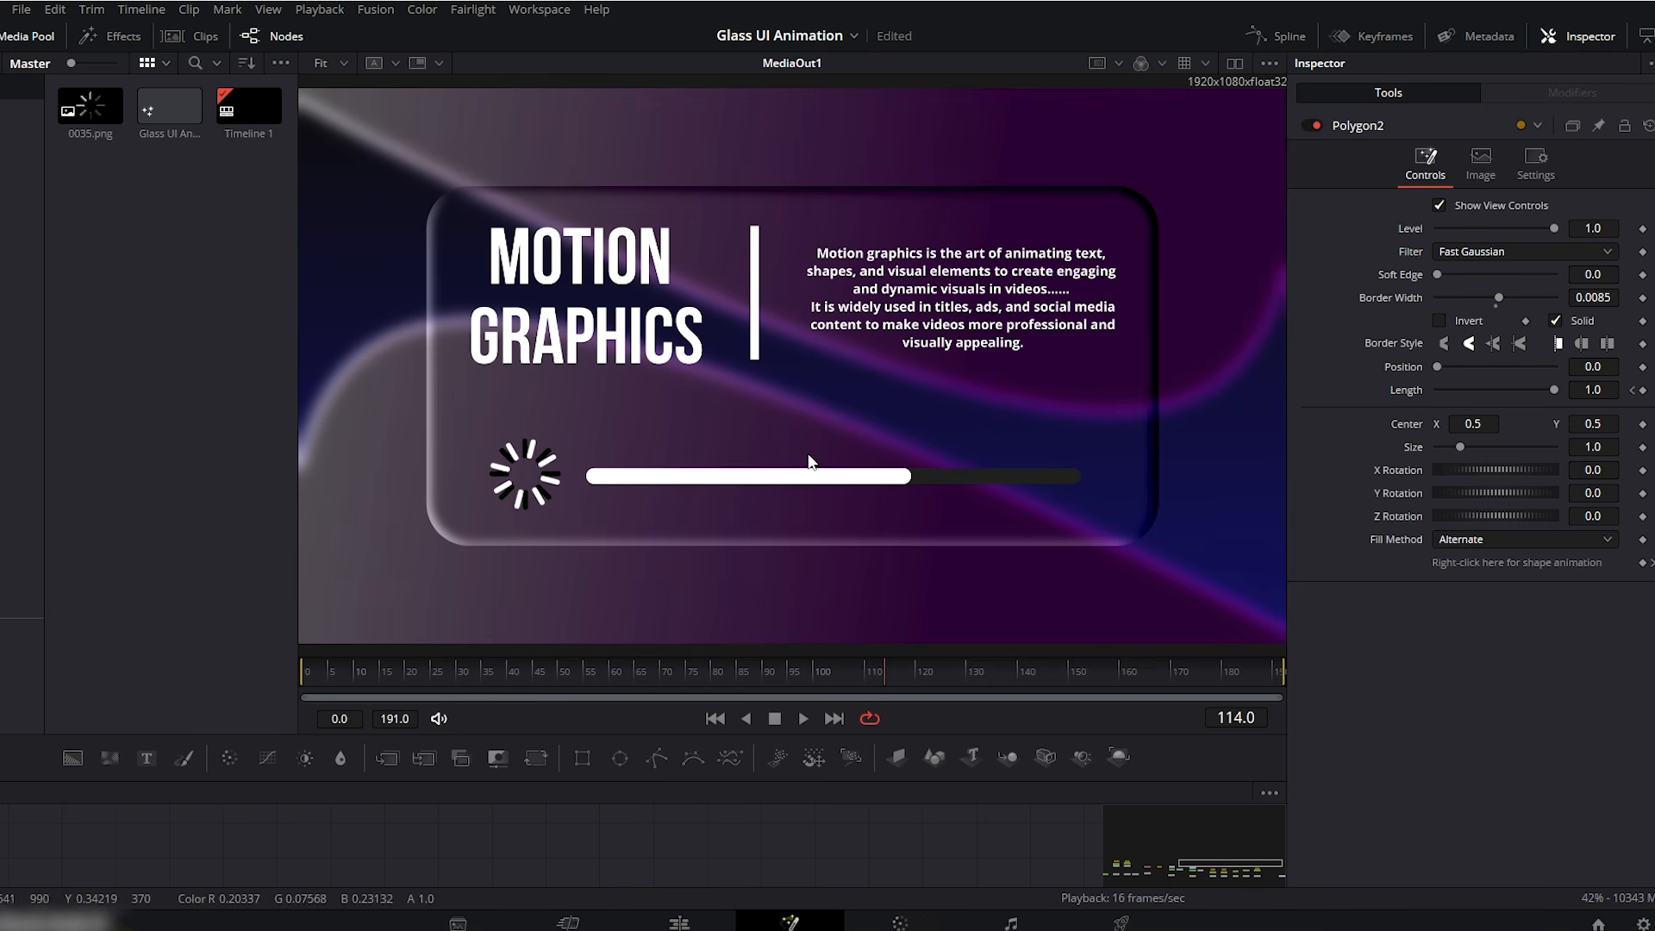
pyautogui.moveTo(774, 743); pyautogui.dragTo(771, 493)
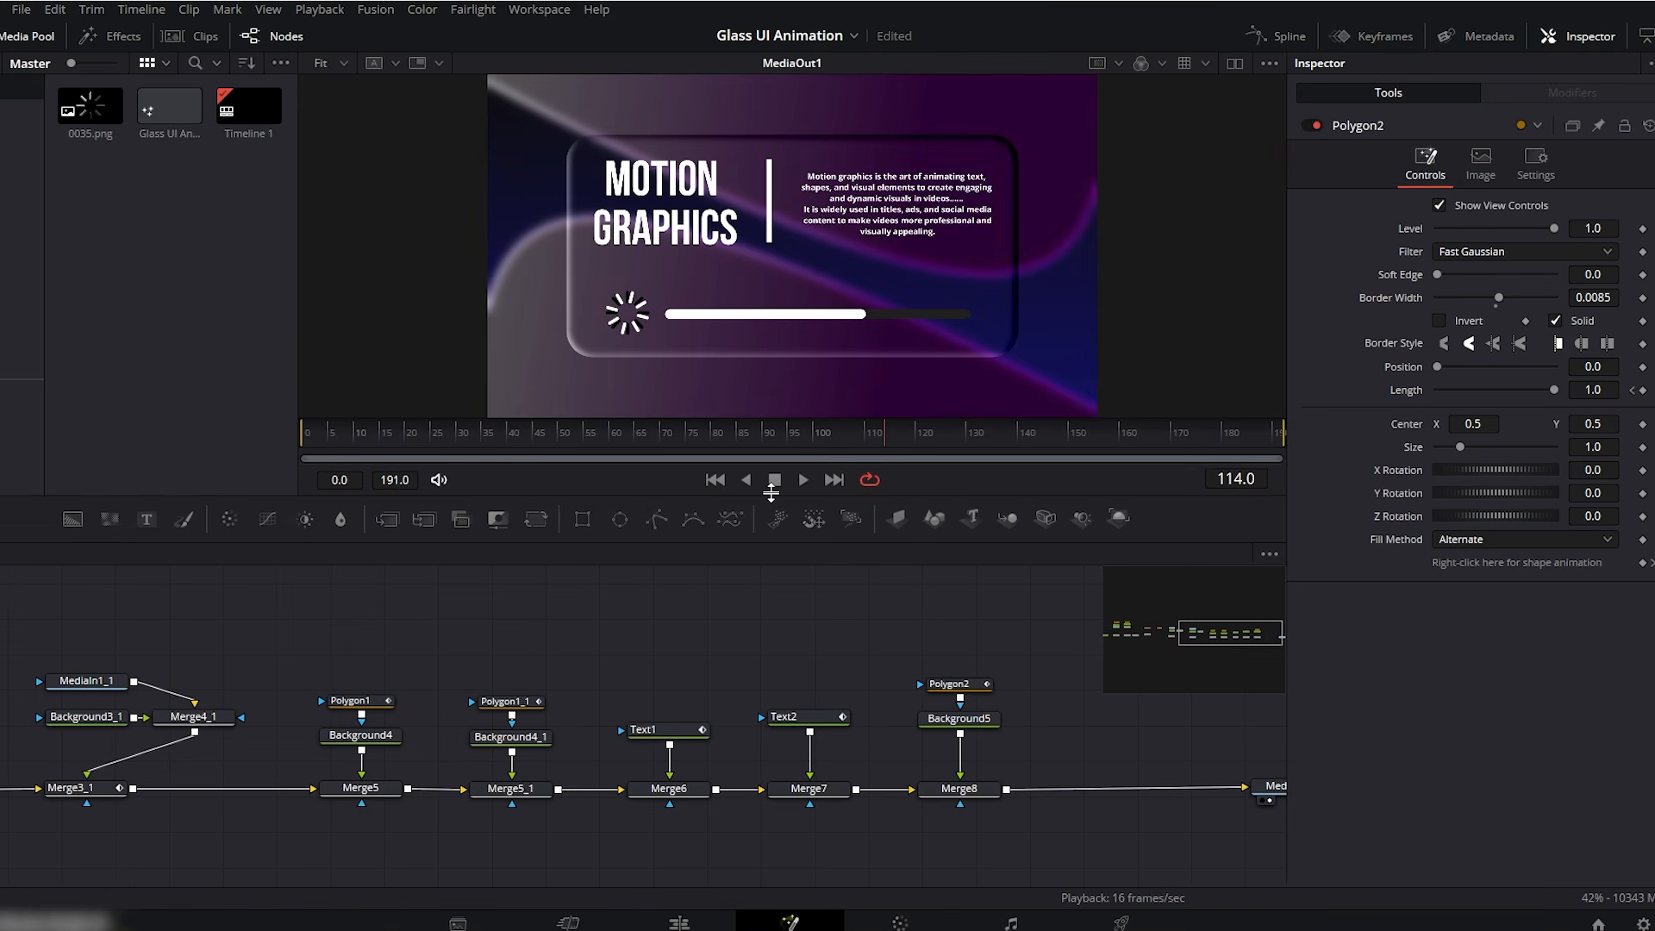
# - Merge a new text node reading "Uploading" after Merge8, place it above the progress bar and set its font to Aldhabi
pyautogui.moveTo(144, 524); pyautogui.dragTo(1096, 712)
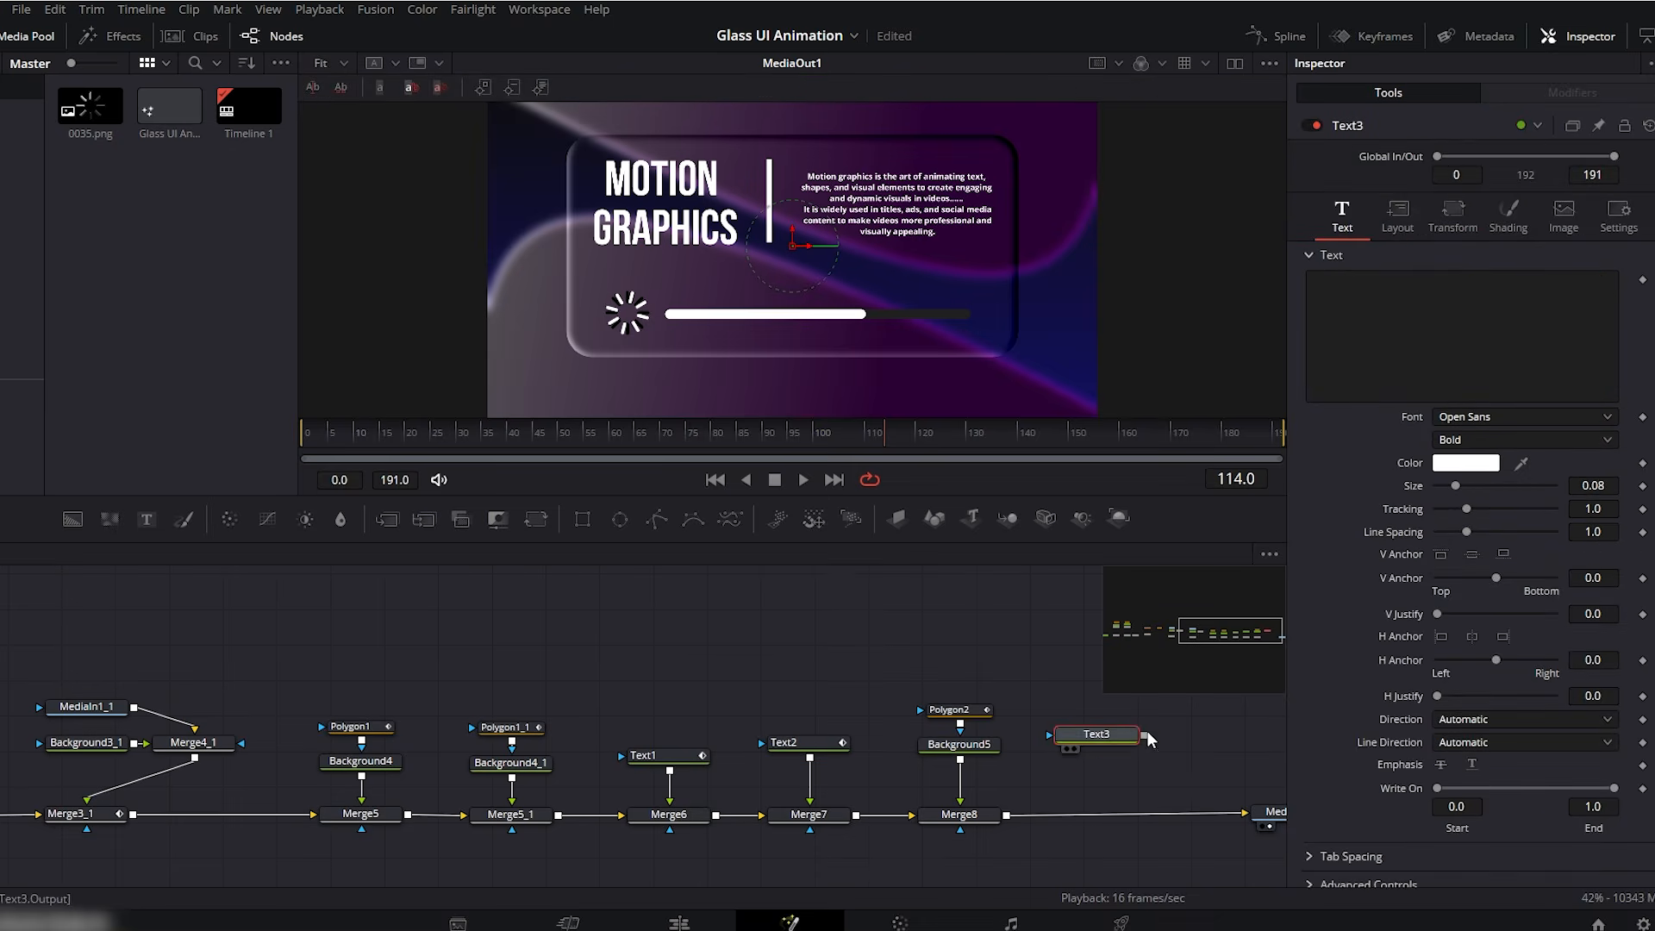
pyautogui.moveTo(1012, 819); pyautogui.dragTo(1005, 818)
pyautogui.click(1097, 734)
pyautogui.click(1430, 299)
pyautogui.write('Uploading')
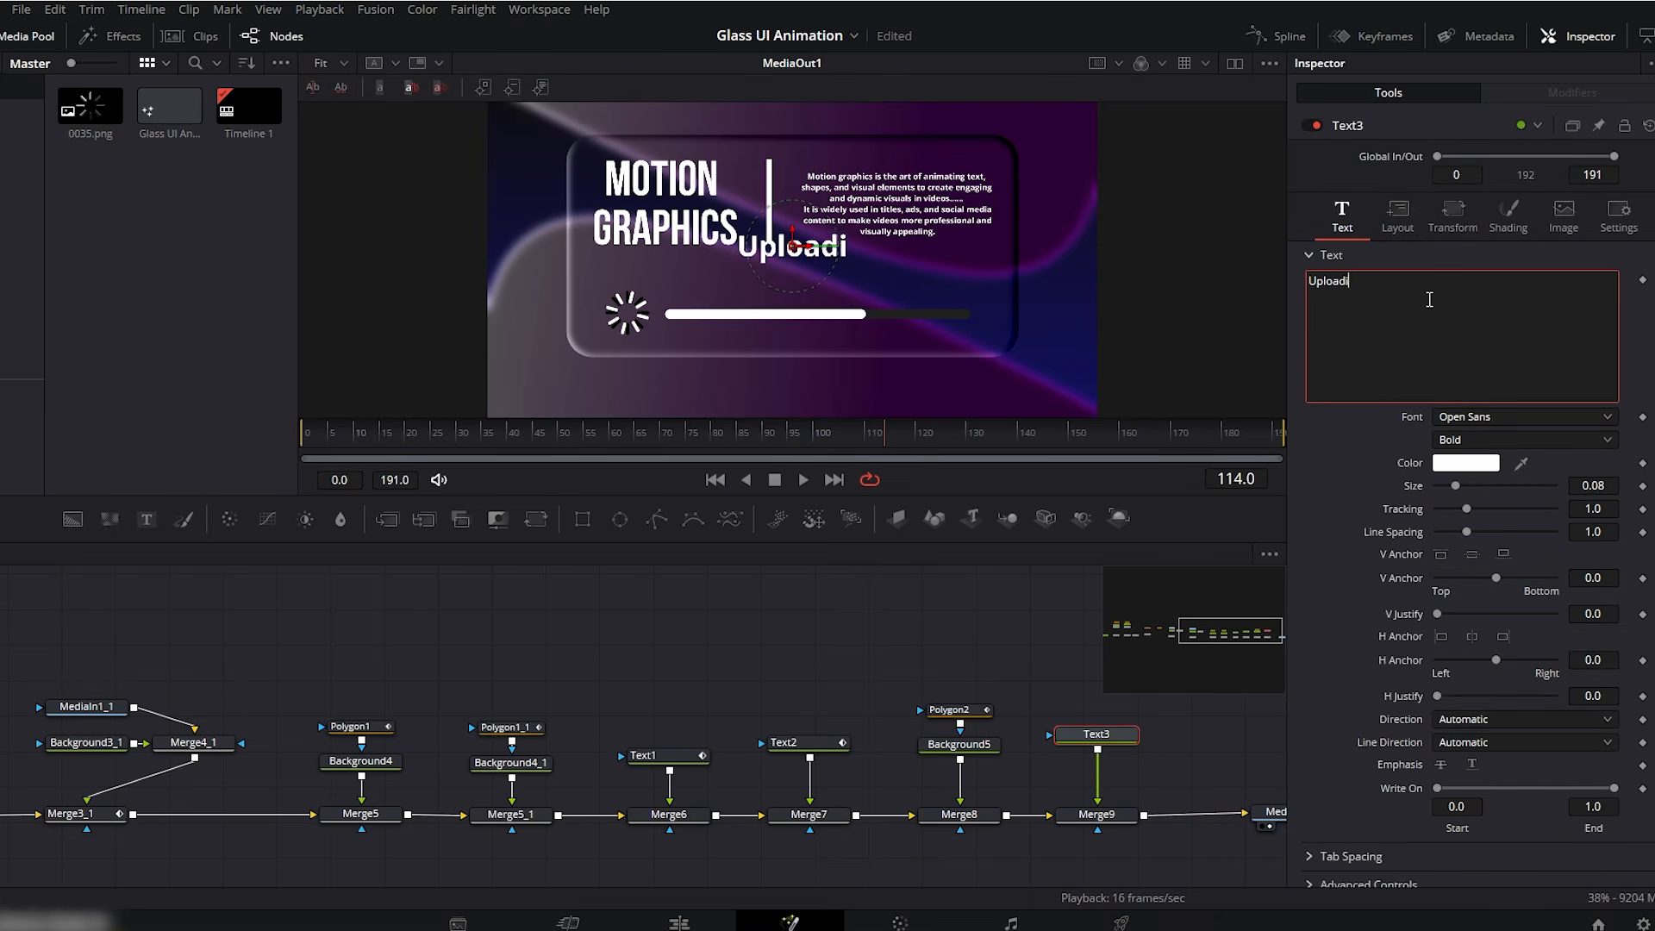
pyautogui.moveTo(873, 258); pyautogui.dragTo(874, 294)
pyautogui.click(1497, 414)
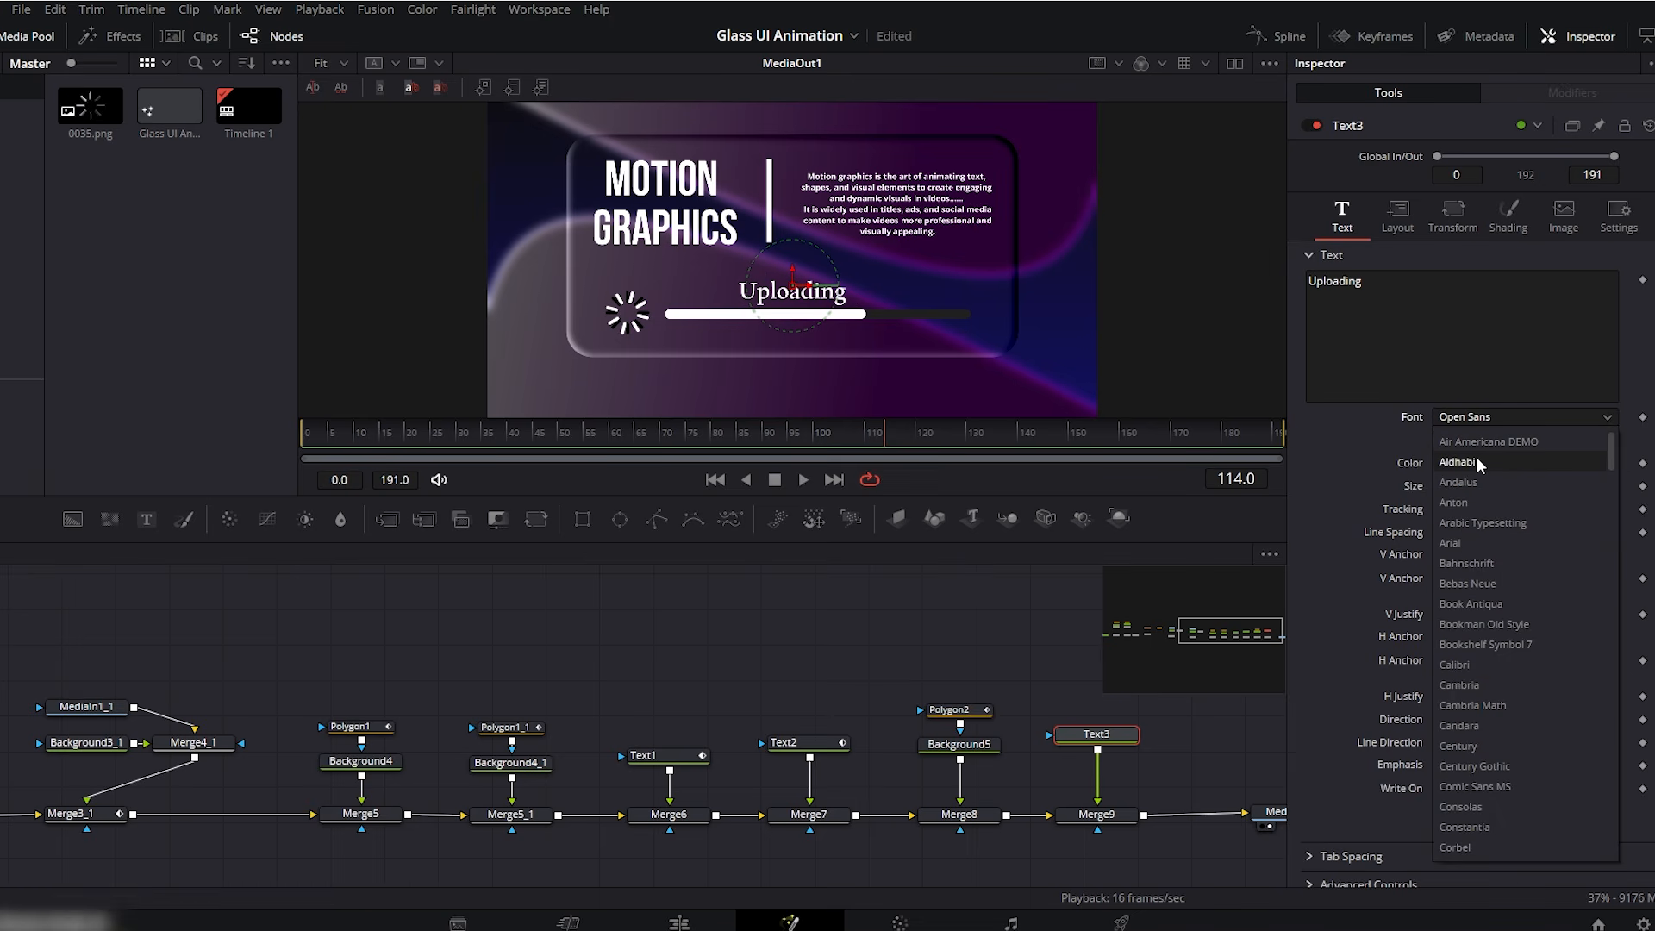
pyautogui.click(1476, 462)
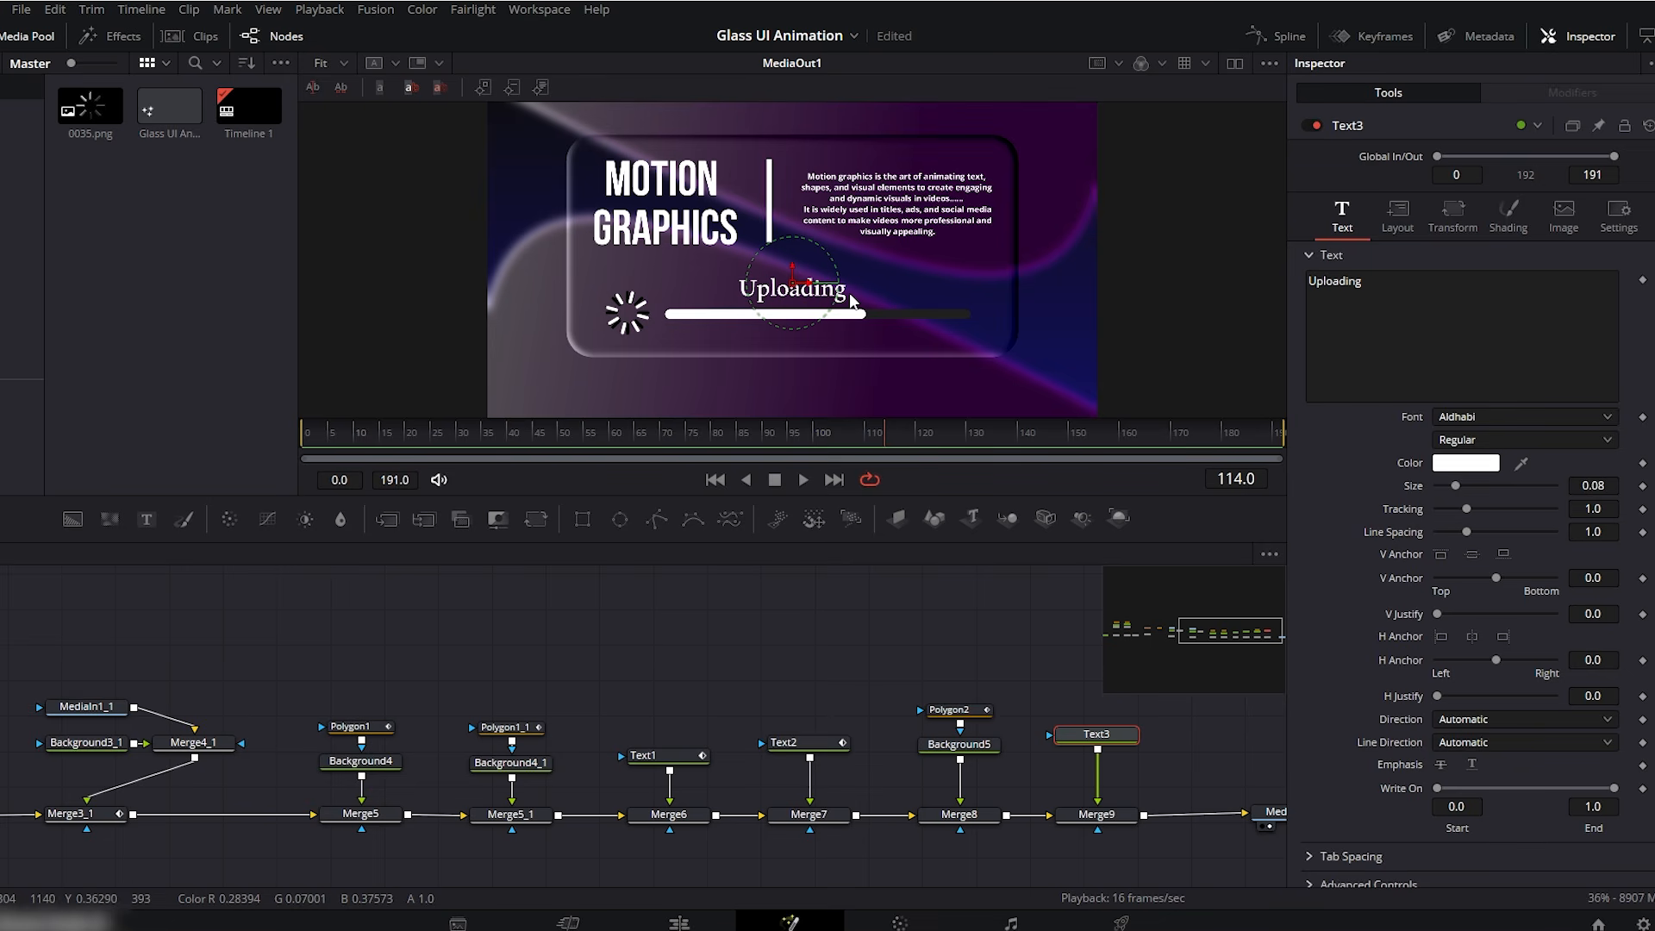
# - Merge another text node after Merge9 and set its text to "..."
pyautogui.click(1231, 750)
pyautogui.moveTo(1217, 749); pyautogui.dragTo(1146, 821)
pyautogui.moveTo(1208, 635); pyautogui.dragTo(1247, 635)
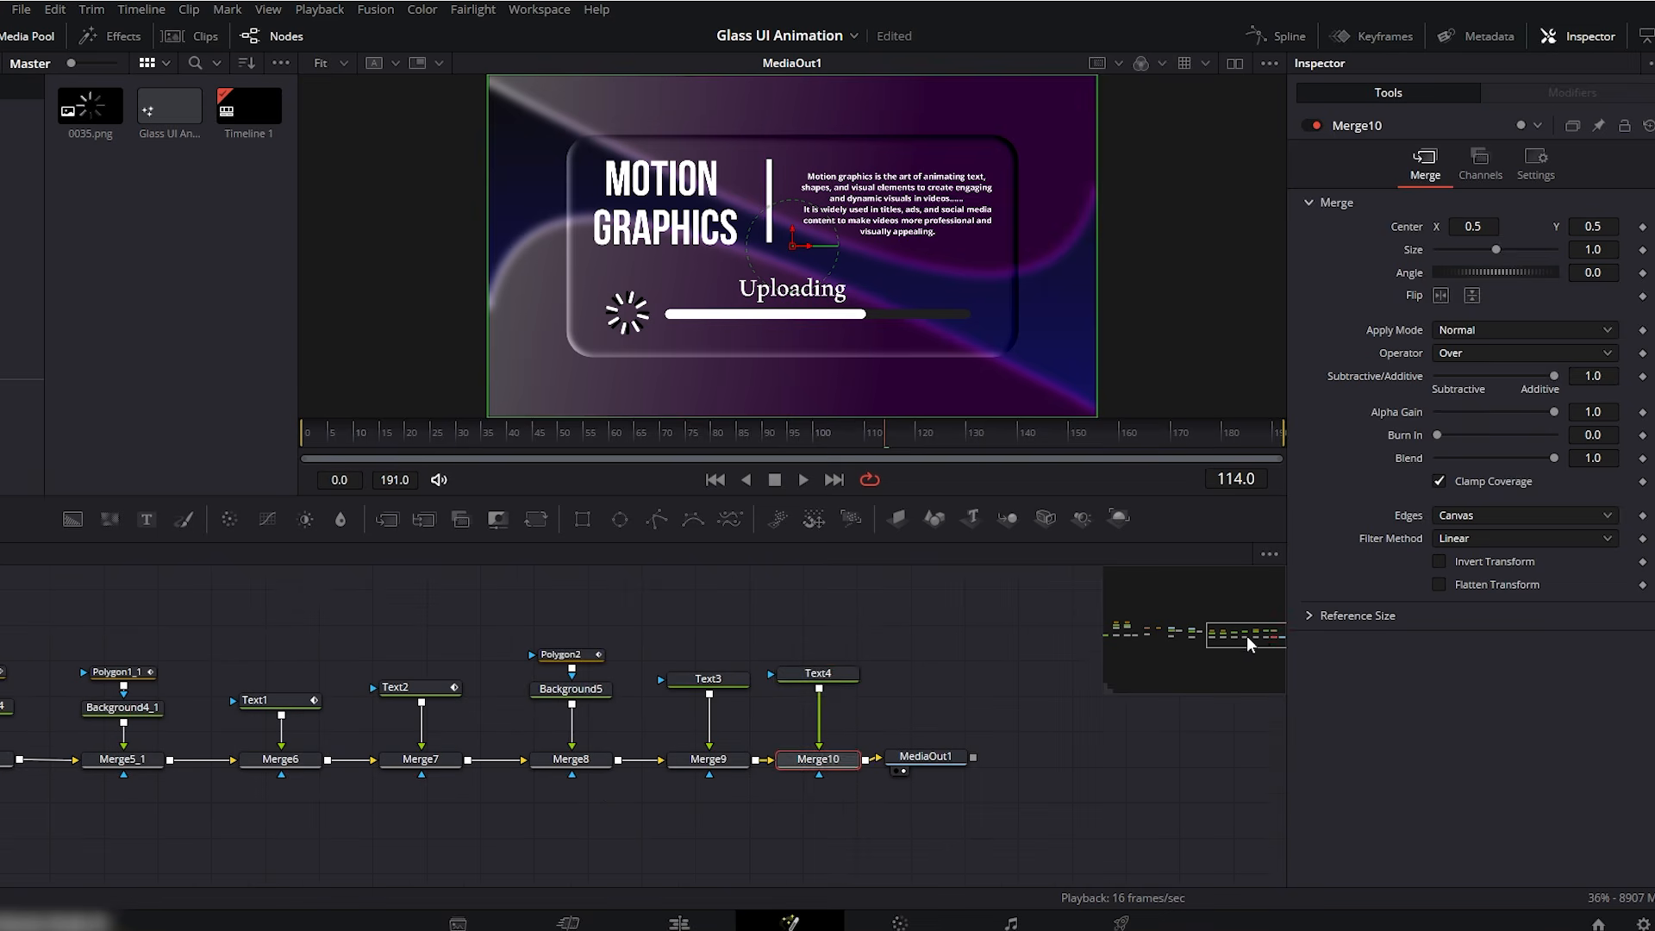
pyautogui.click(818, 673)
pyautogui.click(1354, 305)
pyautogui.write('...')
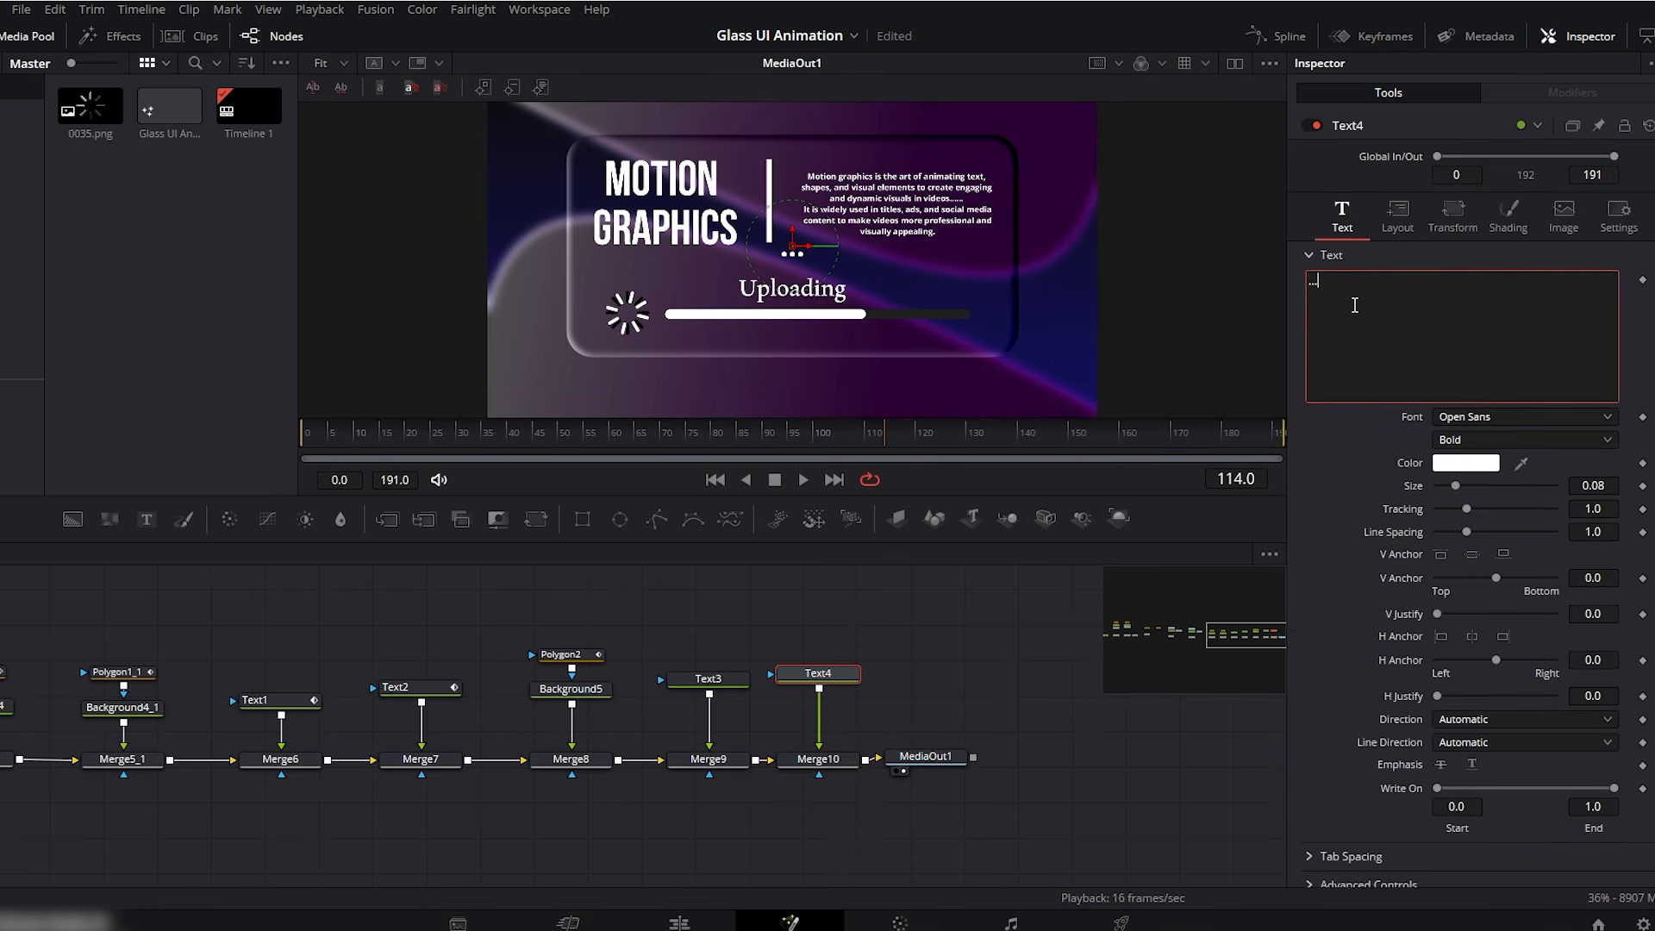
# - Place the three dots directly after the word Uploading and reduce their size to about 0.06
pyautogui.moveTo(797, 251); pyautogui.dragTo(867, 293)
pyautogui.moveTo(1594, 486); pyautogui.dragTo(1587, 486)
pyautogui.moveTo(815, 498); pyautogui.dragTo(816, 550)
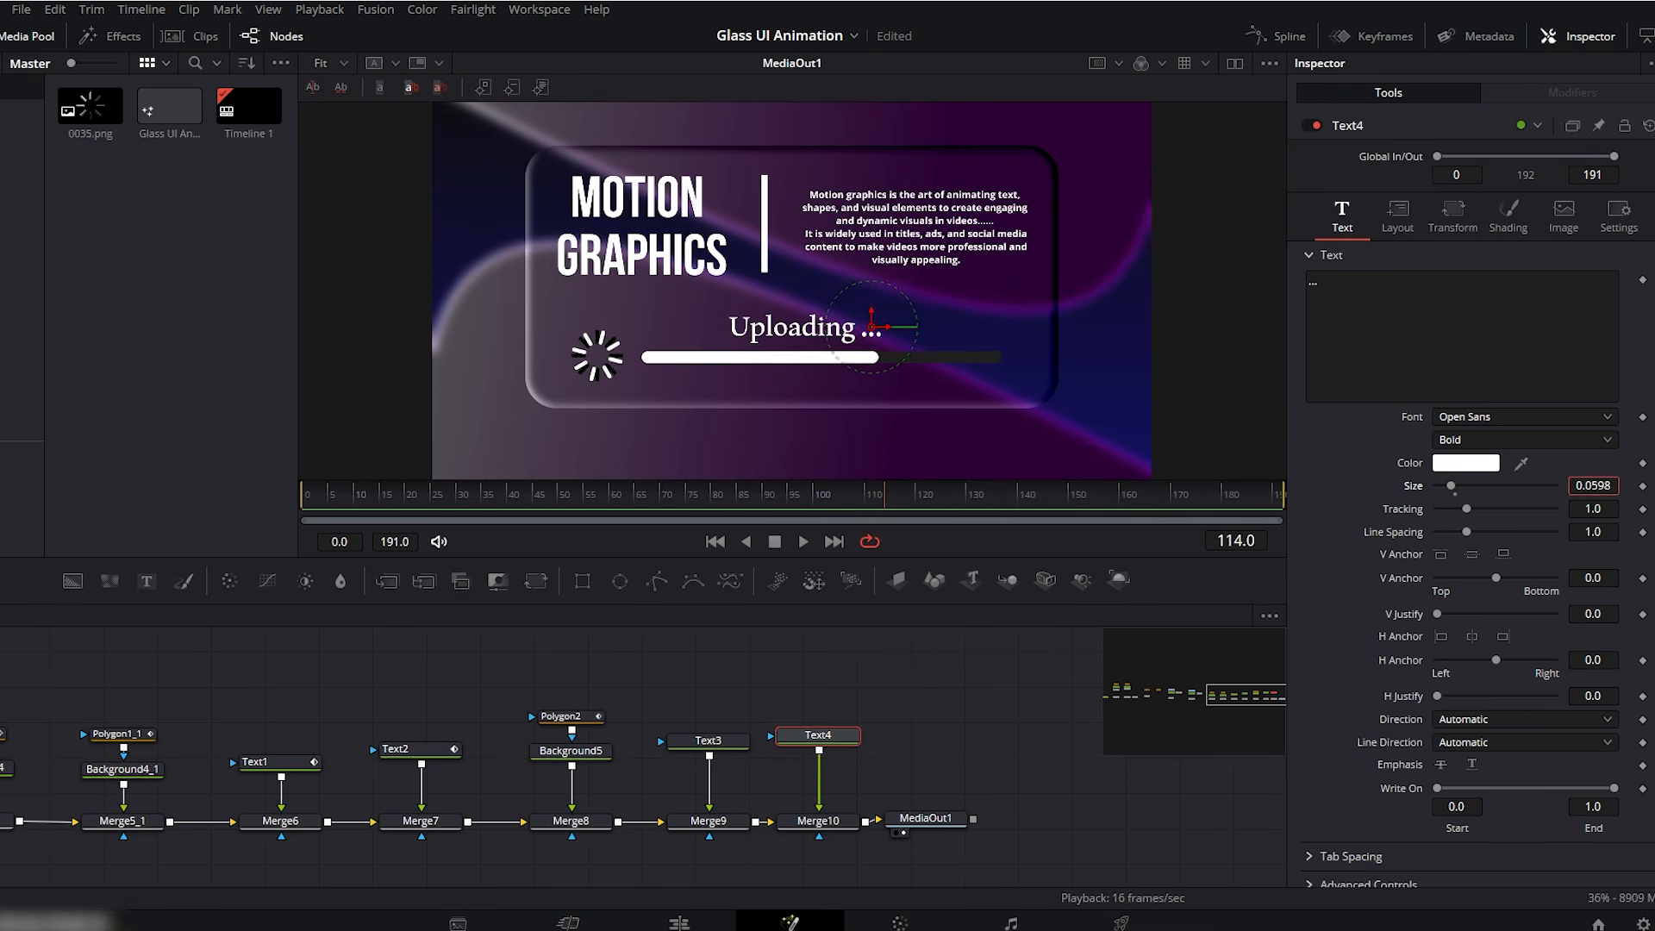
# - Keyframe Text4's Write On End from 0.0 on frame 0 to 1.0 on frame 20
pyautogui.moveTo(514, 495); pyautogui.dragTo(302, 494)
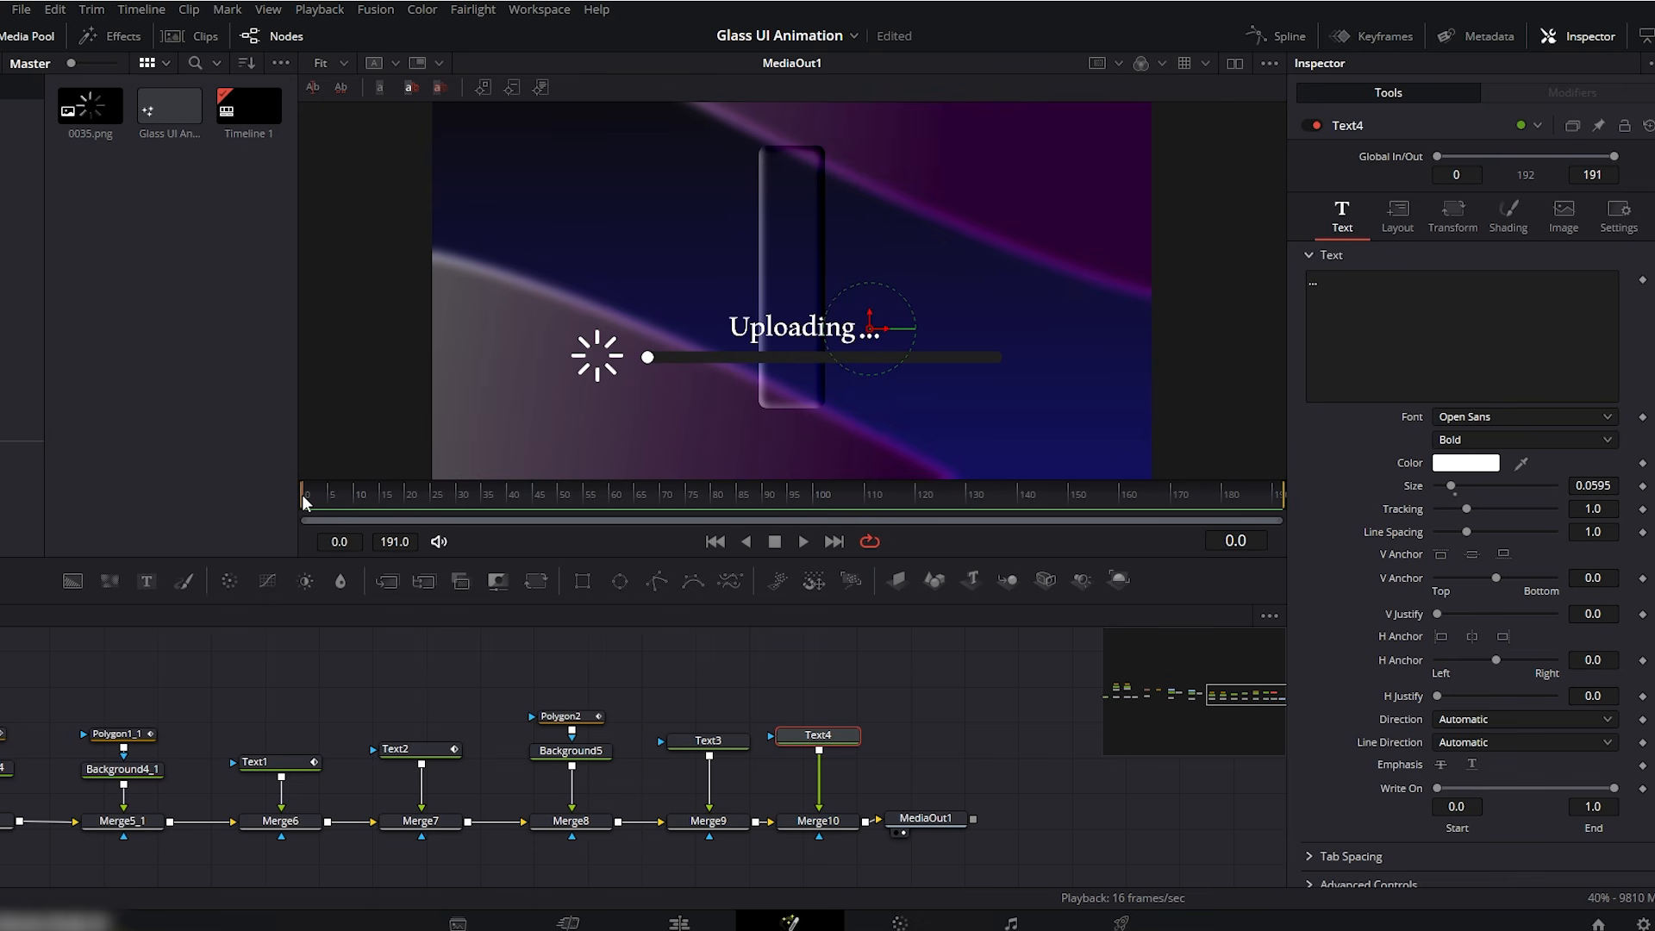
pyautogui.moveTo(1597, 794); pyautogui.dragTo(1449, 788)
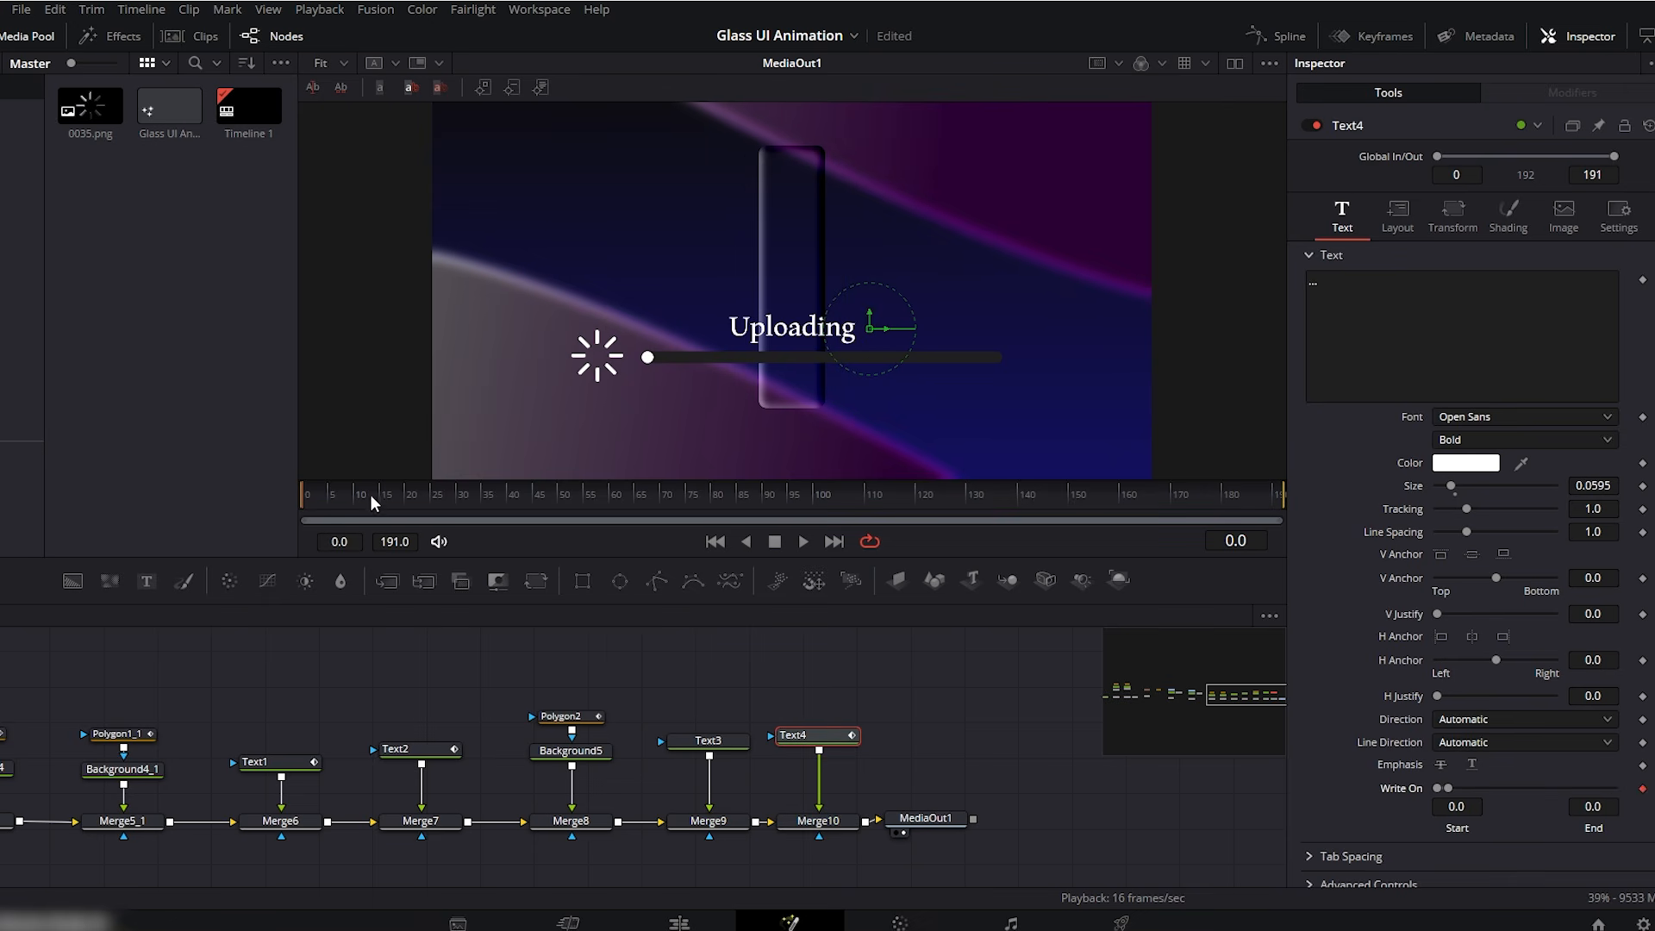
pyautogui.moveTo(1451, 788); pyautogui.dragTo(1614, 788)
pyautogui.click(1642, 788)
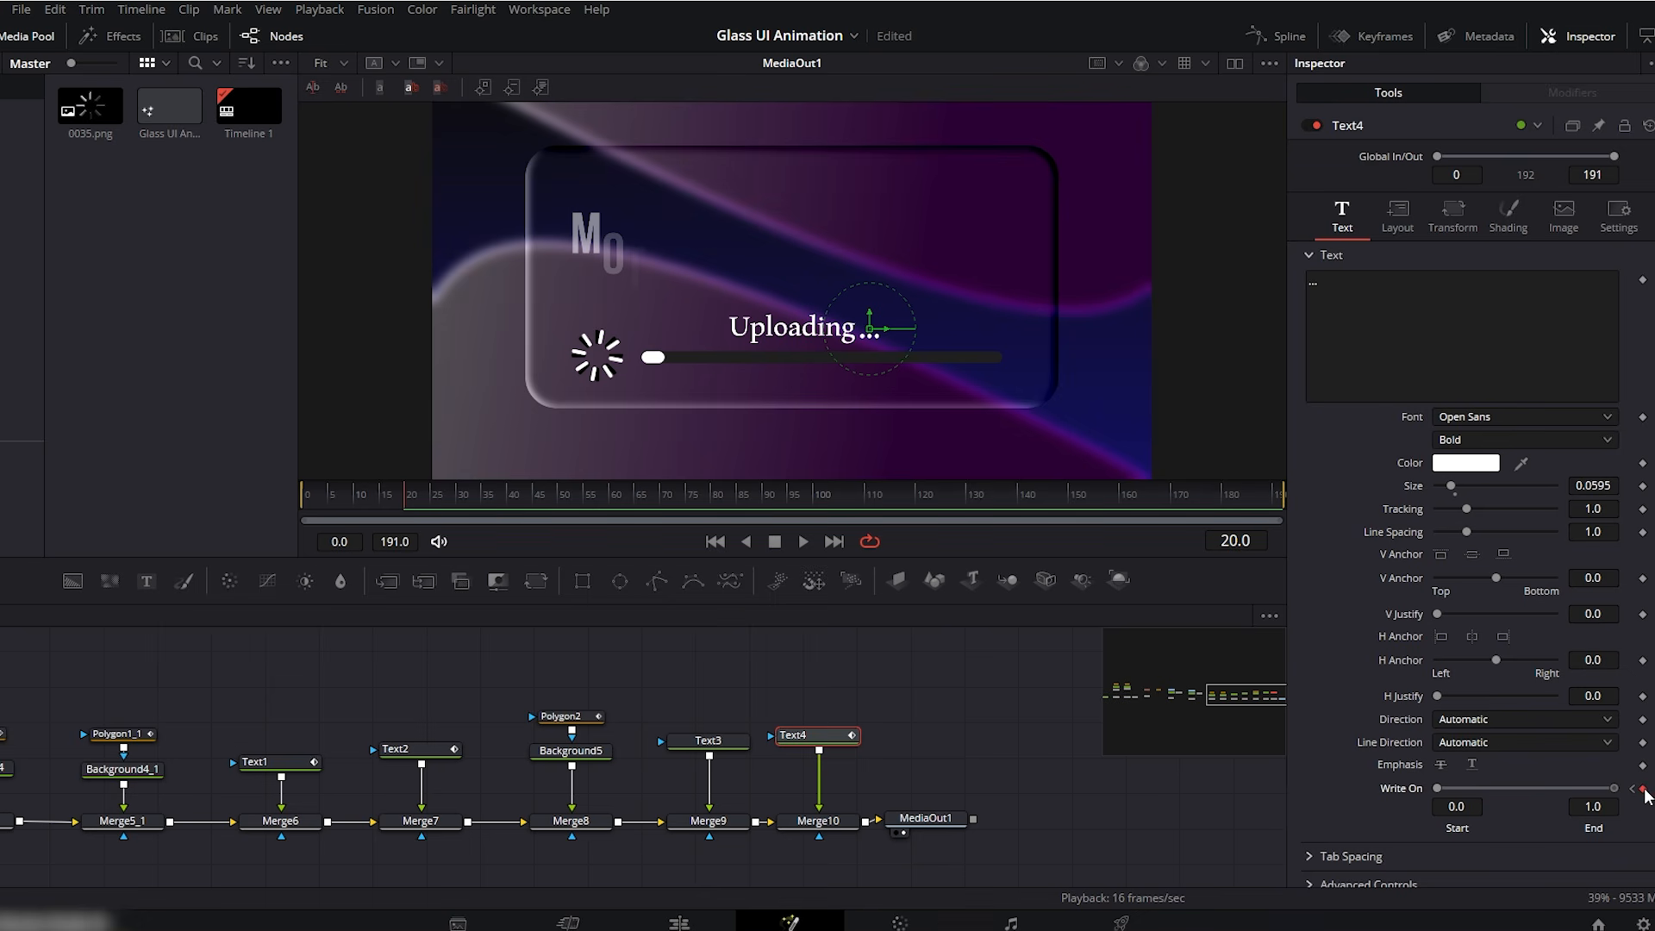
# - Set the dots' Write On keyframes to loop in the Spline editor and return to frame 0
pyautogui.click(1290, 35)
pyautogui.click(851, 876)
pyautogui.moveTo(603, 493); pyautogui.dragTo(303, 482)
pyautogui.click(1276, 35)
# - Enlarge the viewer and play the complete glass UI animation from the start
pyautogui.moveTo(765, 562); pyautogui.dragTo(621, 651)
pyautogui.moveTo(300, 506); pyautogui.dragTo(2, 501)
pyautogui.click(1578, 36)
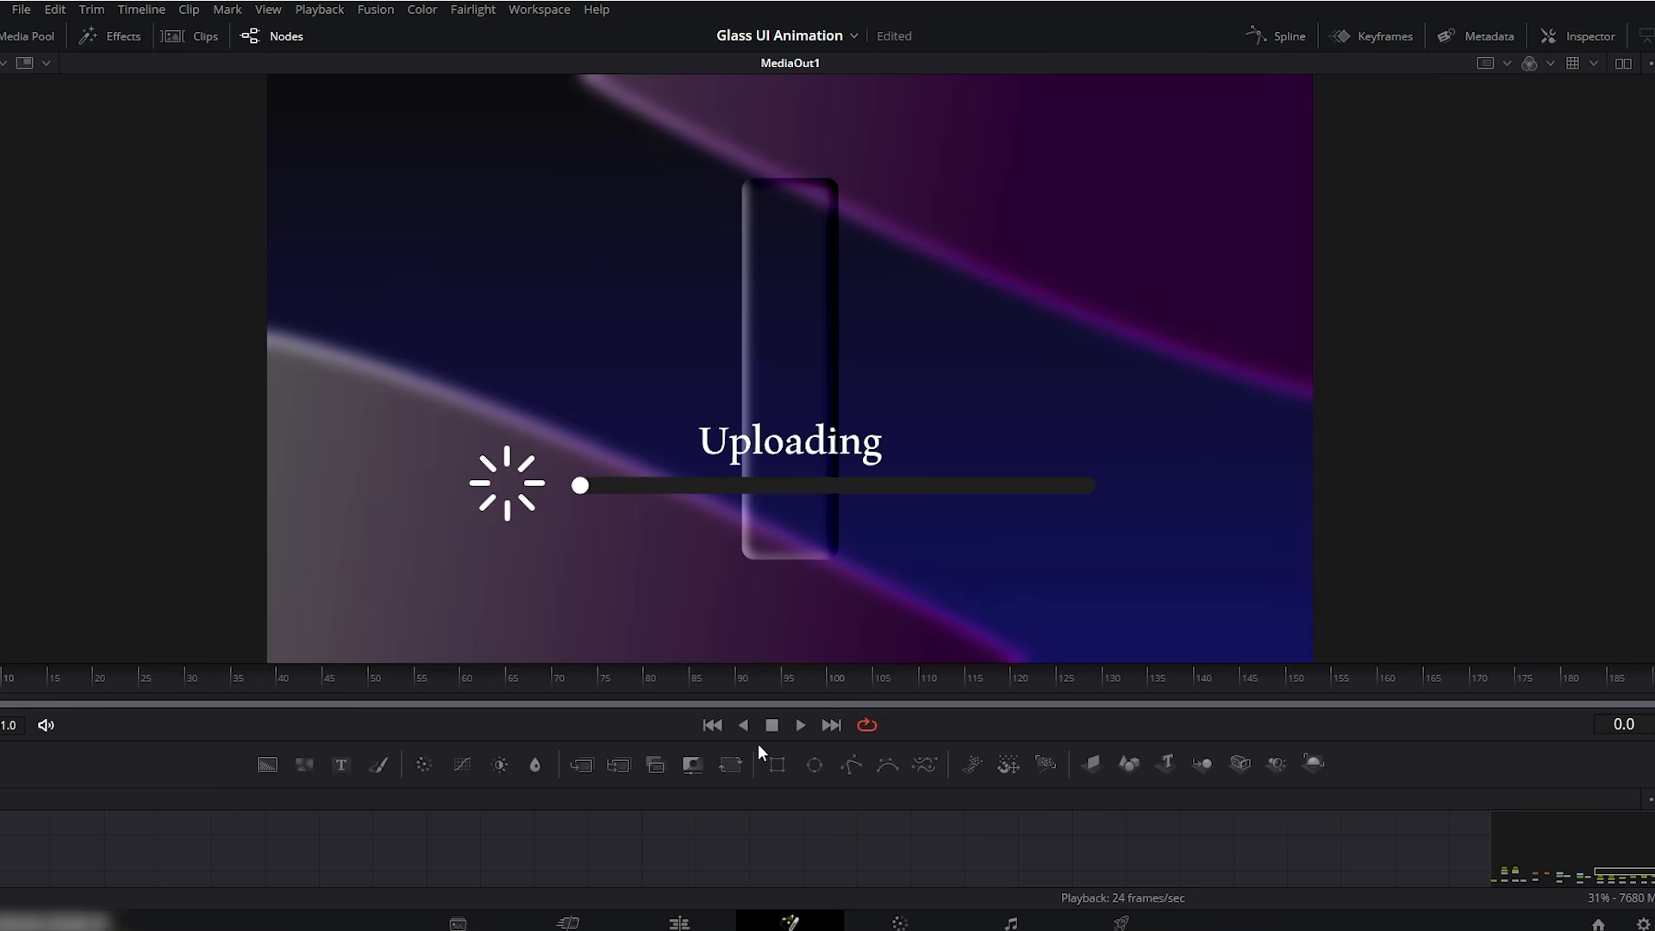
pyautogui.click(800, 726)
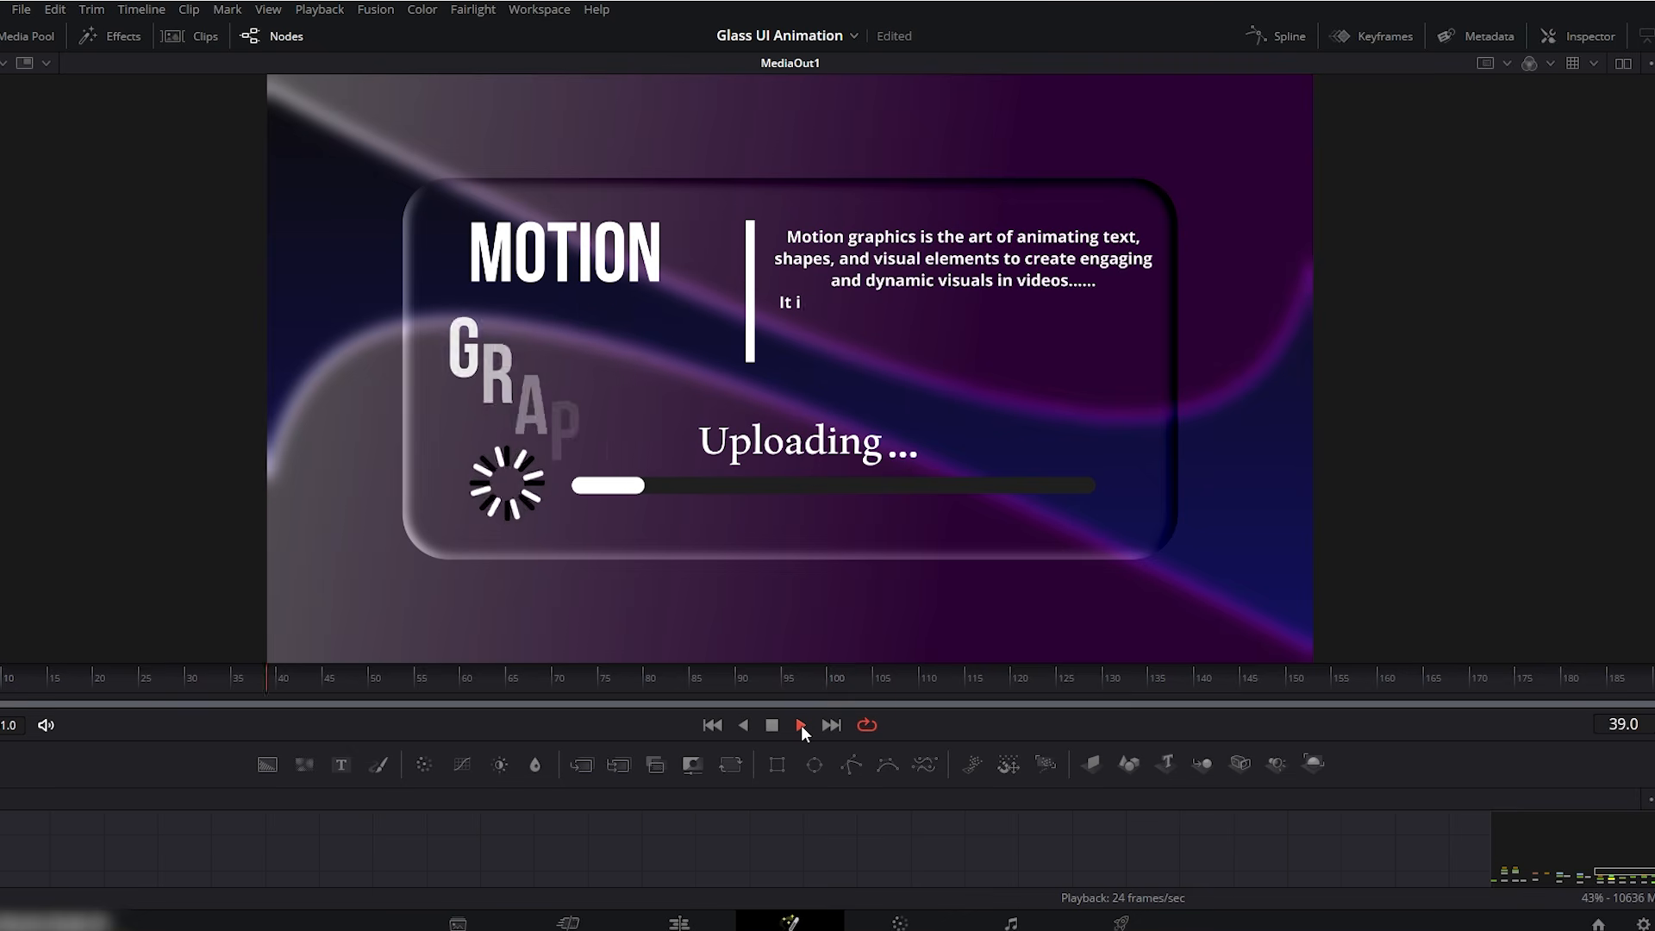